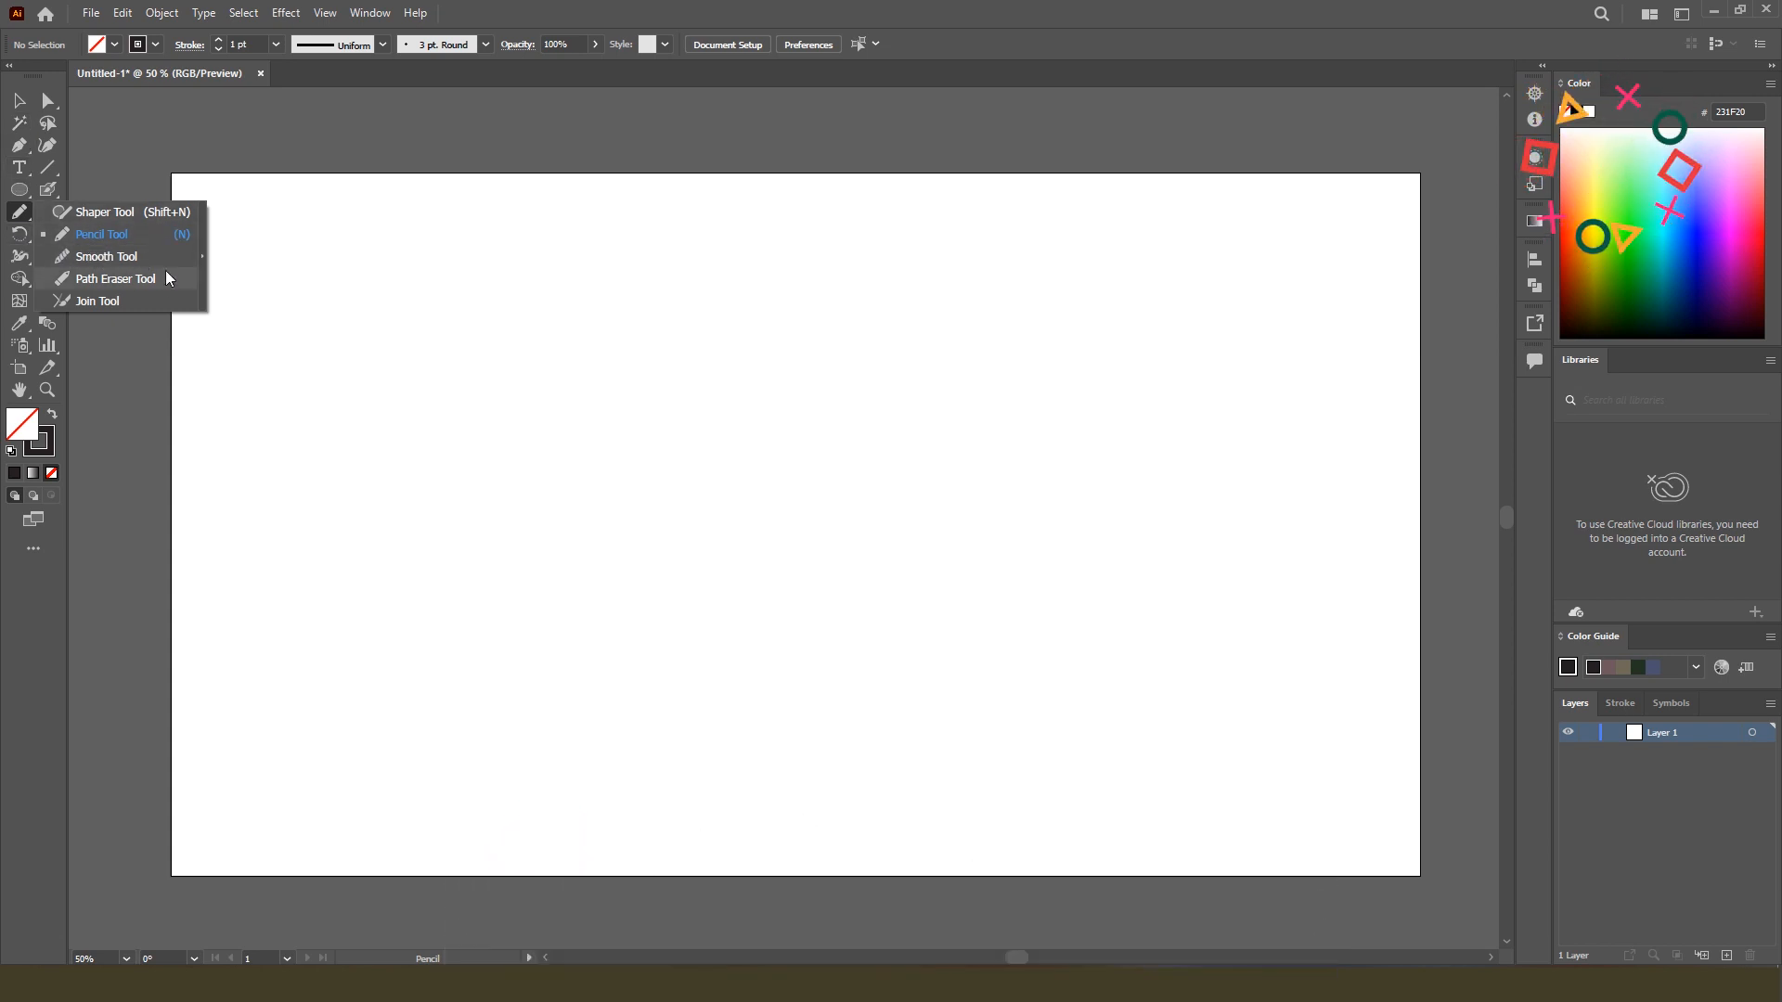
Detach the Pencil tool group as a floating toolbar and handwrite "hello!" across the artboard with the Pencil tool.
mouse_move(204, 263)
left_mouse_down()
mouse_move(76, 245)
mouse_move(788, 259)
mouse_move(1221, 225)
left_mouse_up()
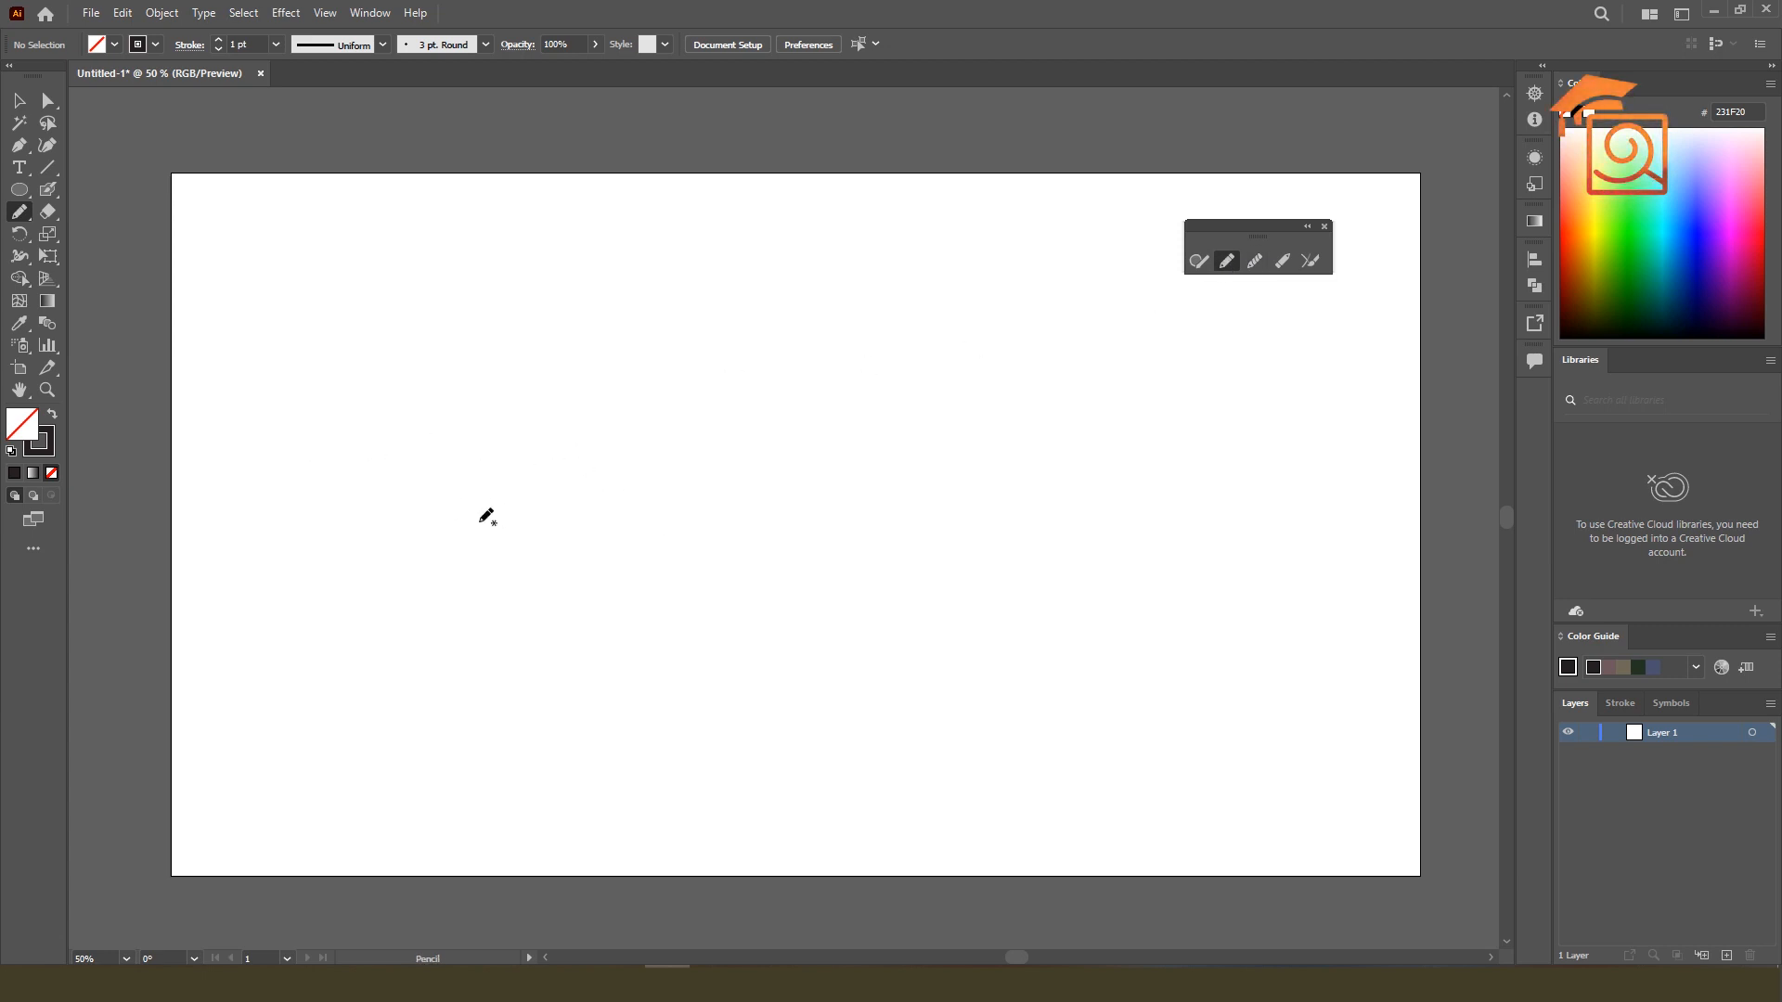
mouse_move(424, 533)
left_mouse_down()
mouse_move(664, 306)
mouse_move(602, 507)
mouse_move(698, 589)
mouse_move(768, 541)
mouse_move(775, 408)
mouse_move(775, 576)
mouse_move(827, 437)
mouse_move(861, 554)
mouse_move(872, 486)
left_mouse_up()
left_click_drag(935, 376, 942, 568)
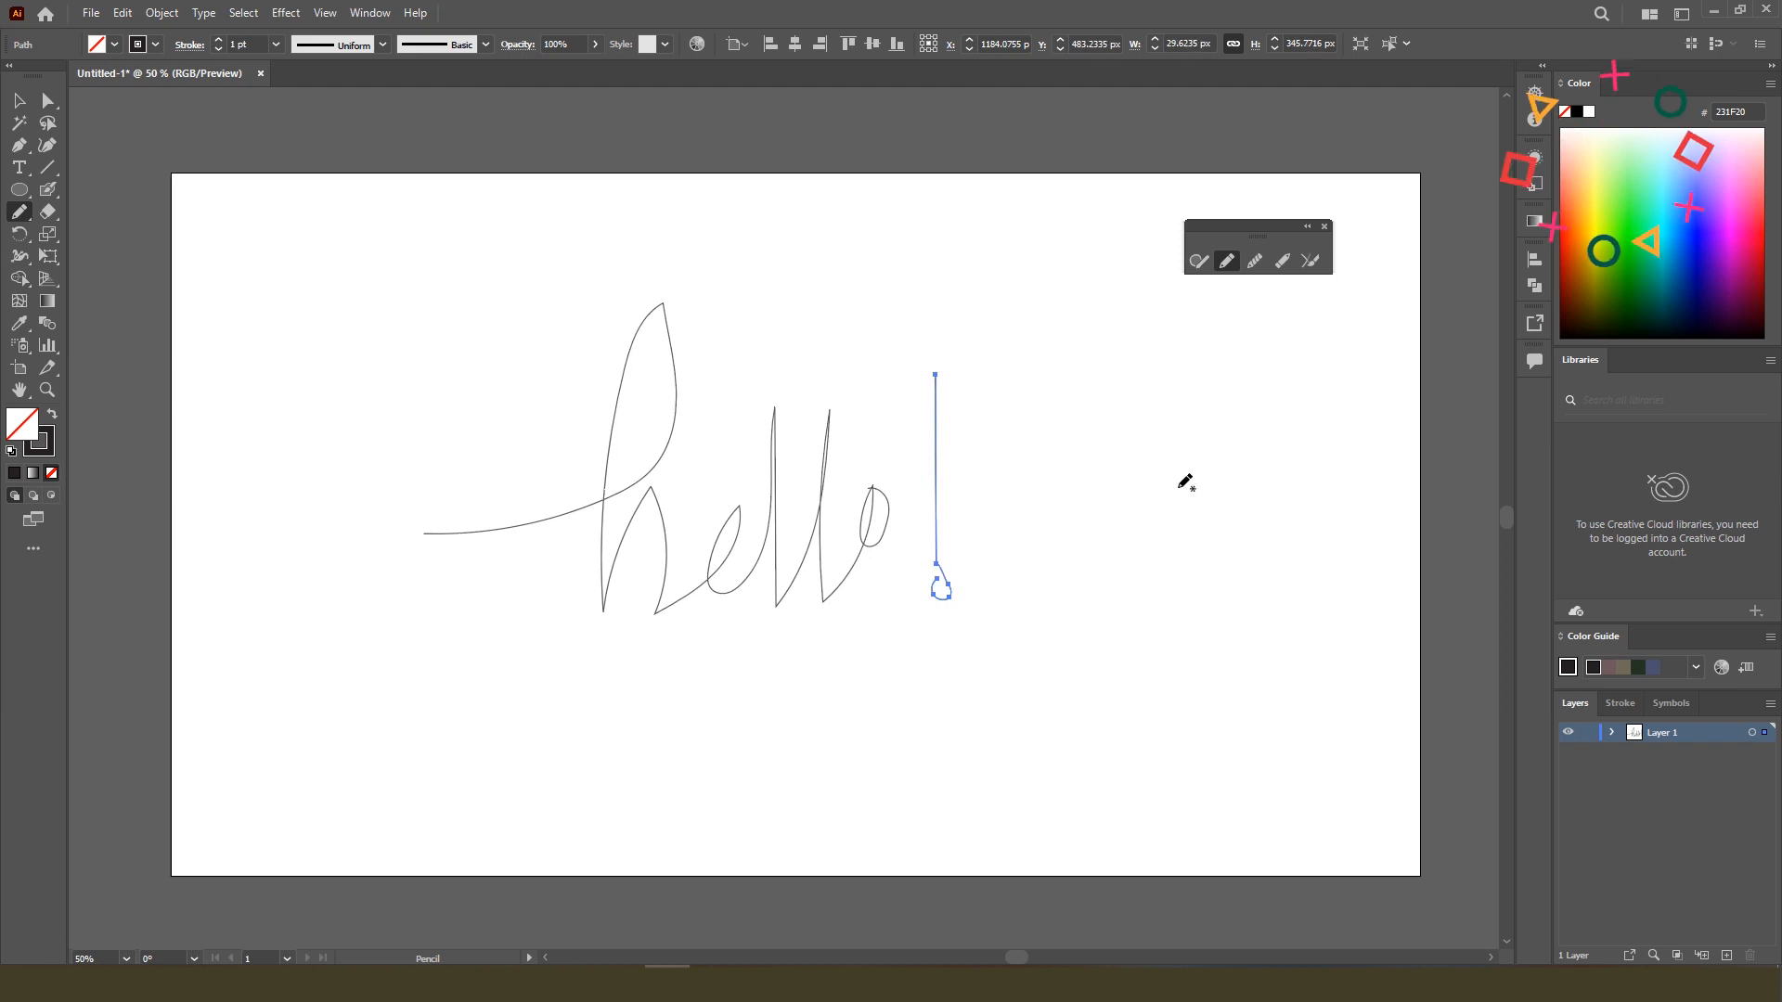
key("ctrl+z")
left_click_drag(941, 590, 939, 588)
Set the stroke weight of all the handwritten paths to 11 pt.
left_click(20, 103)
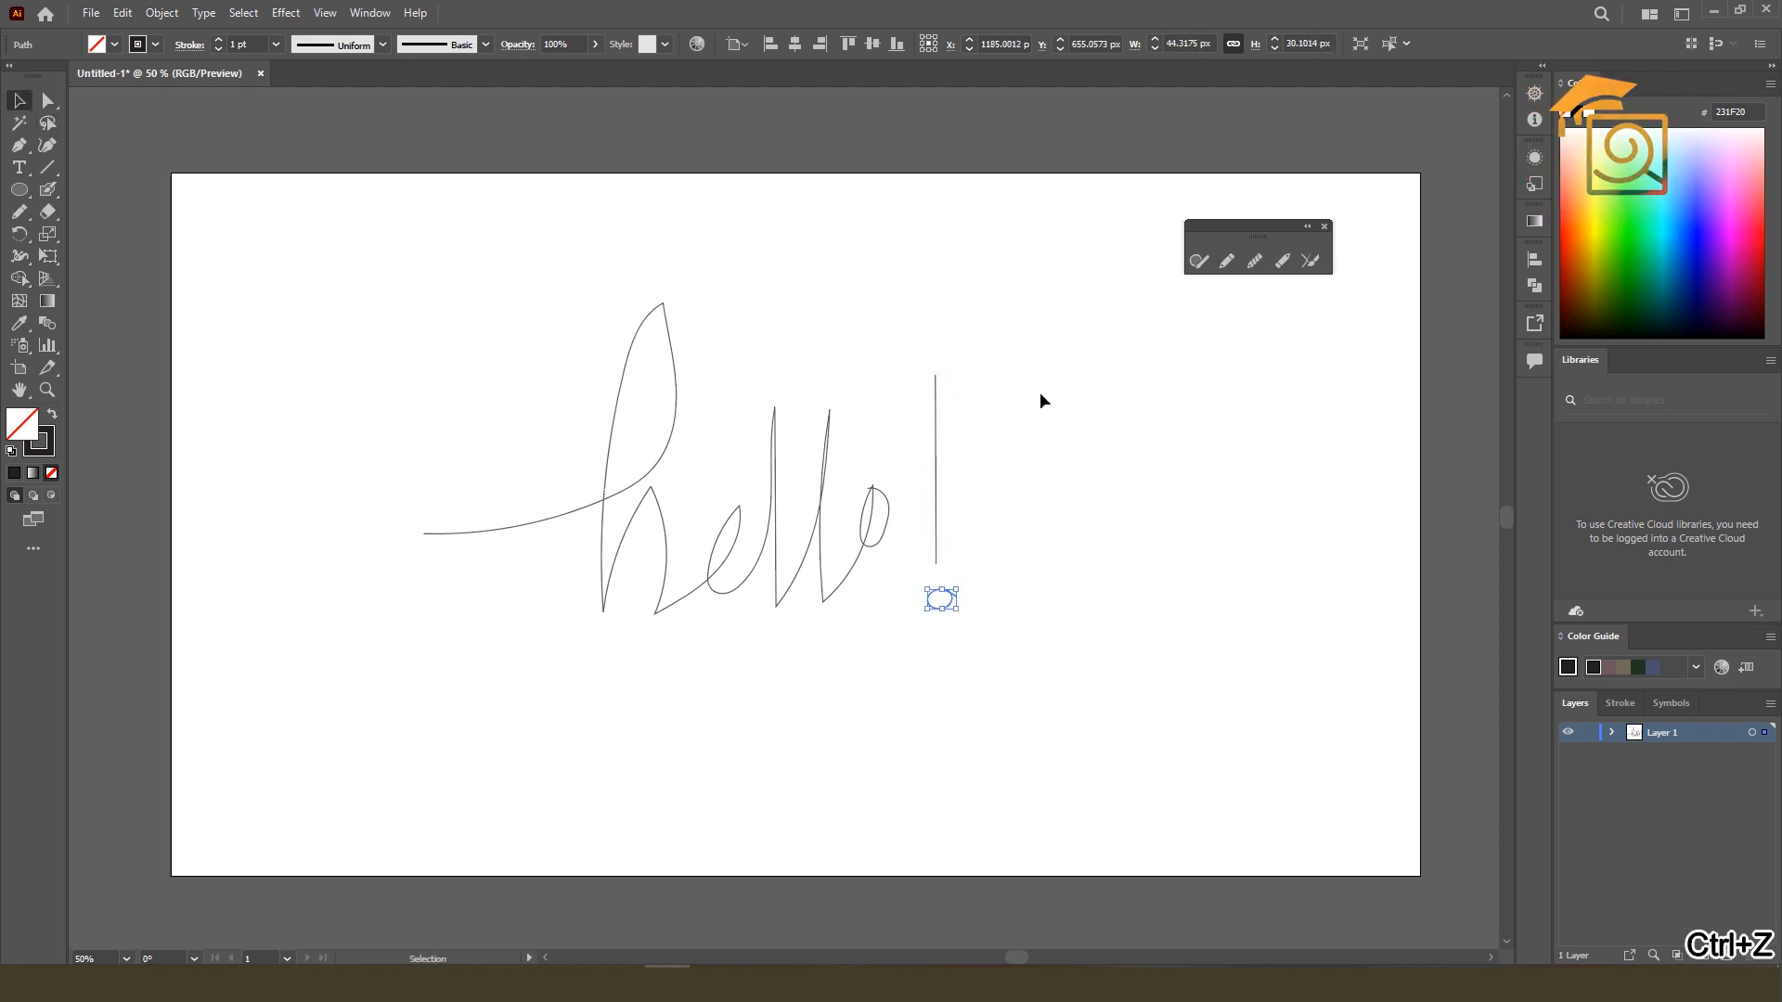
left_click(1039, 395)
scroll(935, 520, "up", 1)
left_click_drag(251, 202, 1041, 685)
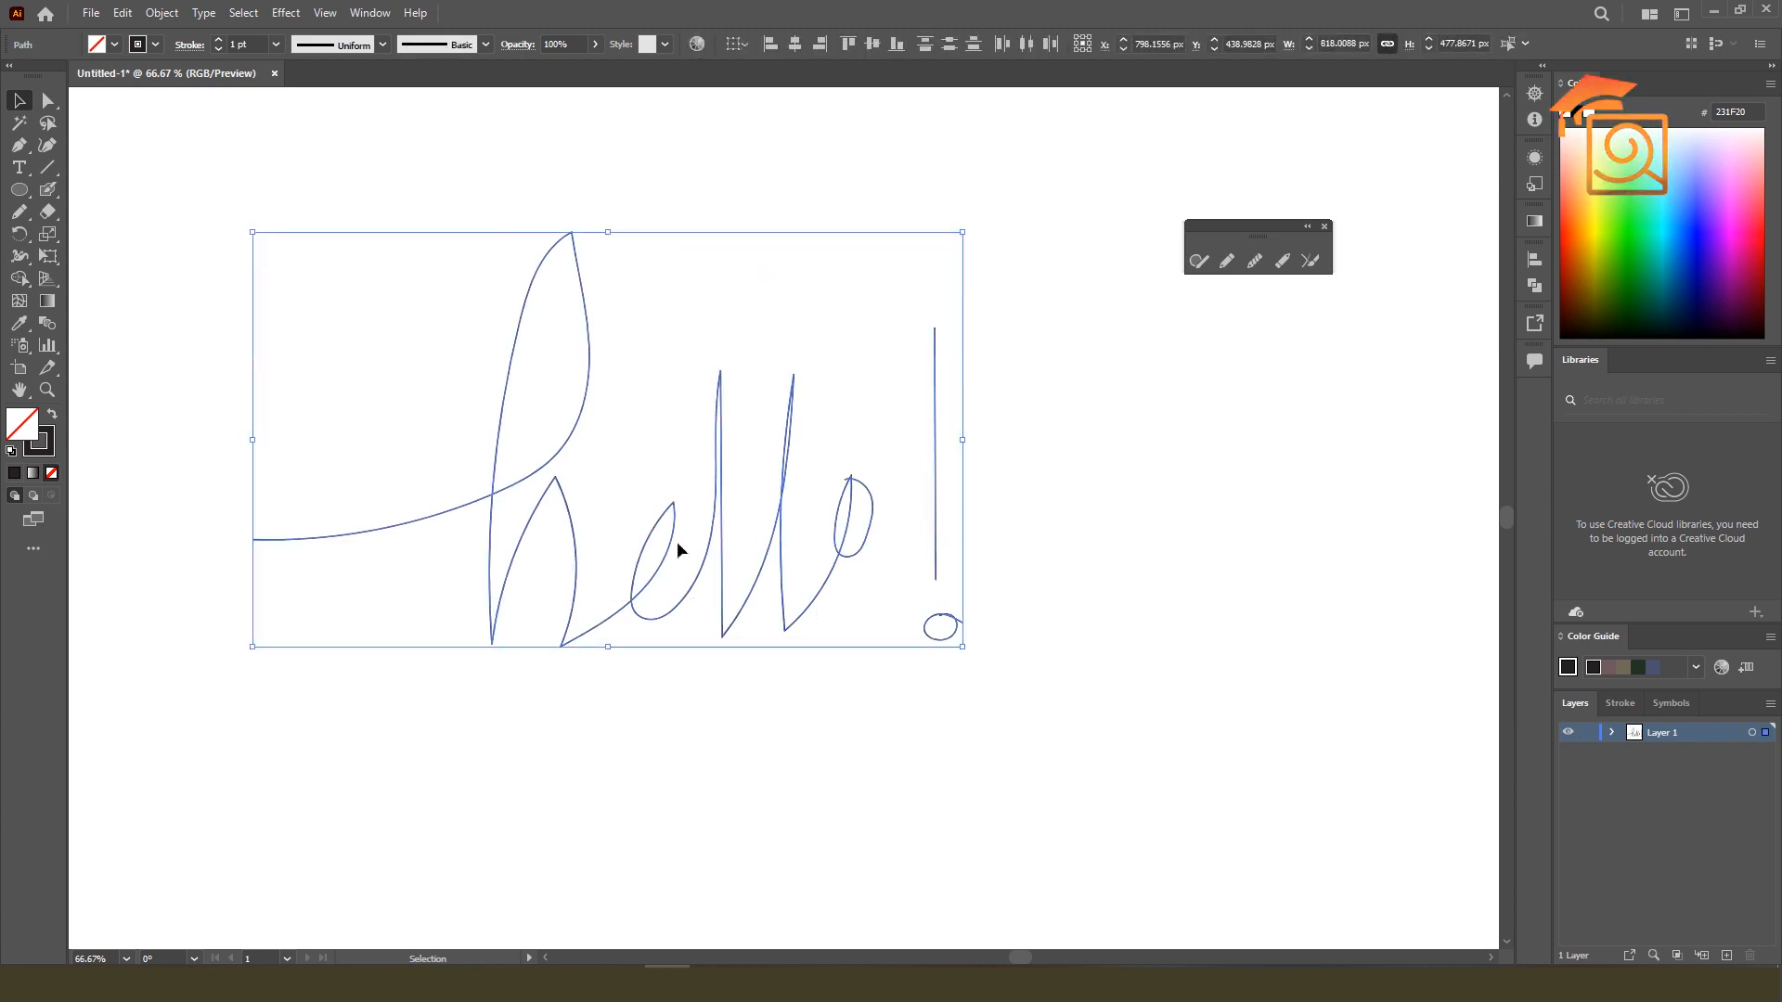
left_click(215, 41)
left_click(216, 41)
left_click(215, 41)
left_click(215, 41)
left_click(216, 41)
left_click(215, 41)
left_click(215, 41)
left_click(215, 41)
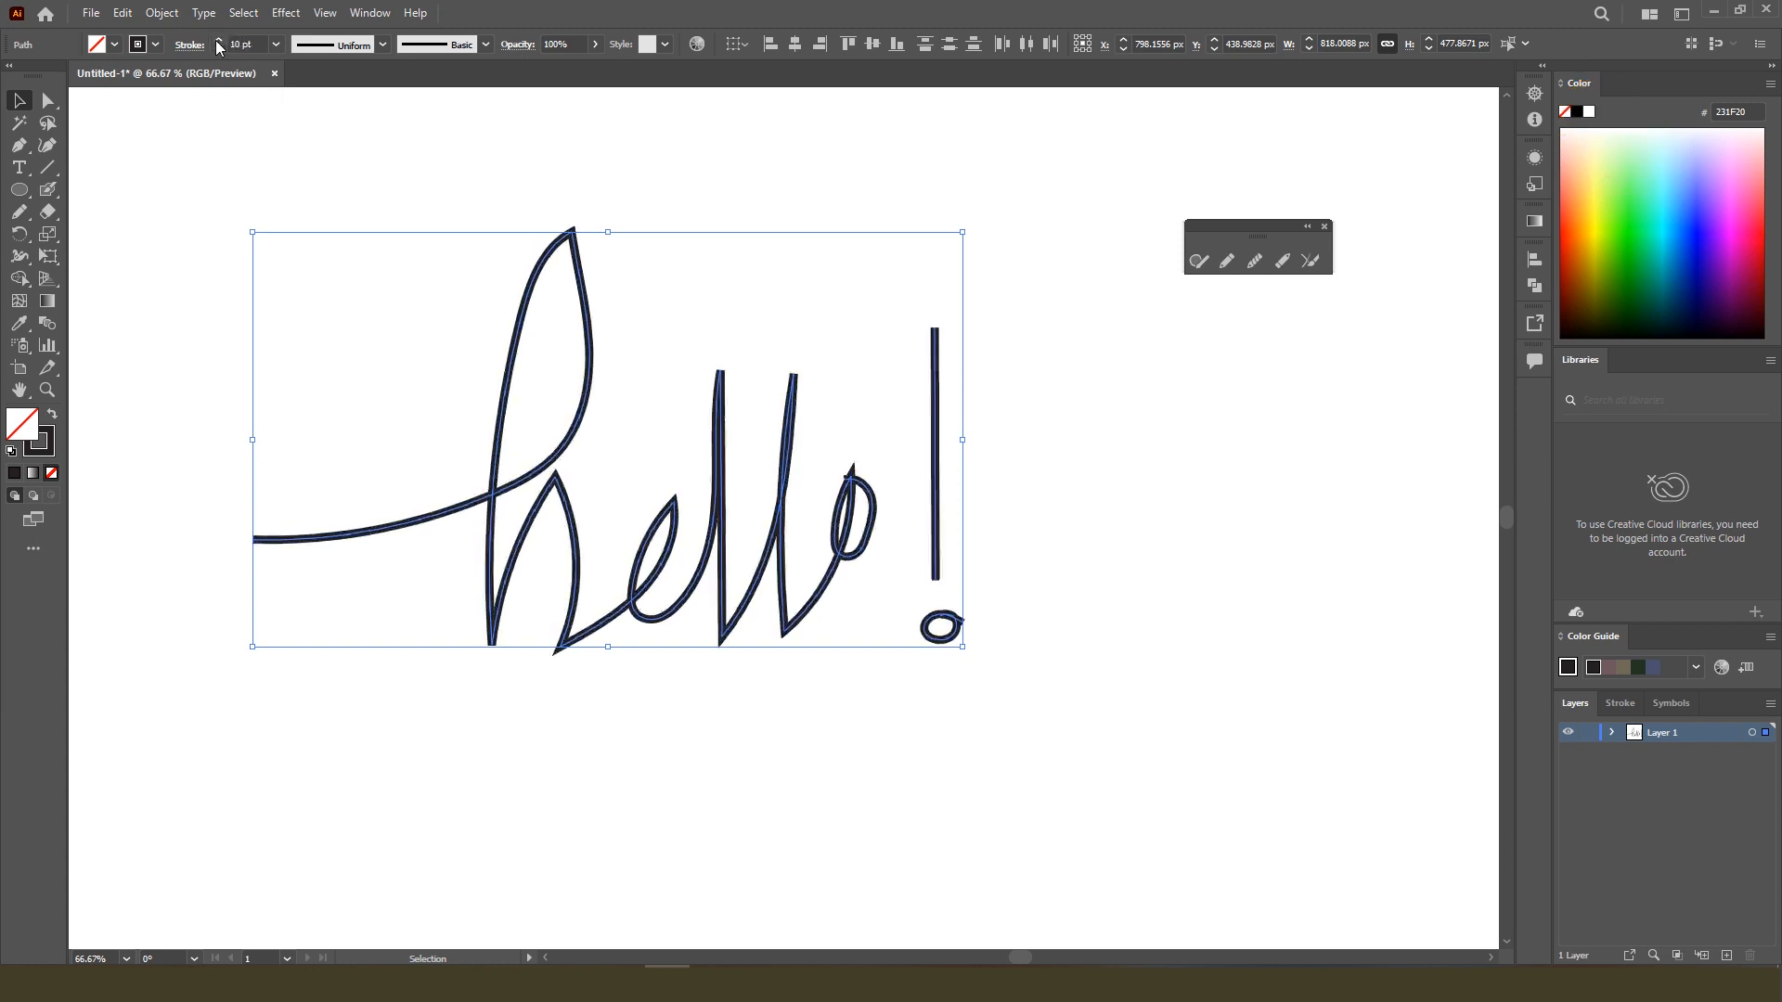
left_click(215, 41)
left_click(215, 41)
left_click(1063, 293)
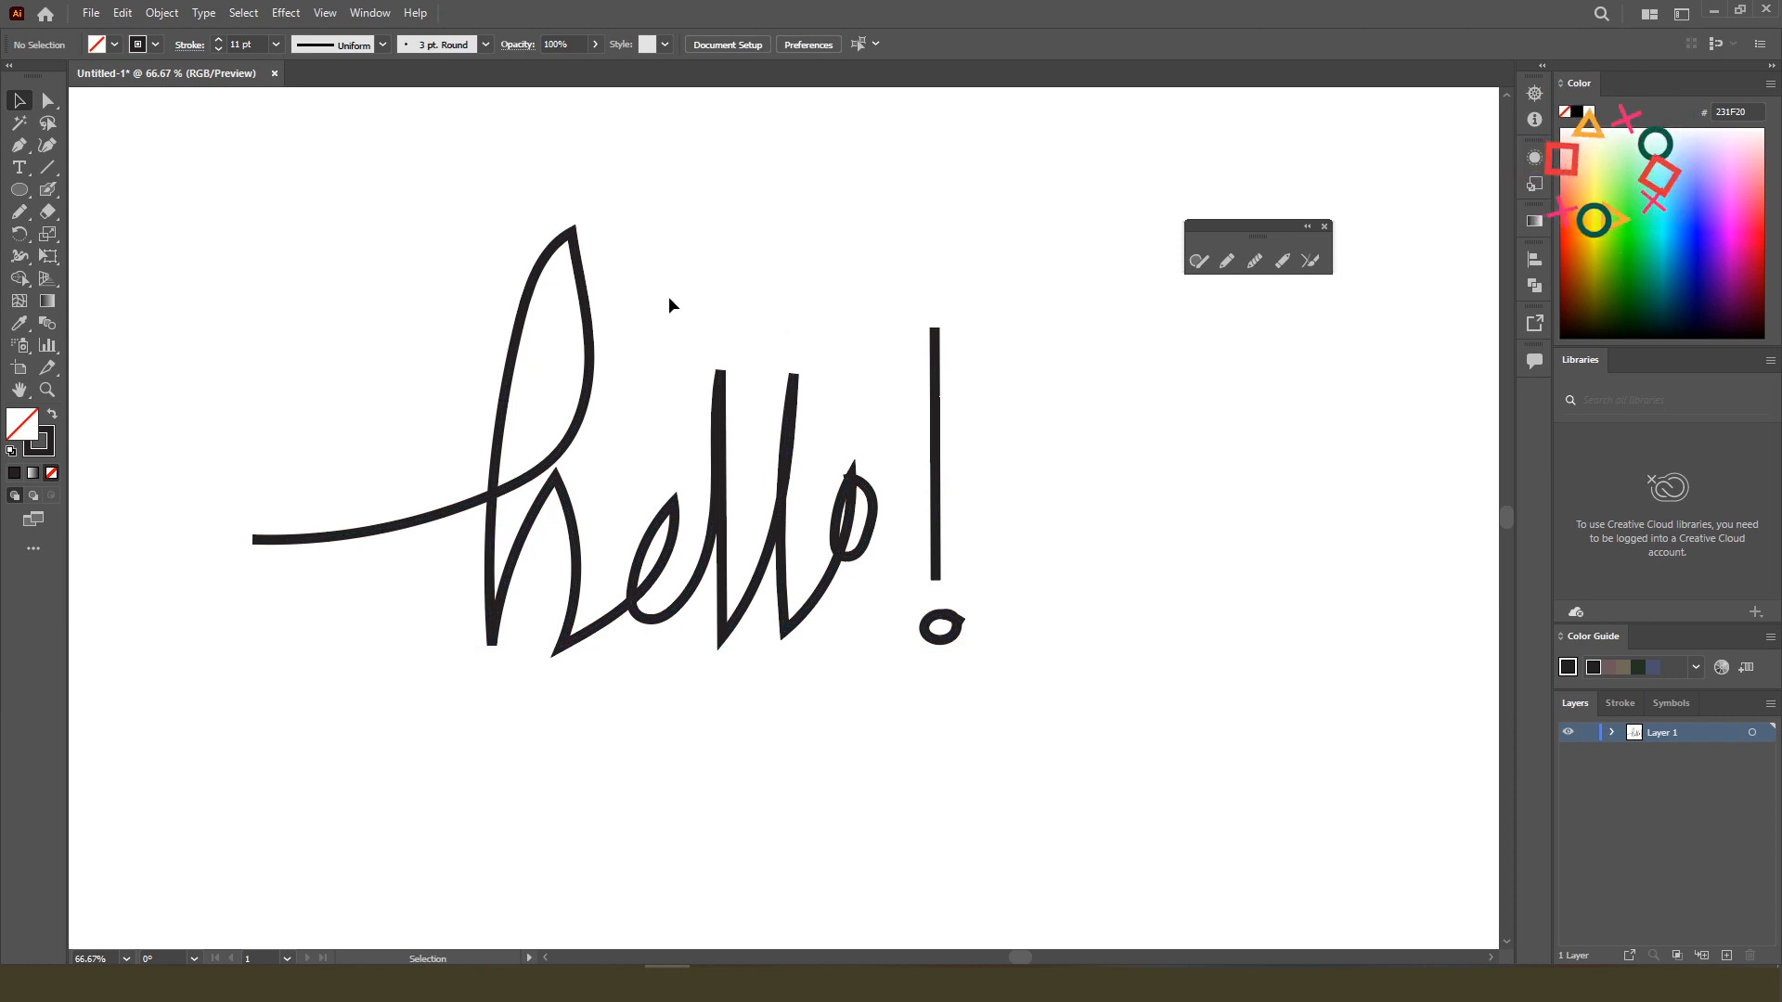
Select the "hello" path and set the Smooth tool's Fidelity to the full Smooth end.
scroll(609, 233, "up", 2)
left_click_drag(809, 525, 956, 575)
scroll(918, 469, "down", 1)
scroll(1118, 659, "down", 1)
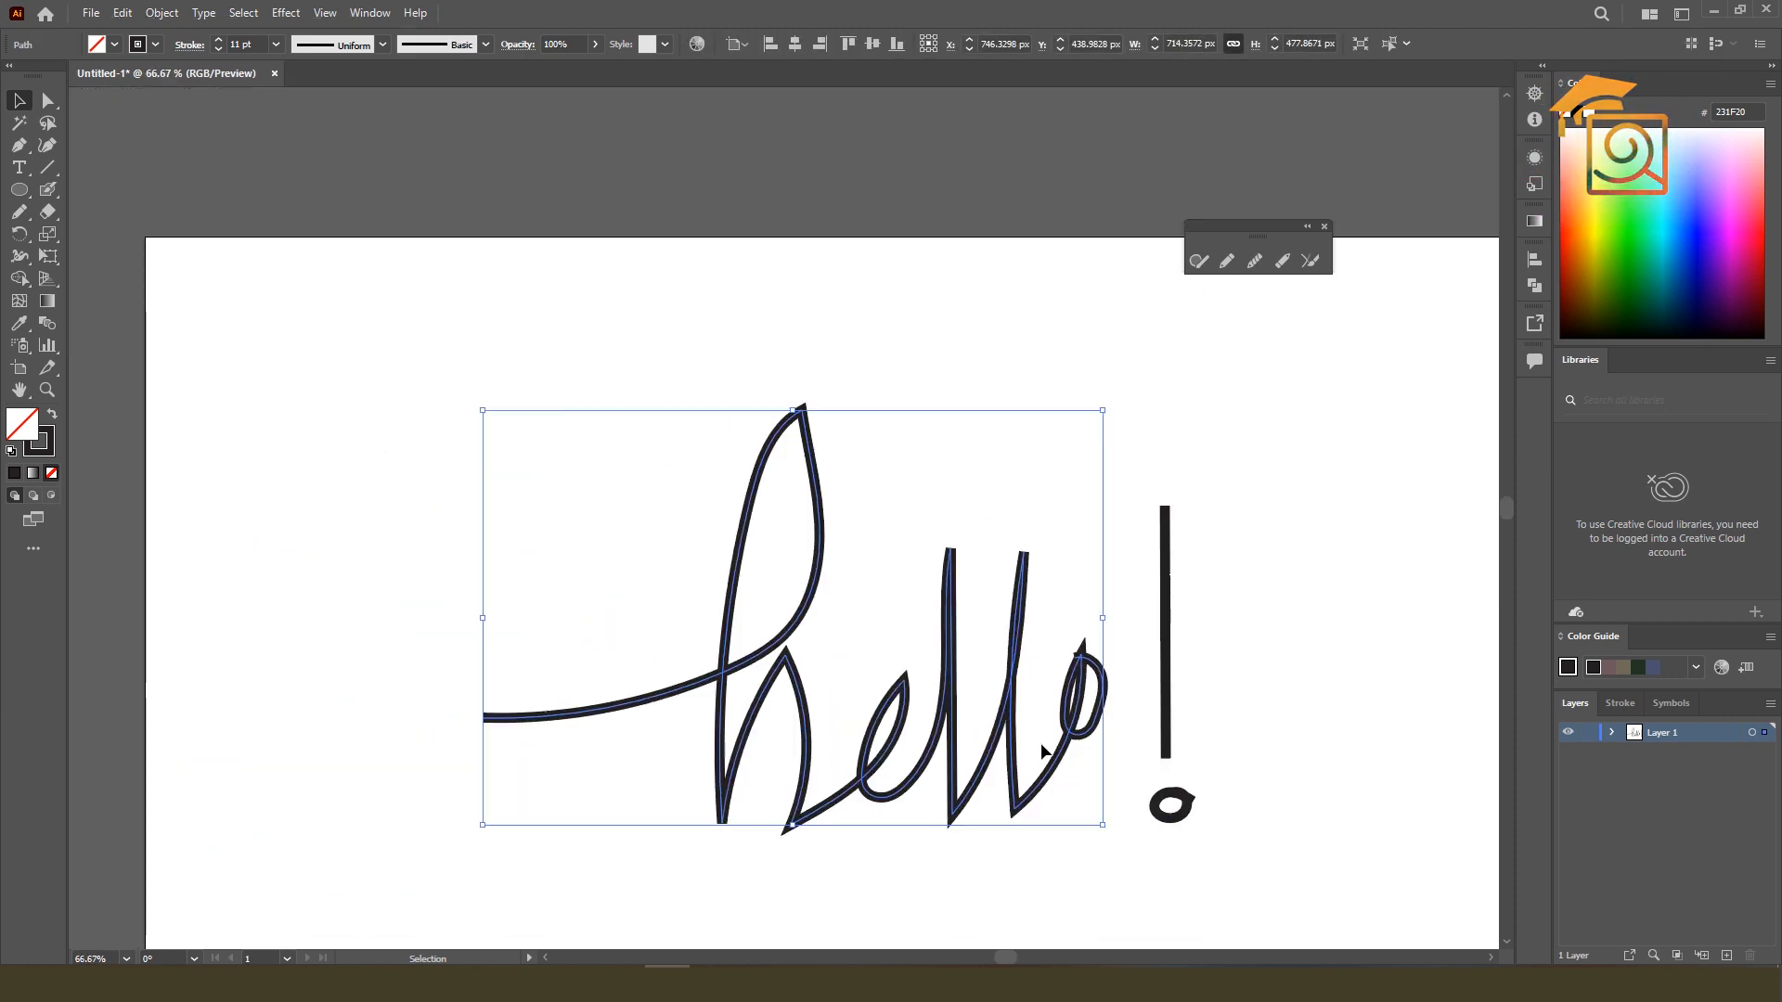
scroll(1211, 685, "up", 1)
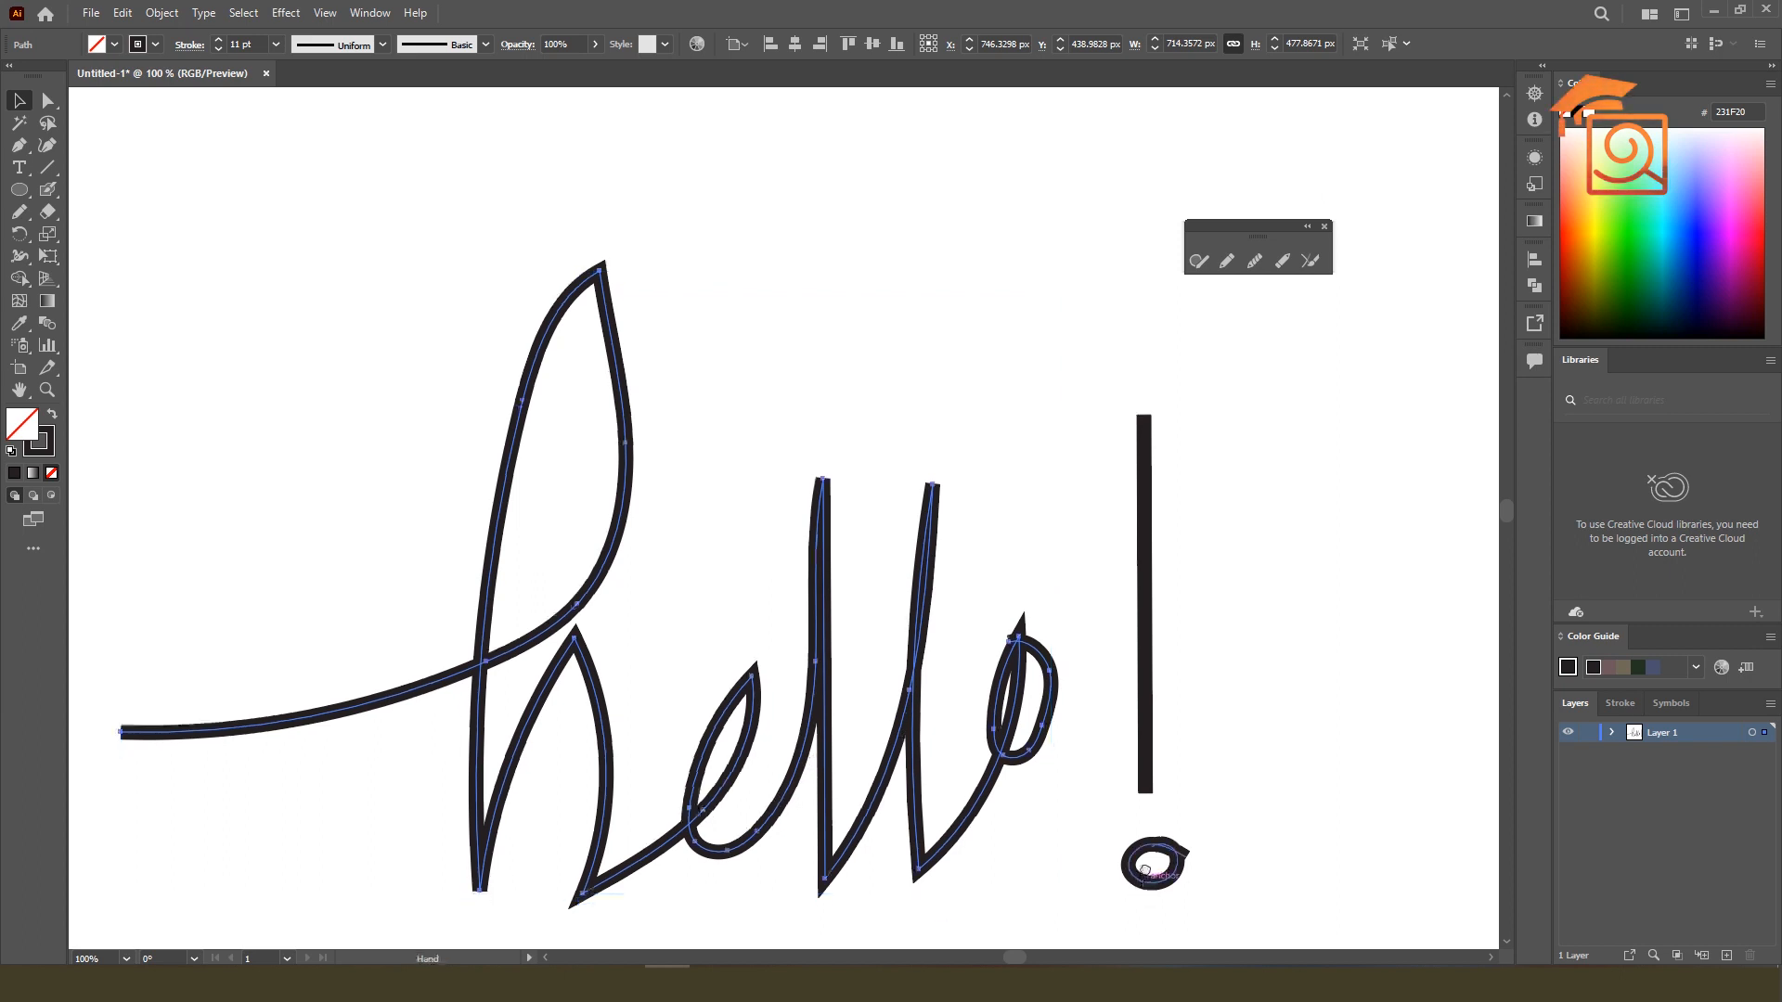
scroll(1105, 864, "down", 2)
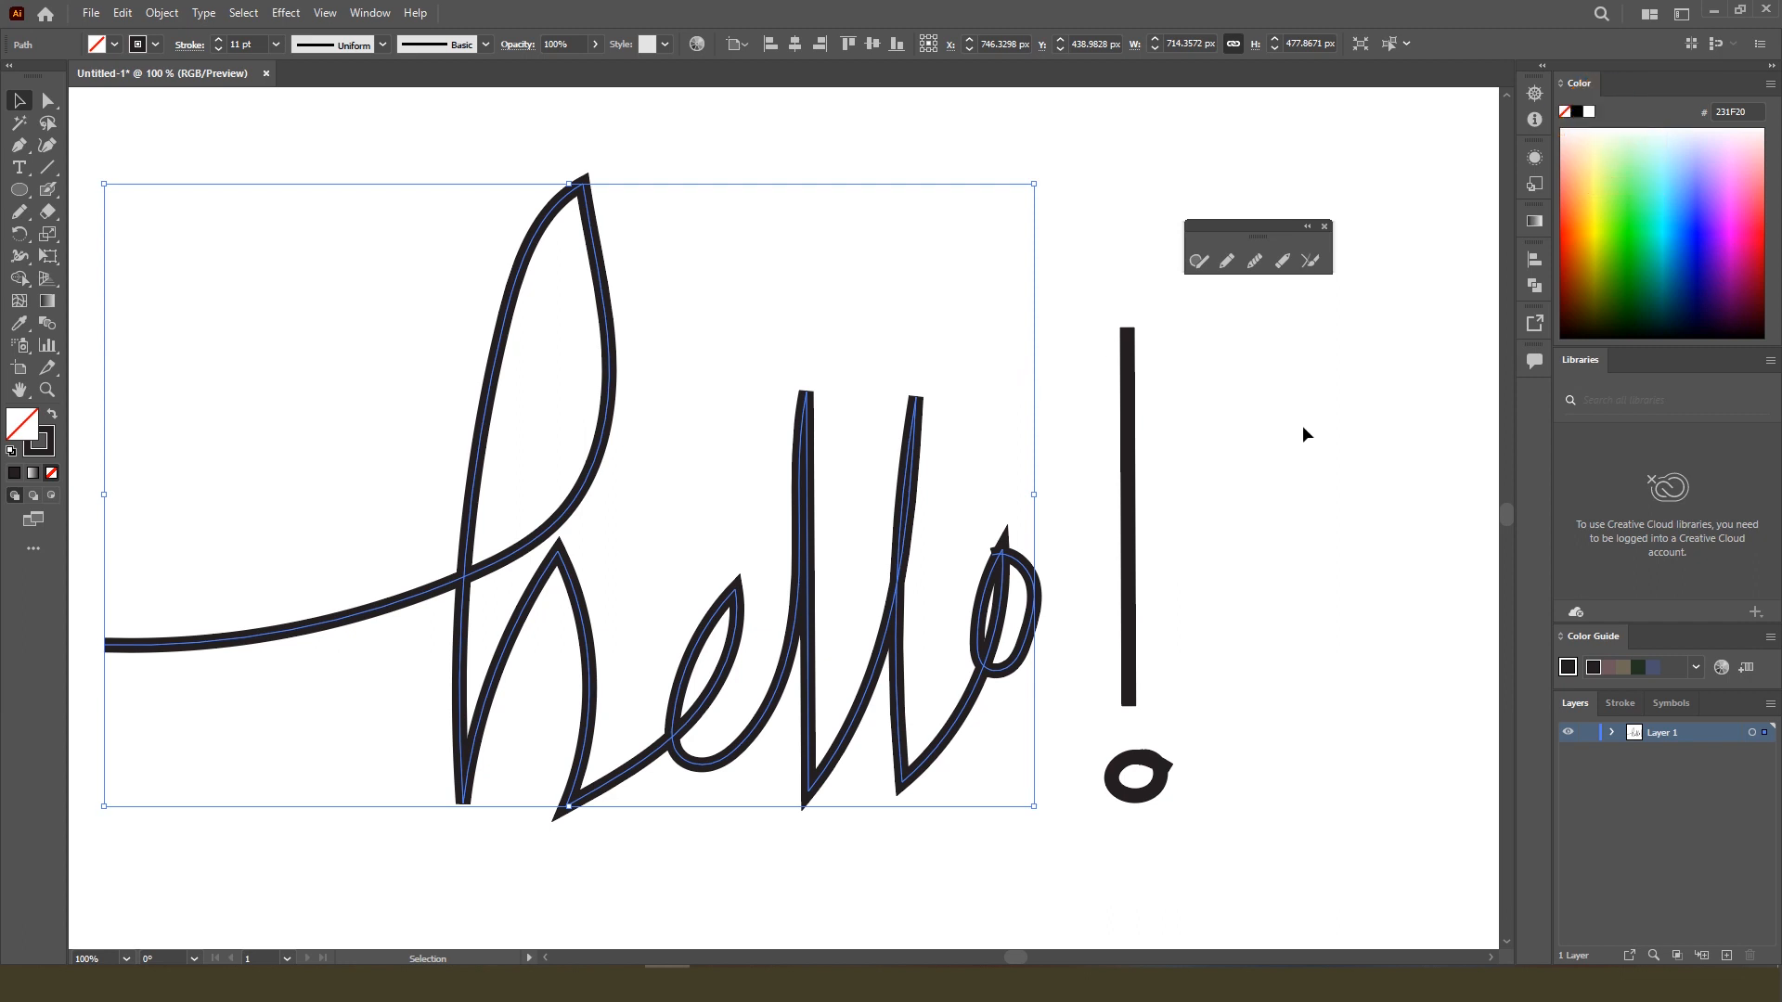
left_click(1254, 263)
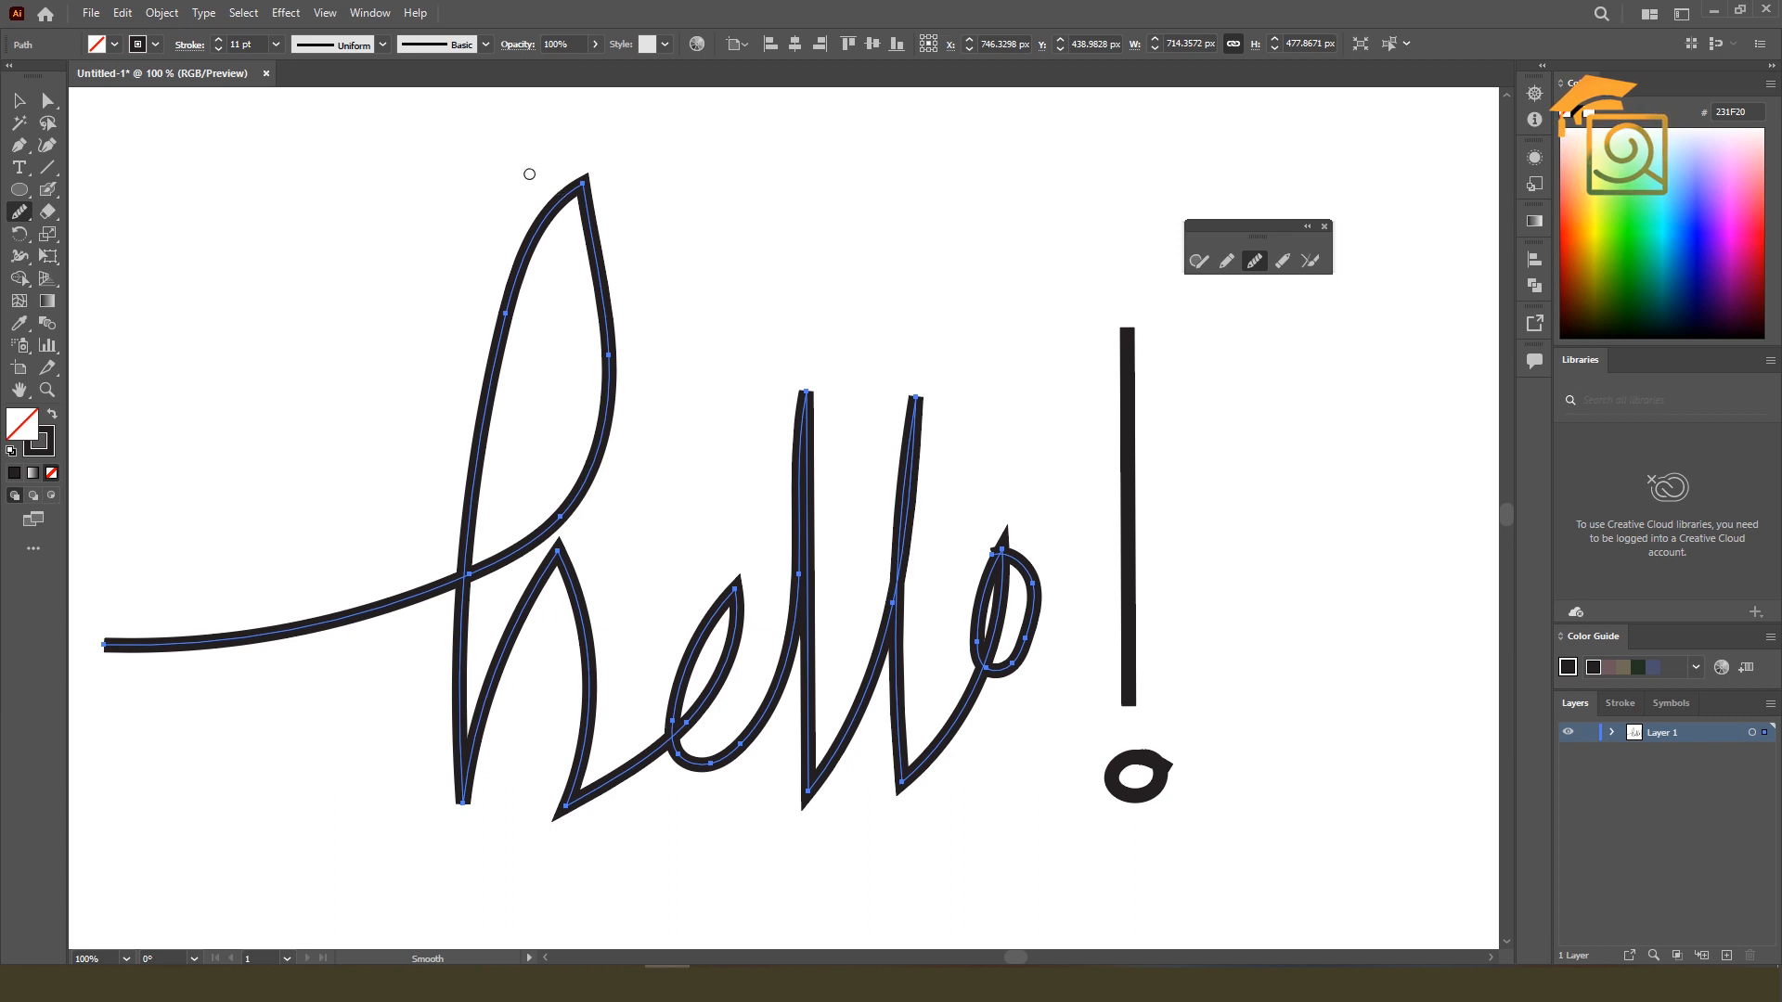
double_click(1255, 263)
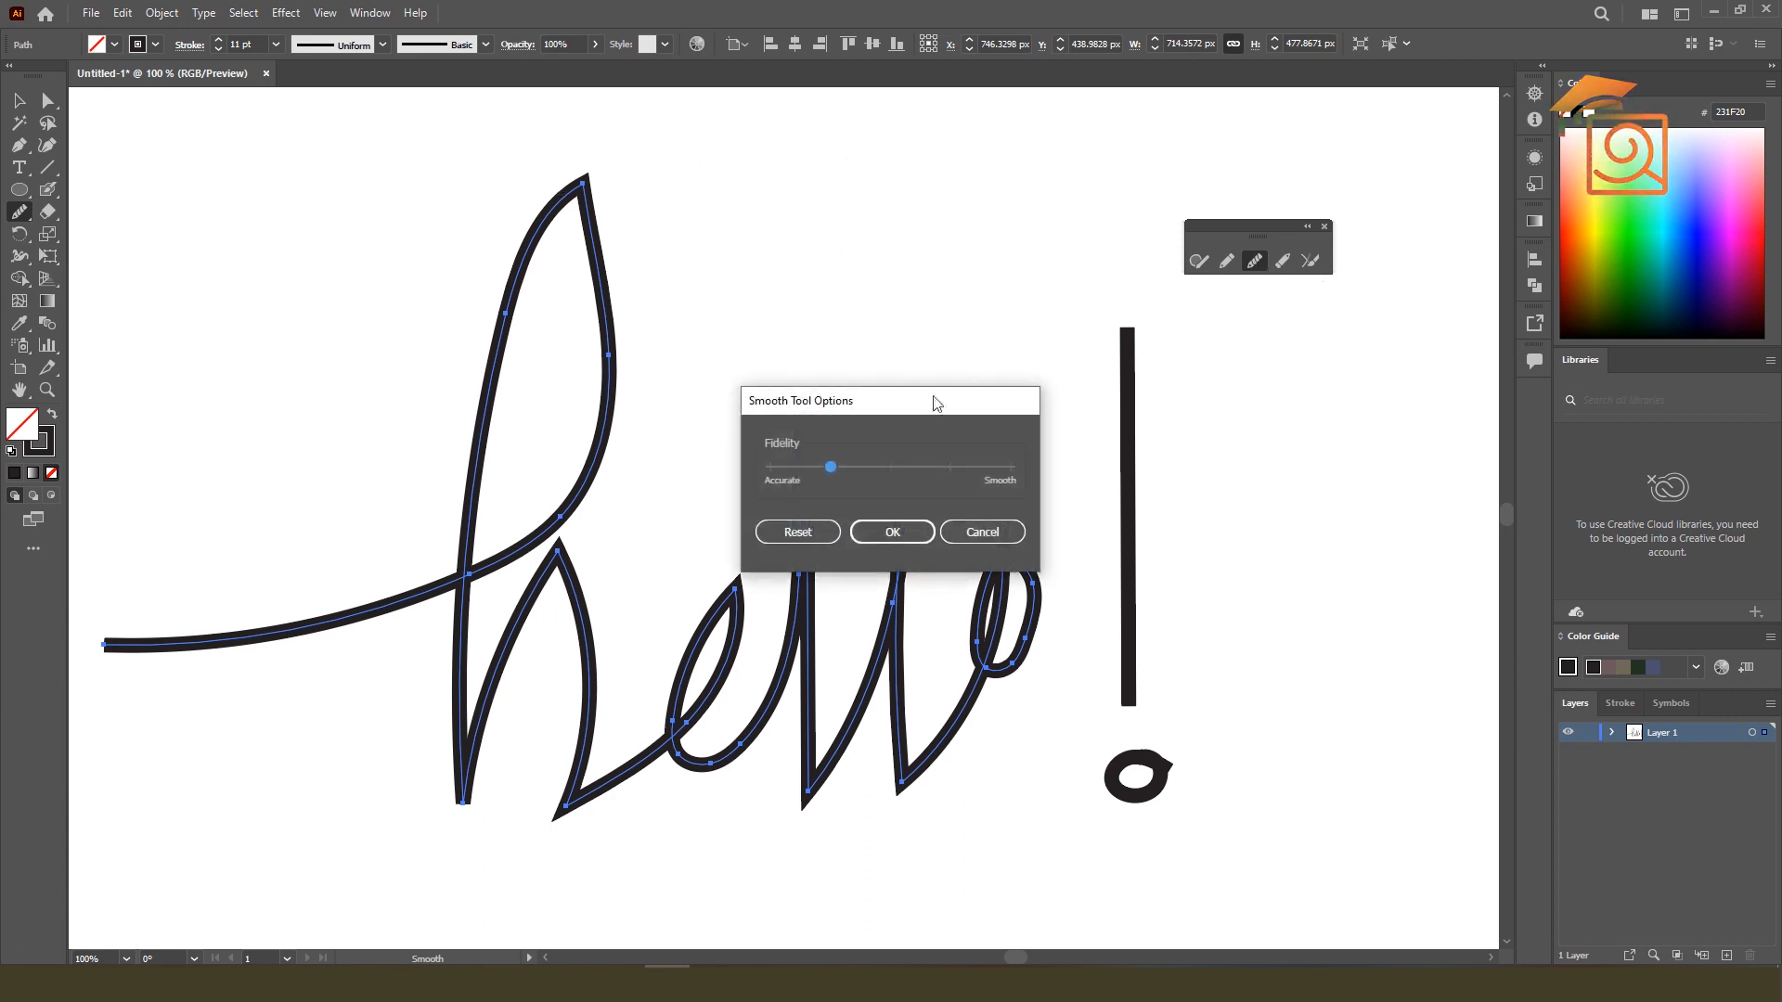
left_click_drag(901, 394, 988, 185)
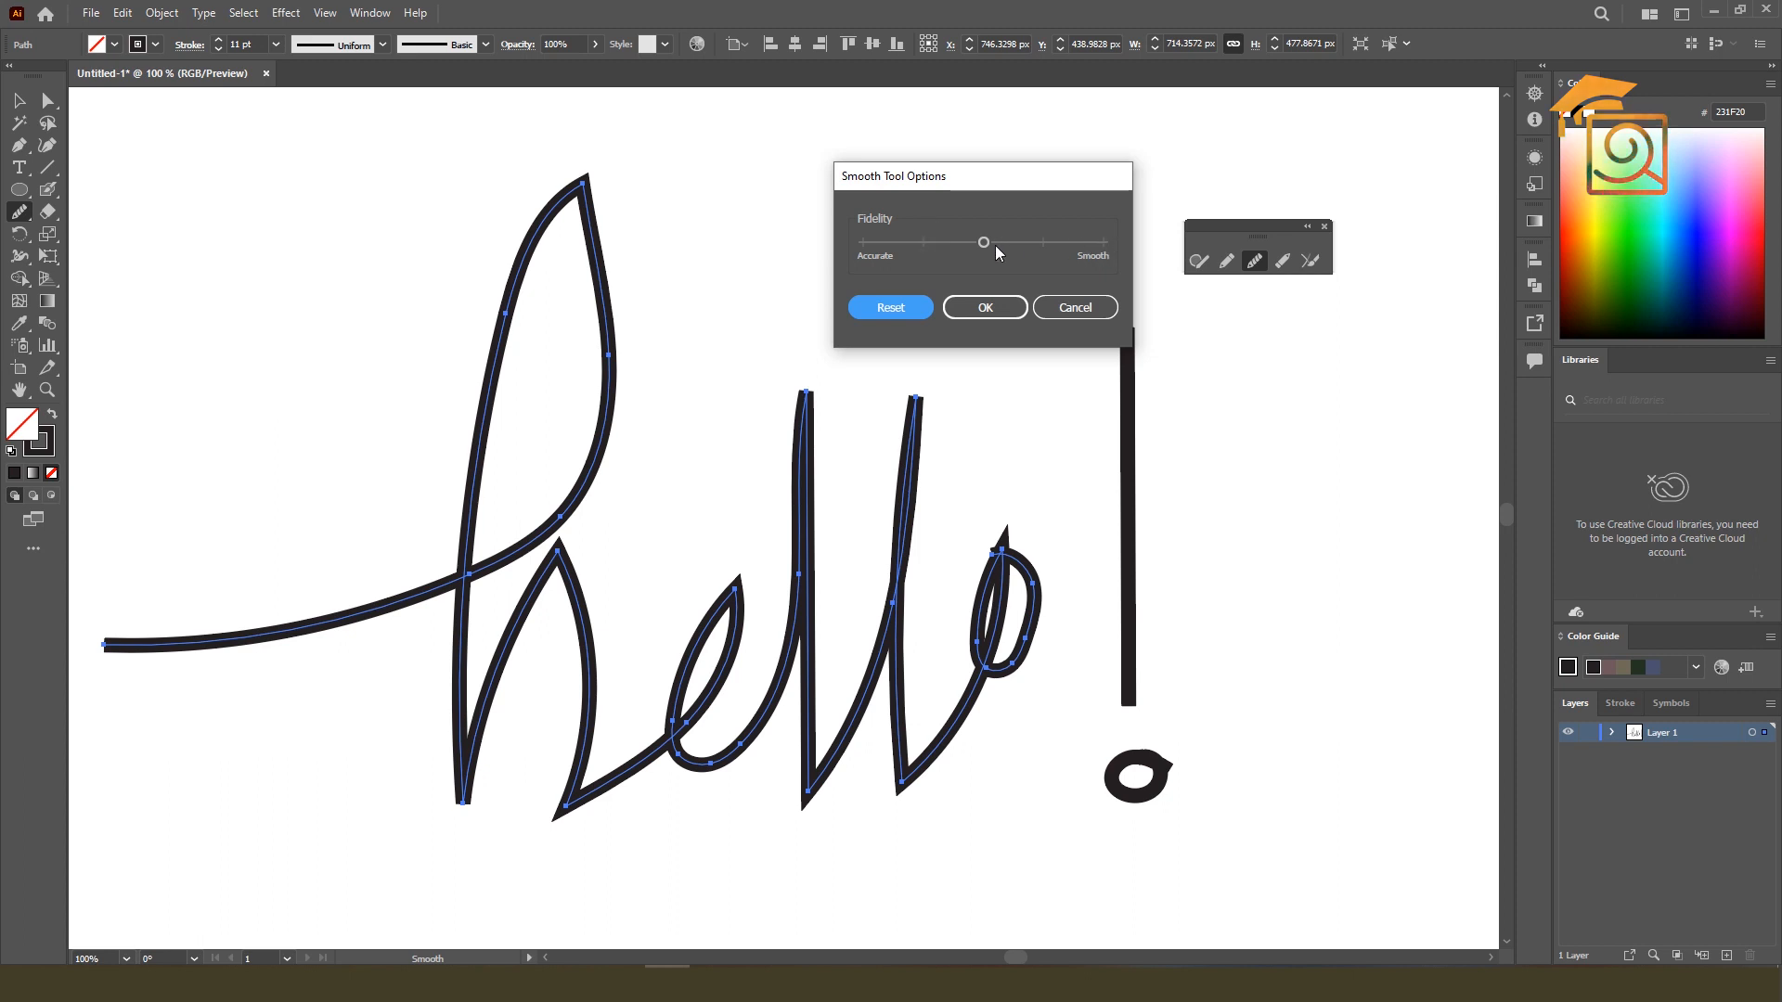
left_click_drag(983, 244, 1124, 253)
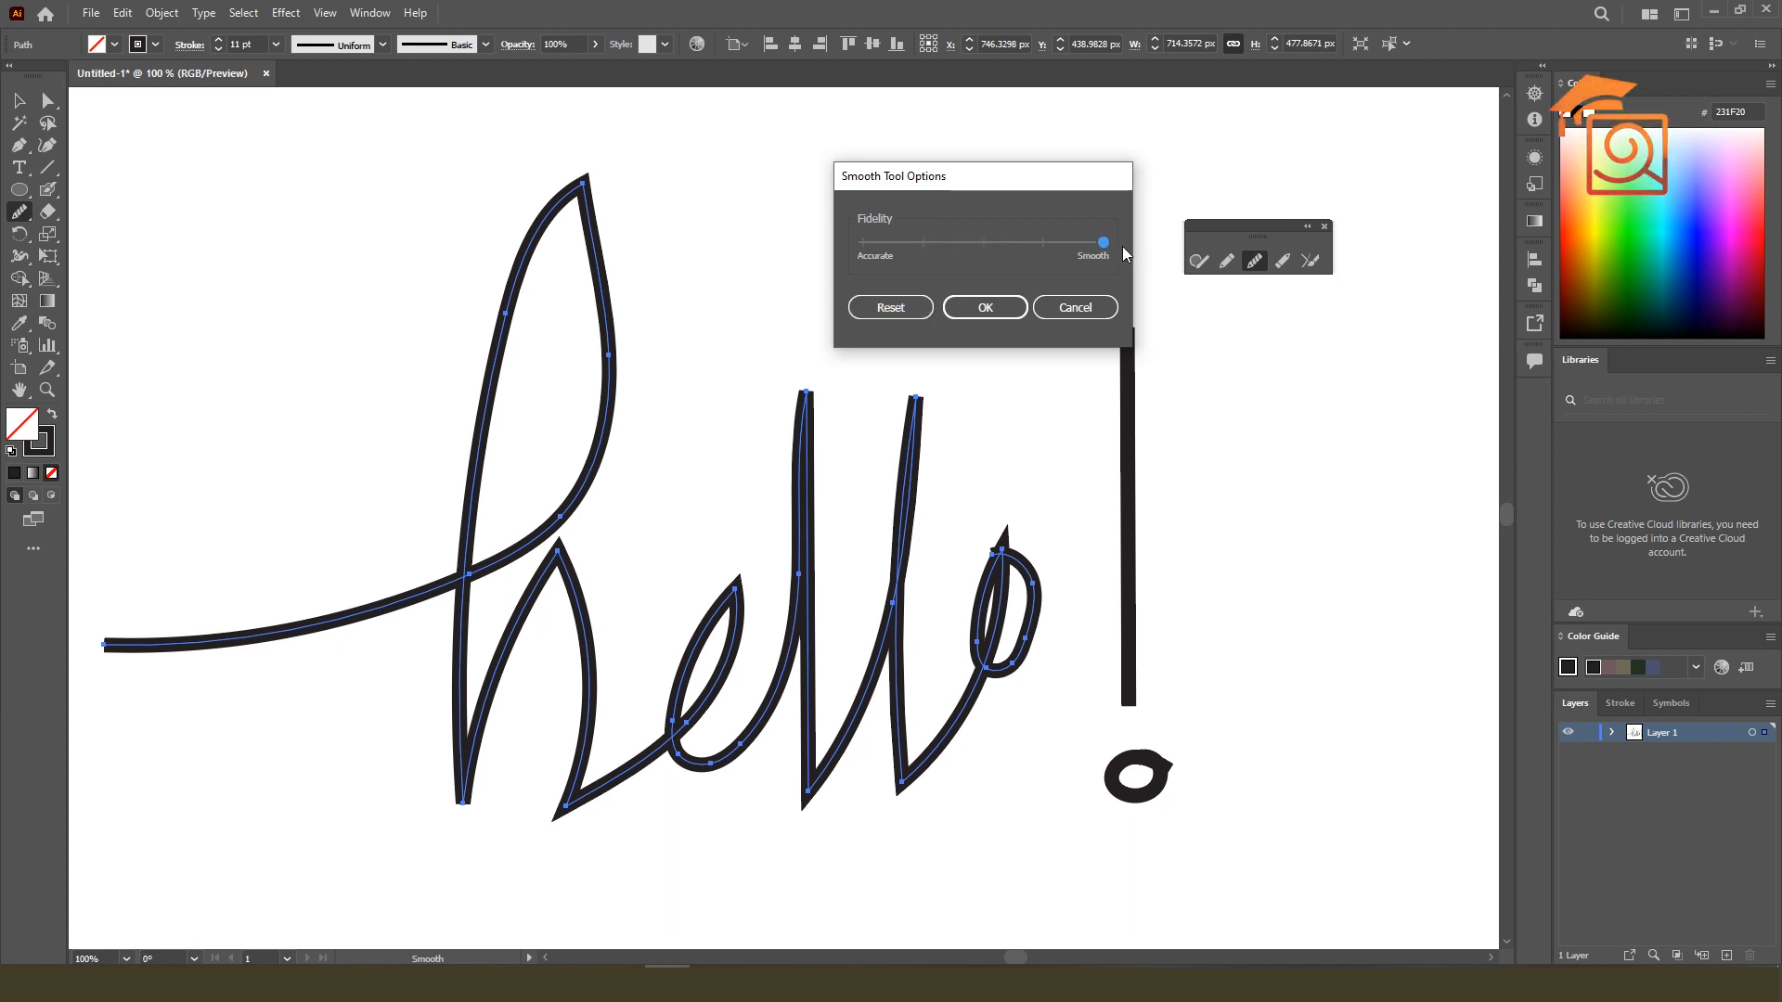
left_click(986, 306)
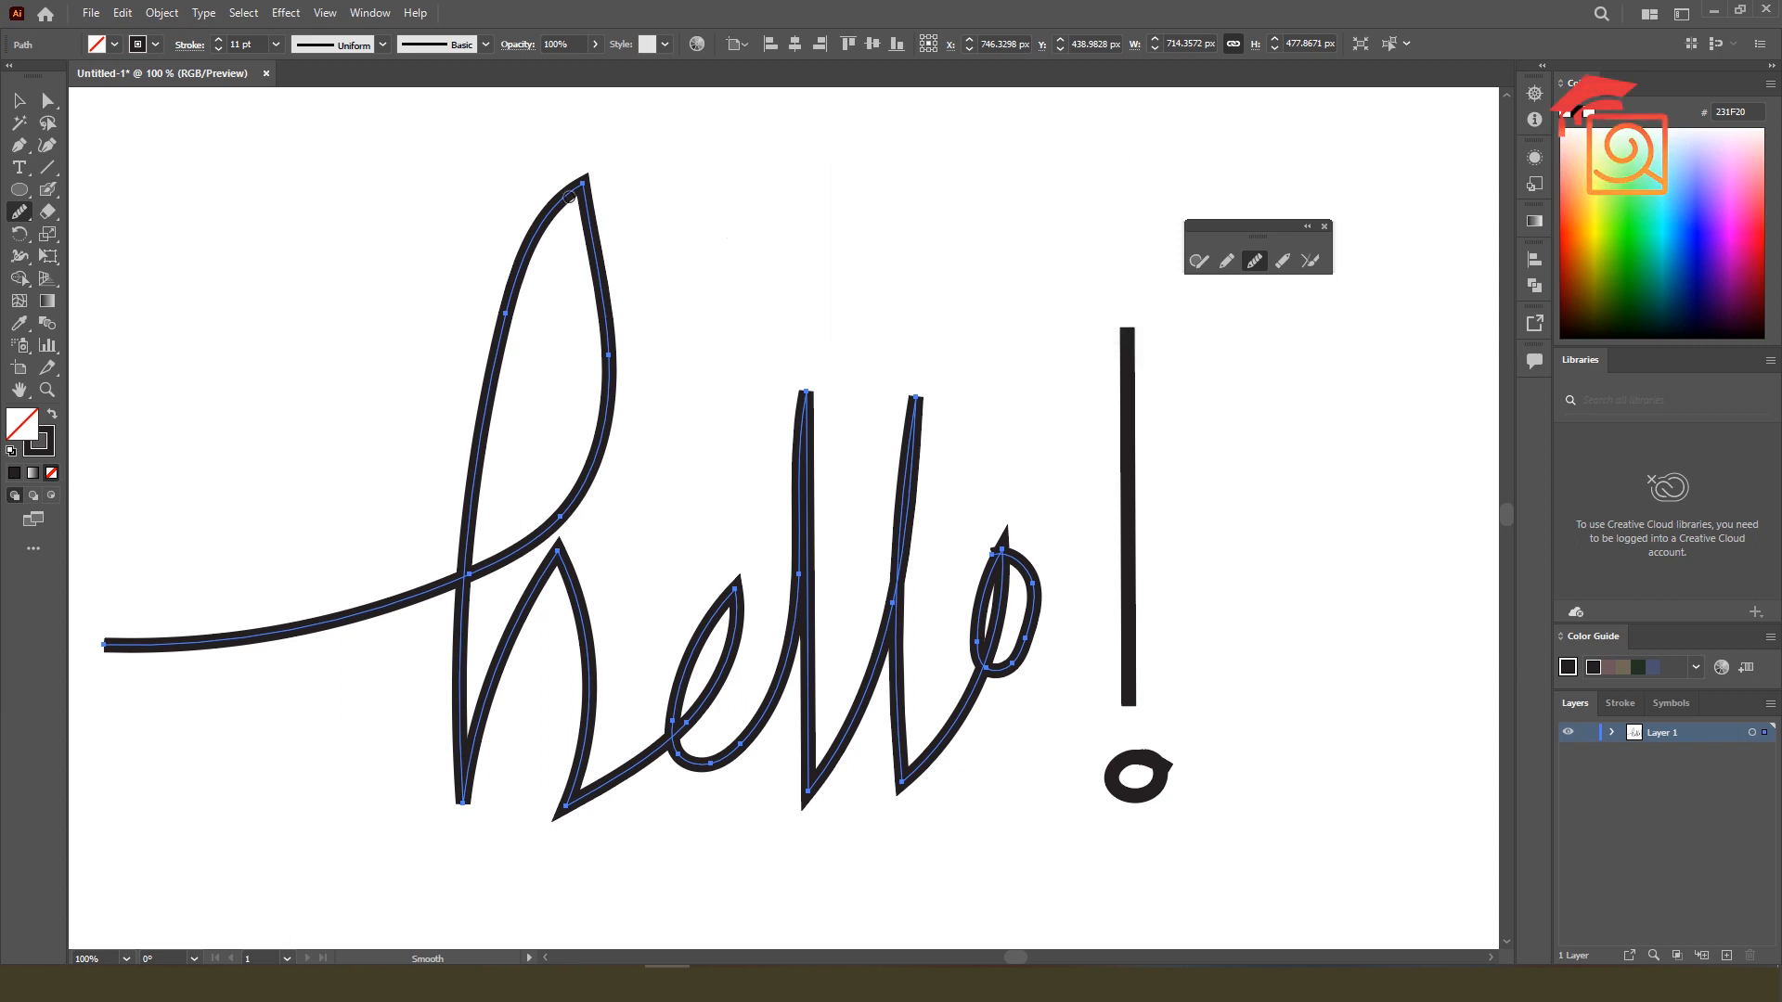
Smooth the sharp corners of the letter h at its upper loop, middle arch and lower points.
mouse_move(580, 191)
left_mouse_down()
mouse_move(651, 192)
mouse_move(591, 196)
mouse_move(610, 192)
mouse_move(592, 196)
mouse_move(593, 233)
mouse_move(569, 175)
mouse_move(615, 239)
mouse_move(570, 188)
mouse_move(594, 216)
mouse_move(575, 190)
mouse_move(591, 197)
mouse_move(602, 284)
mouse_move(599, 220)
mouse_move(619, 378)
mouse_move(613, 271)
mouse_move(597, 296)
mouse_move(622, 438)
left_mouse_up()
mouse_move(604, 278)
left_mouse_down()
mouse_move(610, 446)
mouse_move(607, 320)
mouse_move(612, 378)
left_mouse_up()
mouse_move(462, 795)
left_mouse_down()
mouse_move(469, 818)
mouse_move(480, 794)
left_mouse_up()
left_click_drag(456, 795, 478, 802)
left_click_drag(556, 557, 596, 562)
mouse_move(558, 555)
left_mouse_down()
mouse_move(583, 567)
mouse_move(522, 589)
mouse_move(584, 612)
mouse_move(591, 661)
left_mouse_up()
left_click_drag(566, 807, 579, 771)
left_click_drag(470, 796, 473, 770)
Set the Smooth tool's Fidelity to the middle setting and smooth the h's lower turns and the top of the e.
double_click(1255, 261)
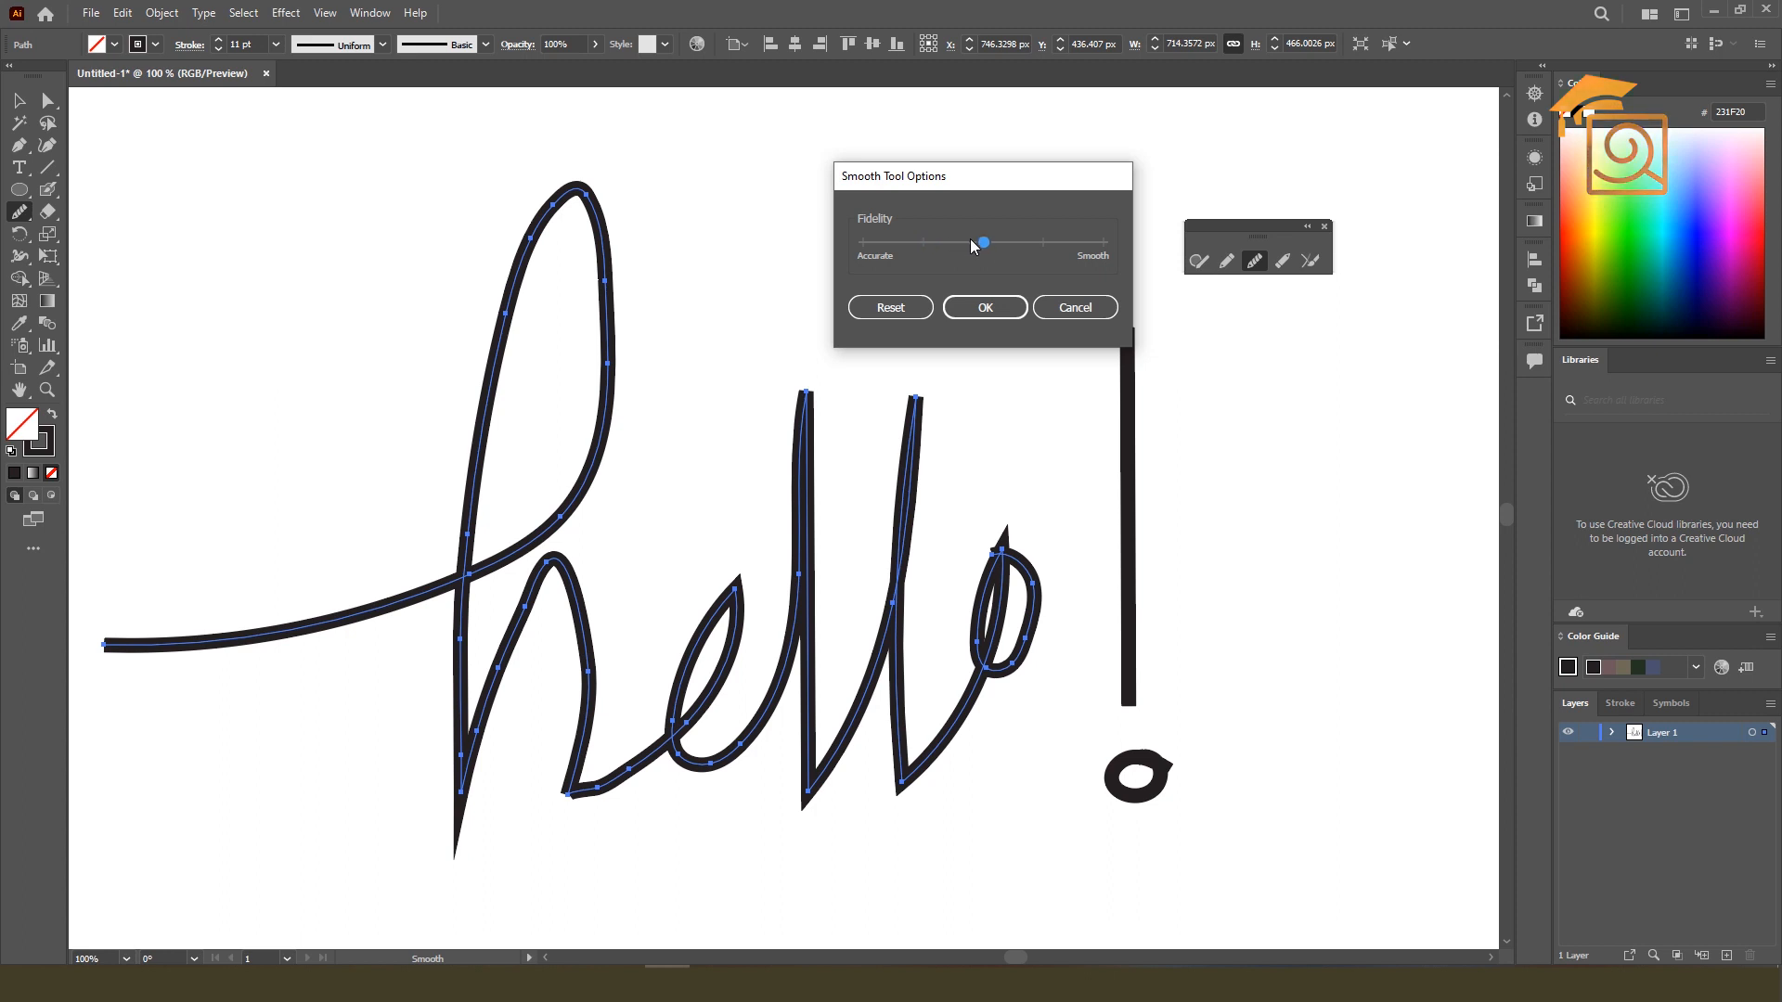
left_click(986, 310)
mouse_move(454, 800)
left_mouse_down()
mouse_move(477, 772)
mouse_move(464, 802)
mouse_move(469, 730)
left_mouse_up()
left_click_drag(460, 790, 483, 711)
mouse_move(572, 799)
left_mouse_down()
mouse_move(609, 781)
mouse_move(608, 753)
left_mouse_up()
left_click_drag(735, 584, 729, 631)
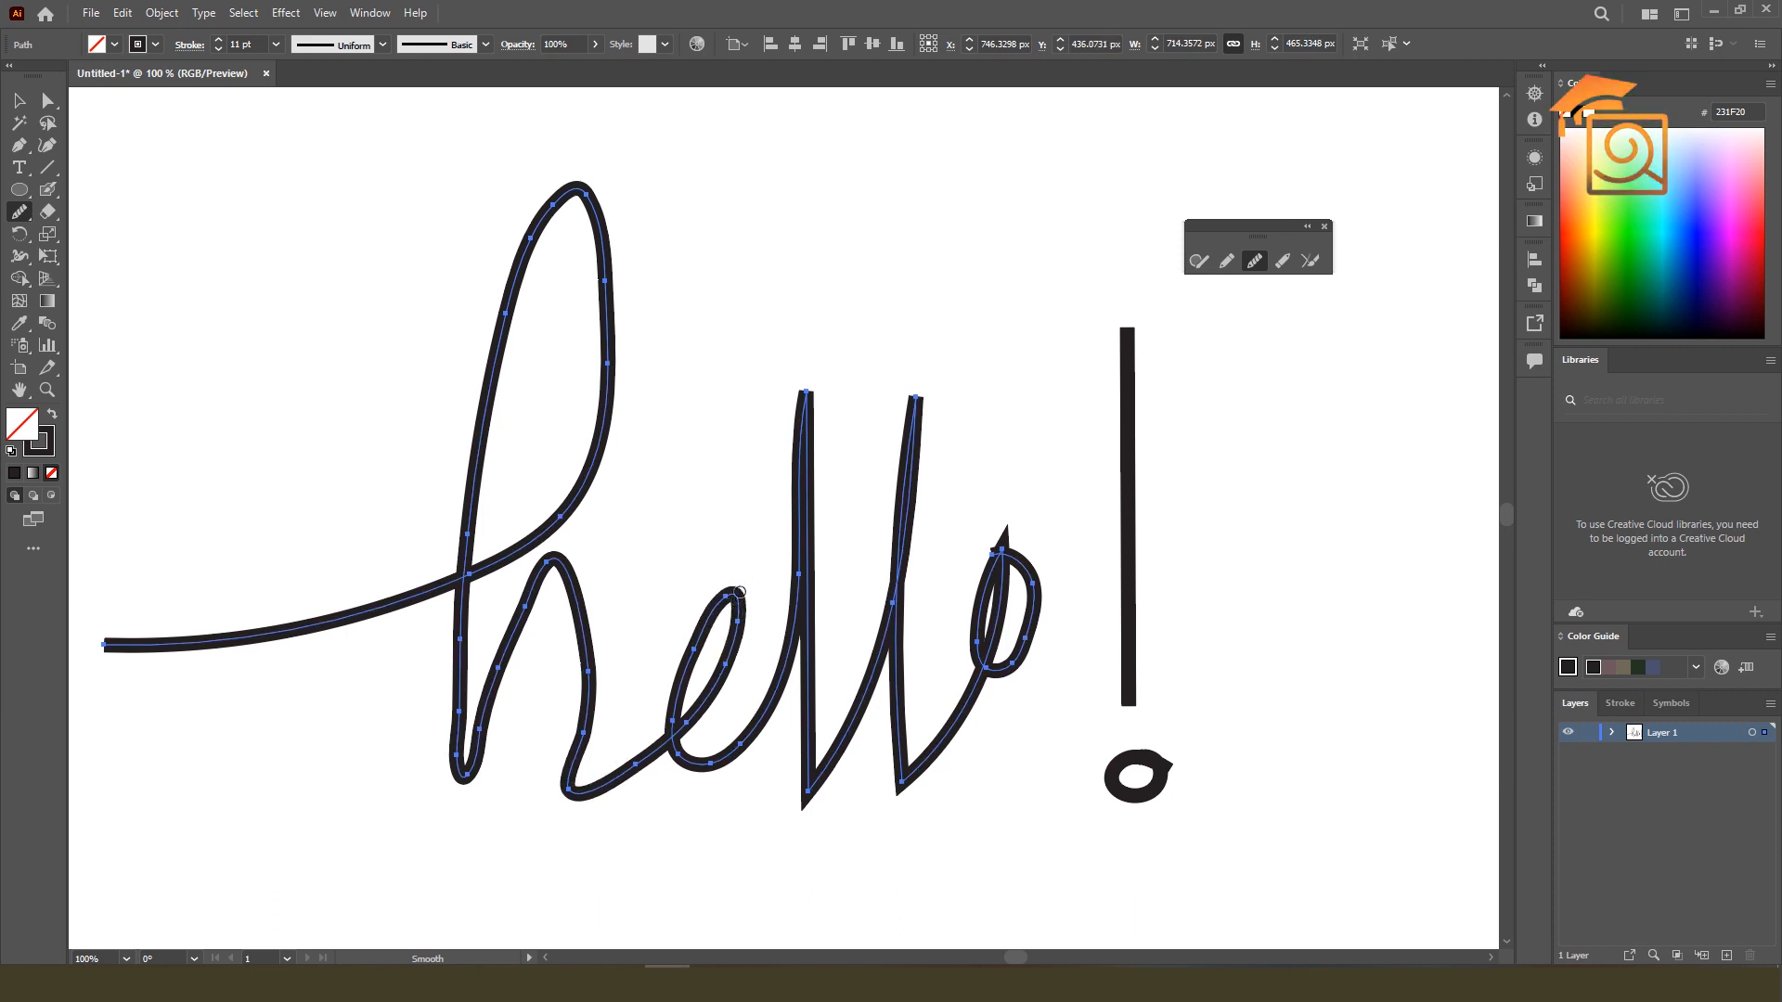
Smooth the upper and lower turns of both l letters and the sharp join in the o.
left_click_drag(810, 392, 811, 456)
left_click_drag(814, 394, 807, 459)
left_click_drag(807, 392, 804, 464)
left_click_drag(919, 394, 912, 459)
left_click_drag(807, 804, 840, 713)
mouse_move(901, 794)
left_mouse_down()
mouse_move(924, 696)
mouse_move(919, 750)
mouse_move(917, 733)
left_mouse_up()
mouse_move(995, 587)
left_mouse_down()
mouse_move(1000, 551)
mouse_move(1002, 590)
mouse_move(1007, 548)
mouse_move(979, 641)
left_mouse_up()
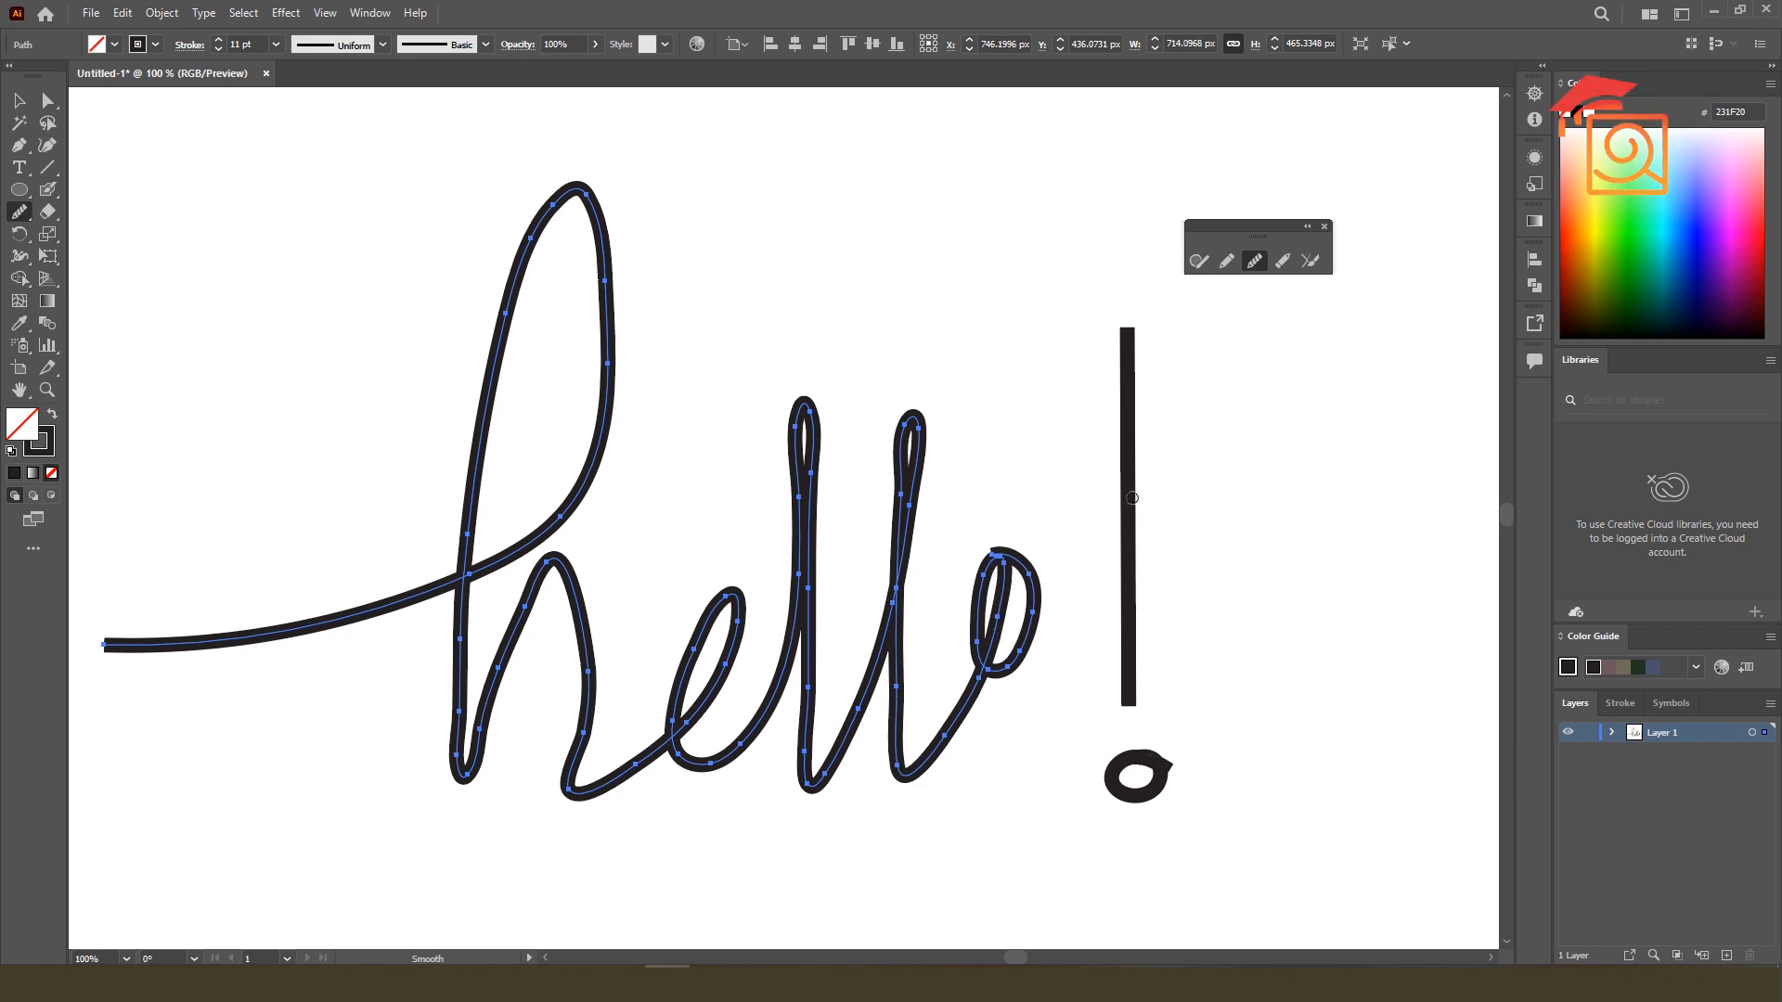
Try to smooth the vertical stroke of the exclamation mark.
key("v")
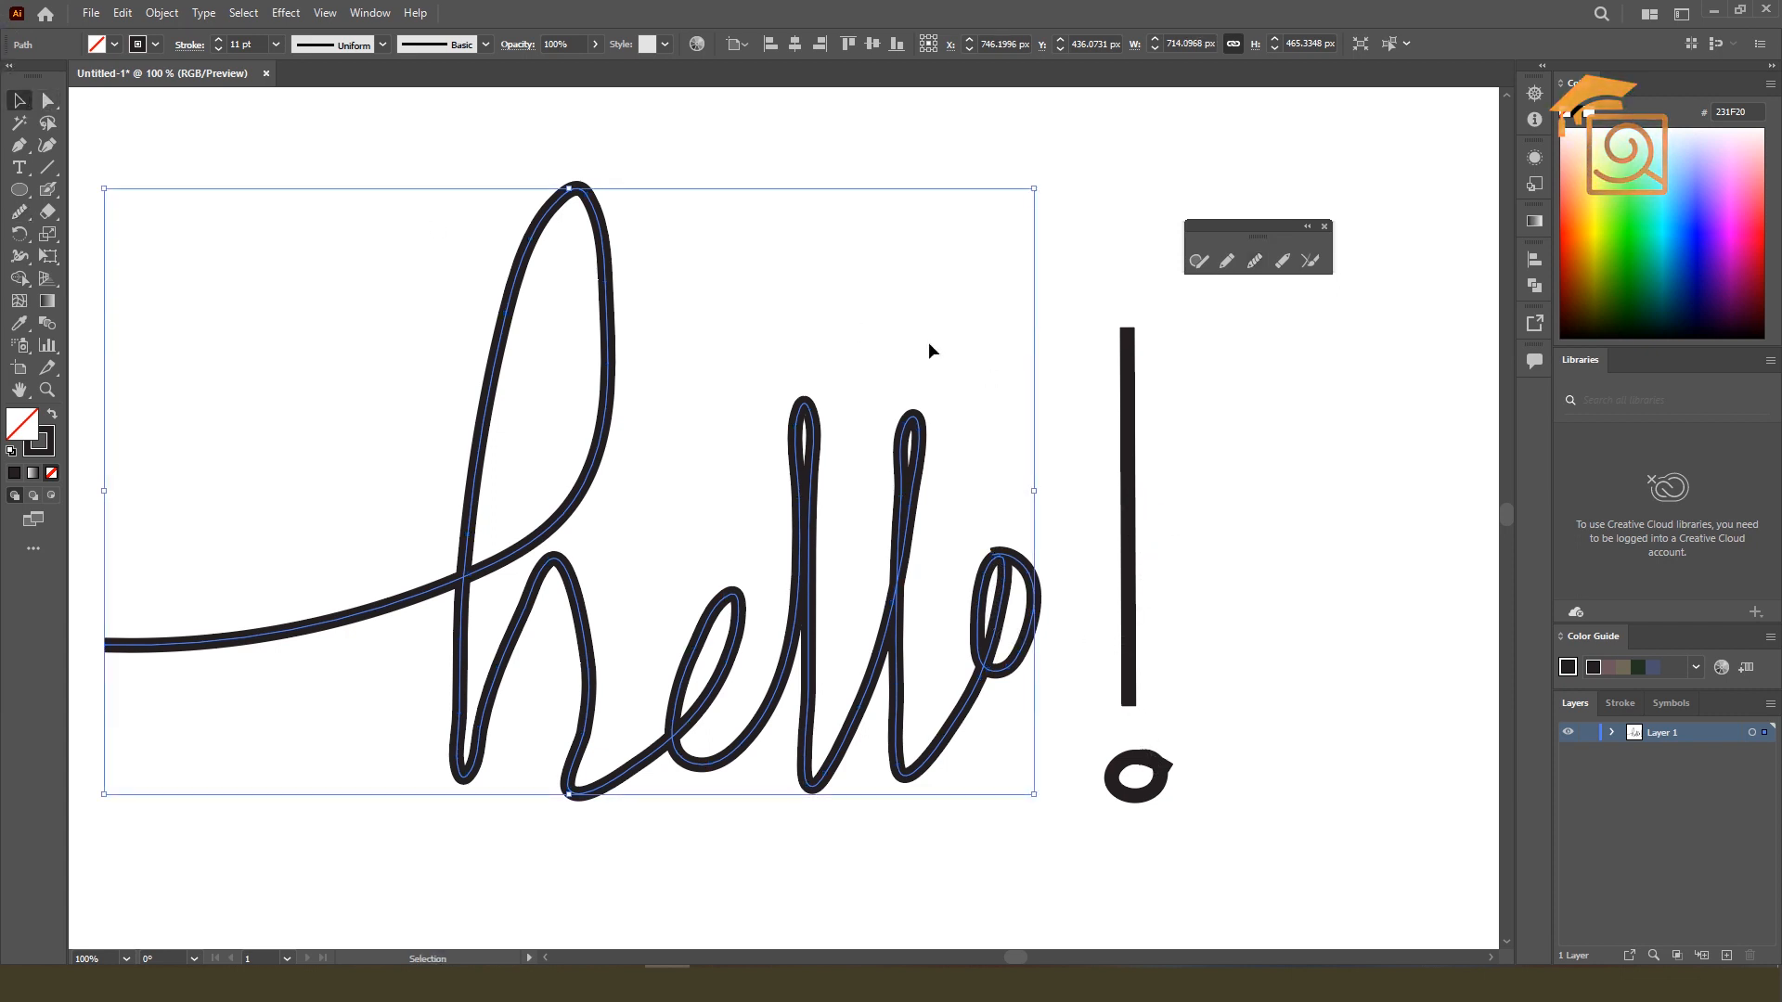
left_click(1131, 405)
left_click(1253, 260)
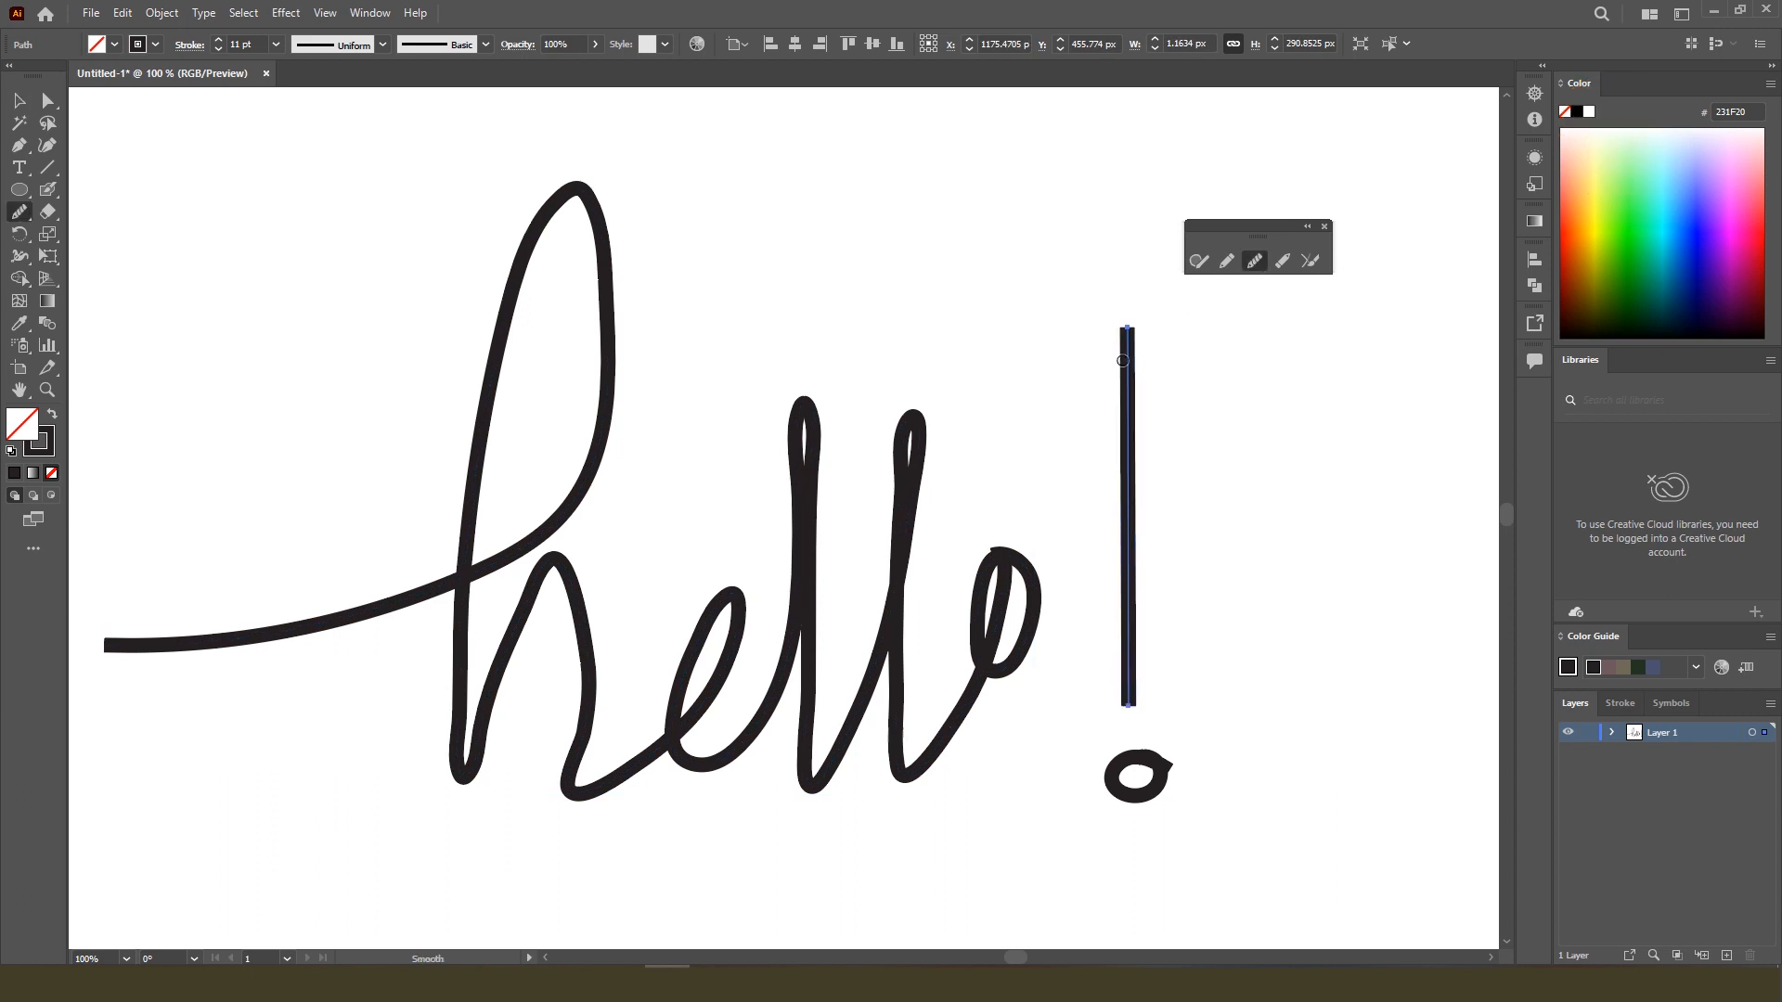
left_click_drag(1123, 376, 1142, 506)
left_click_drag(1125, 513, 1131, 586)
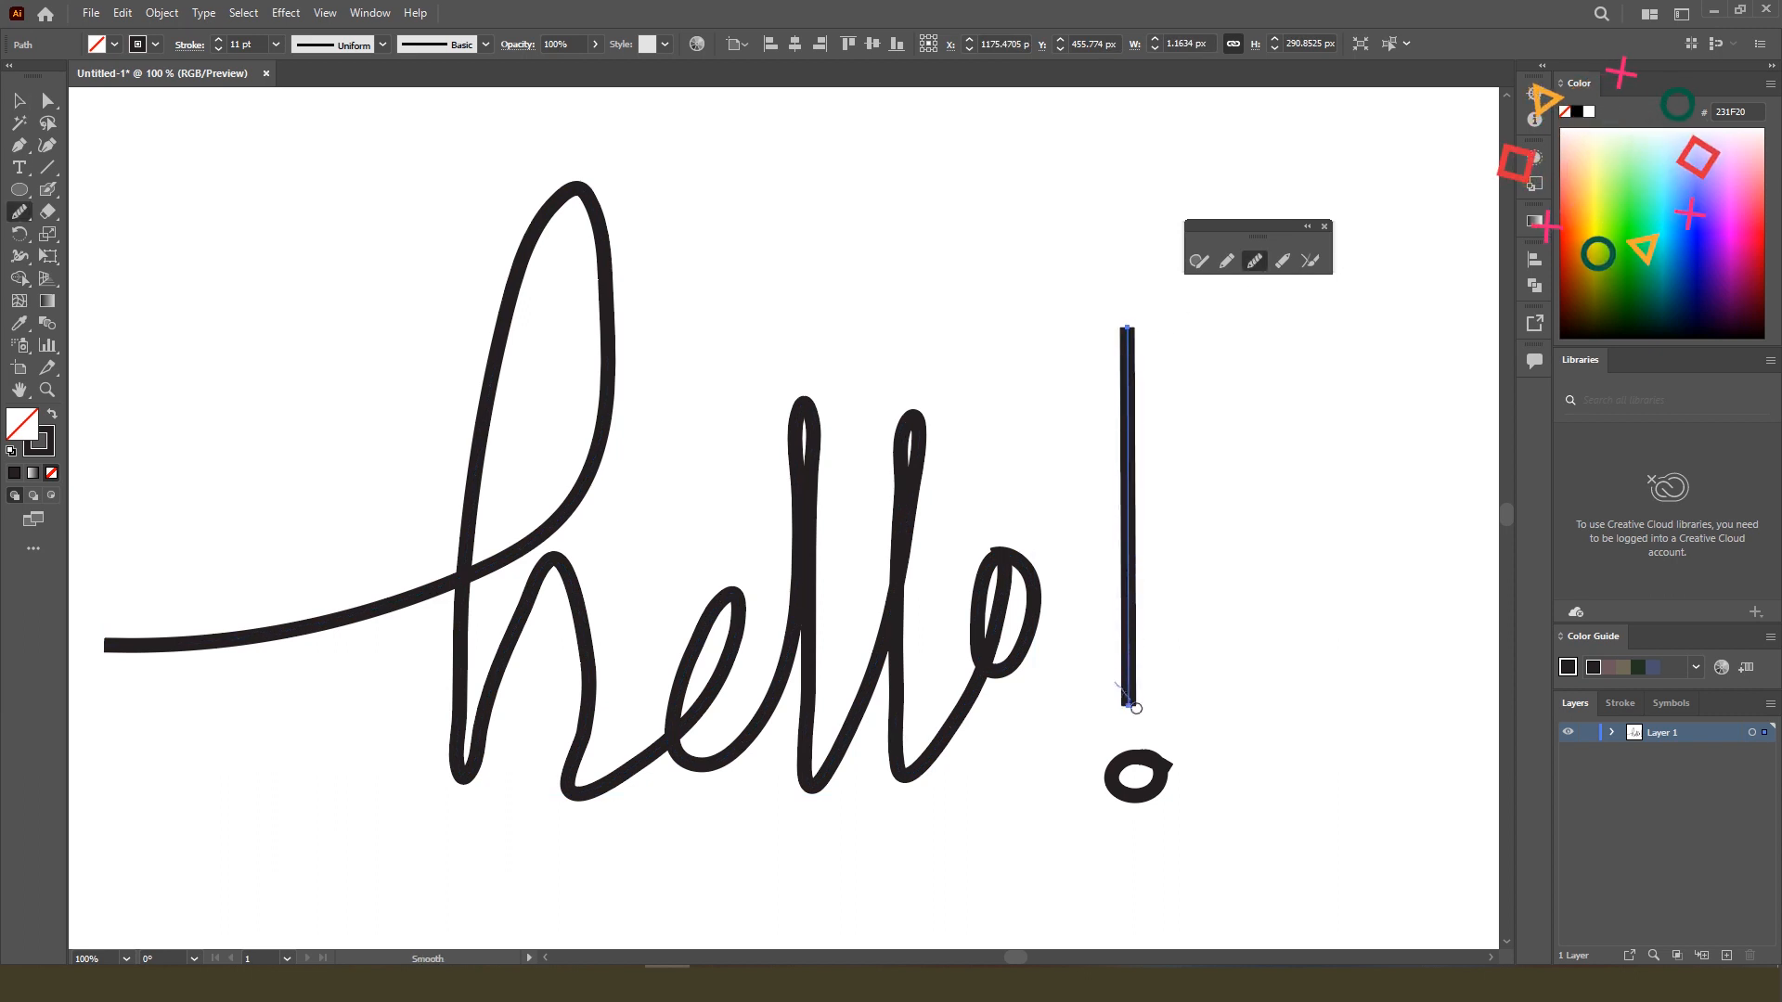
mouse_move(1136, 702)
left_mouse_down()
mouse_move(1154, 663)
mouse_move(1205, 633)
left_mouse_up()
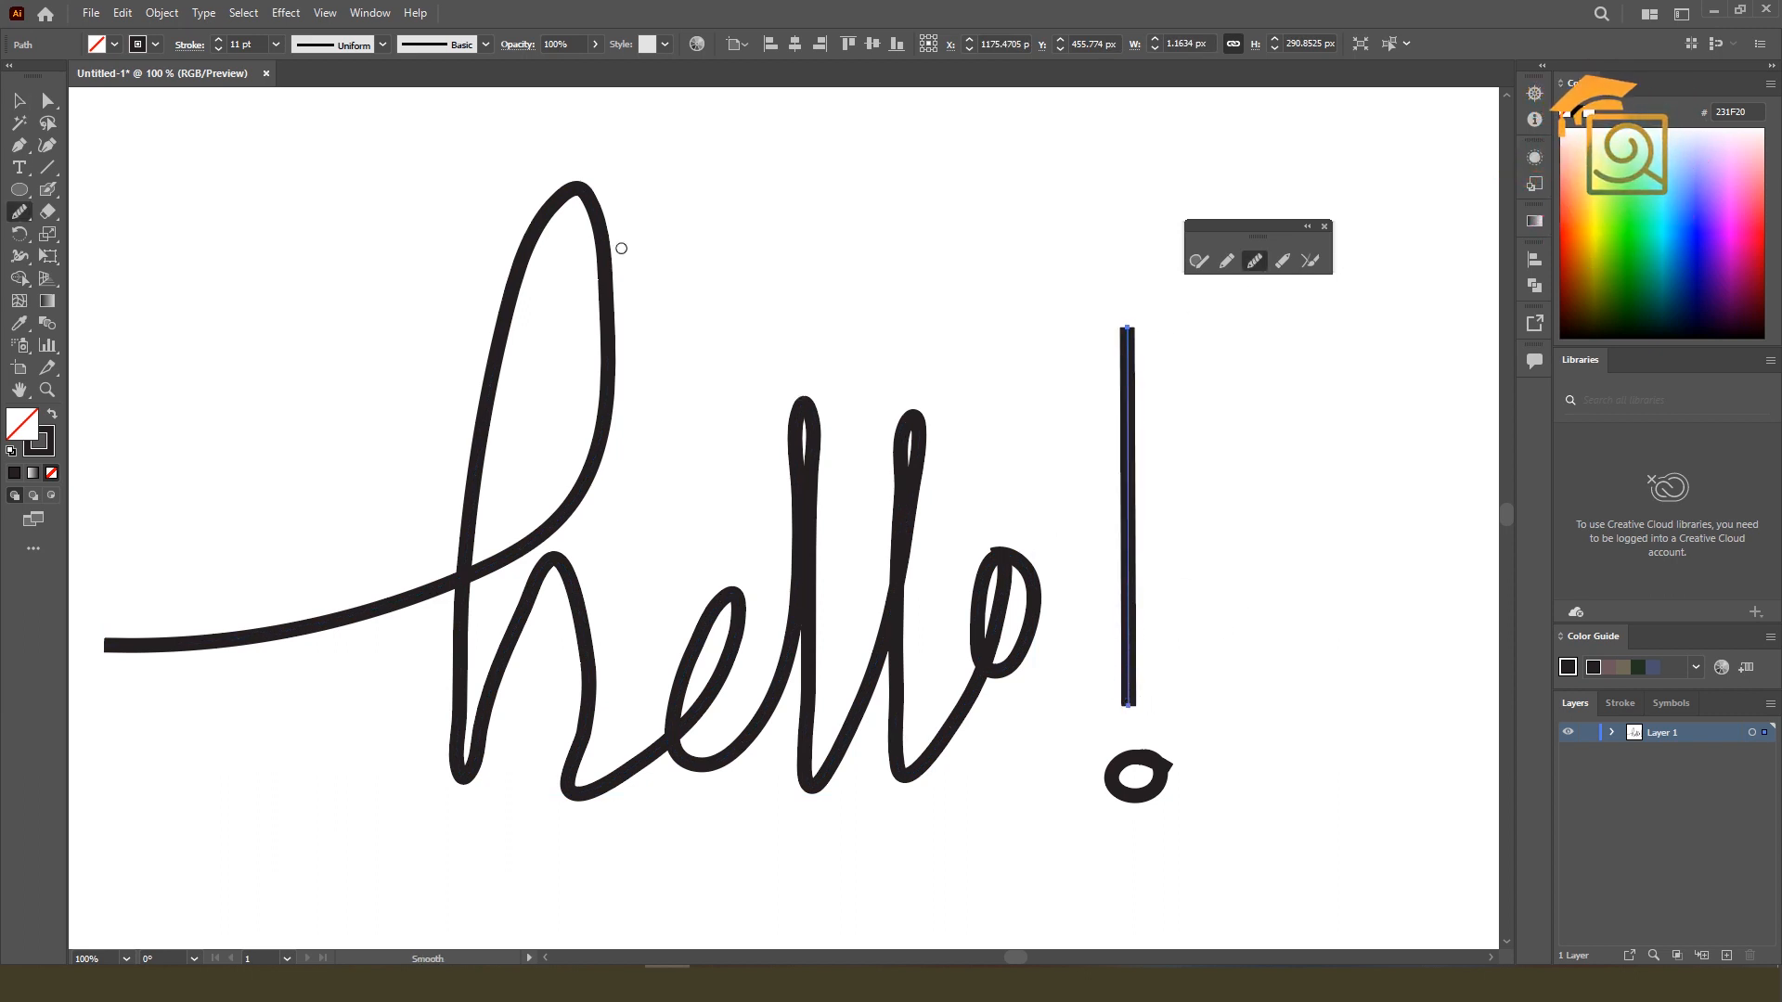
Shift the exclamation mark's vertical stroke slightly so it lines up over its dot.
left_click(47, 101)
mouse_move(1123, 342)
left_mouse_down()
mouse_move(1106, 339)
mouse_move(1140, 339)
left_mouse_up()
left_click(1224, 581)
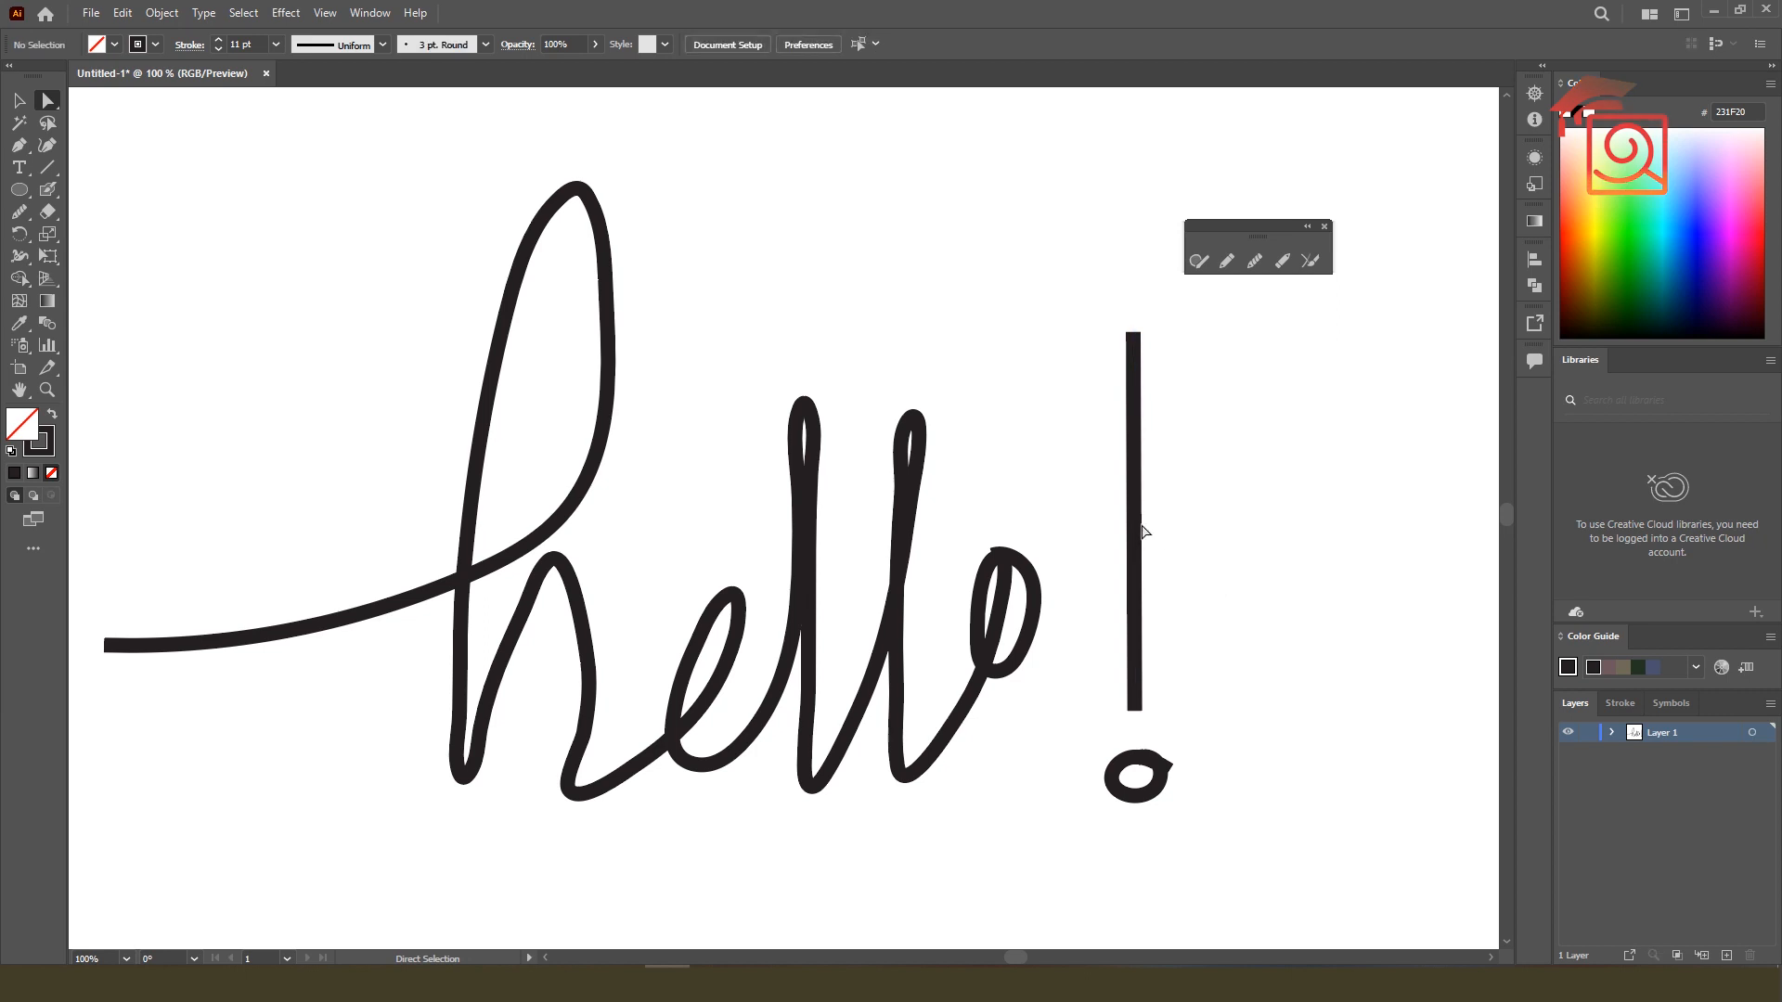
Copy the whole smoothed "hello!" lettering and deselect it.
left_click(18, 100)
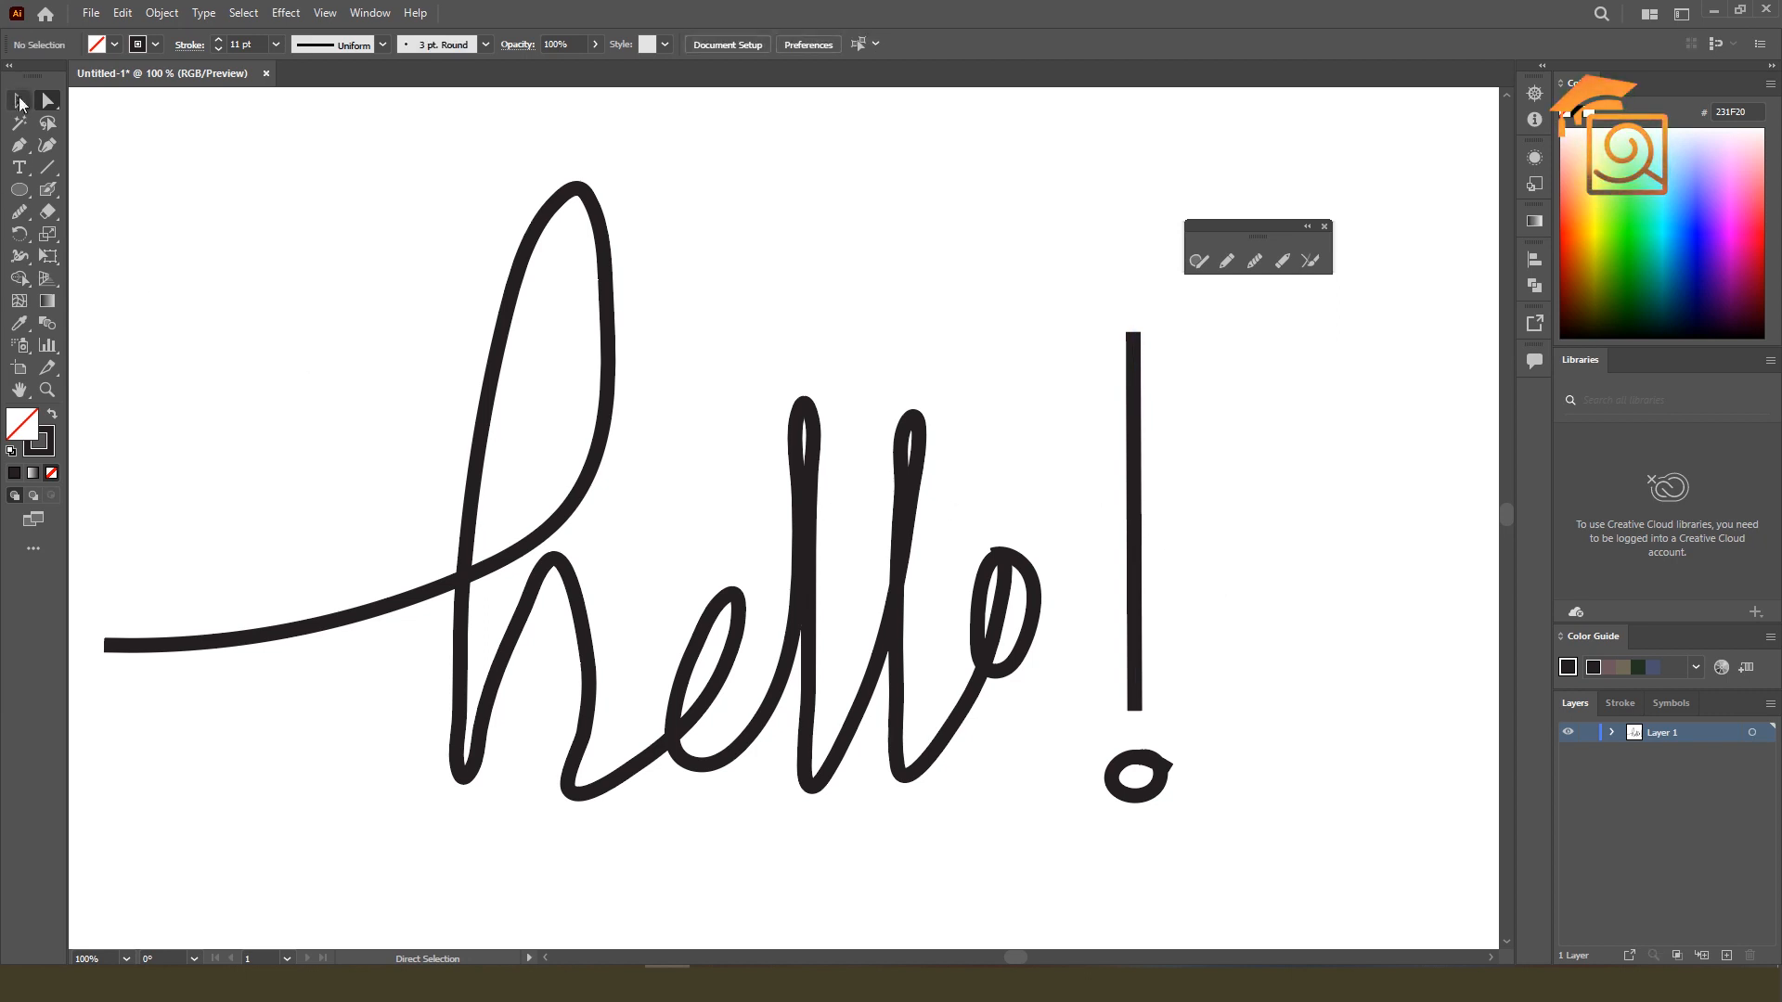
scroll(842, 533, "down", 1)
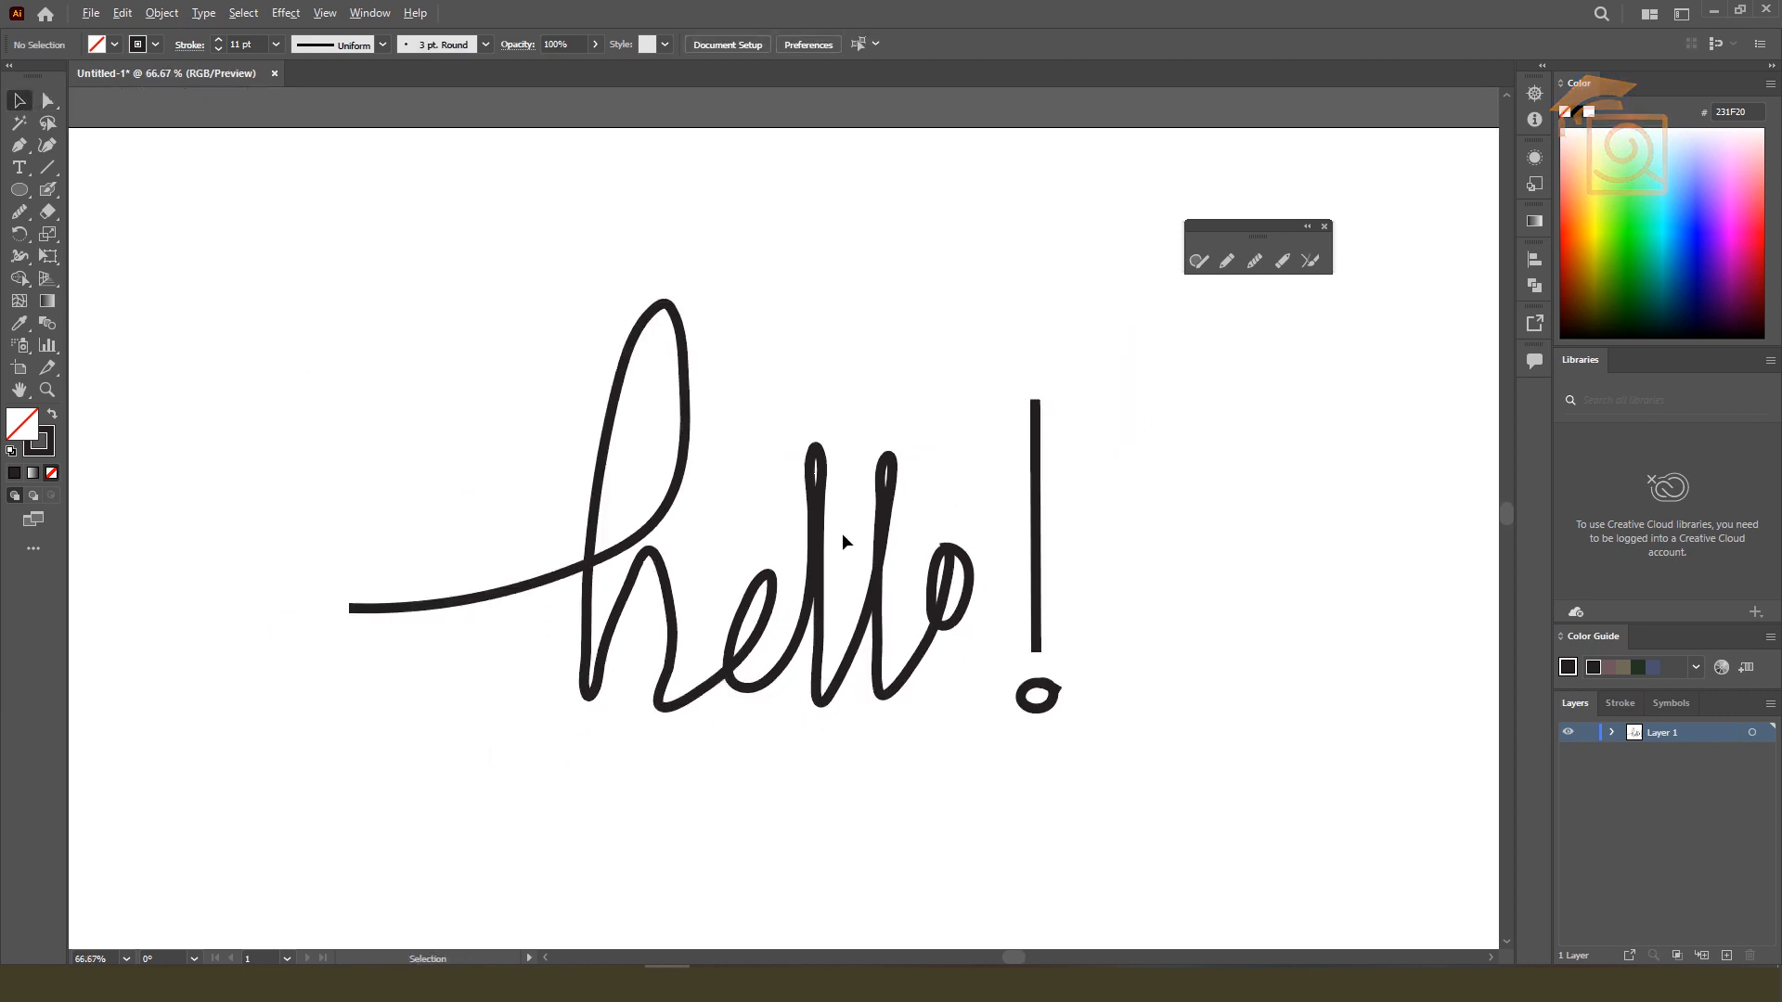
scroll(892, 617, "down", 1)
left_click_drag(1041, 777, 1088, 778)
key("ctrl+c")
left_click(1143, 583)
Undo the exclamation stroke's move and the smoothing of the original lettering back to its sharp lower corners.
key("ctrl+z")
key("ctrl+z")
key("ctrl+z")
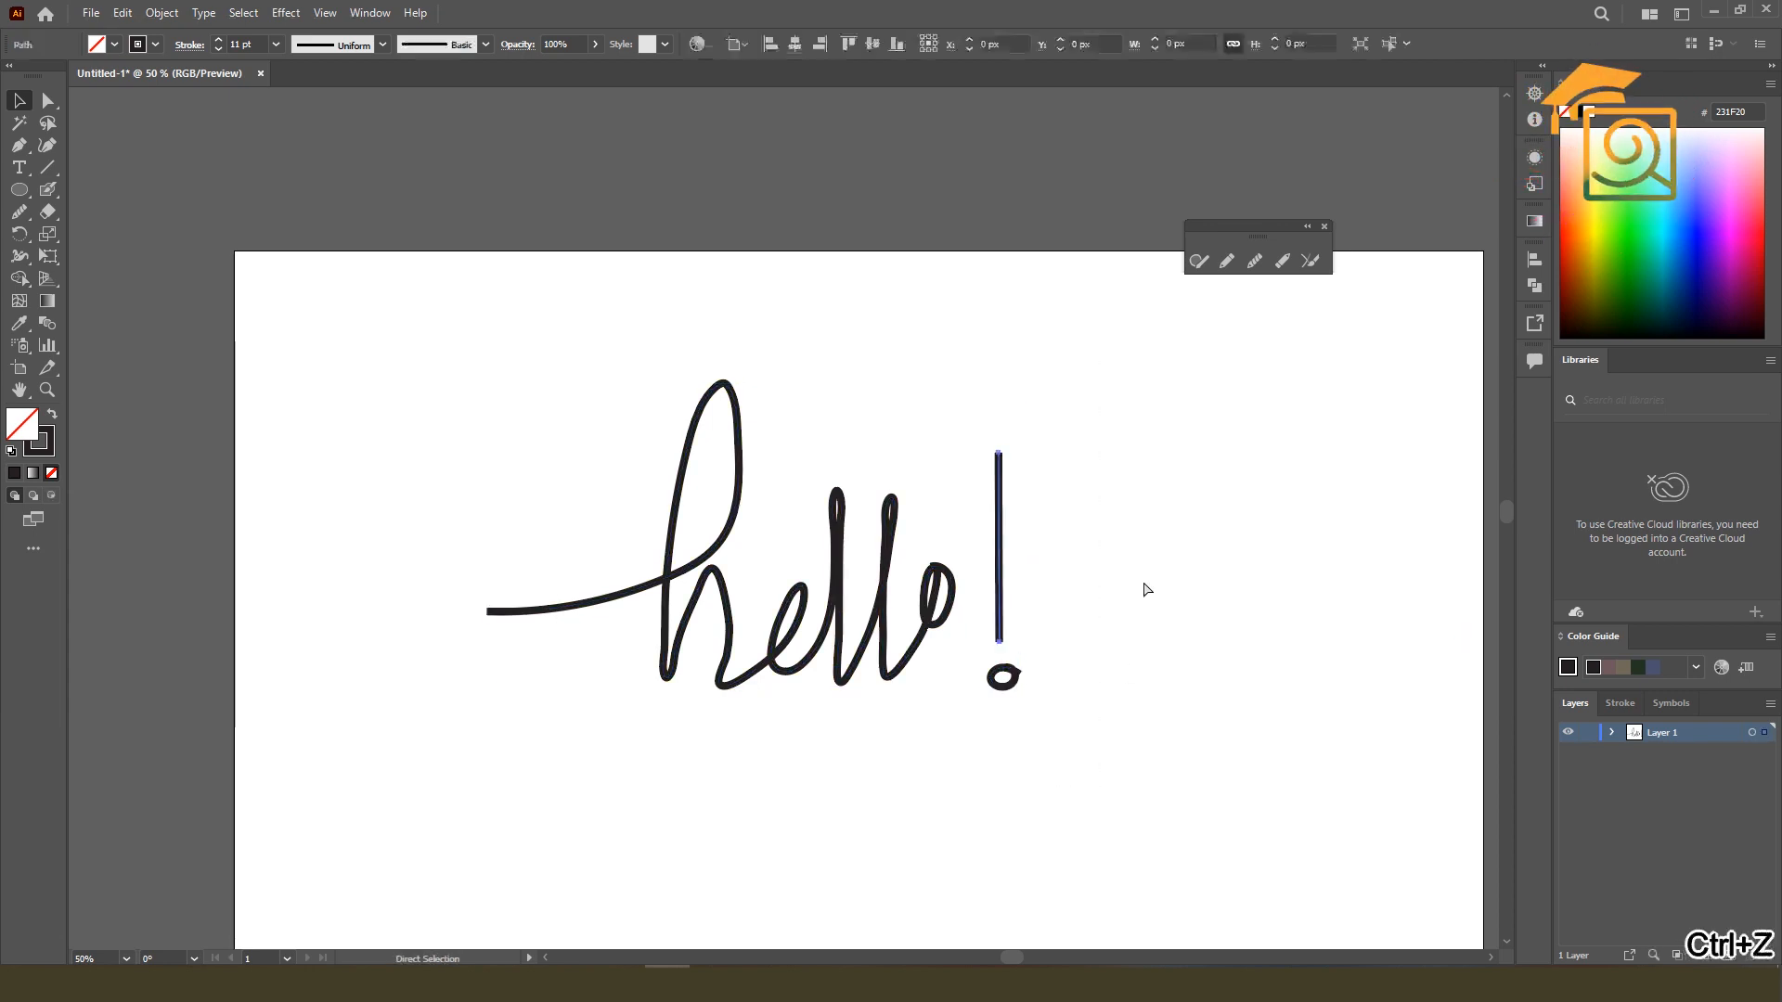
key("ctrl+z")
key("ctrl+z")
key("ctrl+z")
key("ctrl+z")
key("ctrl+z")
key("ctrl+z")
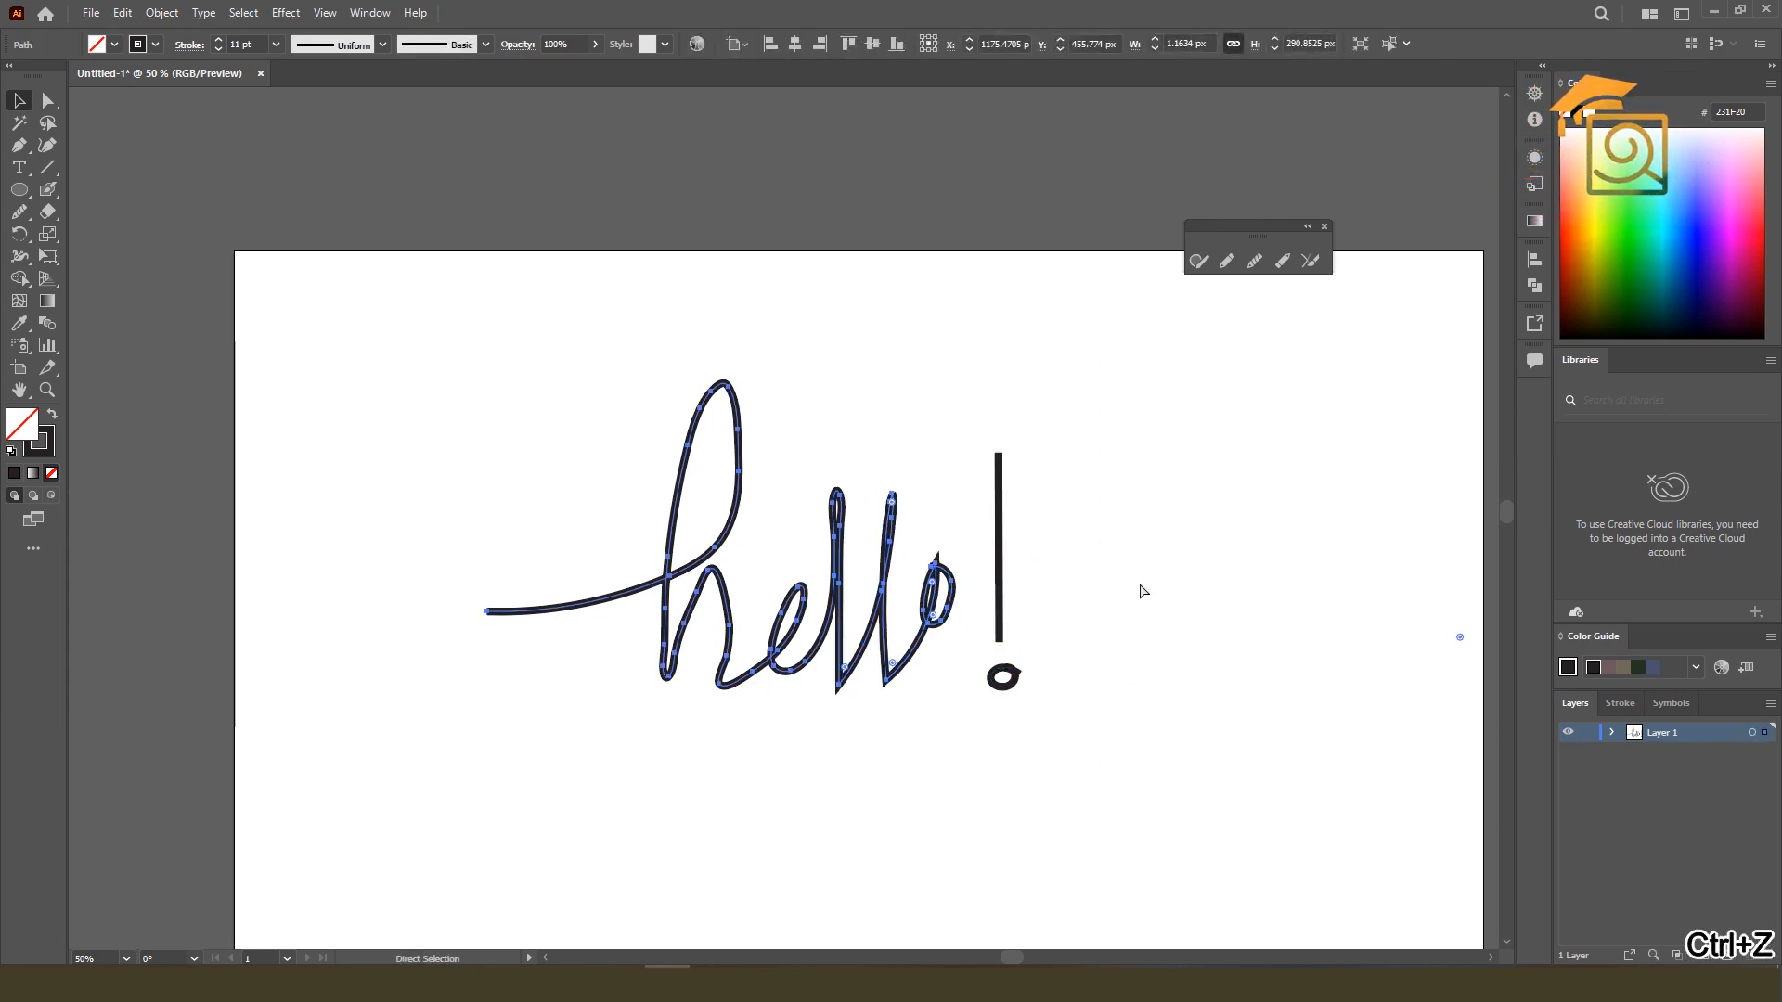
key("ctrl+z")
key("ctrl+z")
key("ctrl+z")
key("ctrl+z")
key("ctrl+z")
key("ctrl+z")
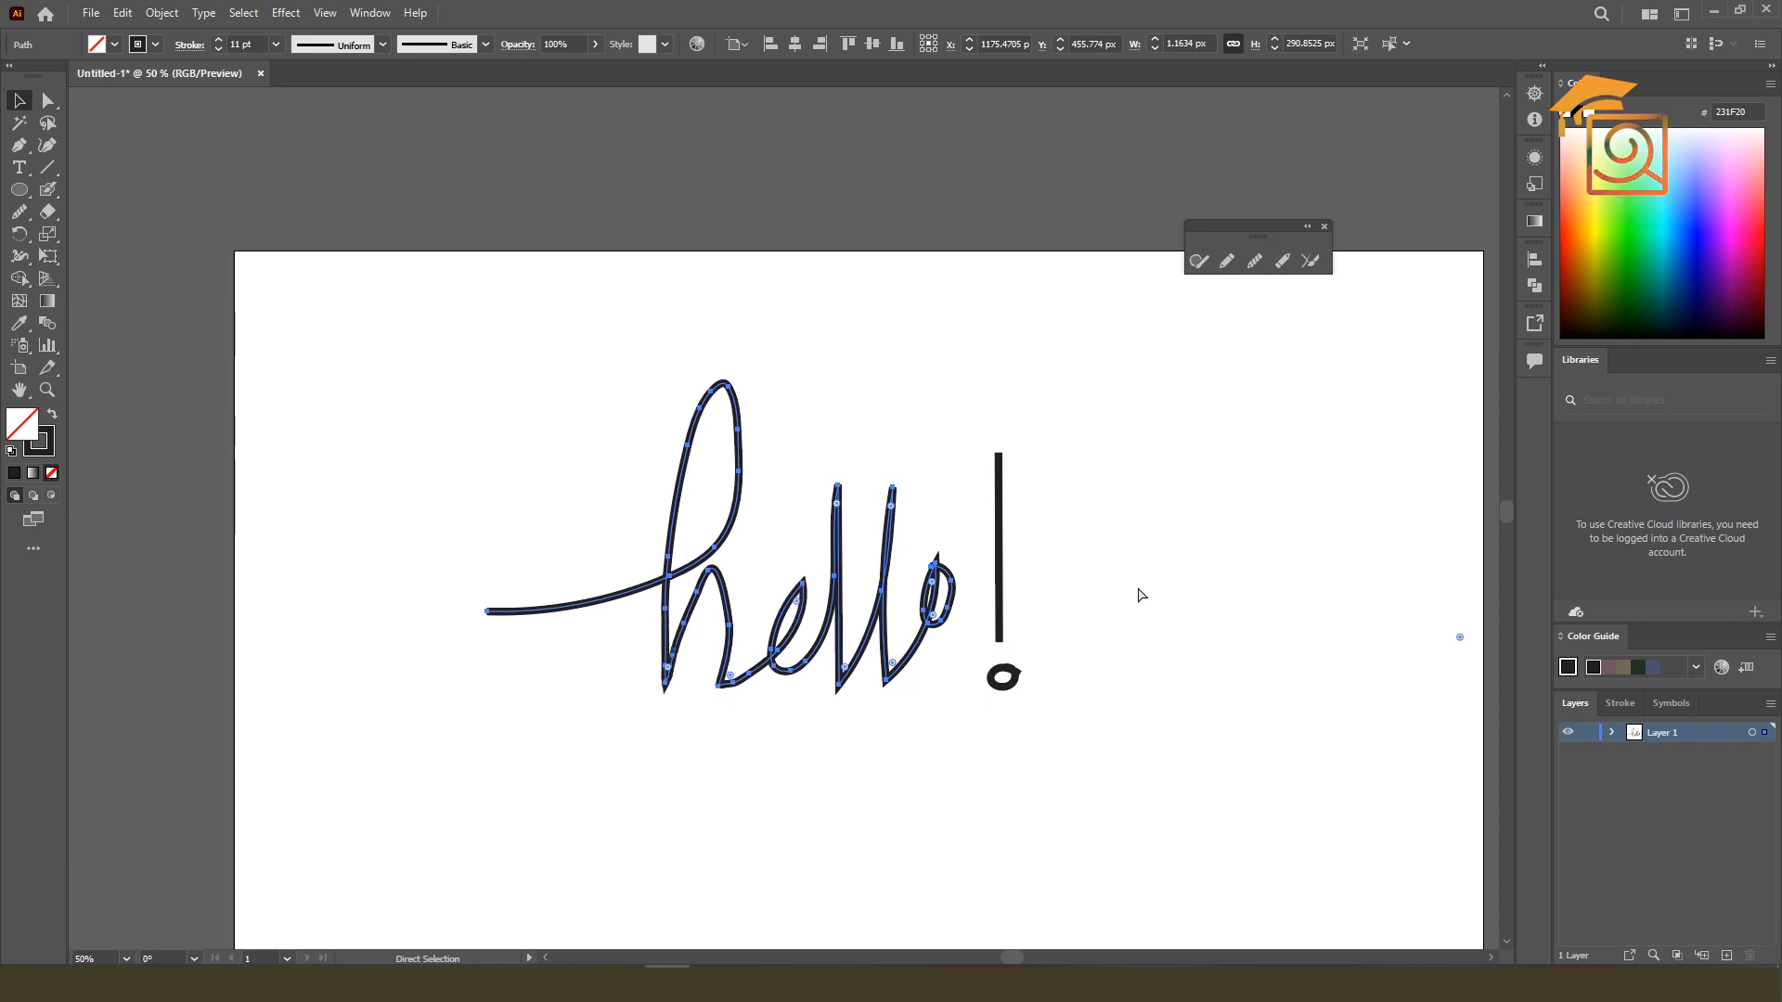
key("ctrl+z")
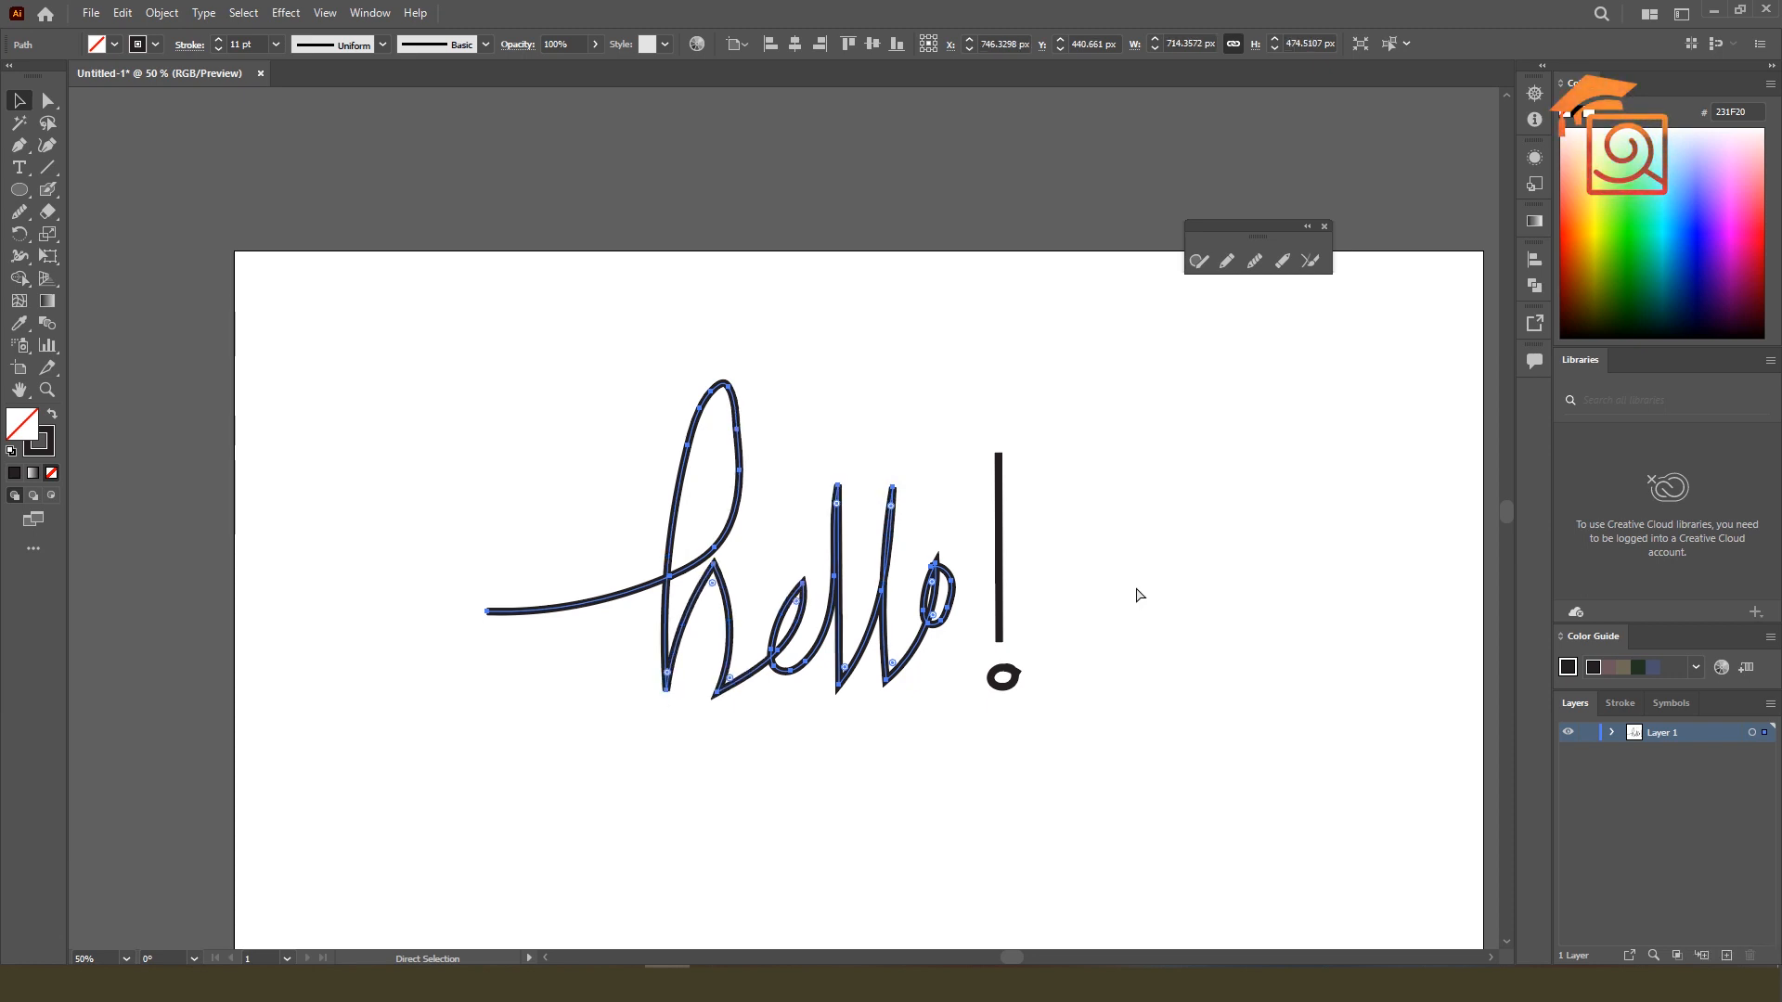
key("ctrl+z")
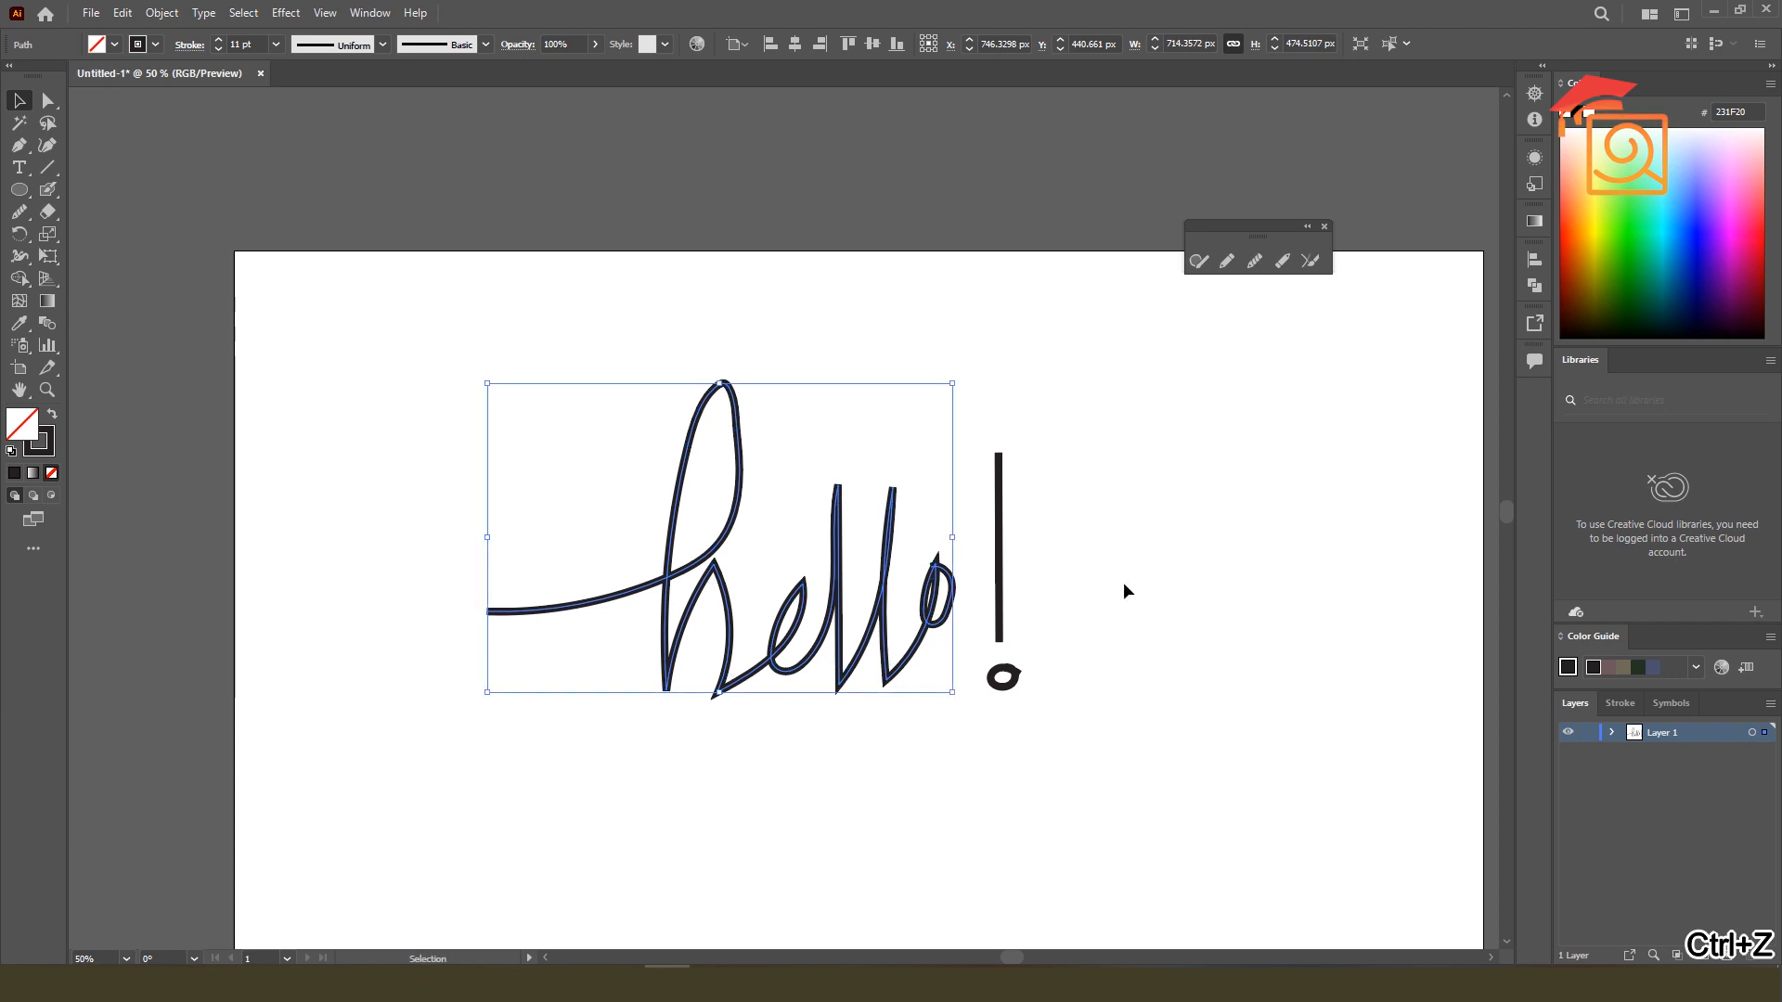
left_click(1122, 584)
Paste the smoothed "hello!" and place it in the lower right of the artboard, clear of the original.
left_click_drag(1097, 709, 1084, 584)
key("ctrl+v")
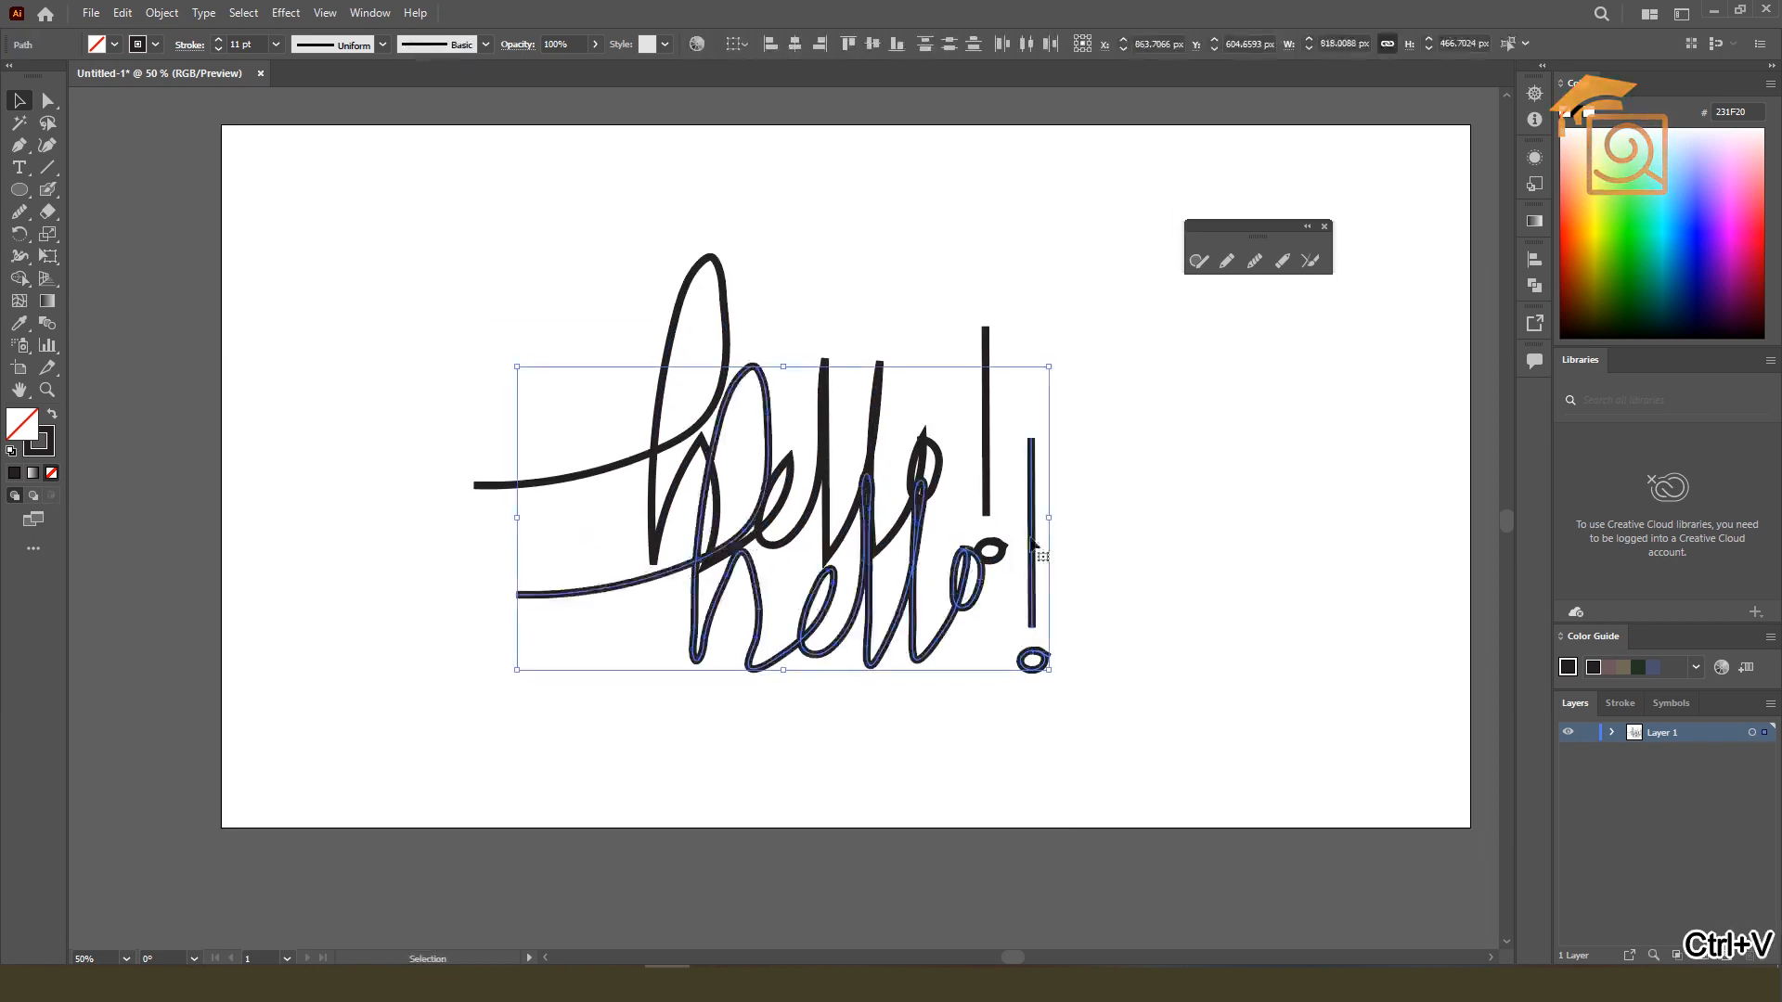
left_click_drag(886, 536, 1279, 614)
key("space")
left_click_drag(1248, 822, 1116, 787)
left_click(1179, 750)
Move the original sharp-cornered "hello!" toward the artboard's upper left corner.
left_click_drag(478, 212, 871, 524)
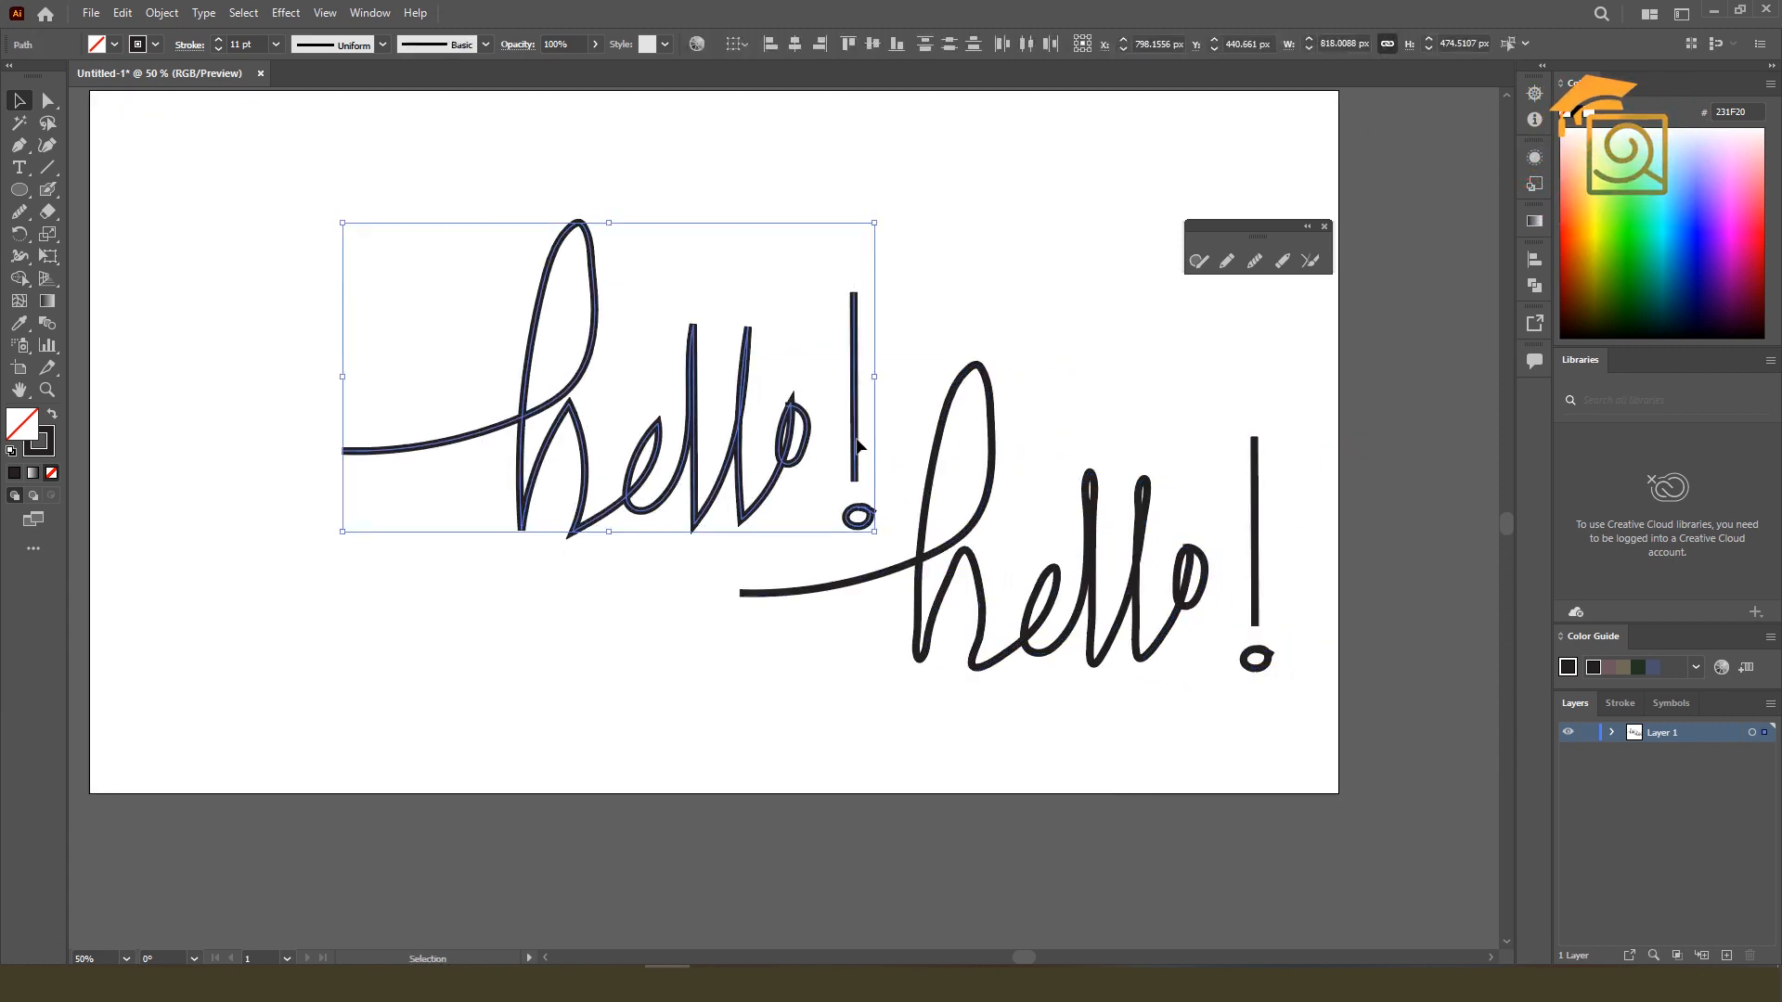
left_click_drag(381, 192, 769, 468)
left_click(599, 662)
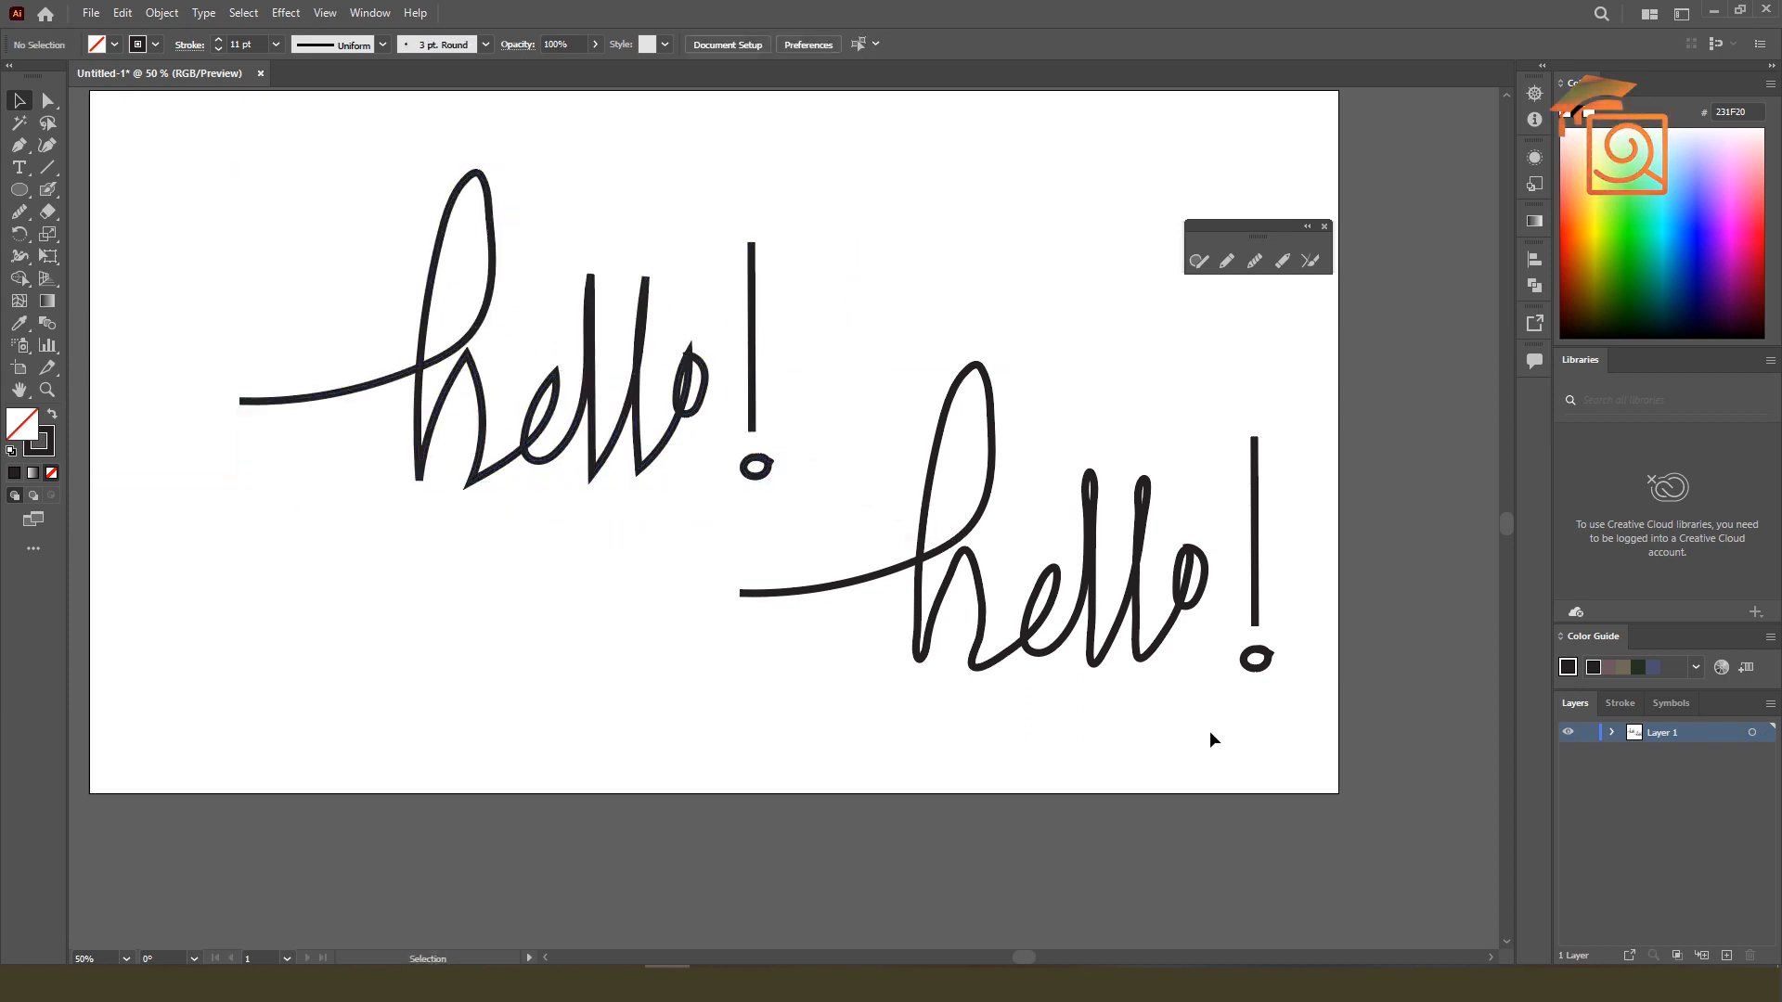
Set the stroke weight of the smoothed "hello!" copy to 5 pt.
left_click_drag(1277, 704, 1118, 708)
left_click_drag(729, 368, 1141, 718)
left_click(1134, 733)
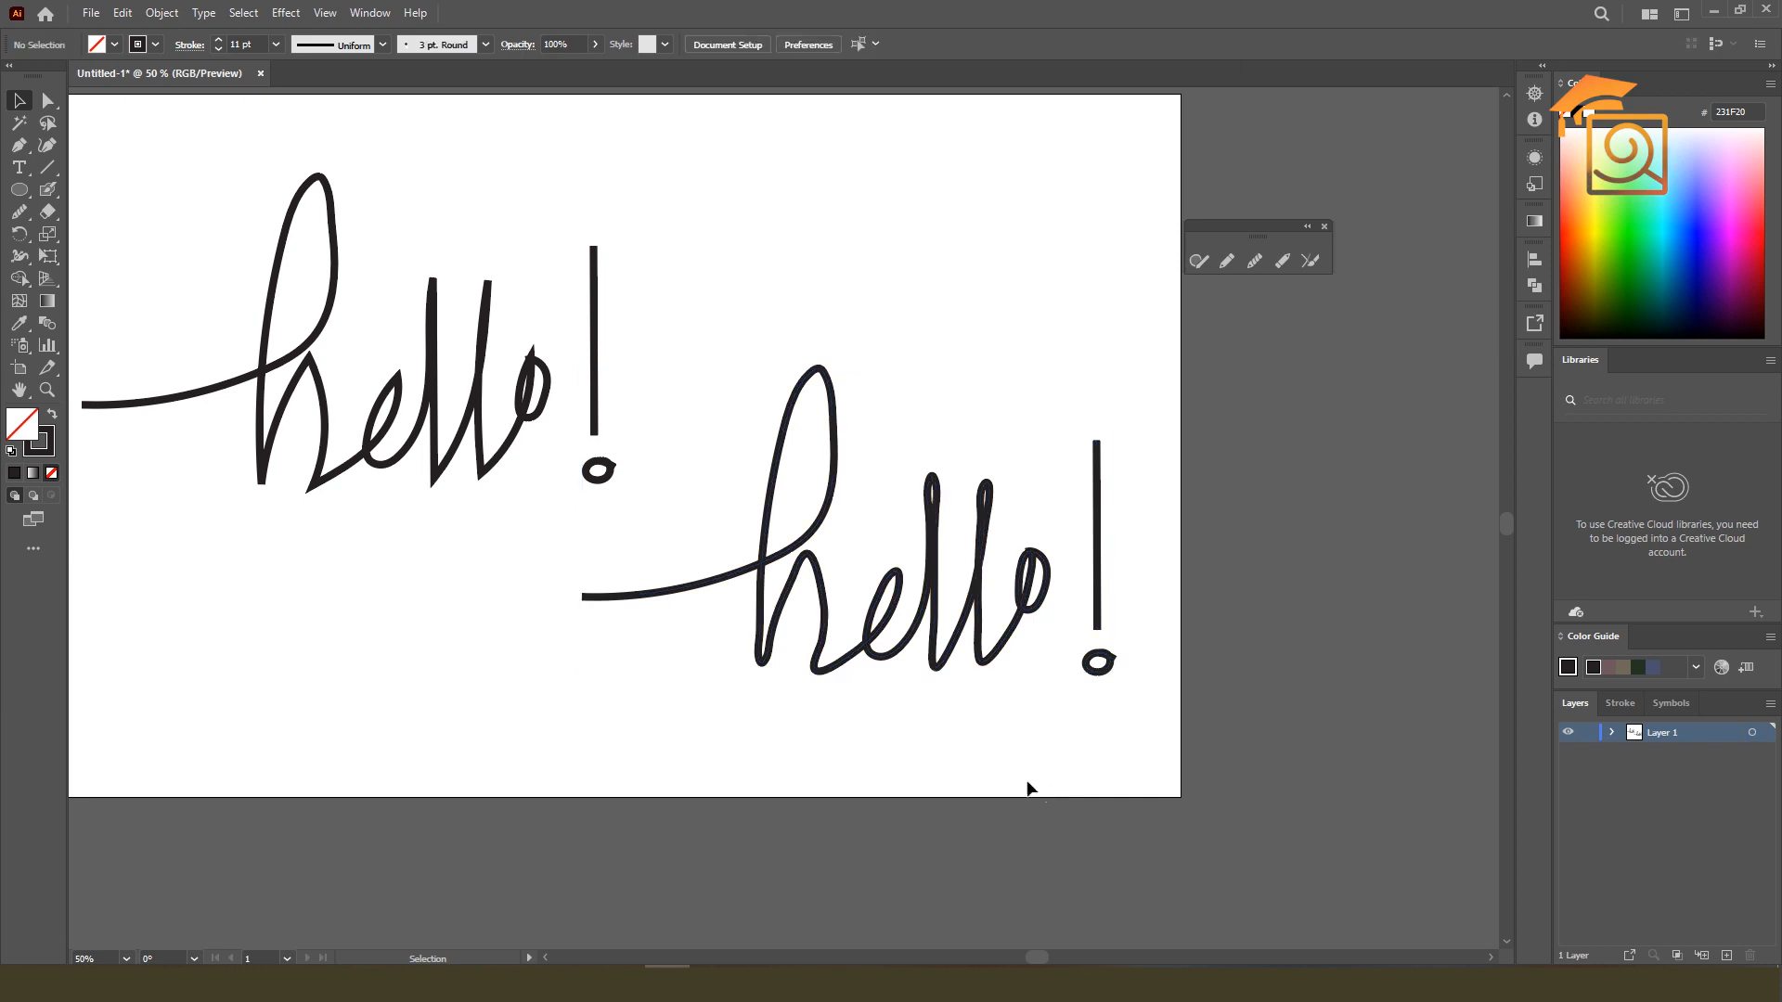
left_click_drag(694, 377, 1134, 693)
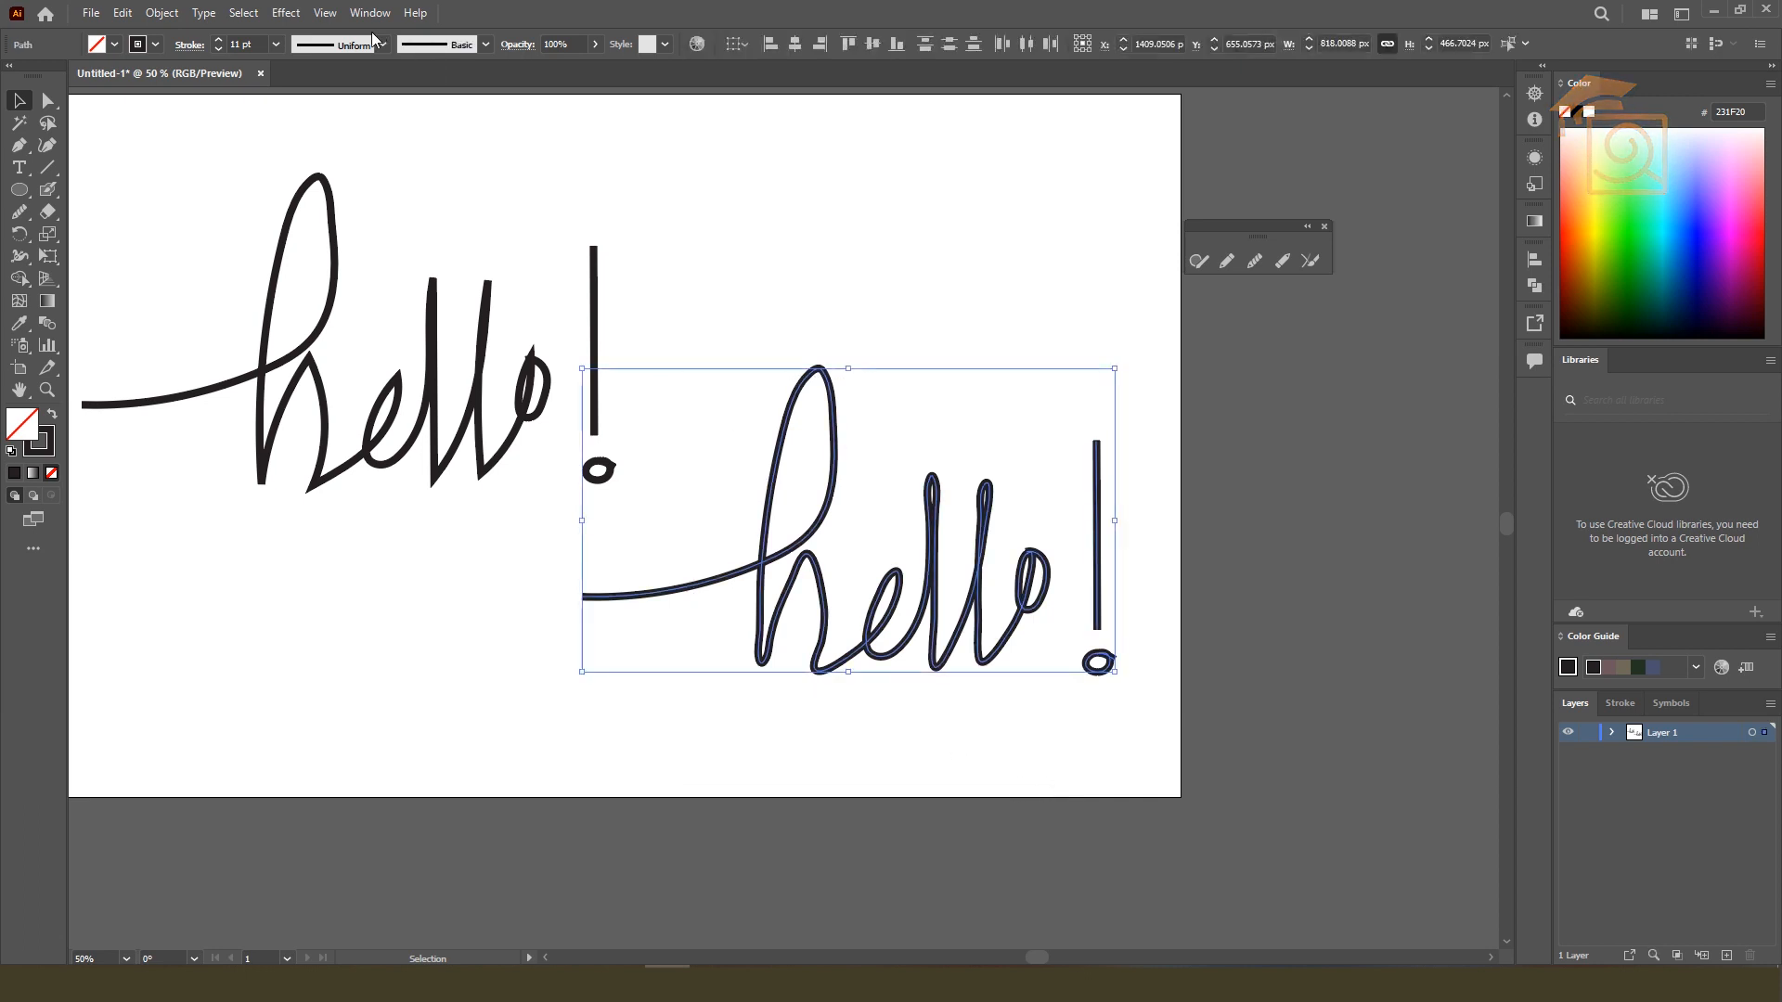
left_click(218, 49)
left_click(219, 49)
left_click(219, 49)
left_click(218, 50)
left_click(218, 50)
left_click(218, 50)
left_click(899, 508)
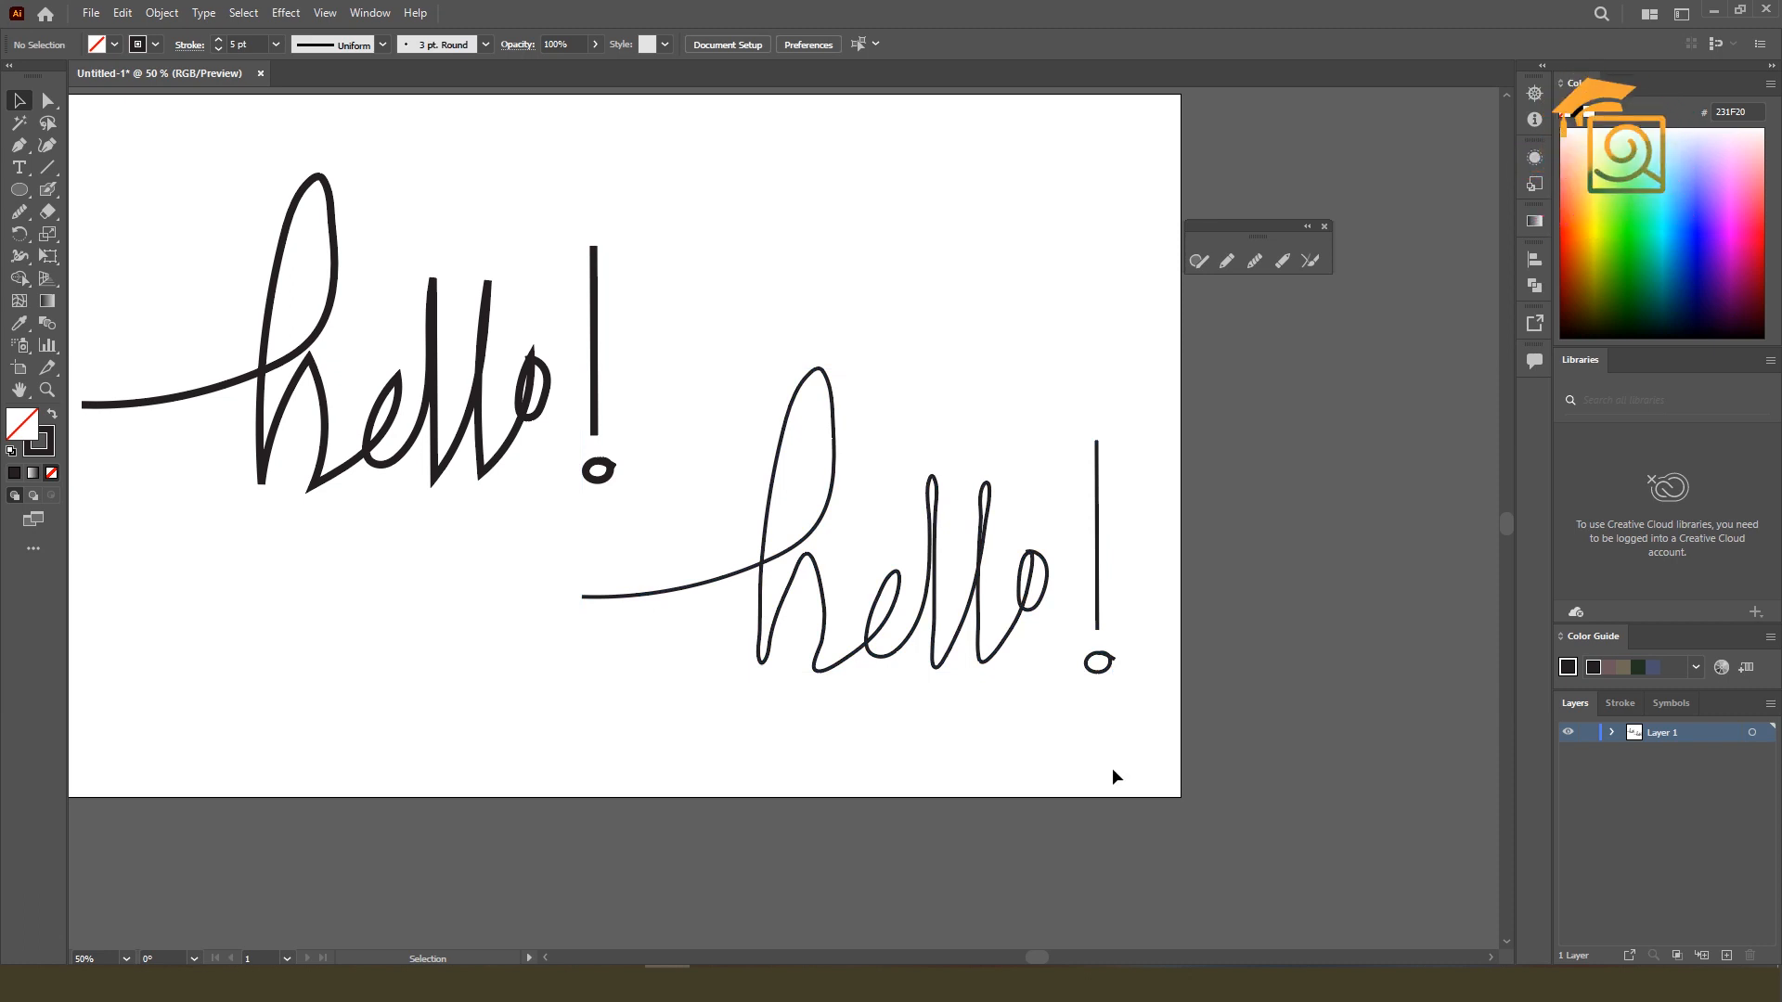
Select both "hello!" letterings and move them off the artboard beyond its upper left corner, leaving the artboard empty.
scroll(985, 631, "up", 1)
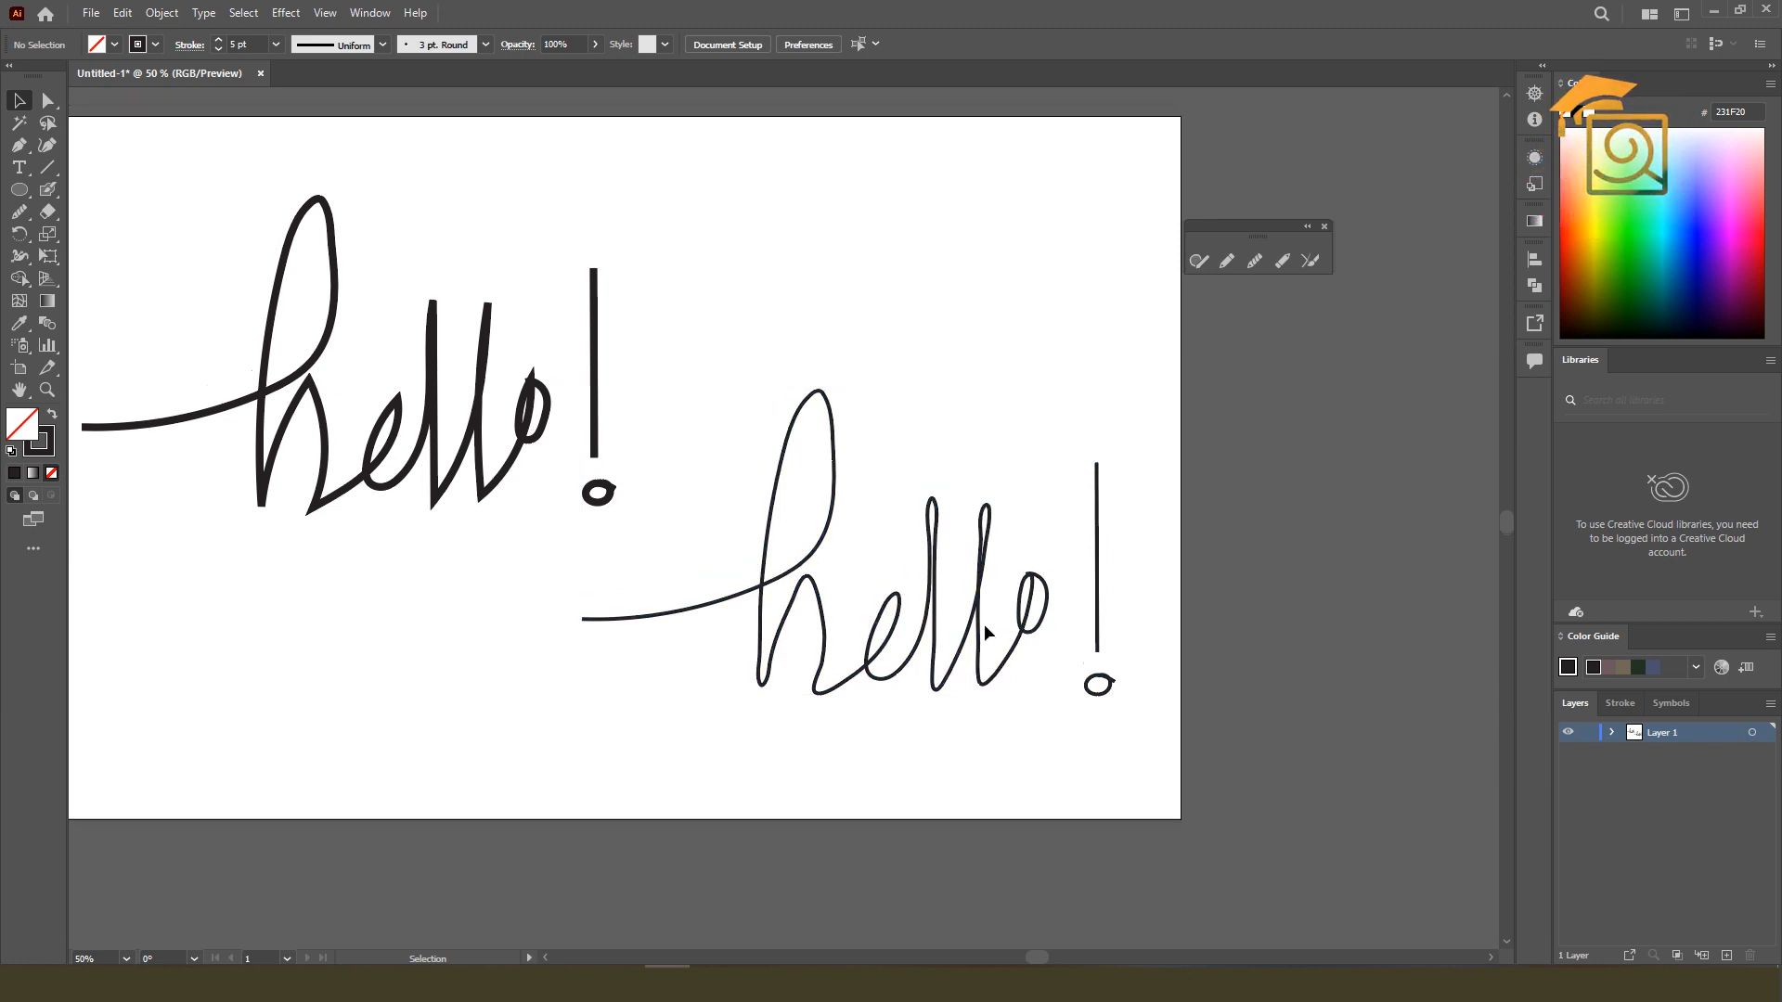
scroll(986, 654, "up", 2)
scroll(1184, 449, "down", 1)
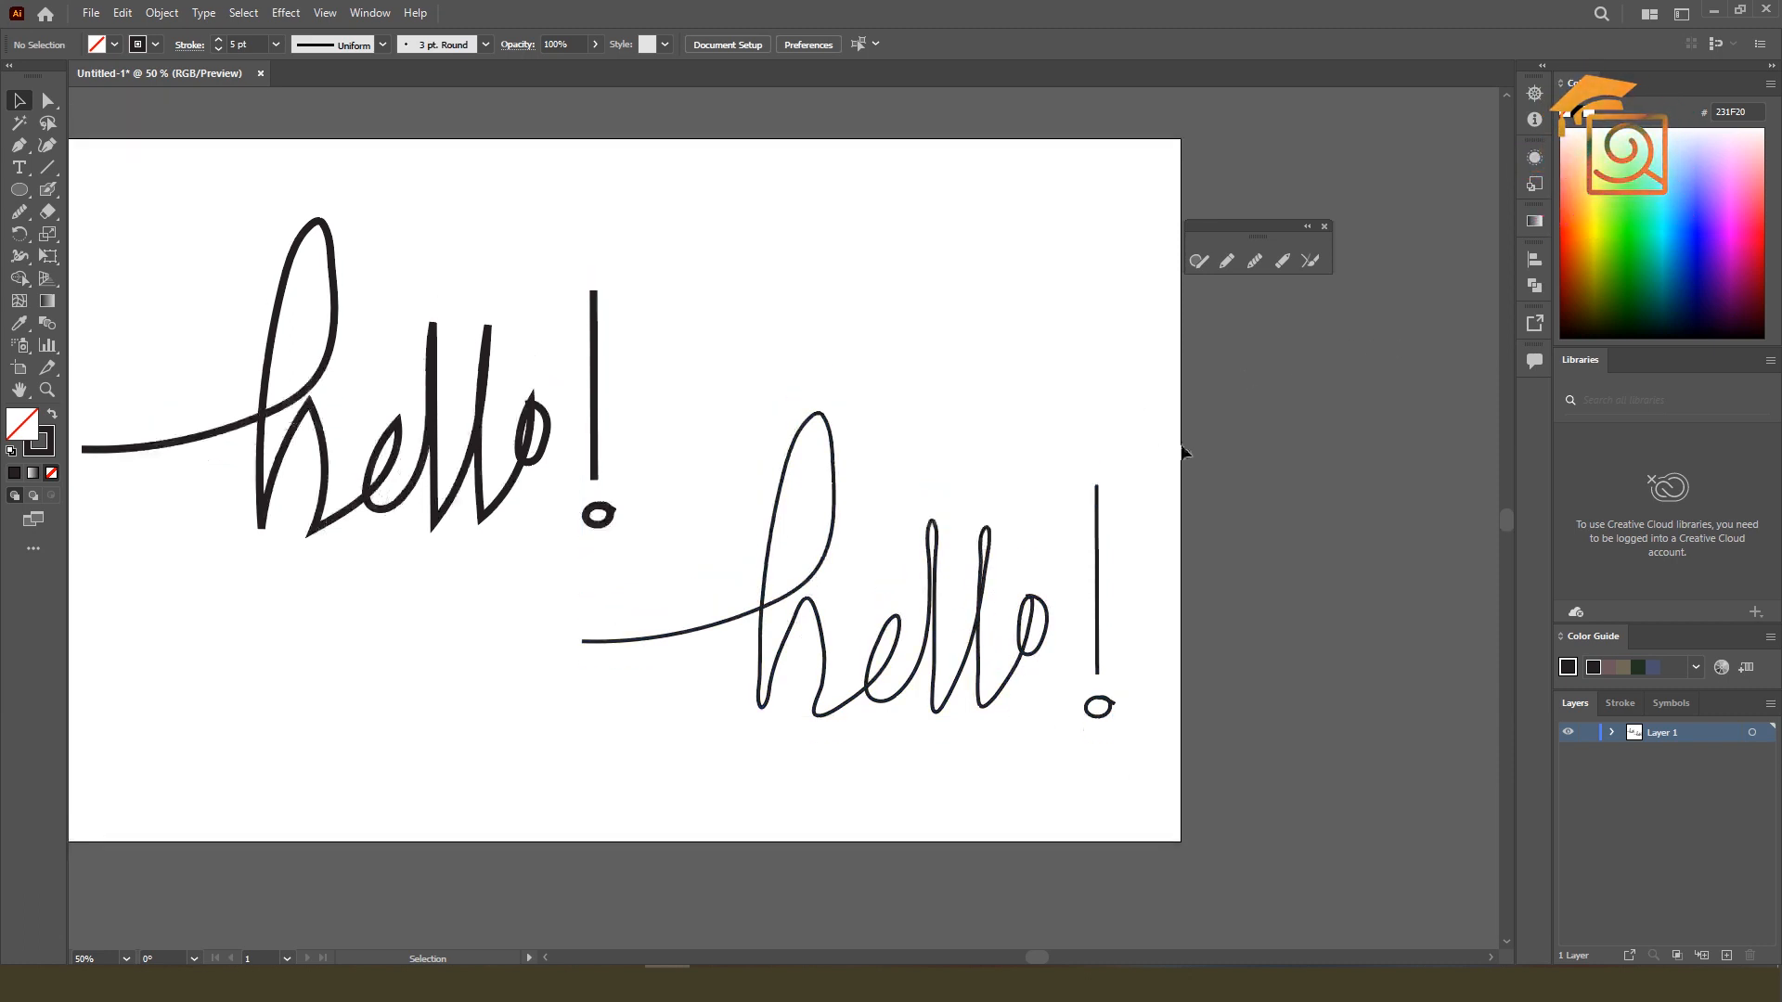
left_click_drag(310, 249, 1090, 794)
scroll(1142, 683, "down", 2)
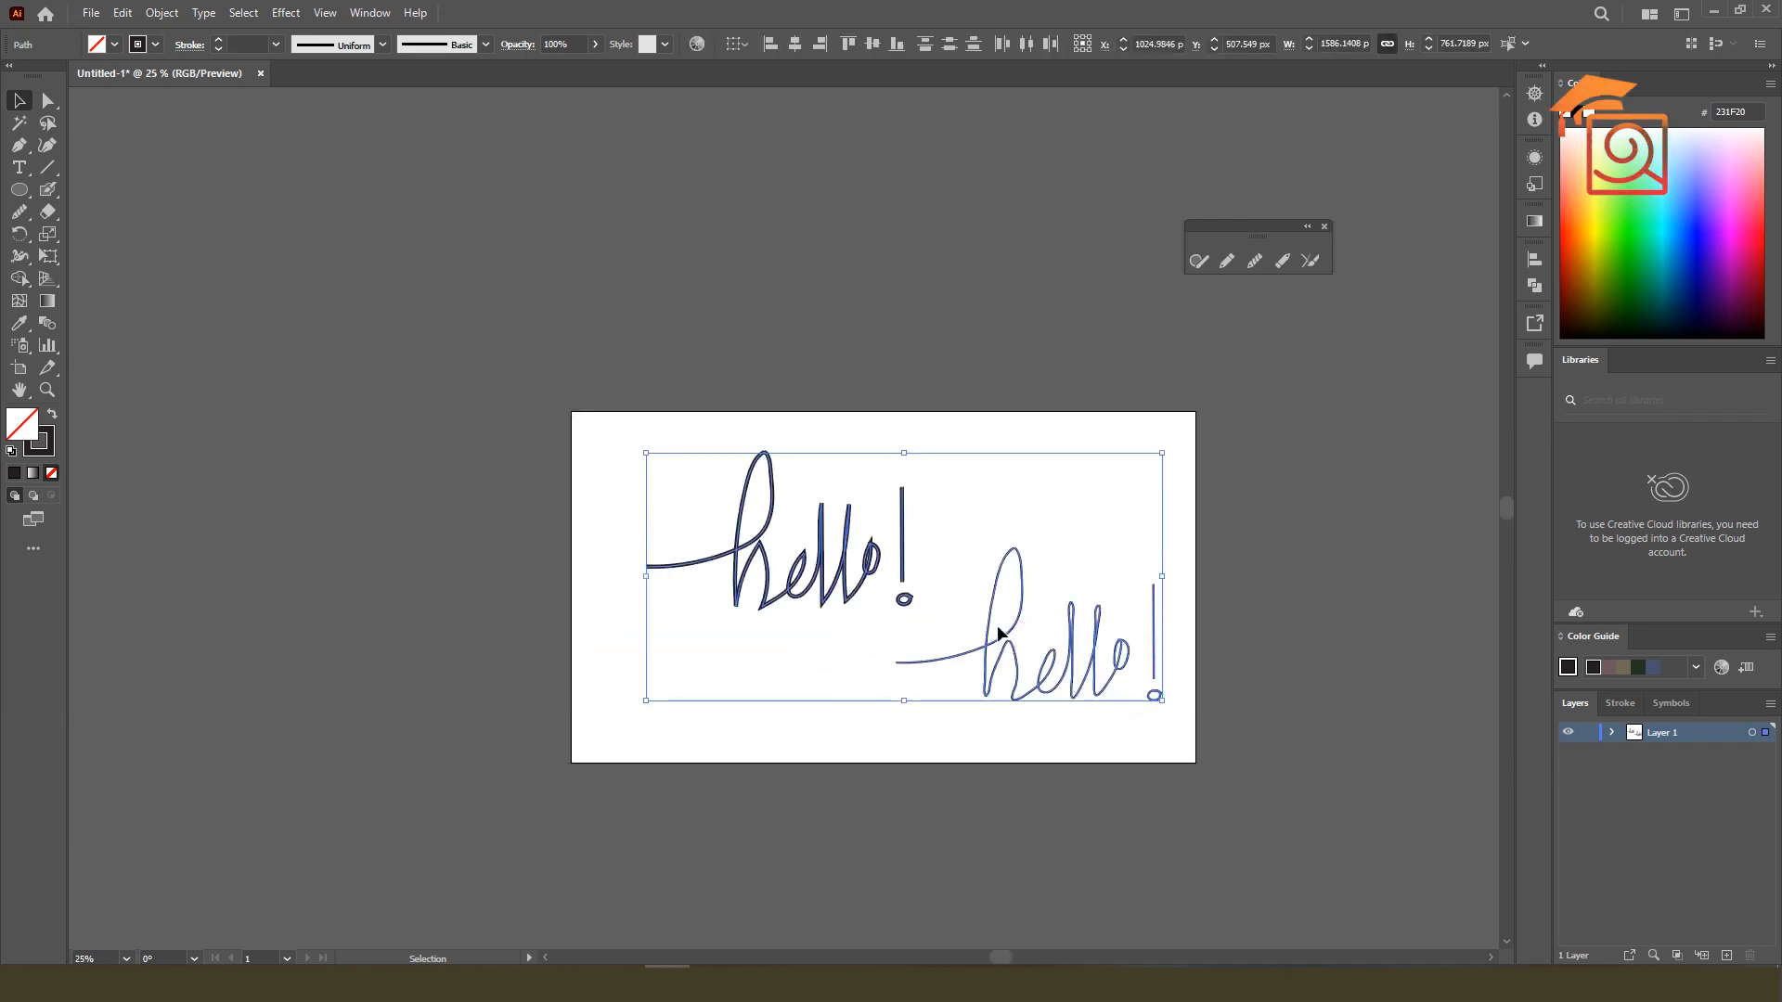
left_click_drag(1006, 640, 461, 310)
scroll(1076, 661, "up", 2)
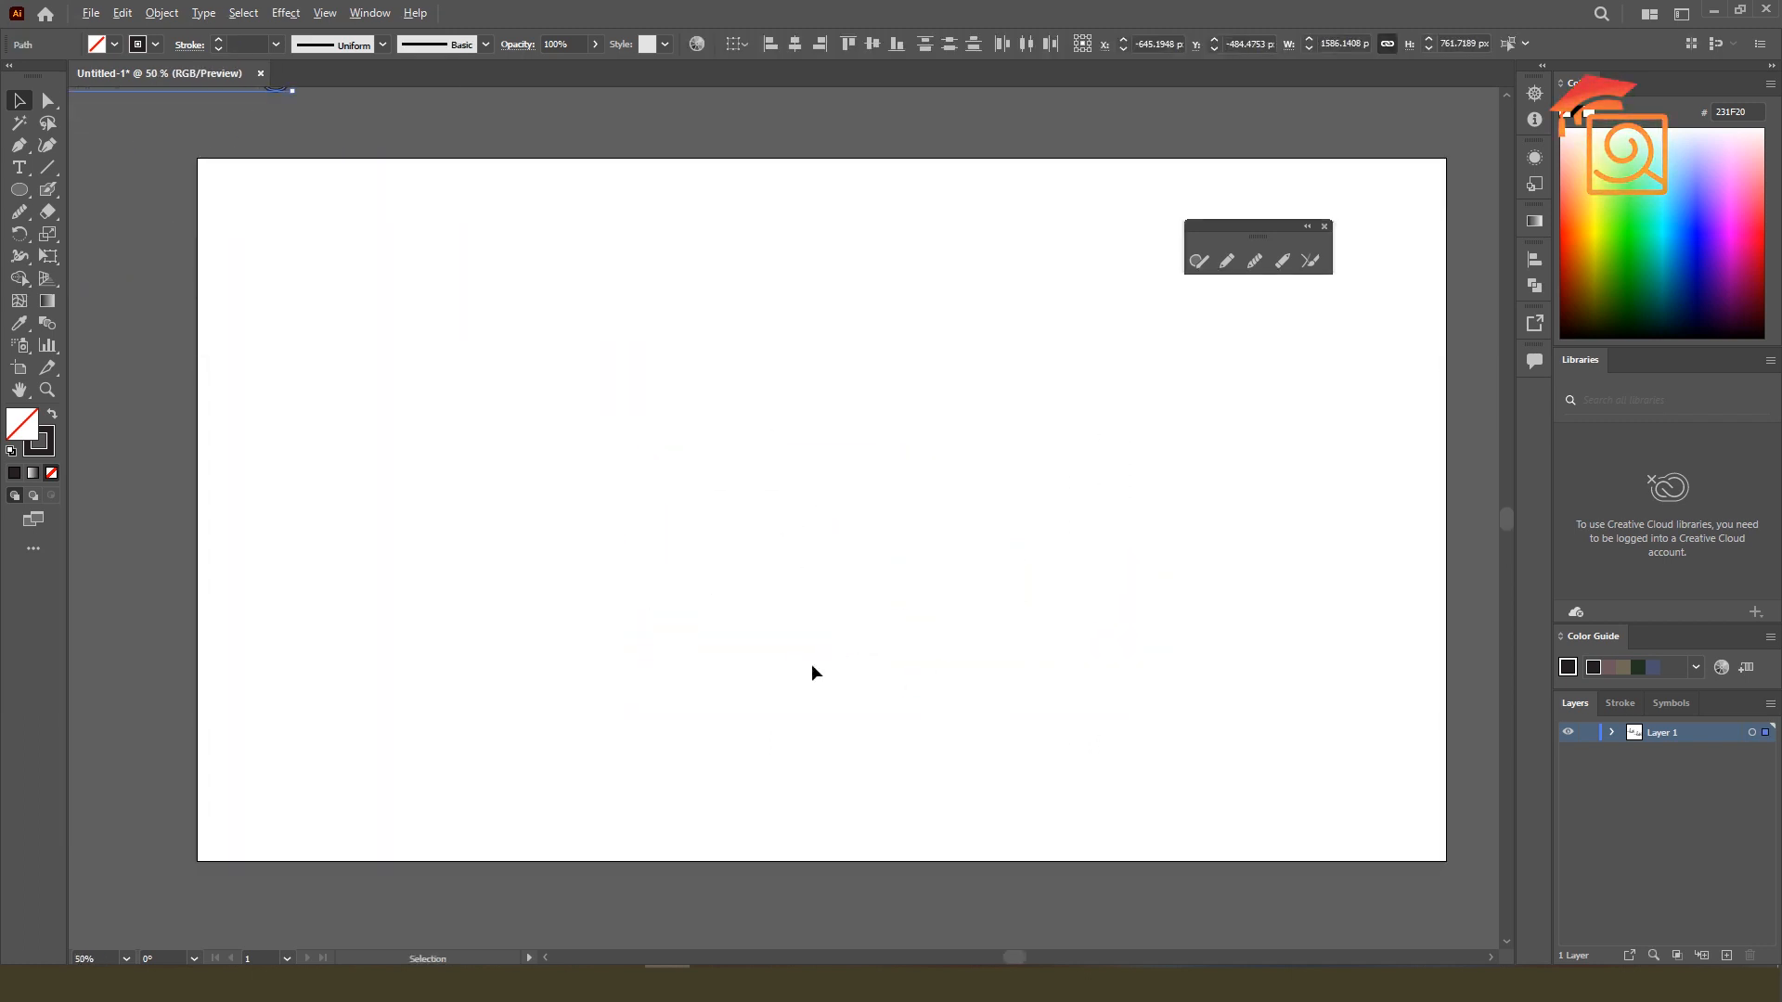
left_click(1036, 616)
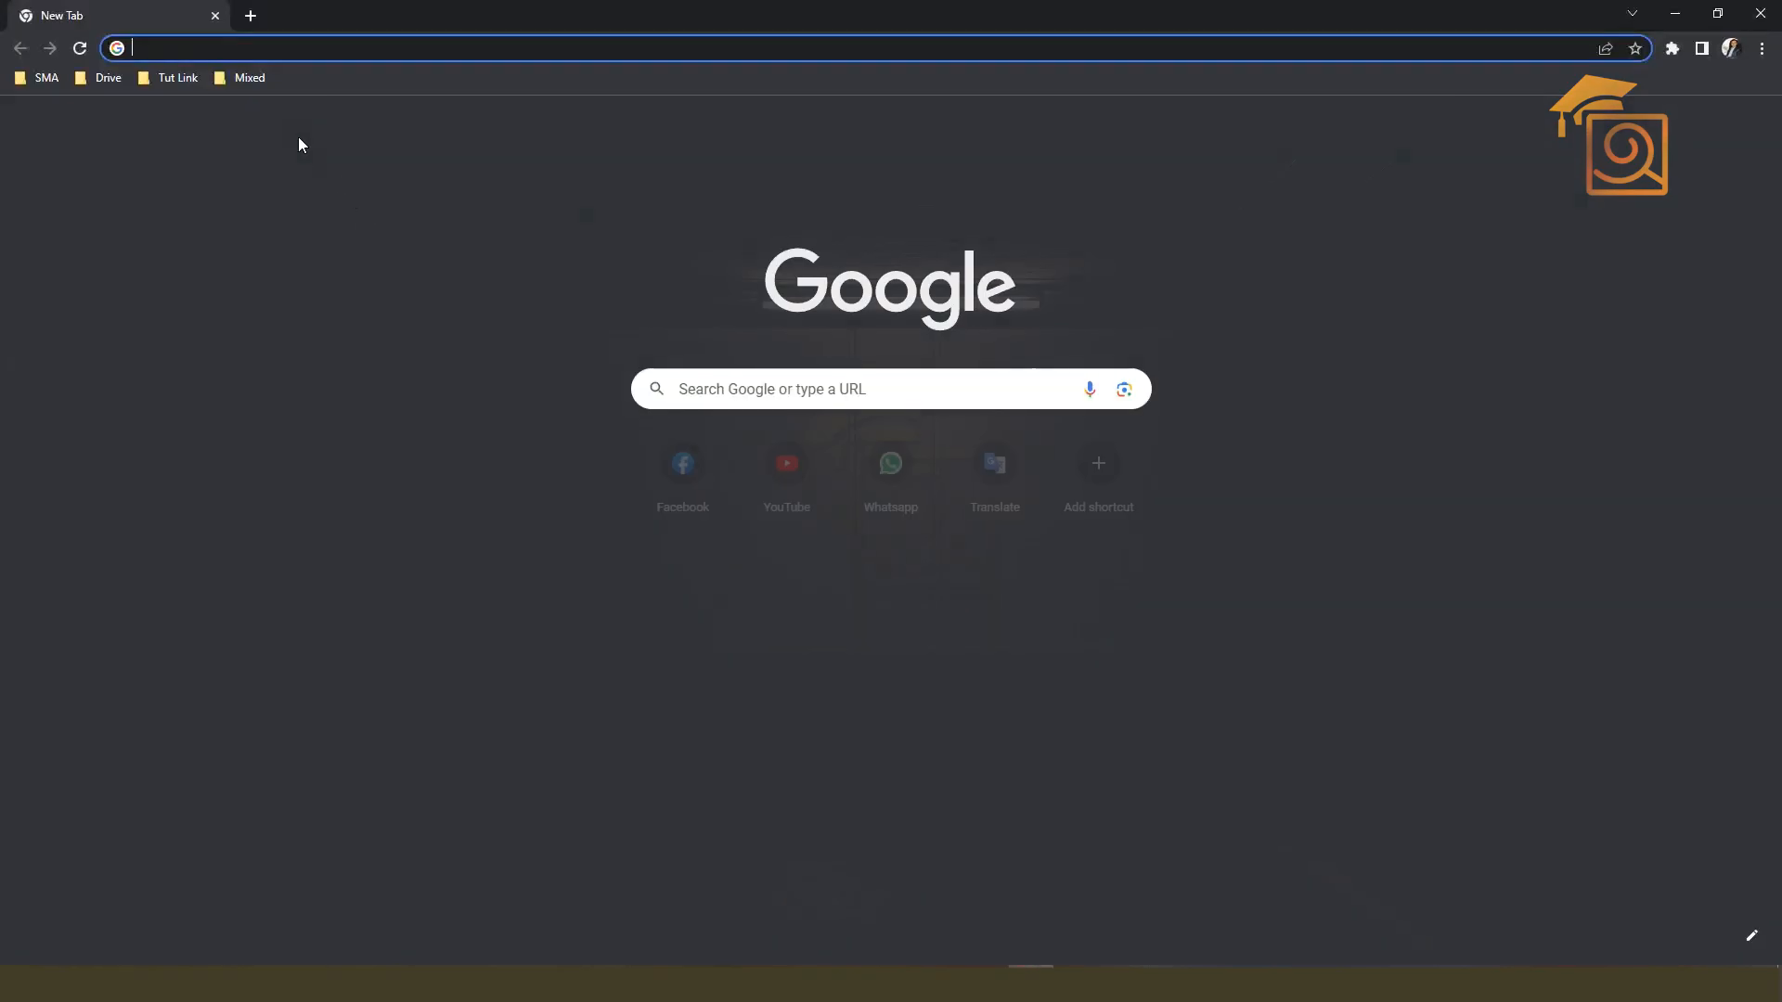
Switch to Chrome and search Google Images for "sketch image".
type("sketch i")
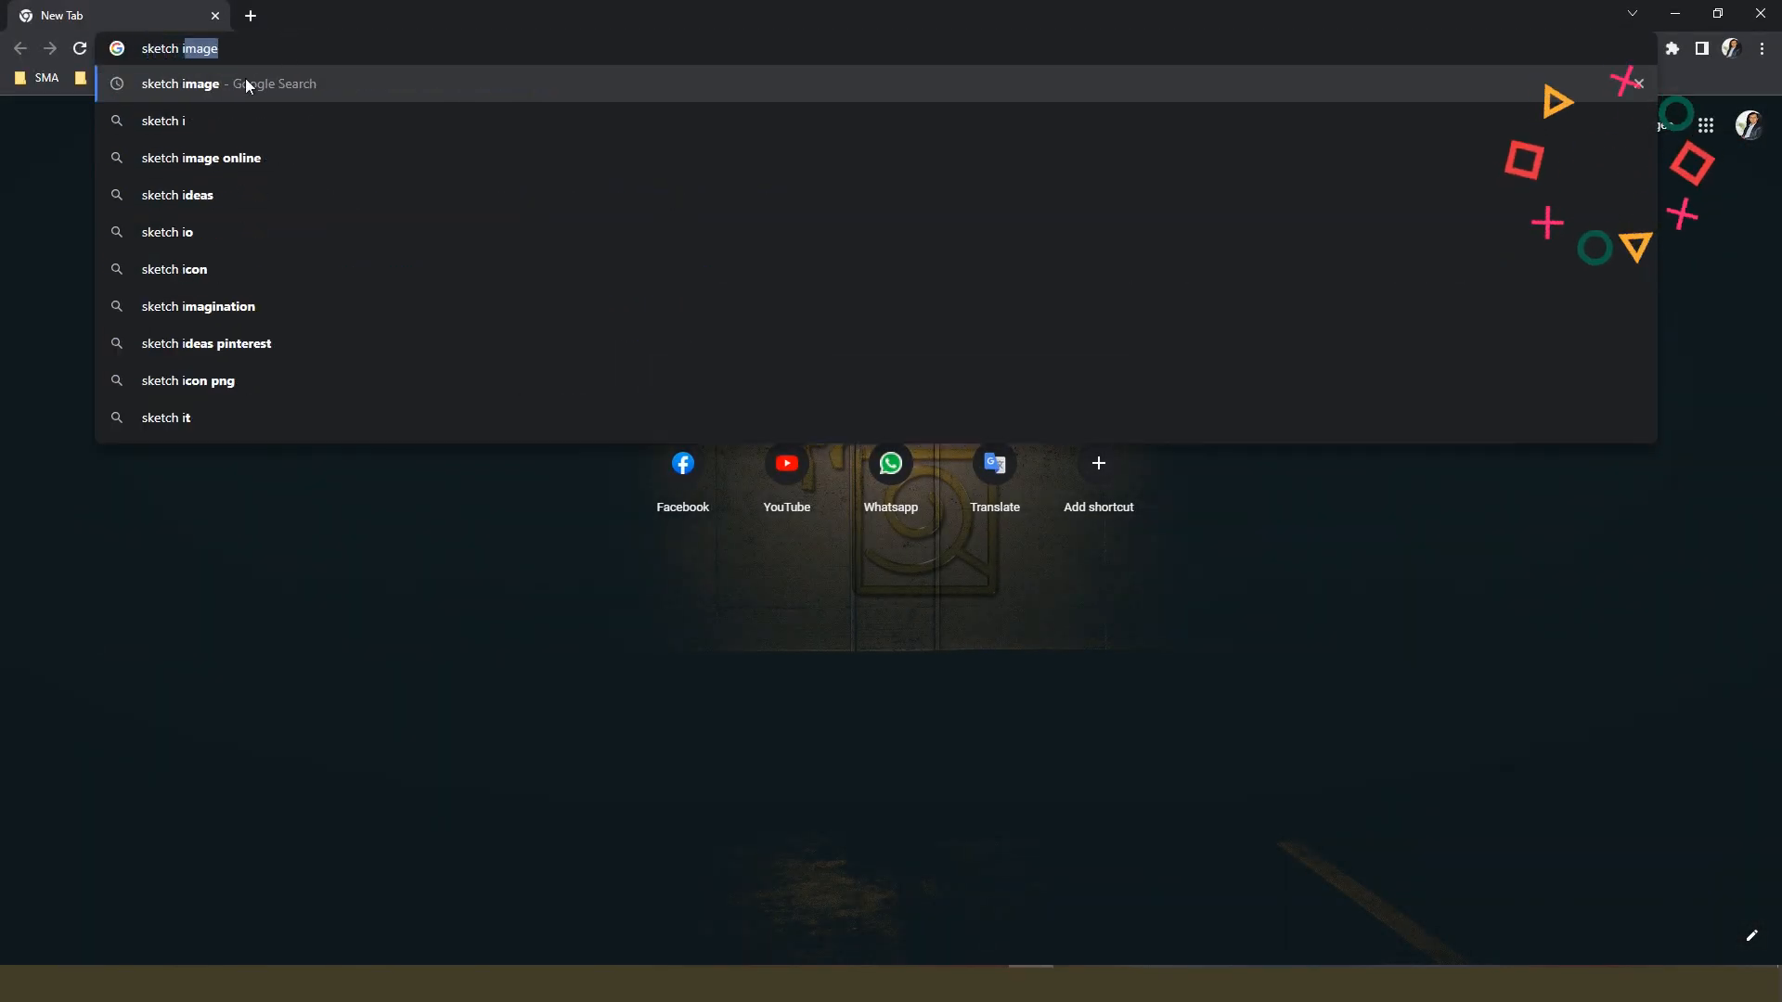
key("Return")
left_click(311, 171)
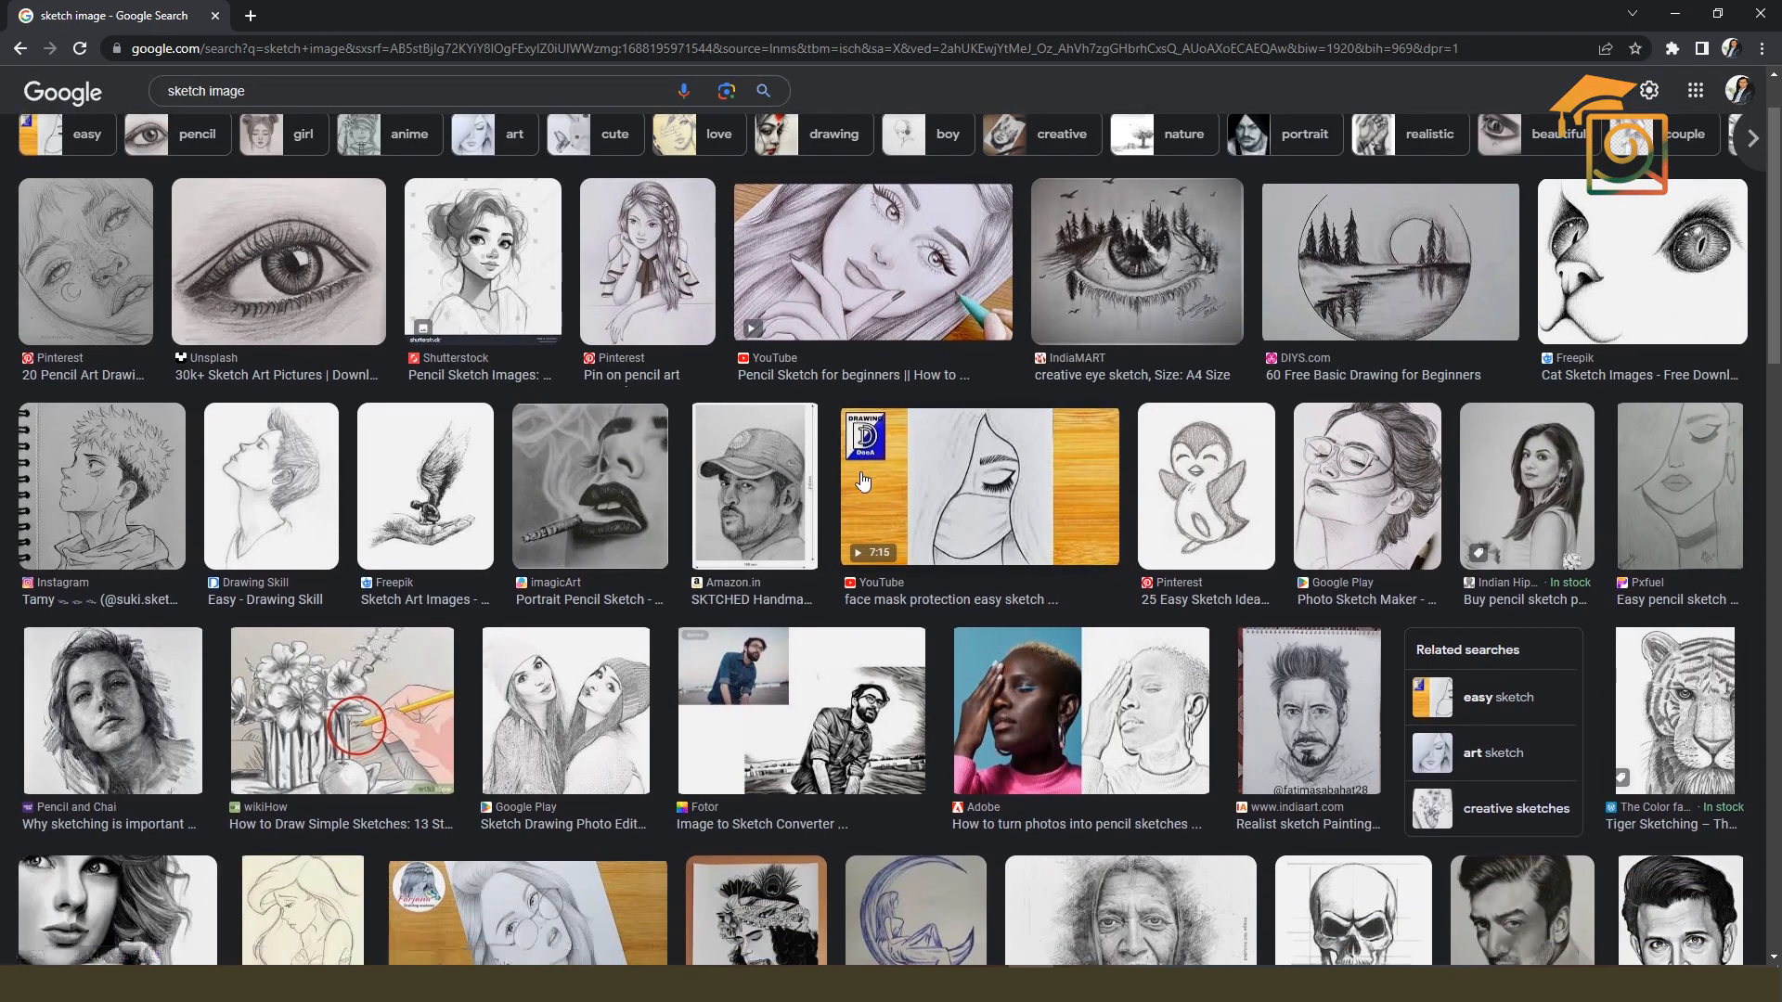
scroll(860, 468, "down", 2)
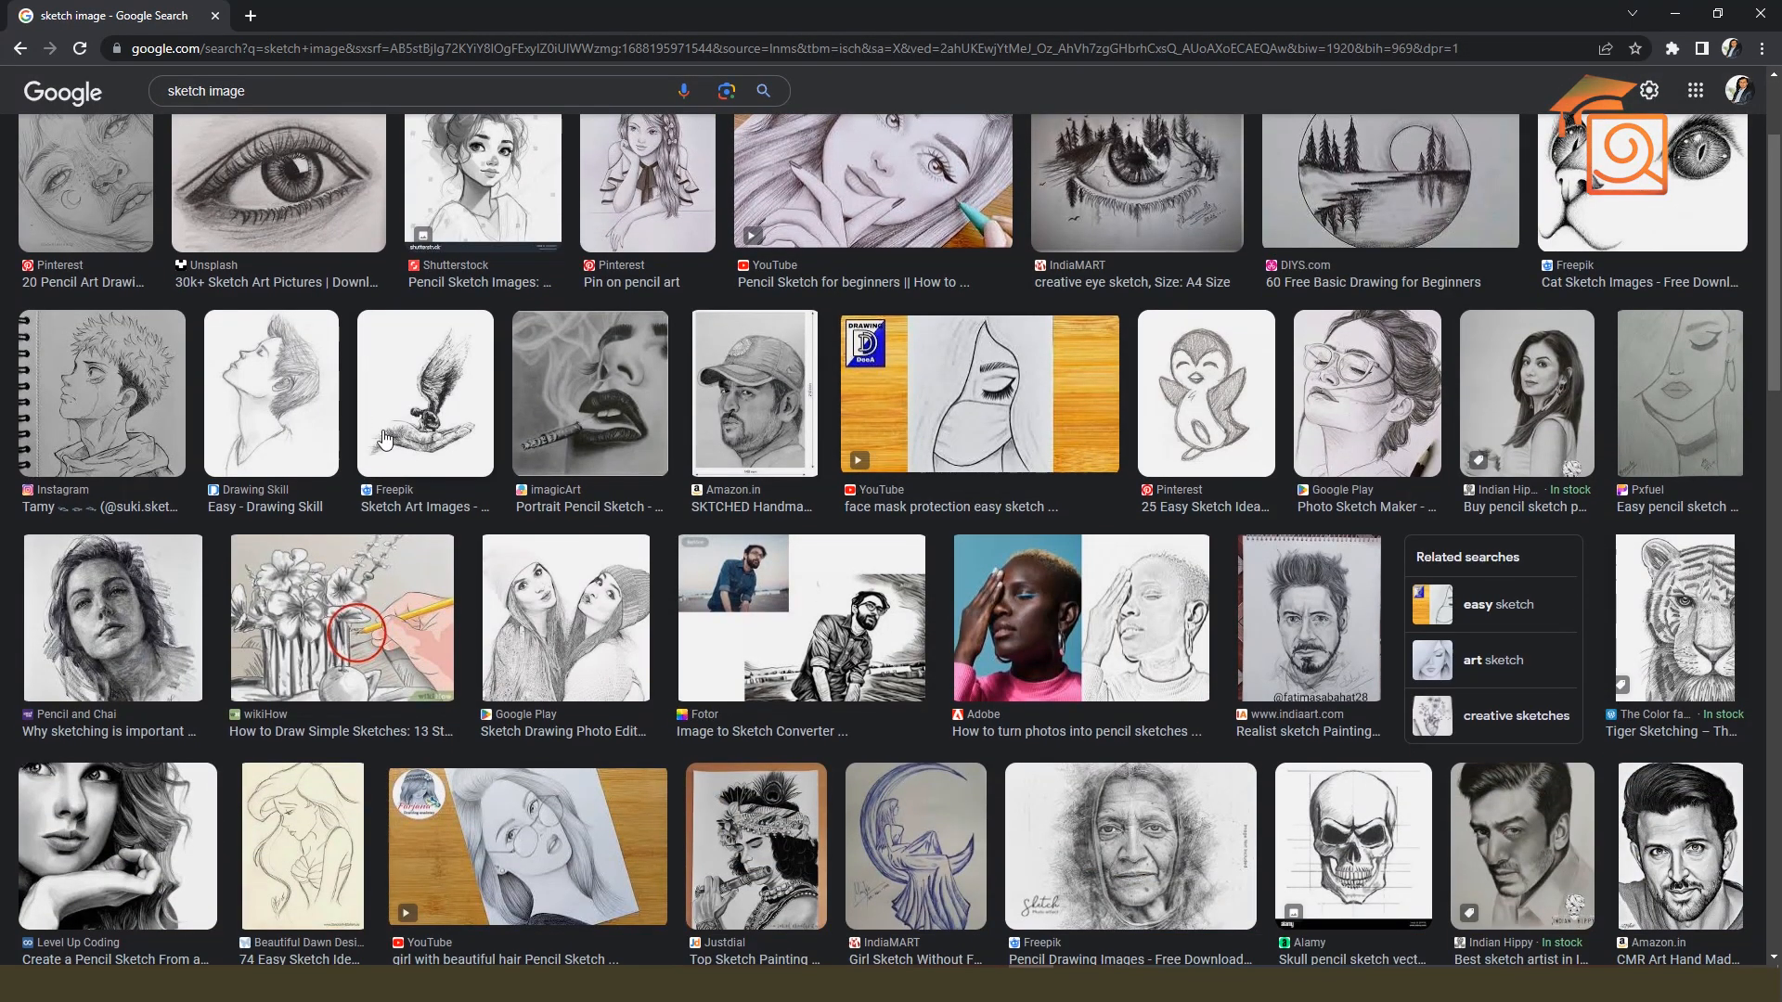
Copy the Drawing Skill pencil sketch of a man's upturned profile and paste it onto the empty Illustrator artboard.
left_click(280, 381)
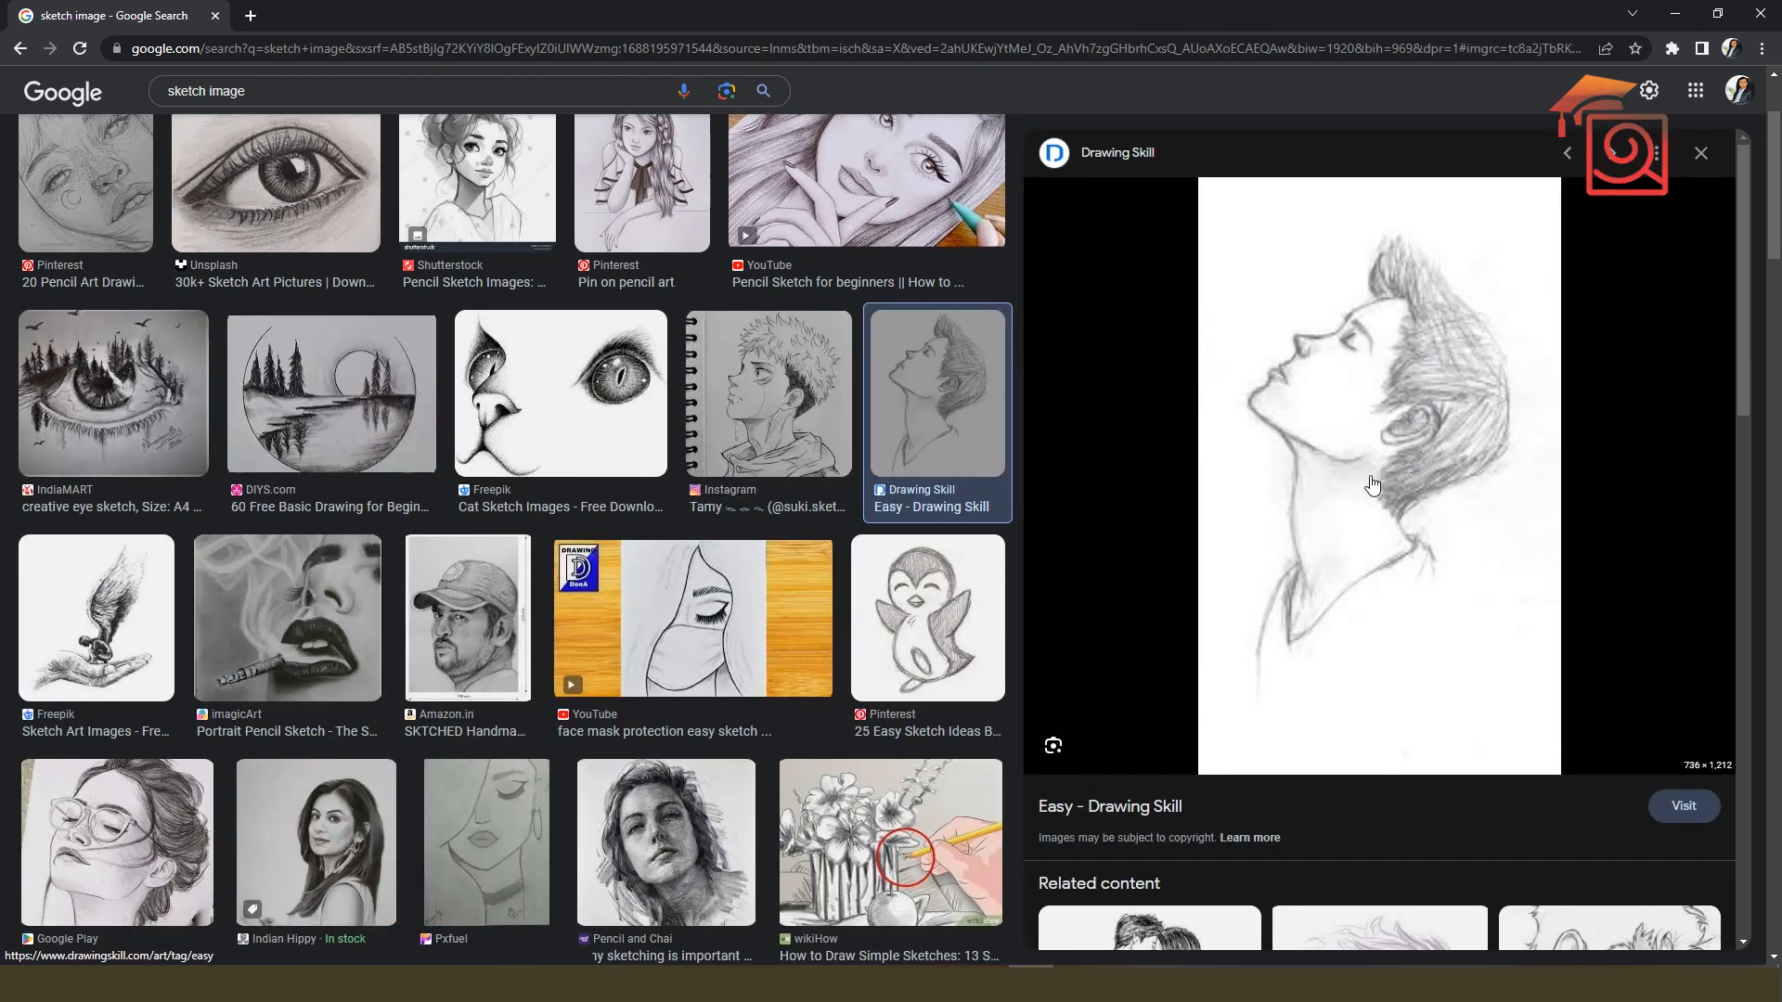
right_click(1309, 403)
left_click(1366, 637)
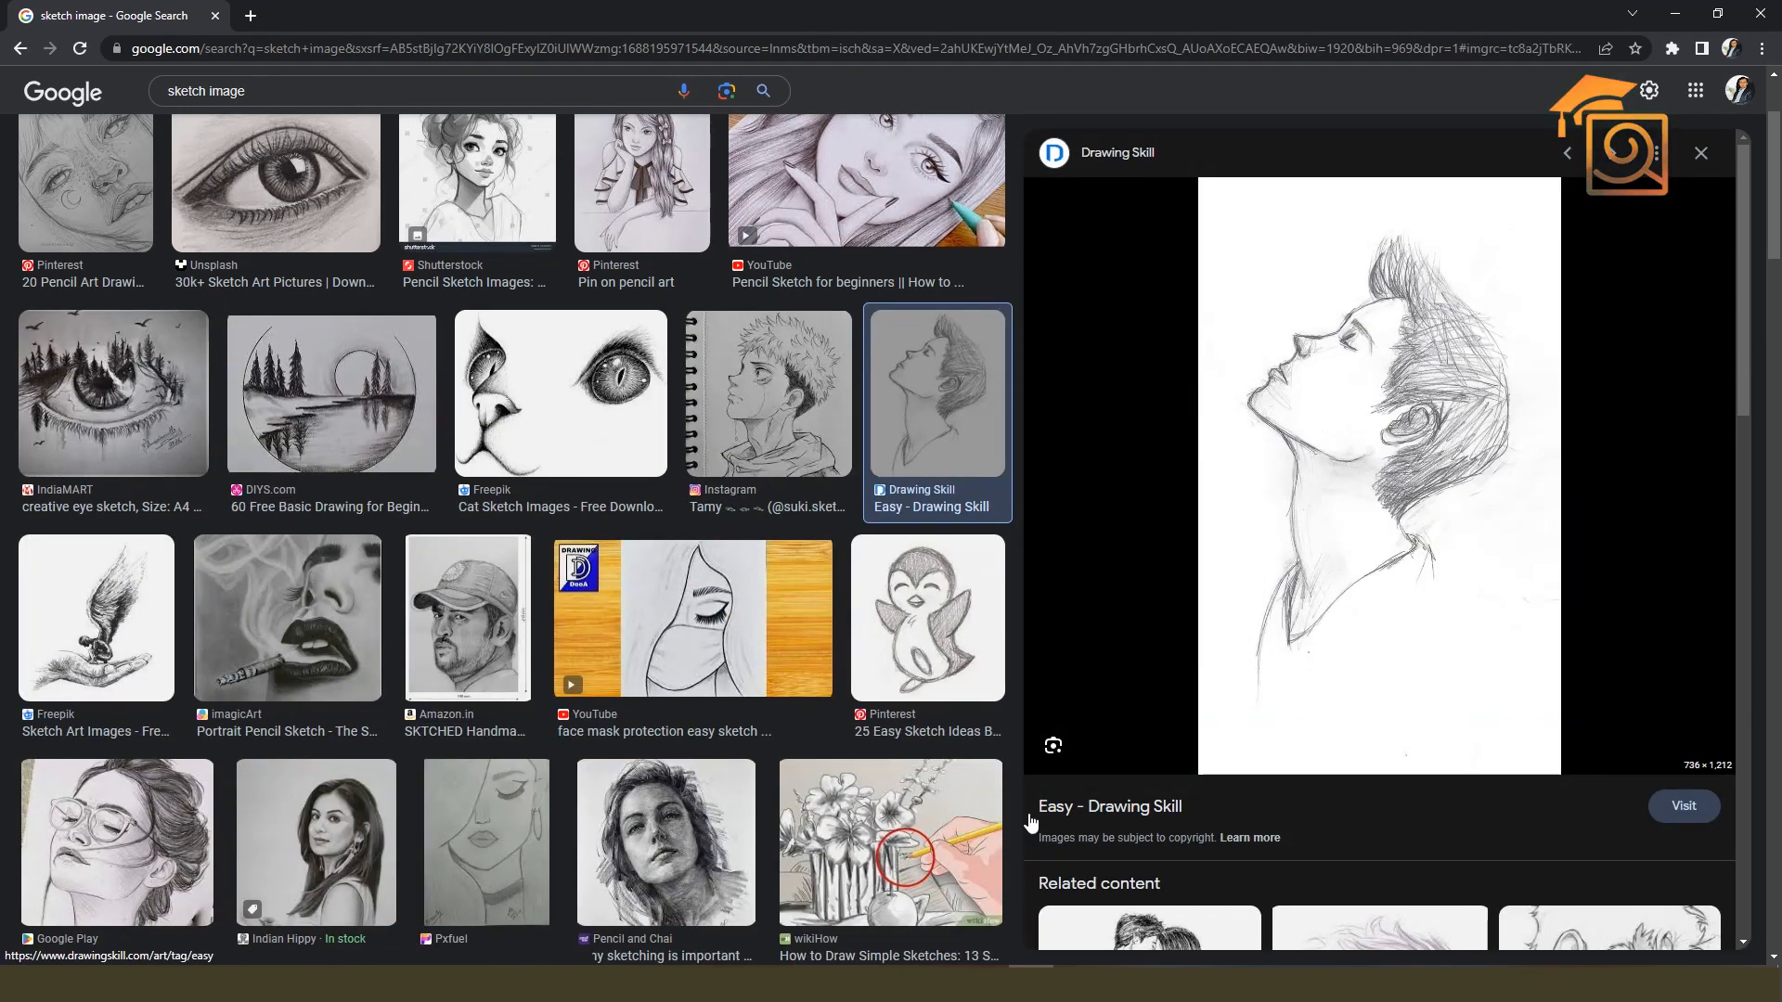
key("alt+Tab")
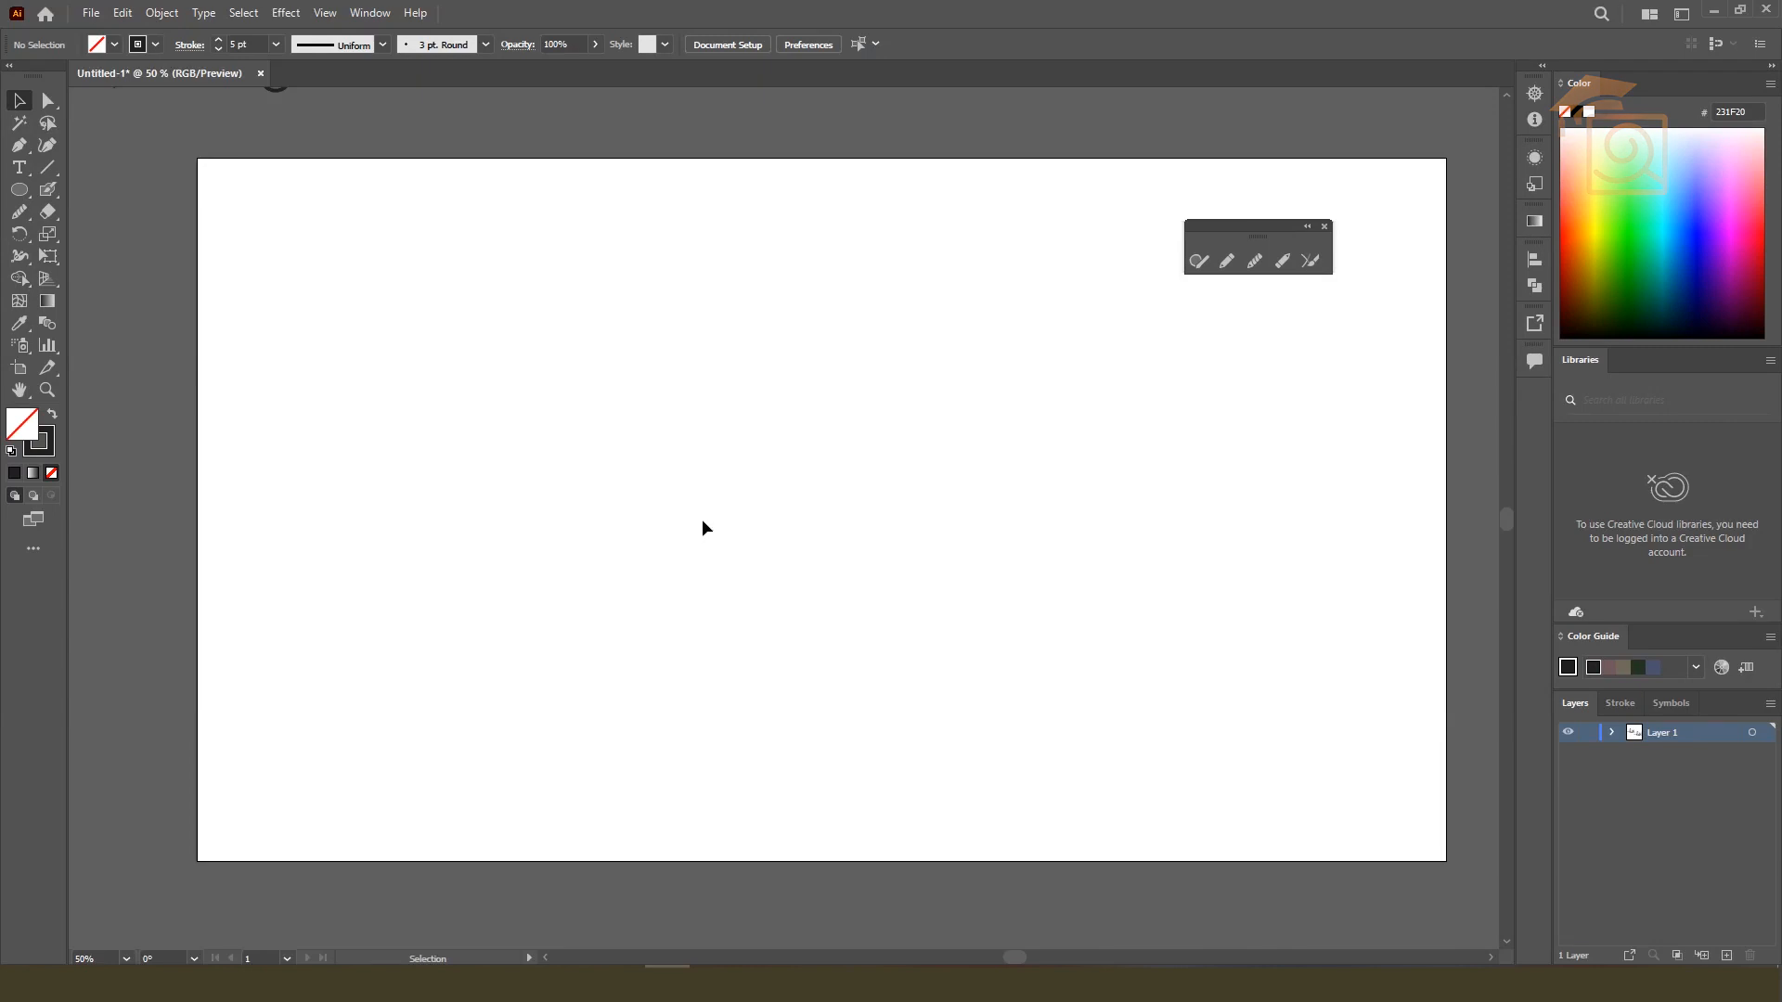
key("ctrl+v")
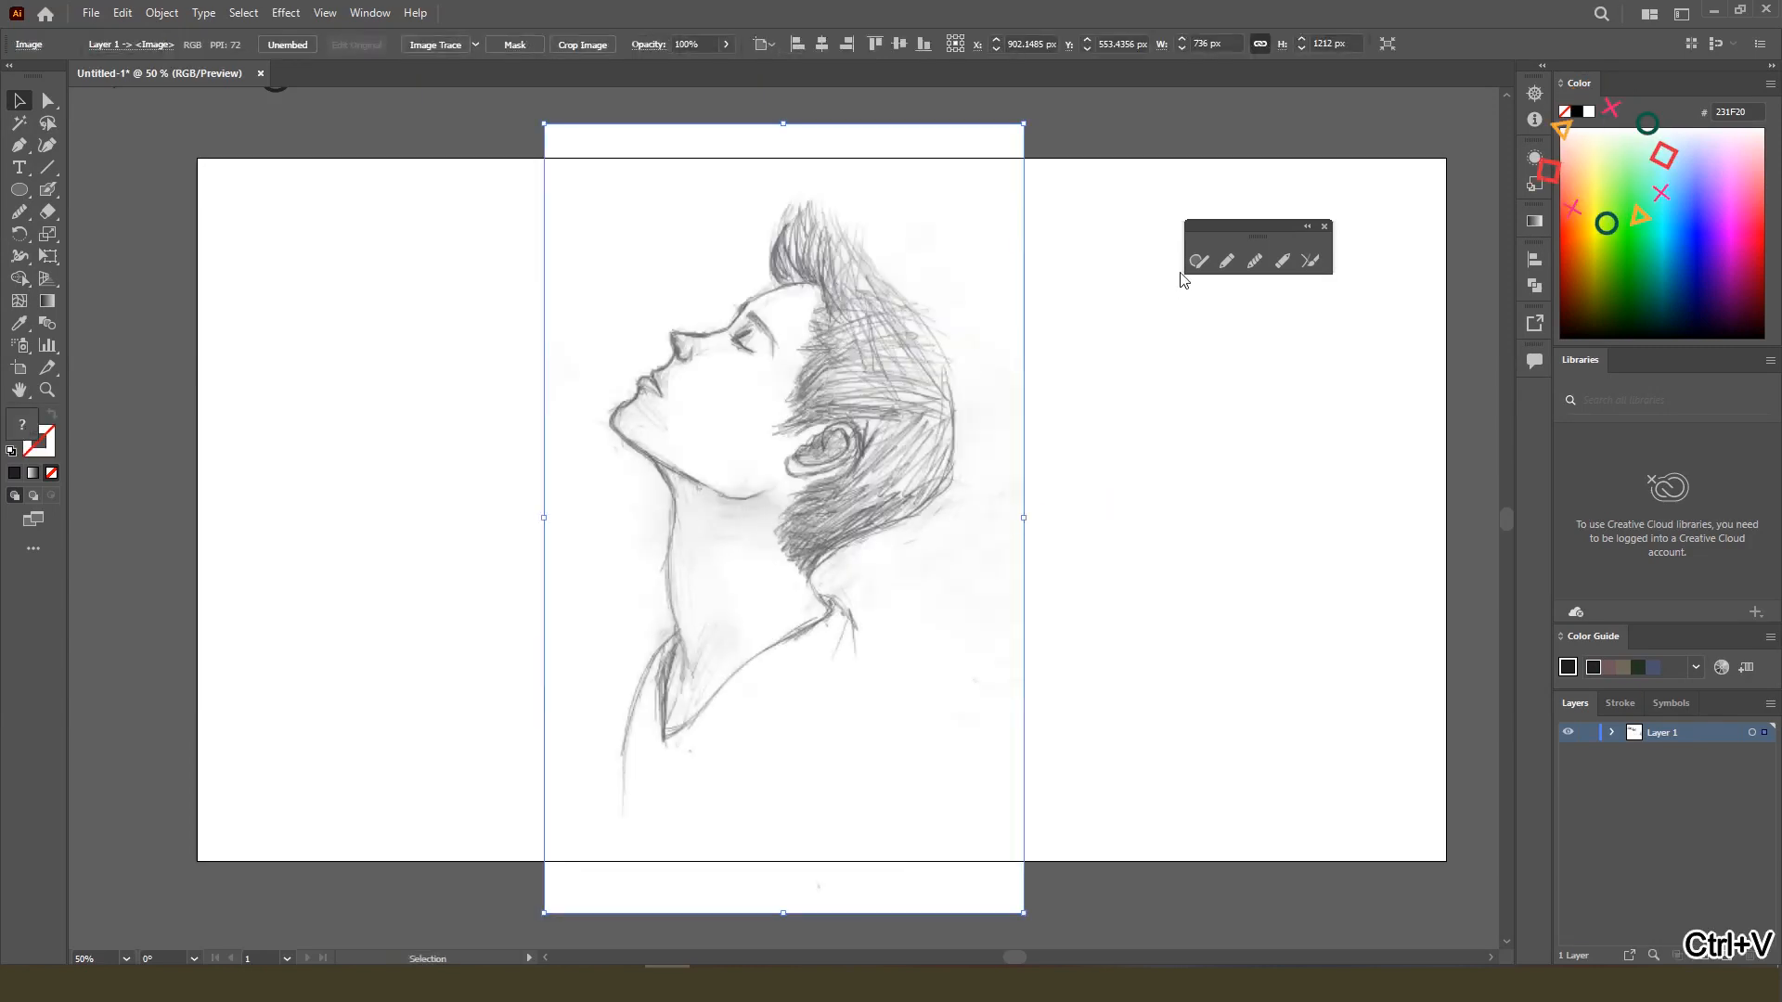
Trace the face profile with the Pencil tool from under the chin over lips, nose and forehead into the hair.
left_click(1226, 261)
scroll(640, 482, "up", 1)
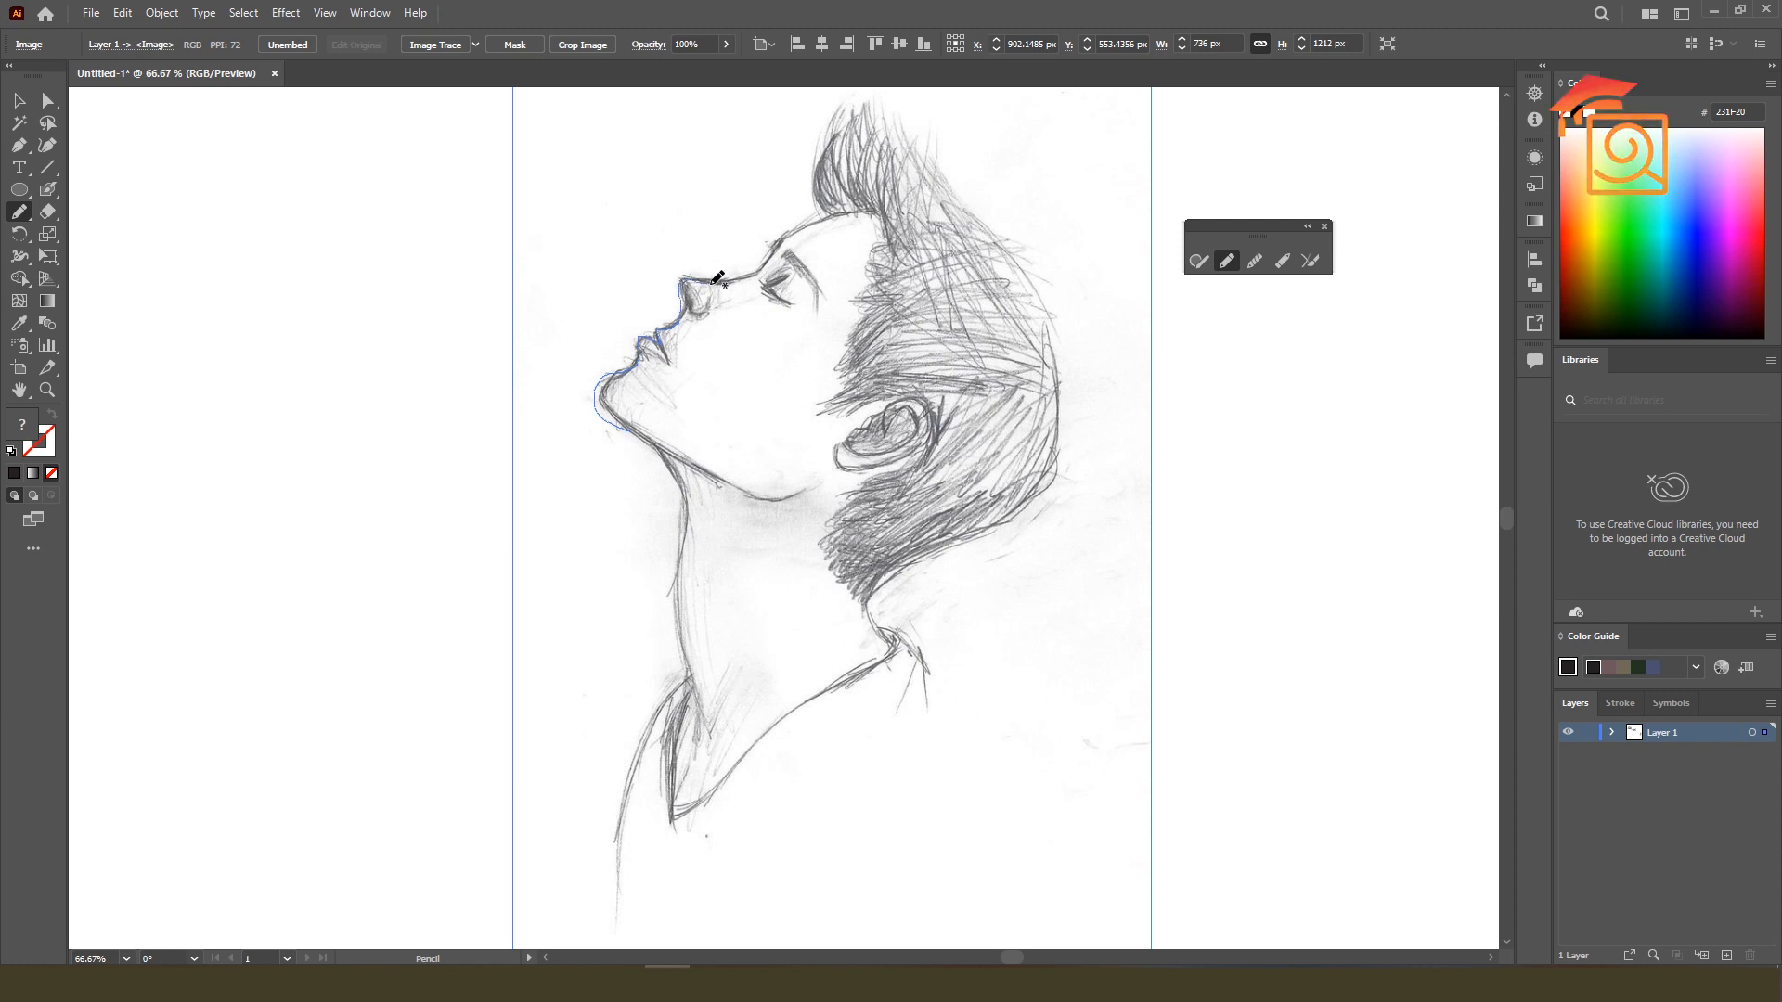
mouse_move(776, 252)
left_mouse_down()
mouse_move(807, 218)
mouse_move(891, 213)
mouse_move(976, 166)
mouse_move(975, 212)
left_mouse_up()
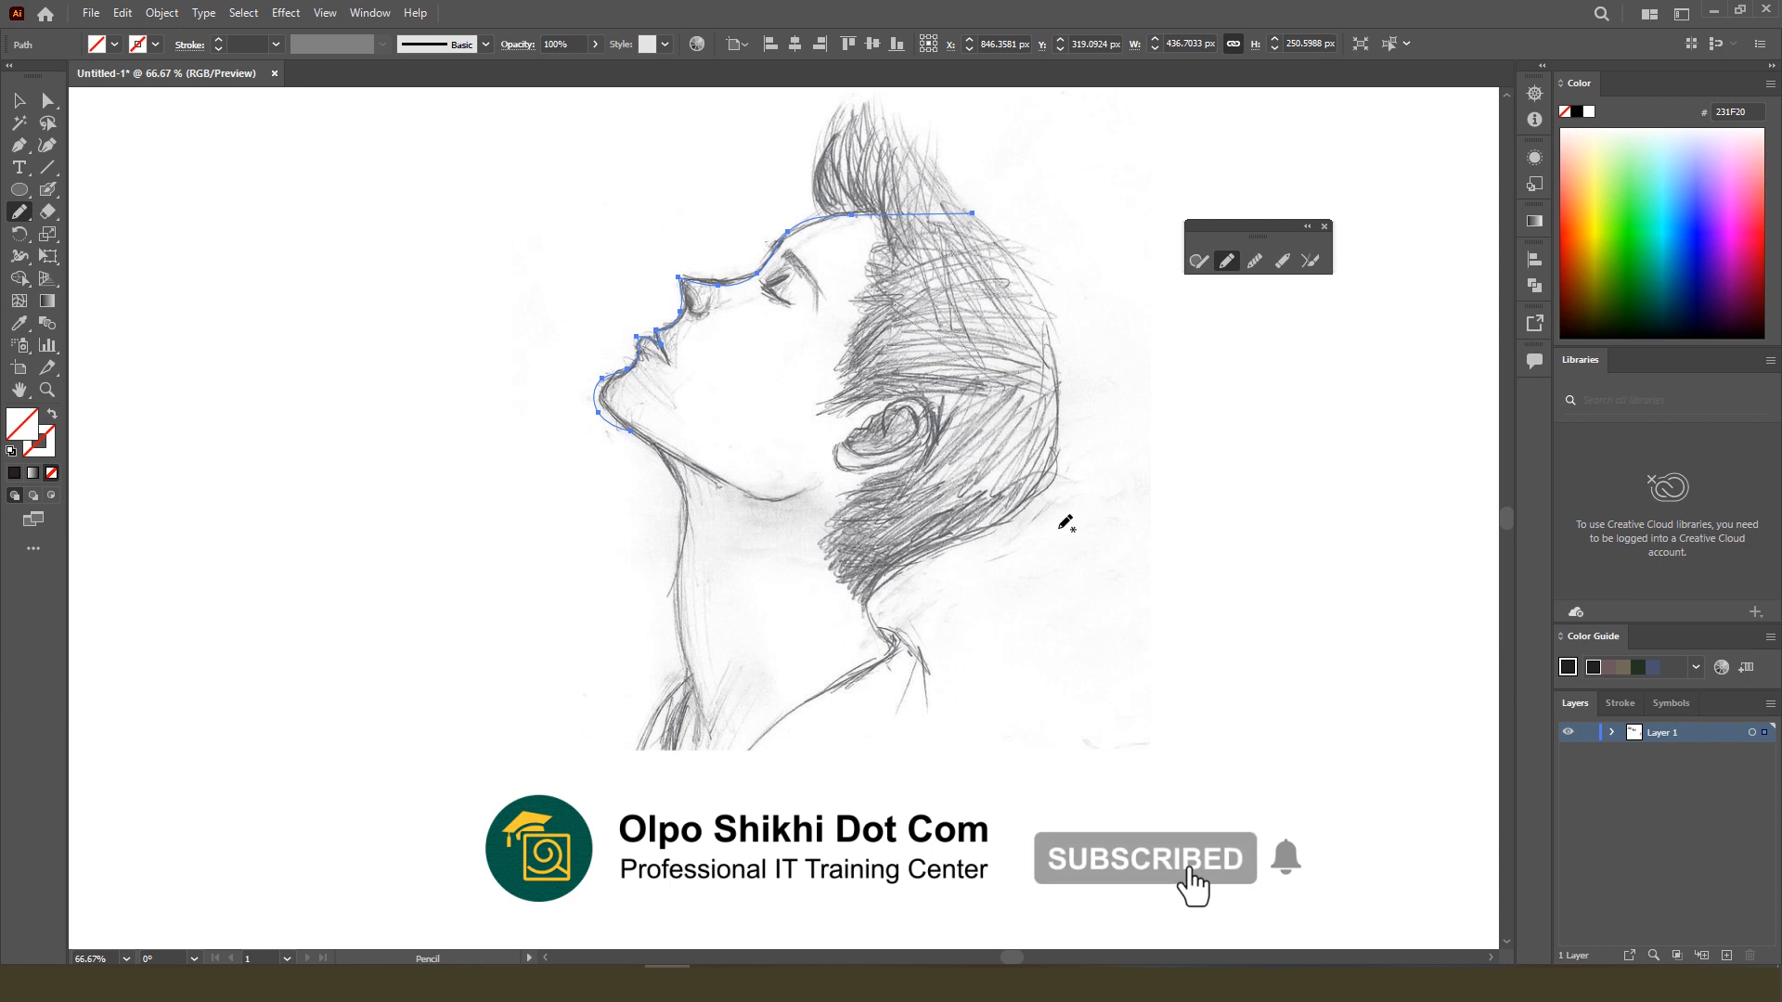
Give the traced face outline a solid black stroke with a weight of 3 pt.
left_click(49, 446)
left_click(14, 474)
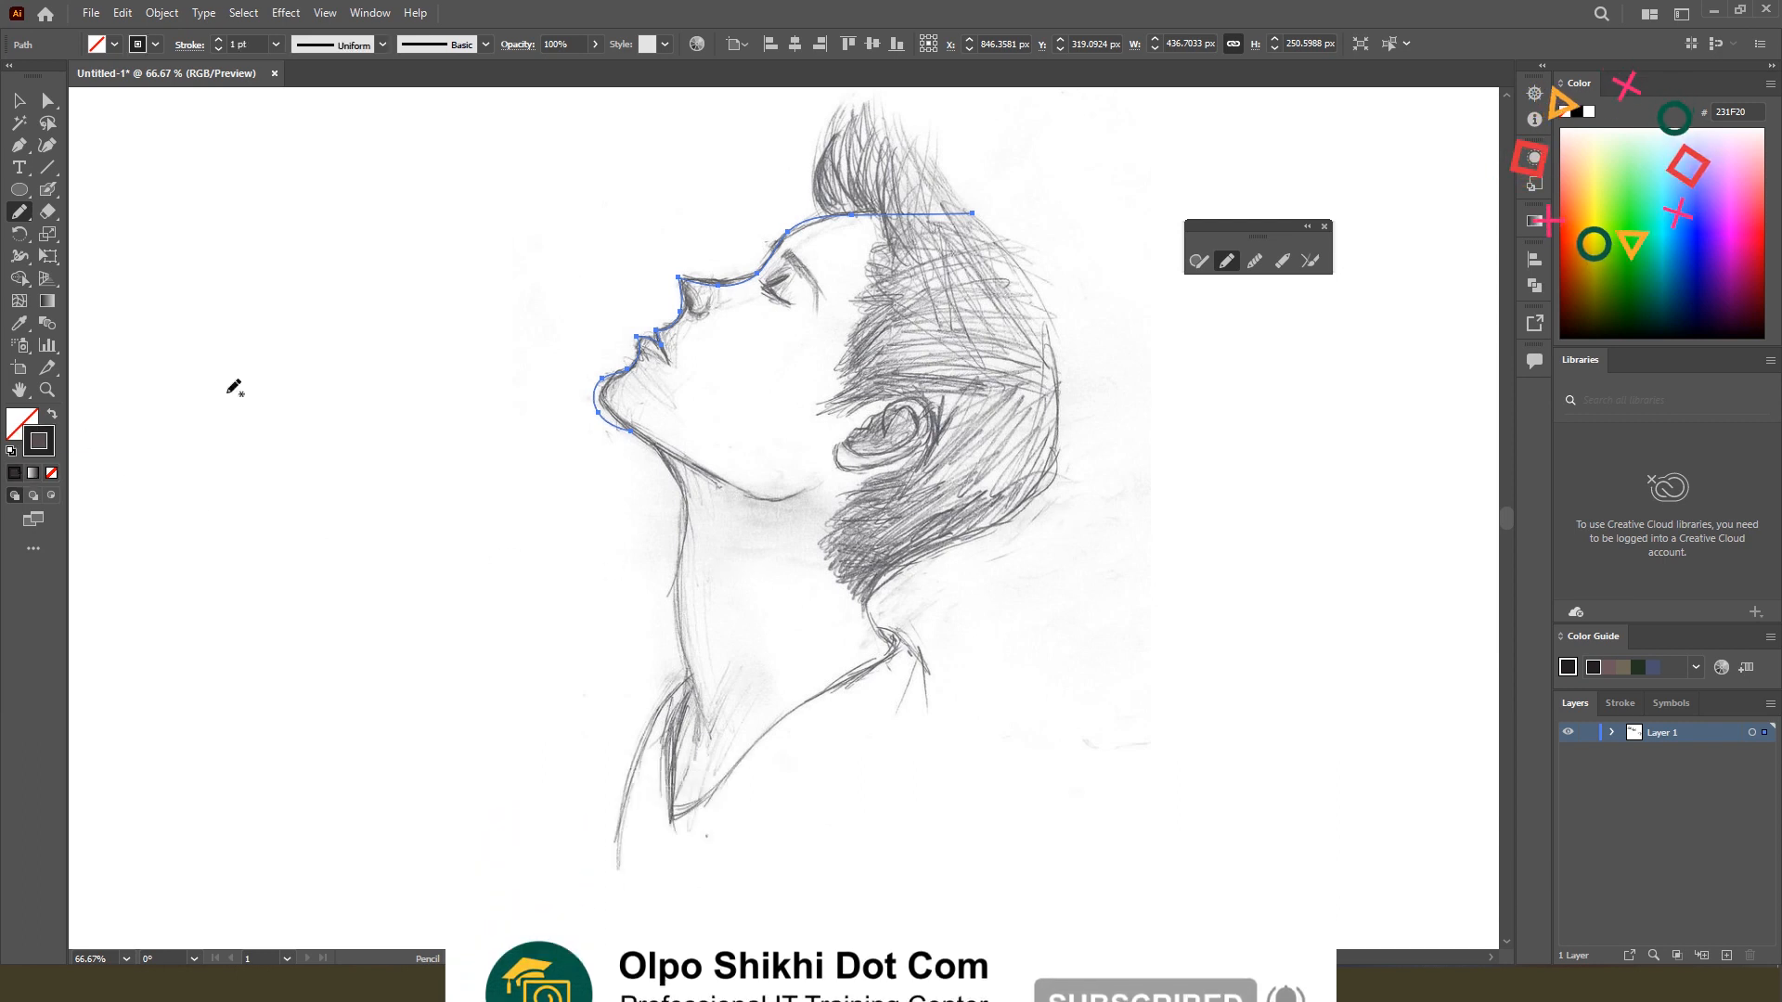
left_click(23, 104)
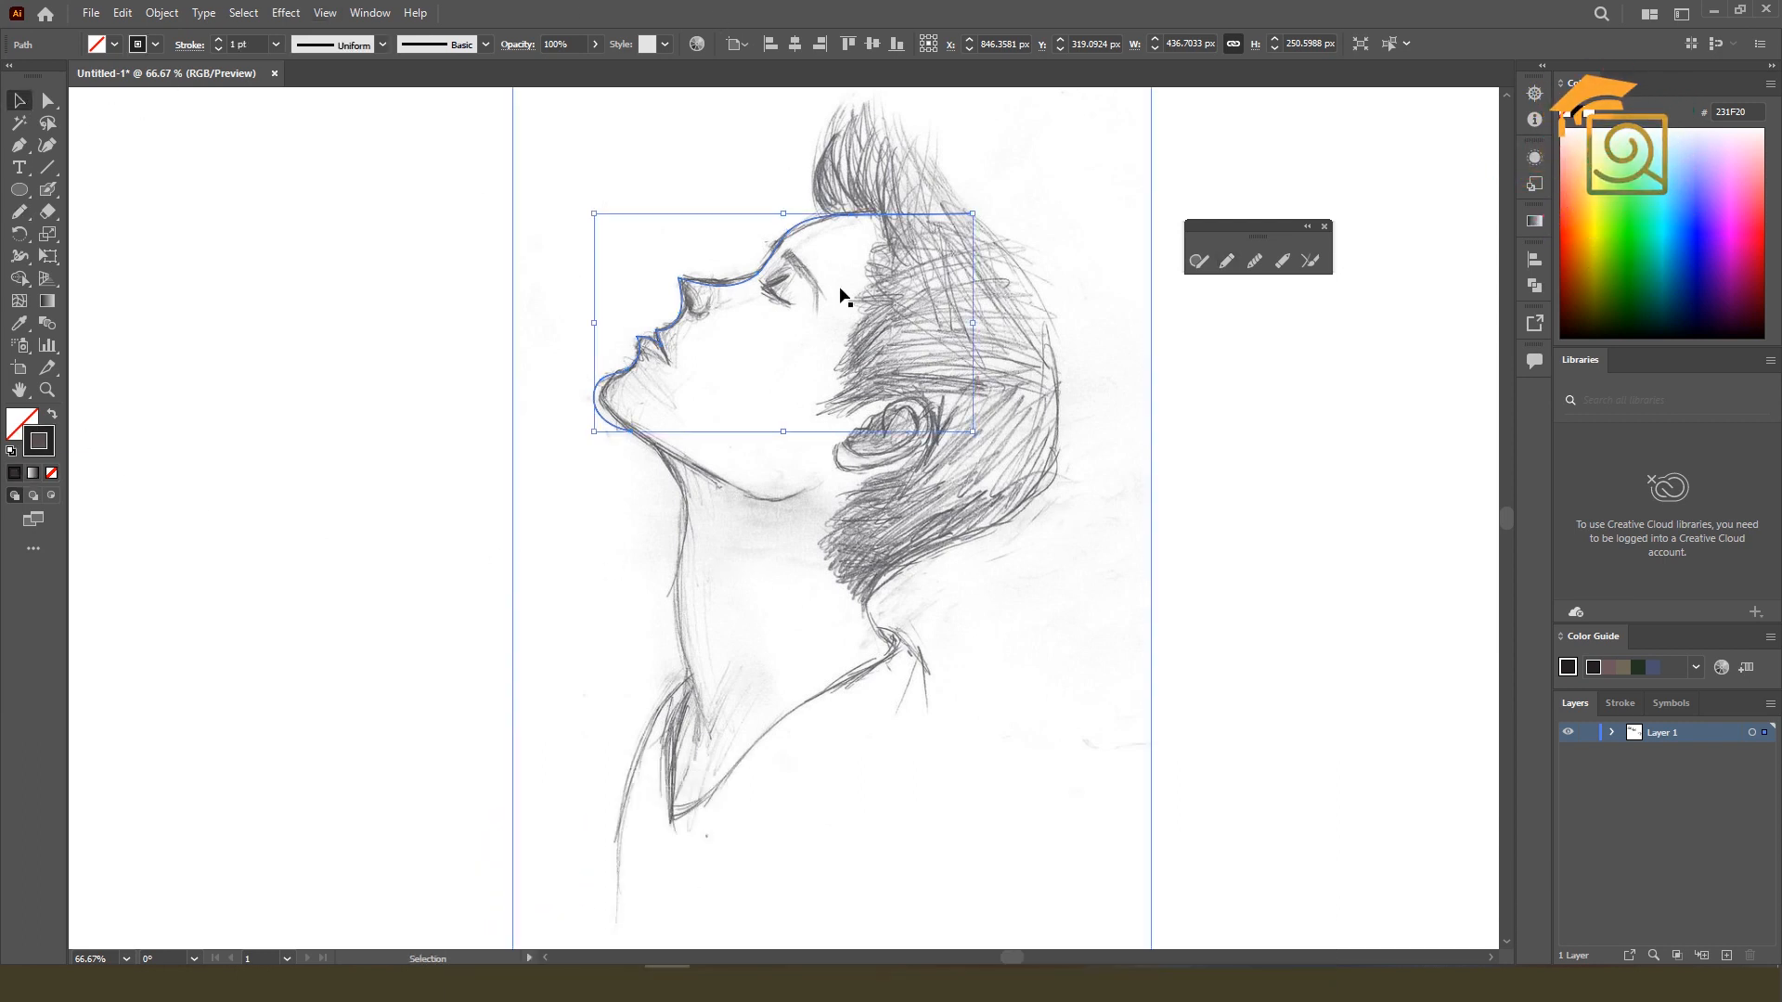
scroll(745, 283, "up", 1)
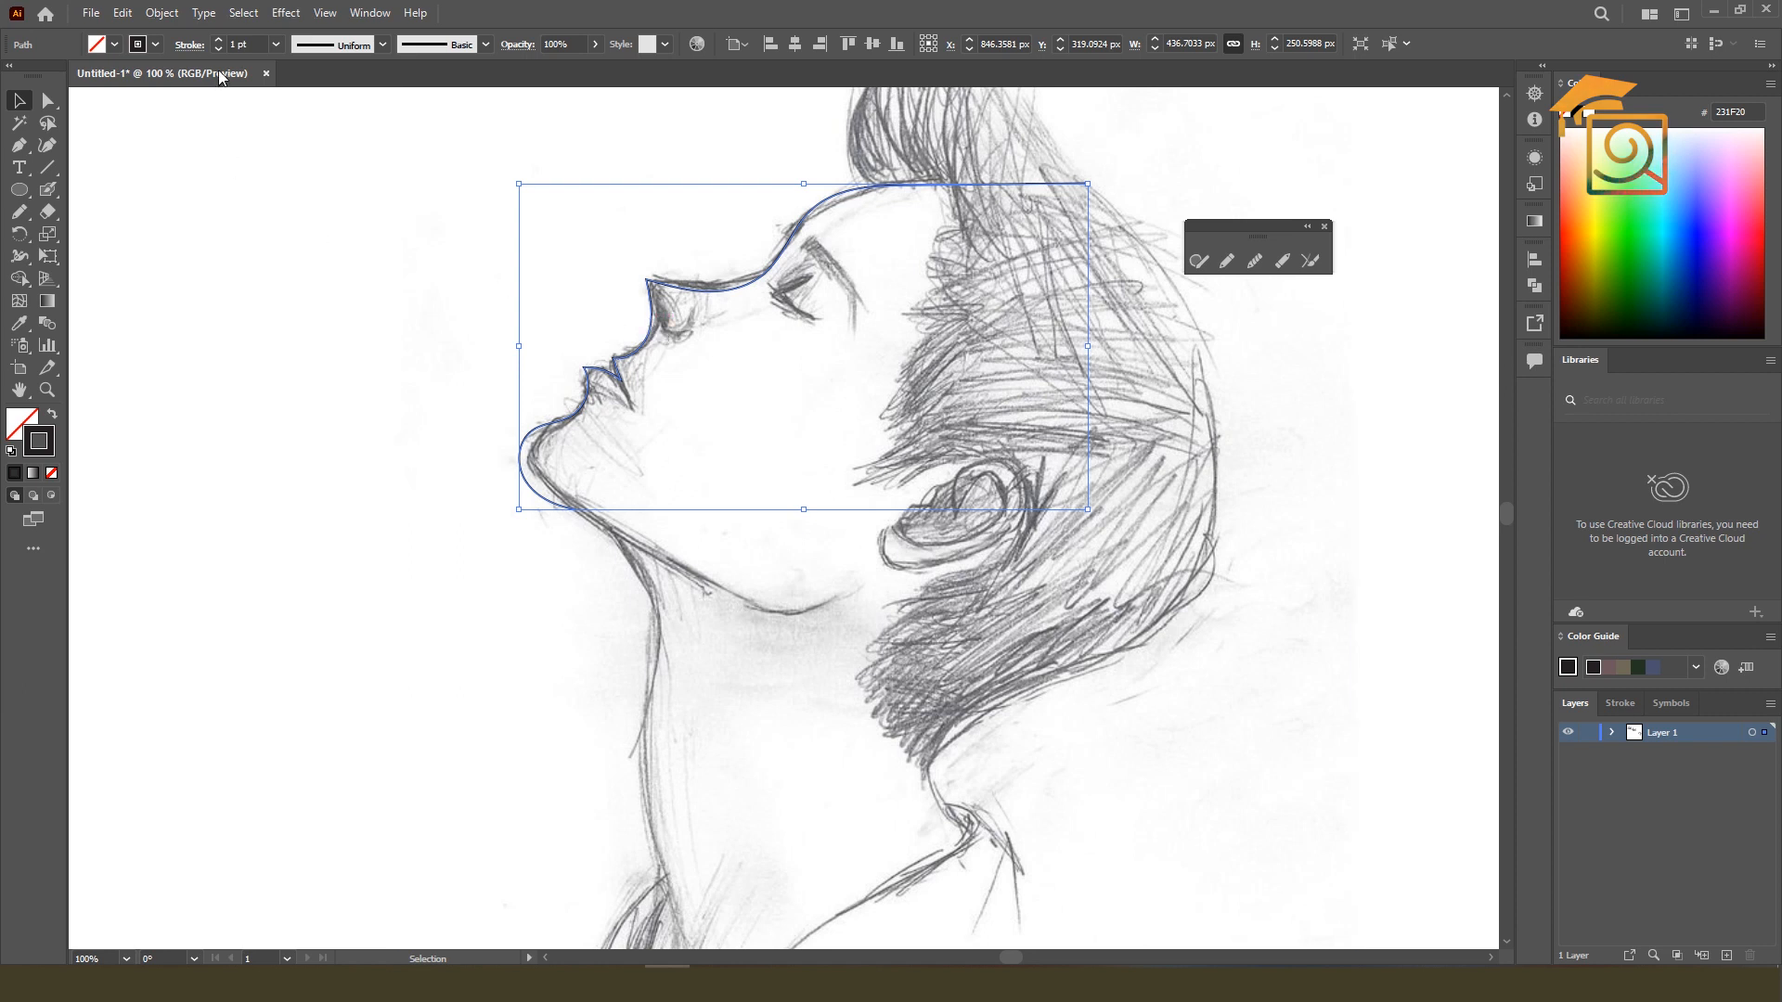
left_click(217, 40)
left_click(217, 40)
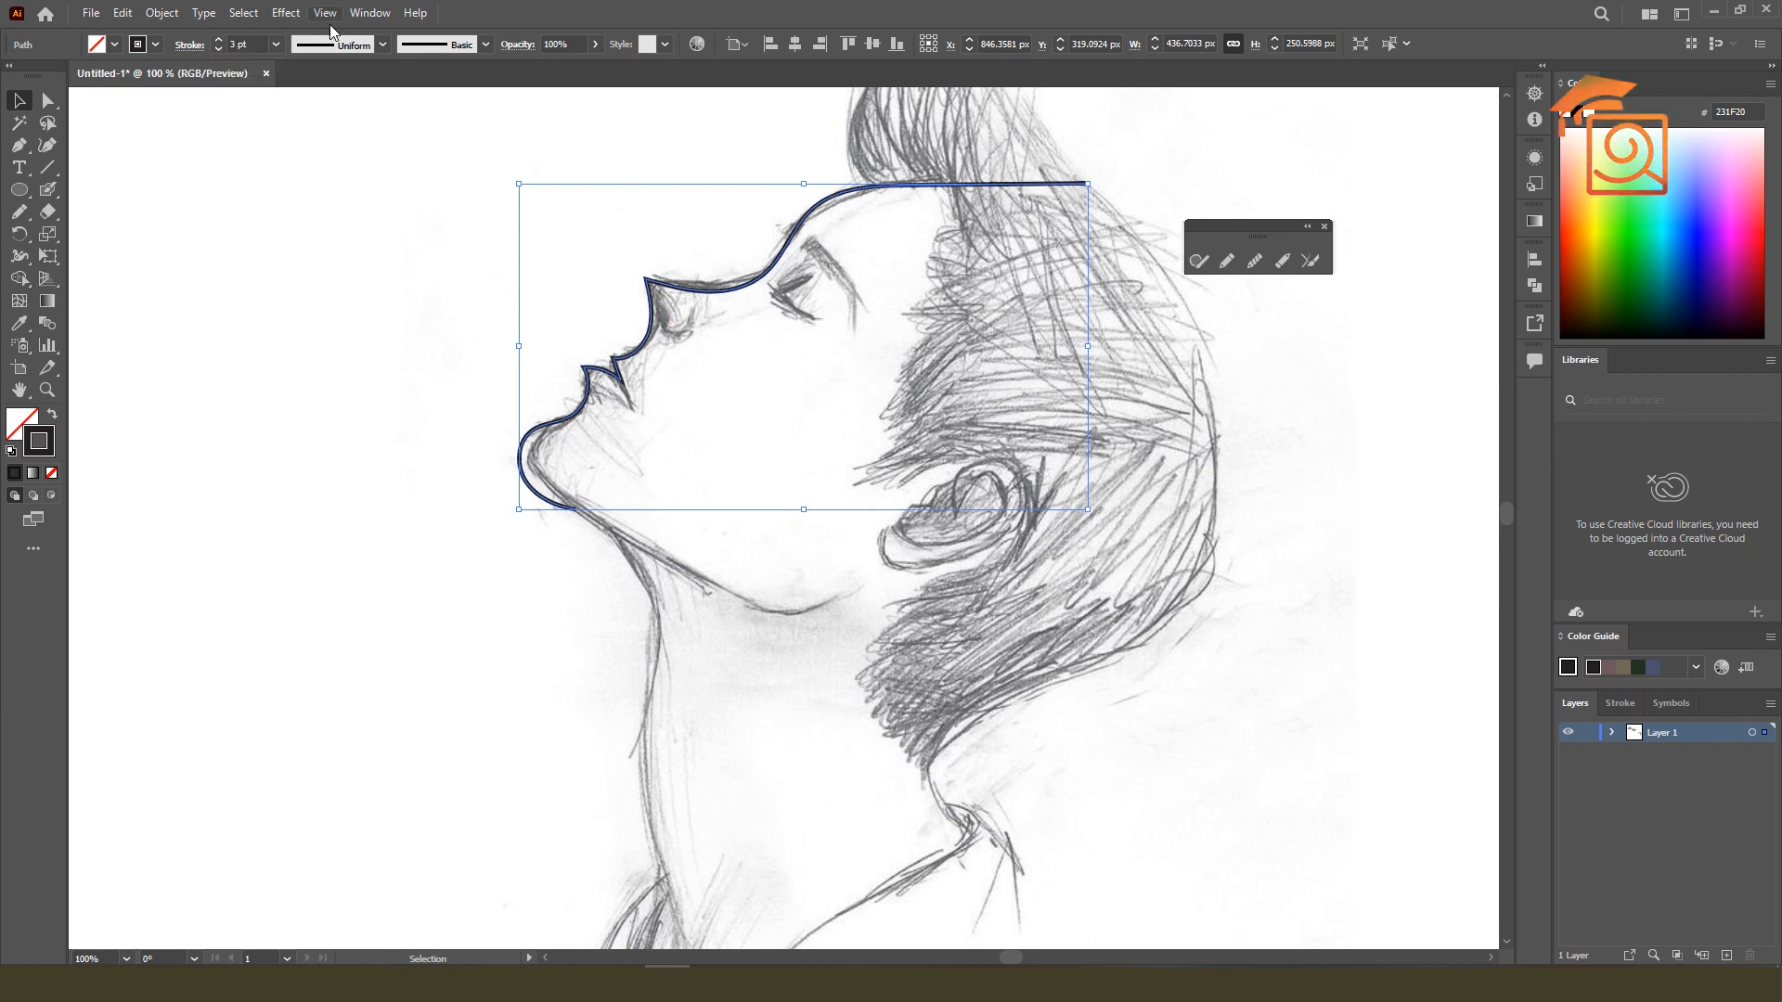
Apply Width Profile 1 to the traced face outline, deselect it and inspect the tapered line up close.
left_click(384, 45)
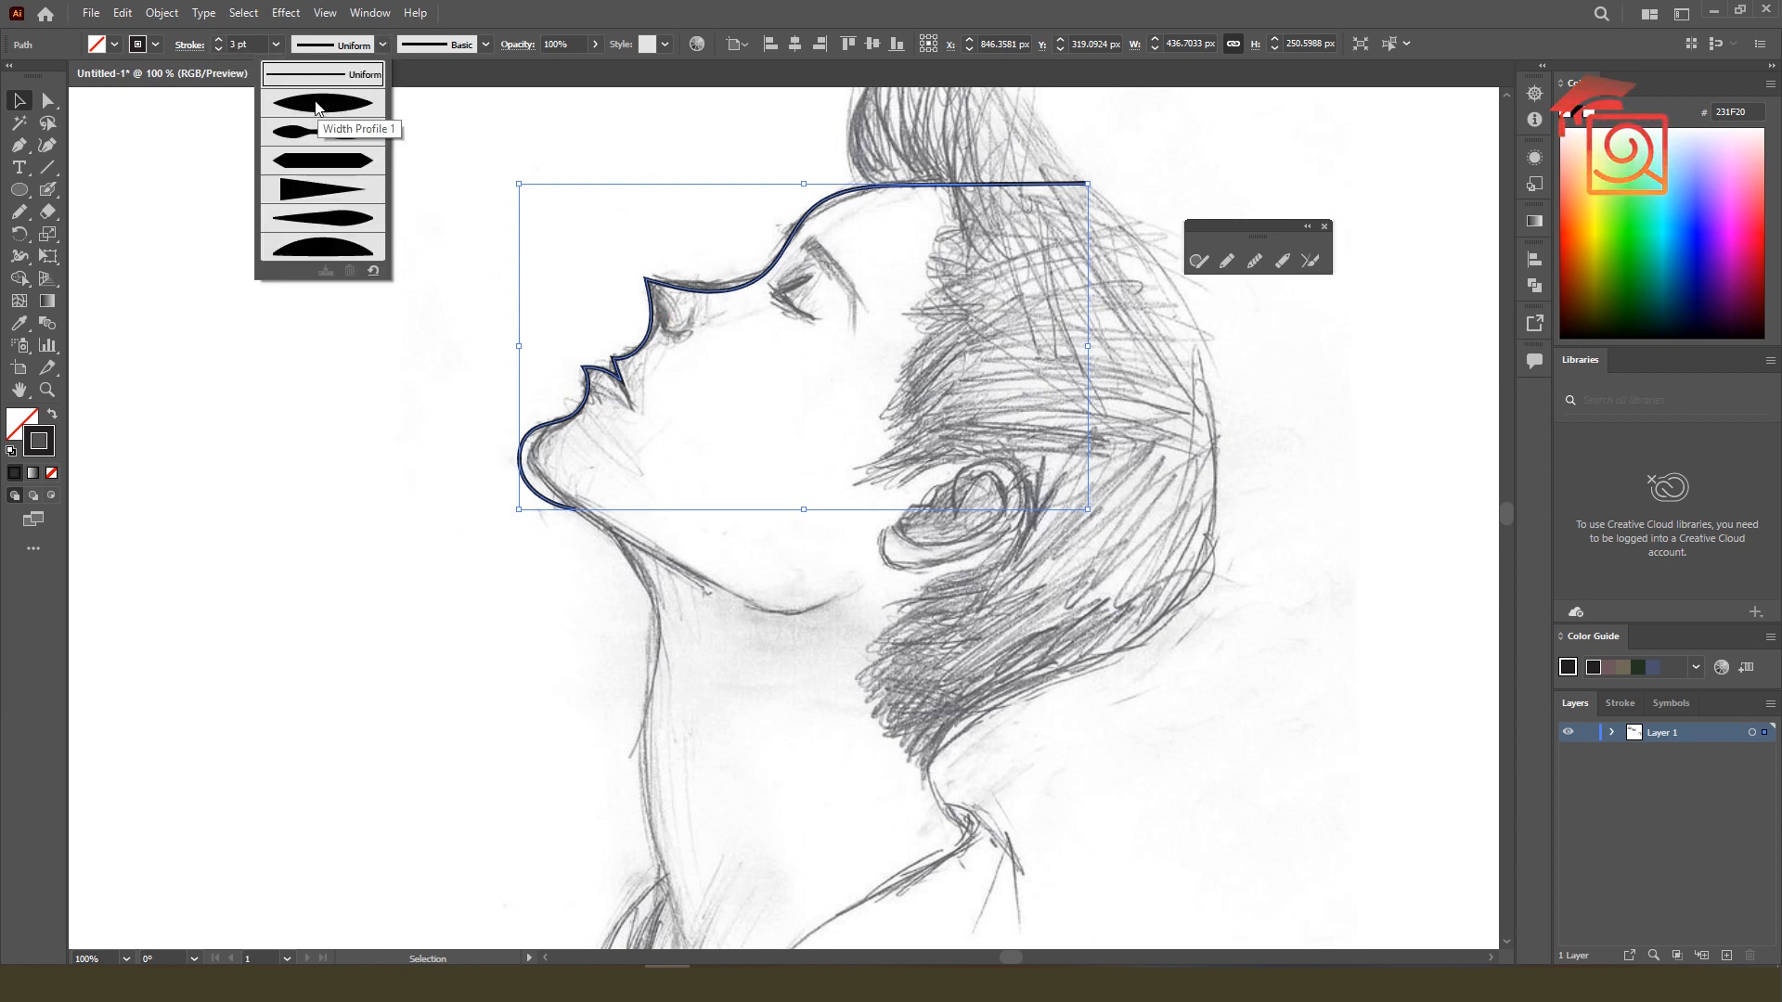
left_click(328, 108)
left_click(384, 327)
scroll(611, 339, "up", 2)
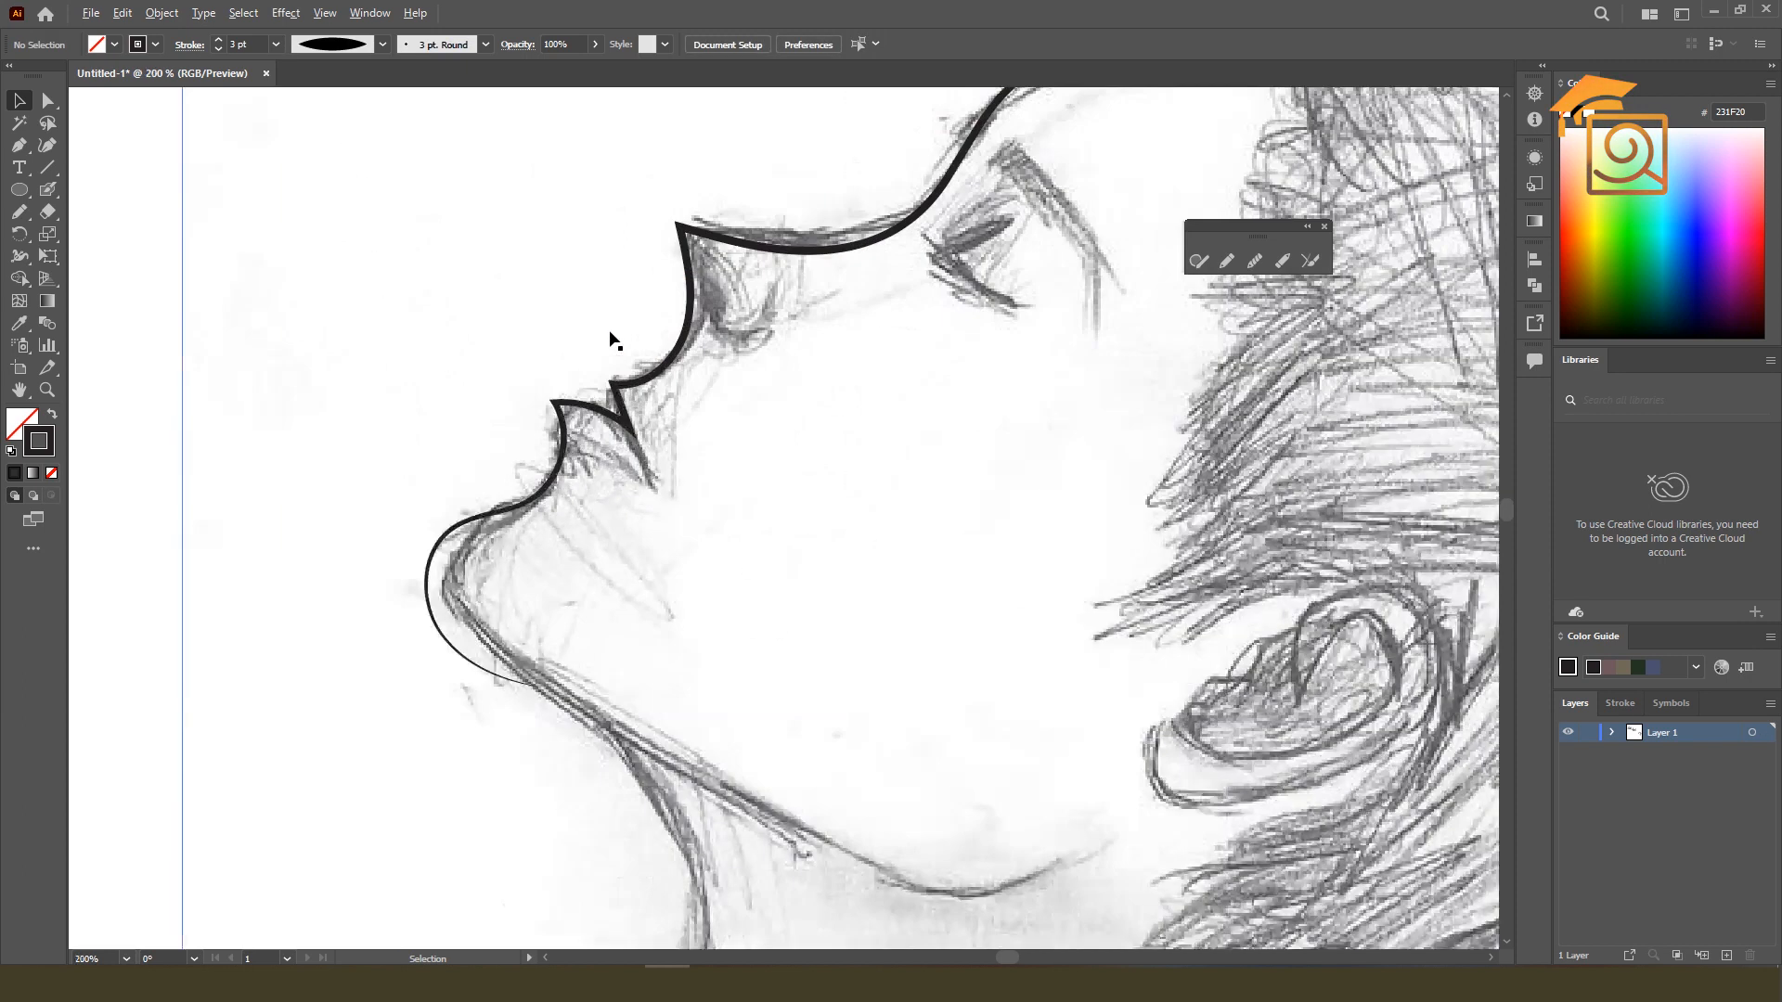
scroll(552, 337, "down", 3)
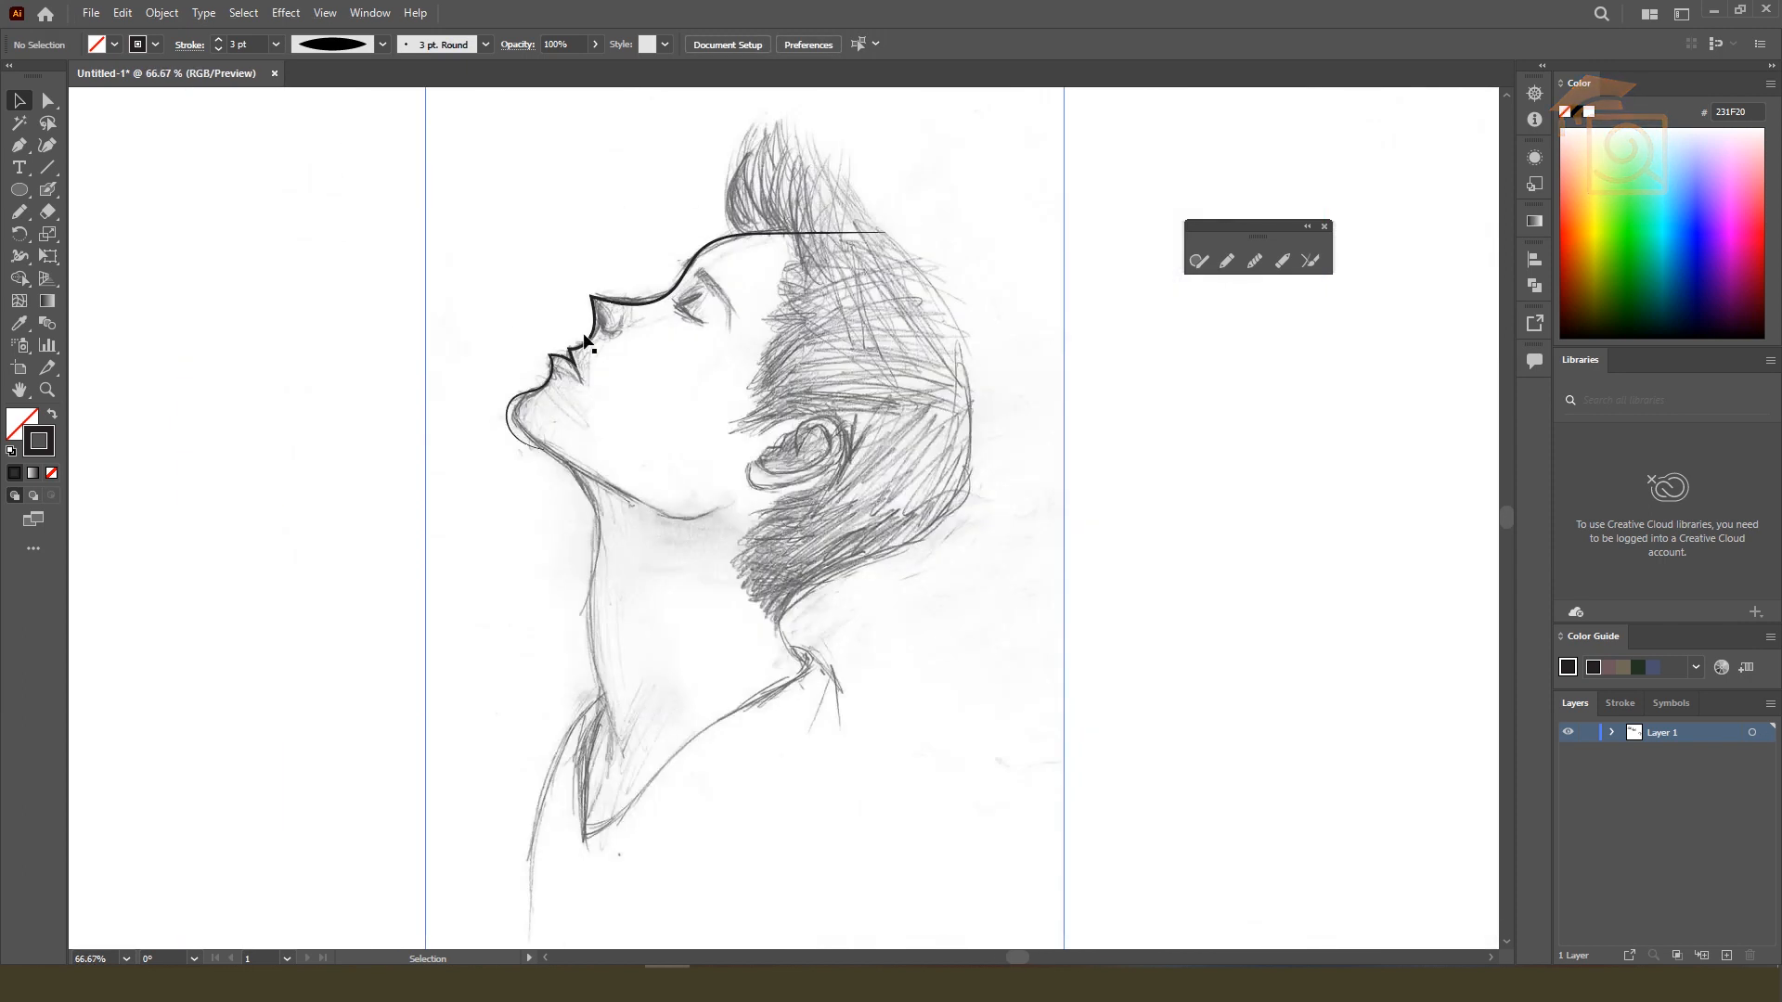
scroll(587, 336, "up", 4)
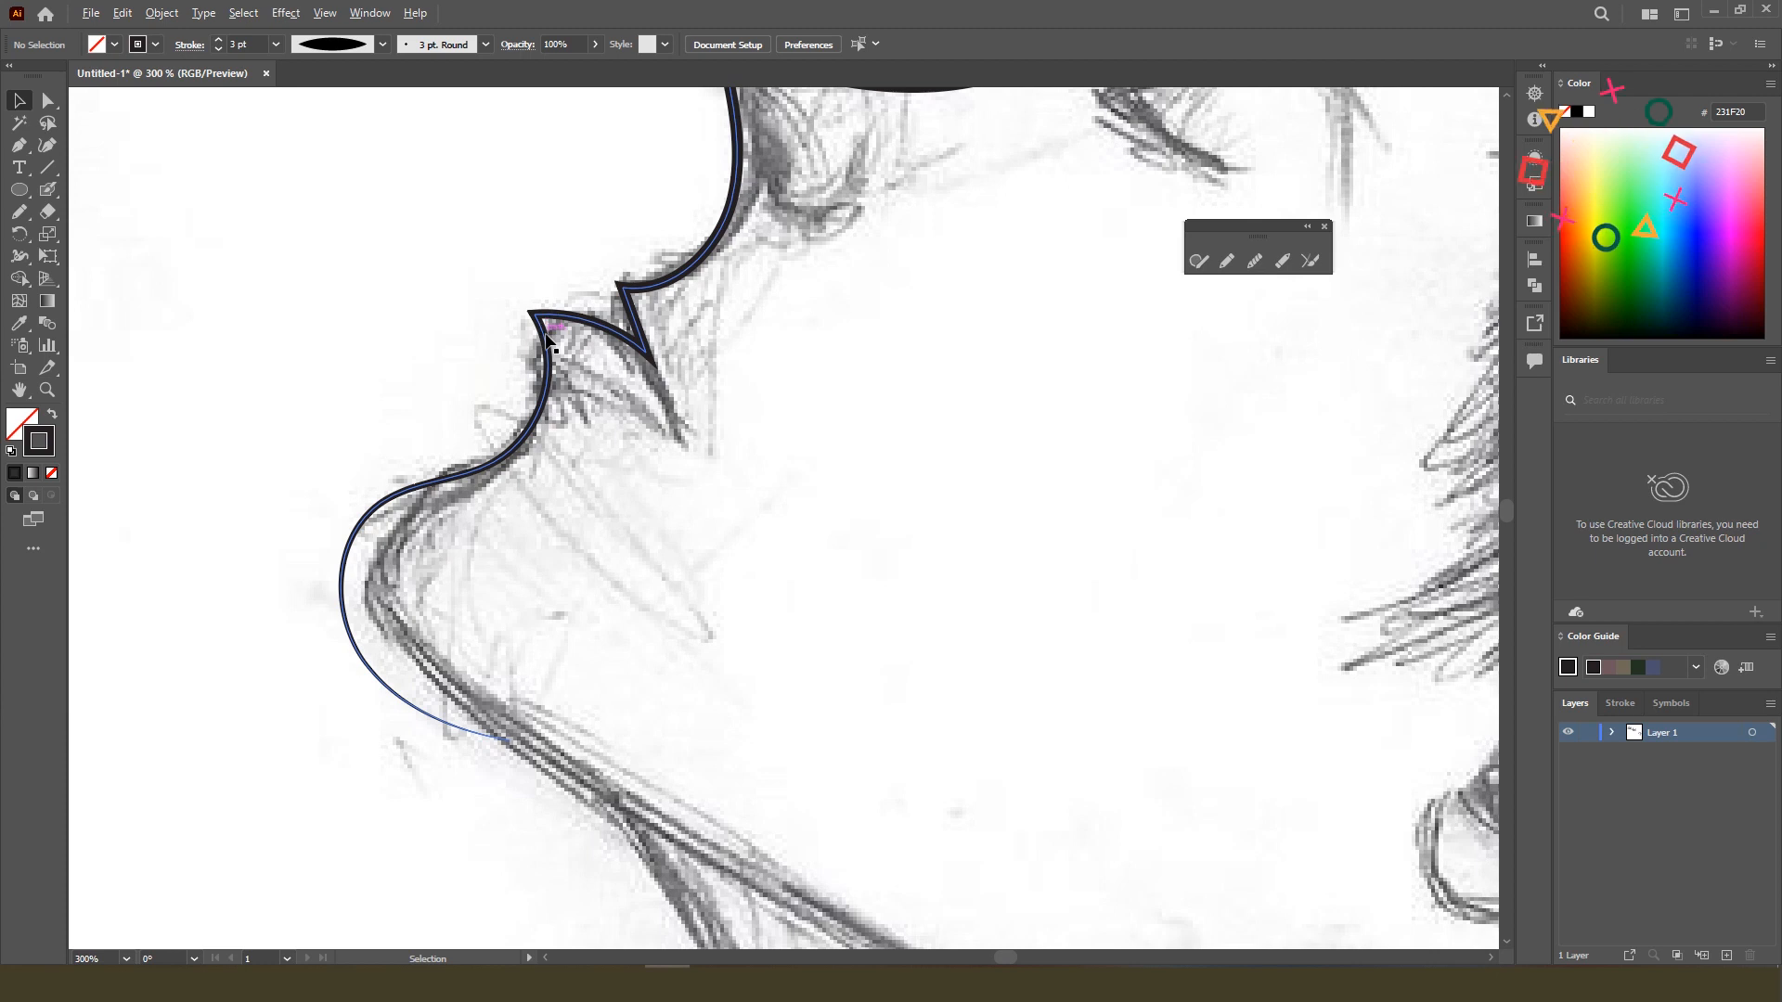
scroll(617, 401, "down", 2)
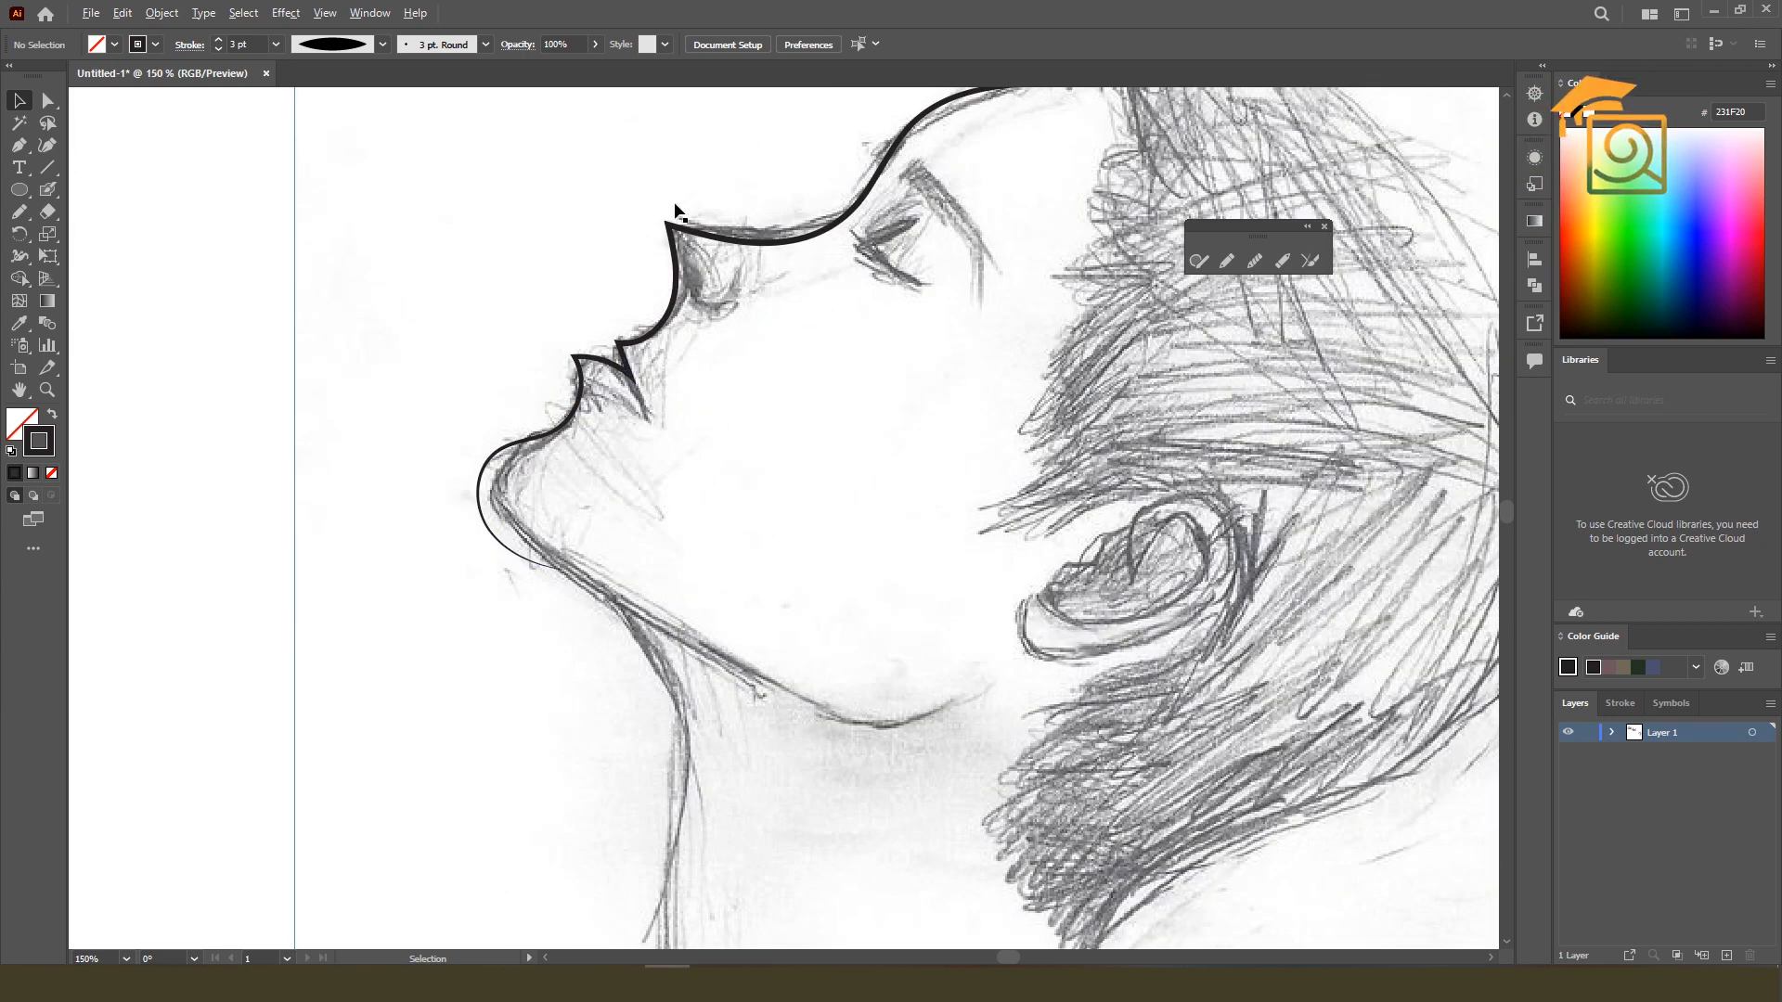
scroll(675, 211, "down", 1)
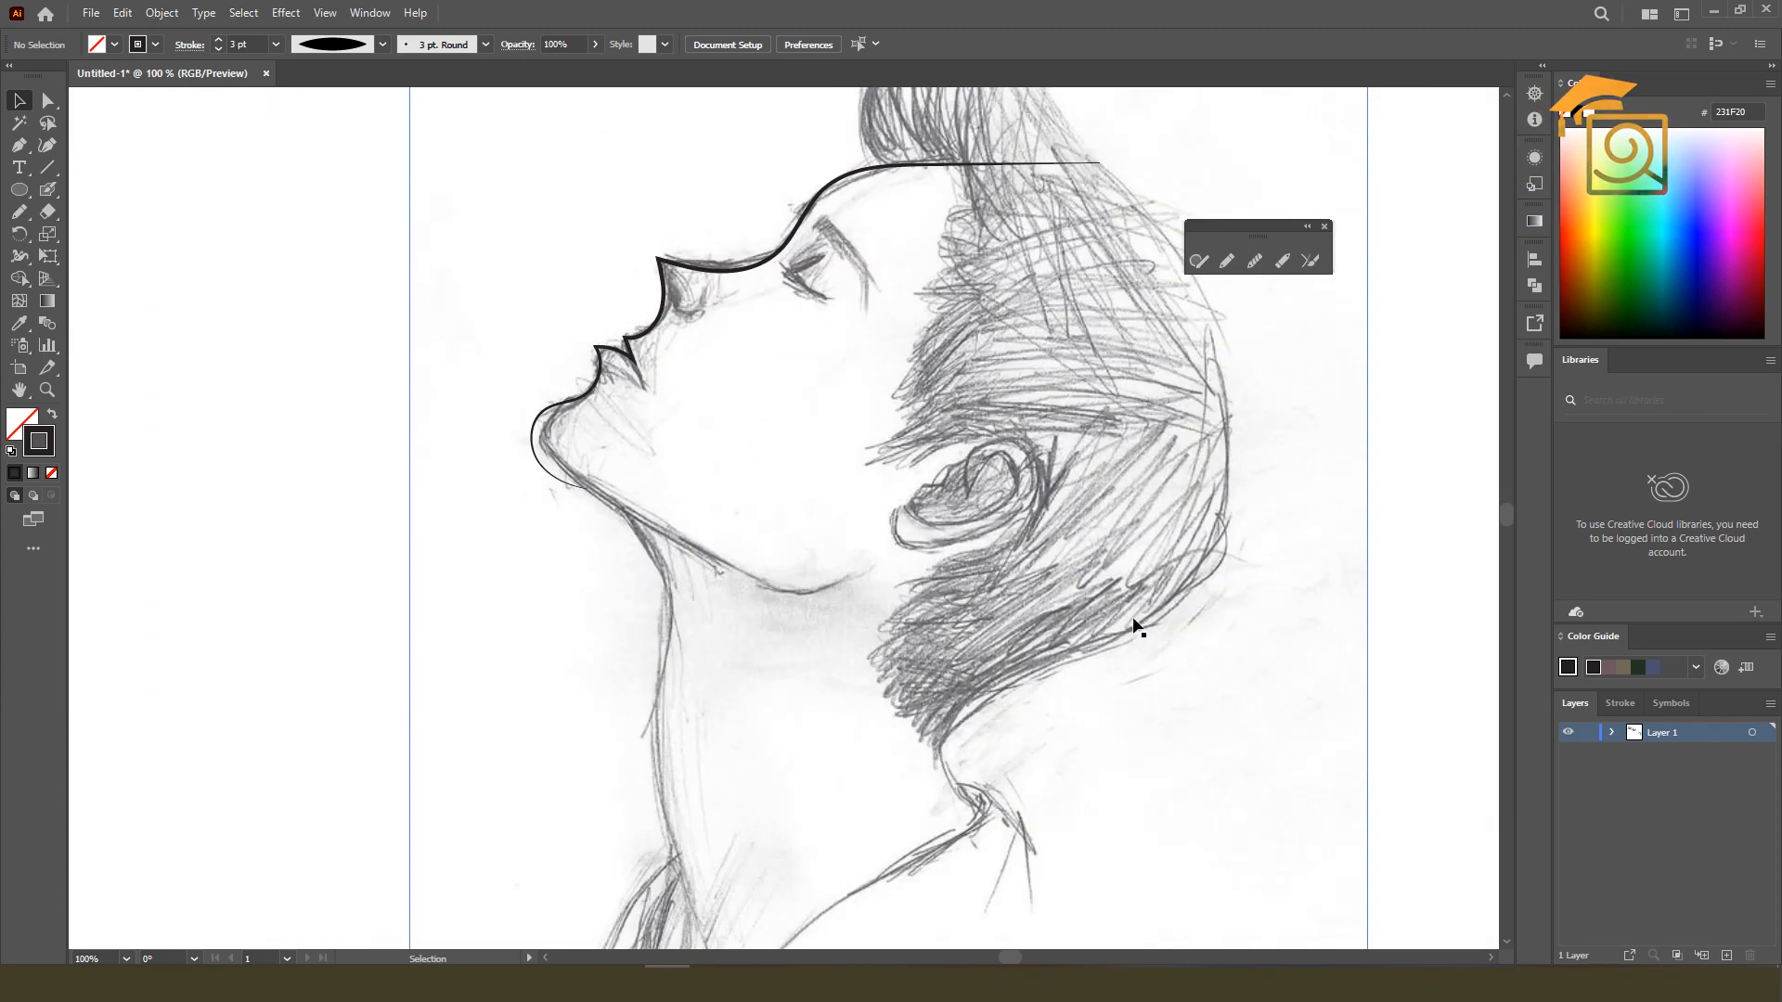
Select the traced outline and round its sharp corners around the lips with the Smooth tool.
left_click(1256, 261)
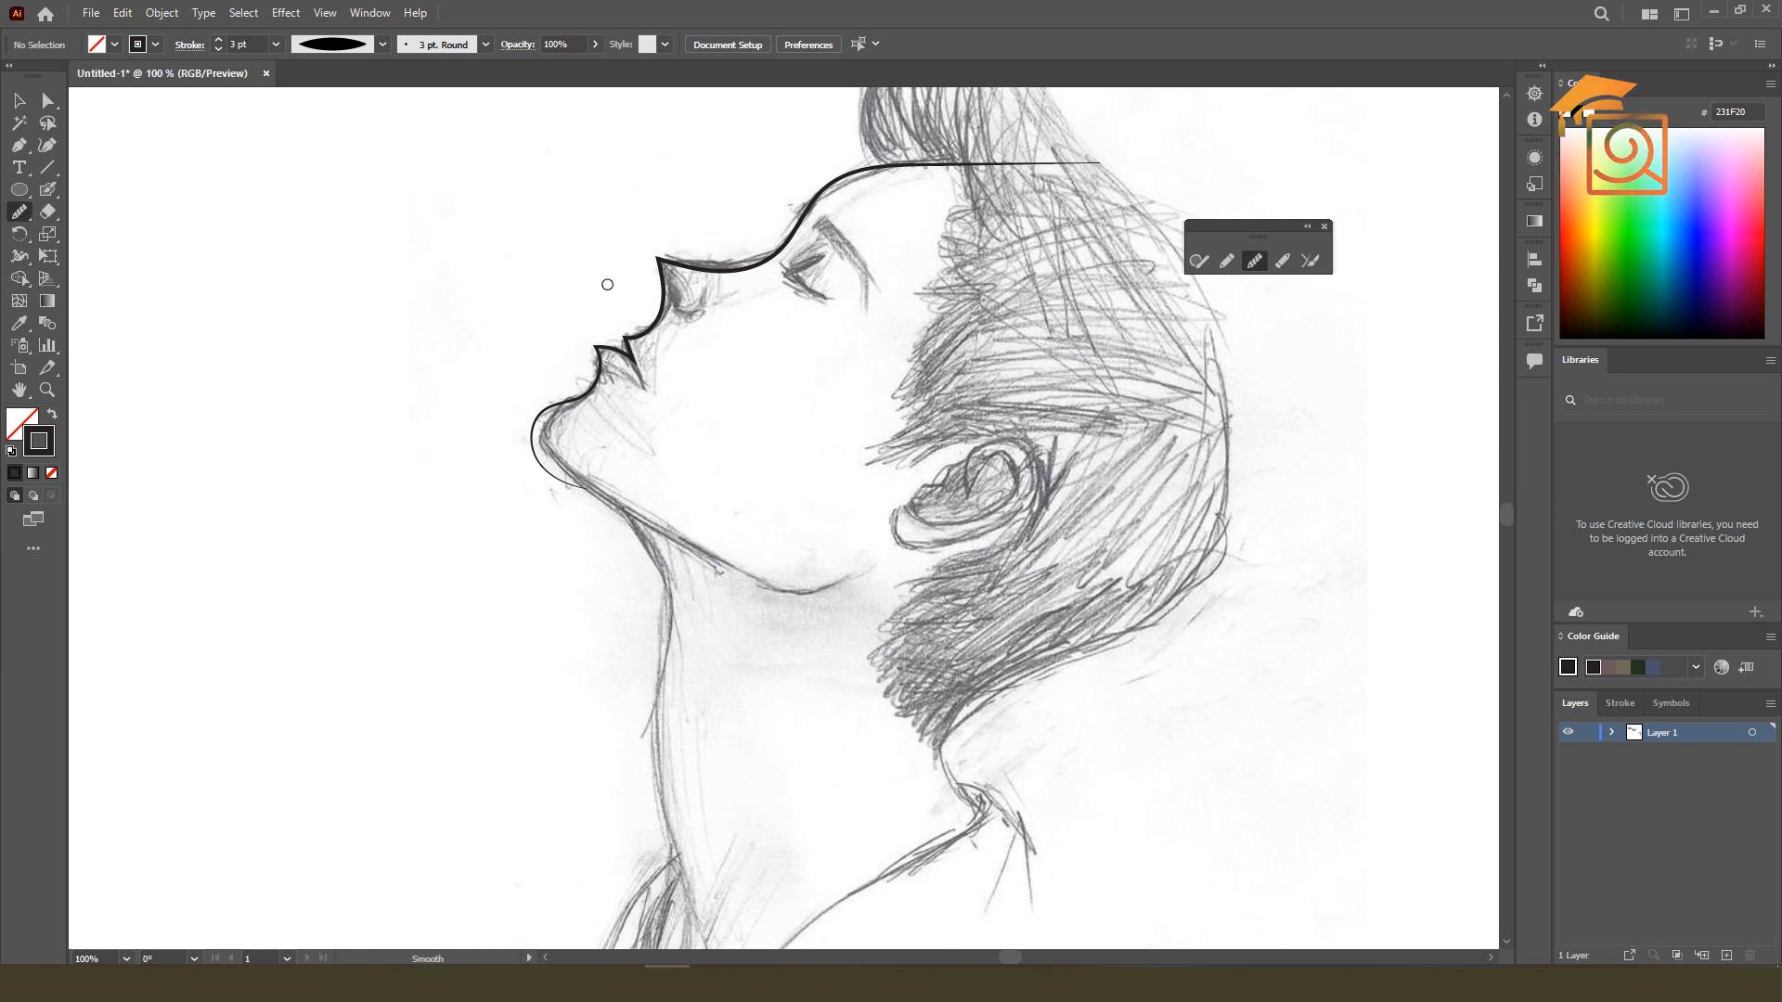
scroll(598, 279, "up", 3)
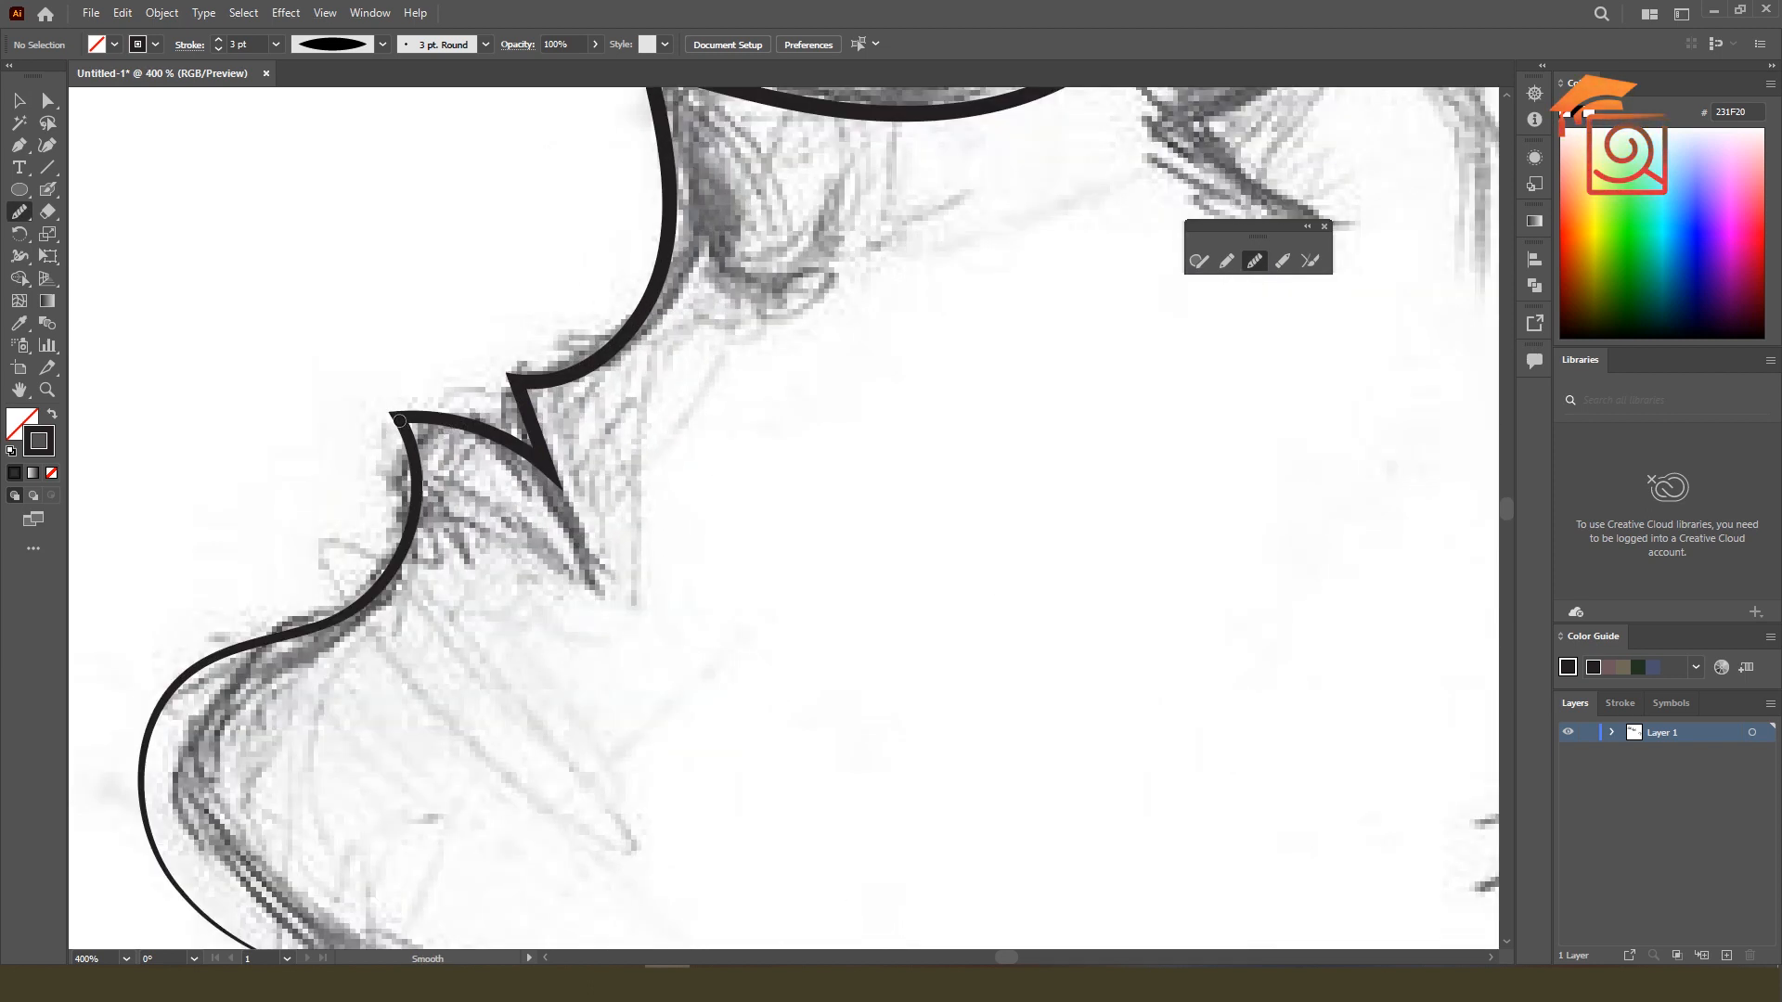
left_click(409, 433, "ctrl")
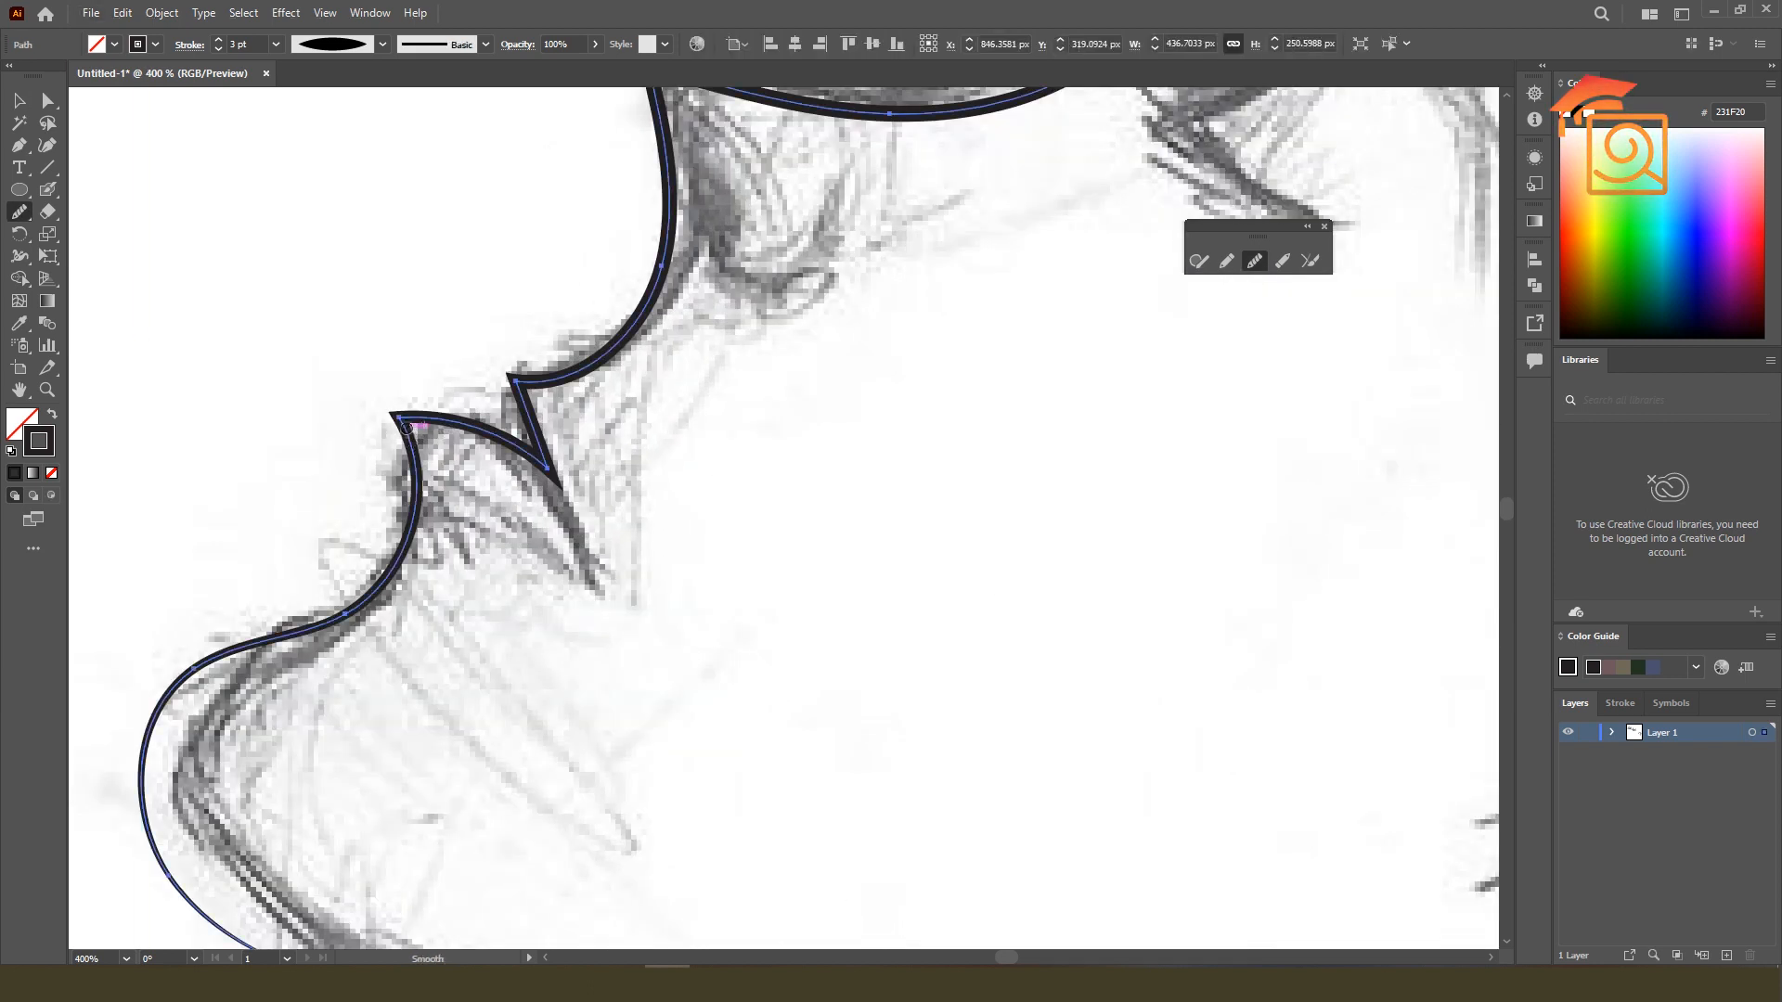
mouse_move(399, 429)
left_mouse_down()
mouse_move(484, 420)
mouse_move(436, 422)
mouse_move(506, 444)
mouse_move(448, 422)
mouse_move(520, 395)
mouse_move(521, 362)
mouse_move(518, 387)
mouse_move(548, 375)
mouse_move(521, 395)
mouse_move(559, 380)
mouse_move(519, 397)
mouse_move(576, 380)
mouse_move(515, 398)
left_mouse_up()
mouse_move(543, 470)
left_mouse_down()
mouse_move(535, 434)
mouse_move(555, 473)
left_mouse_up()
Review the Smooth tool's Fidelity option and accept the current setting.
double_click(1256, 263)
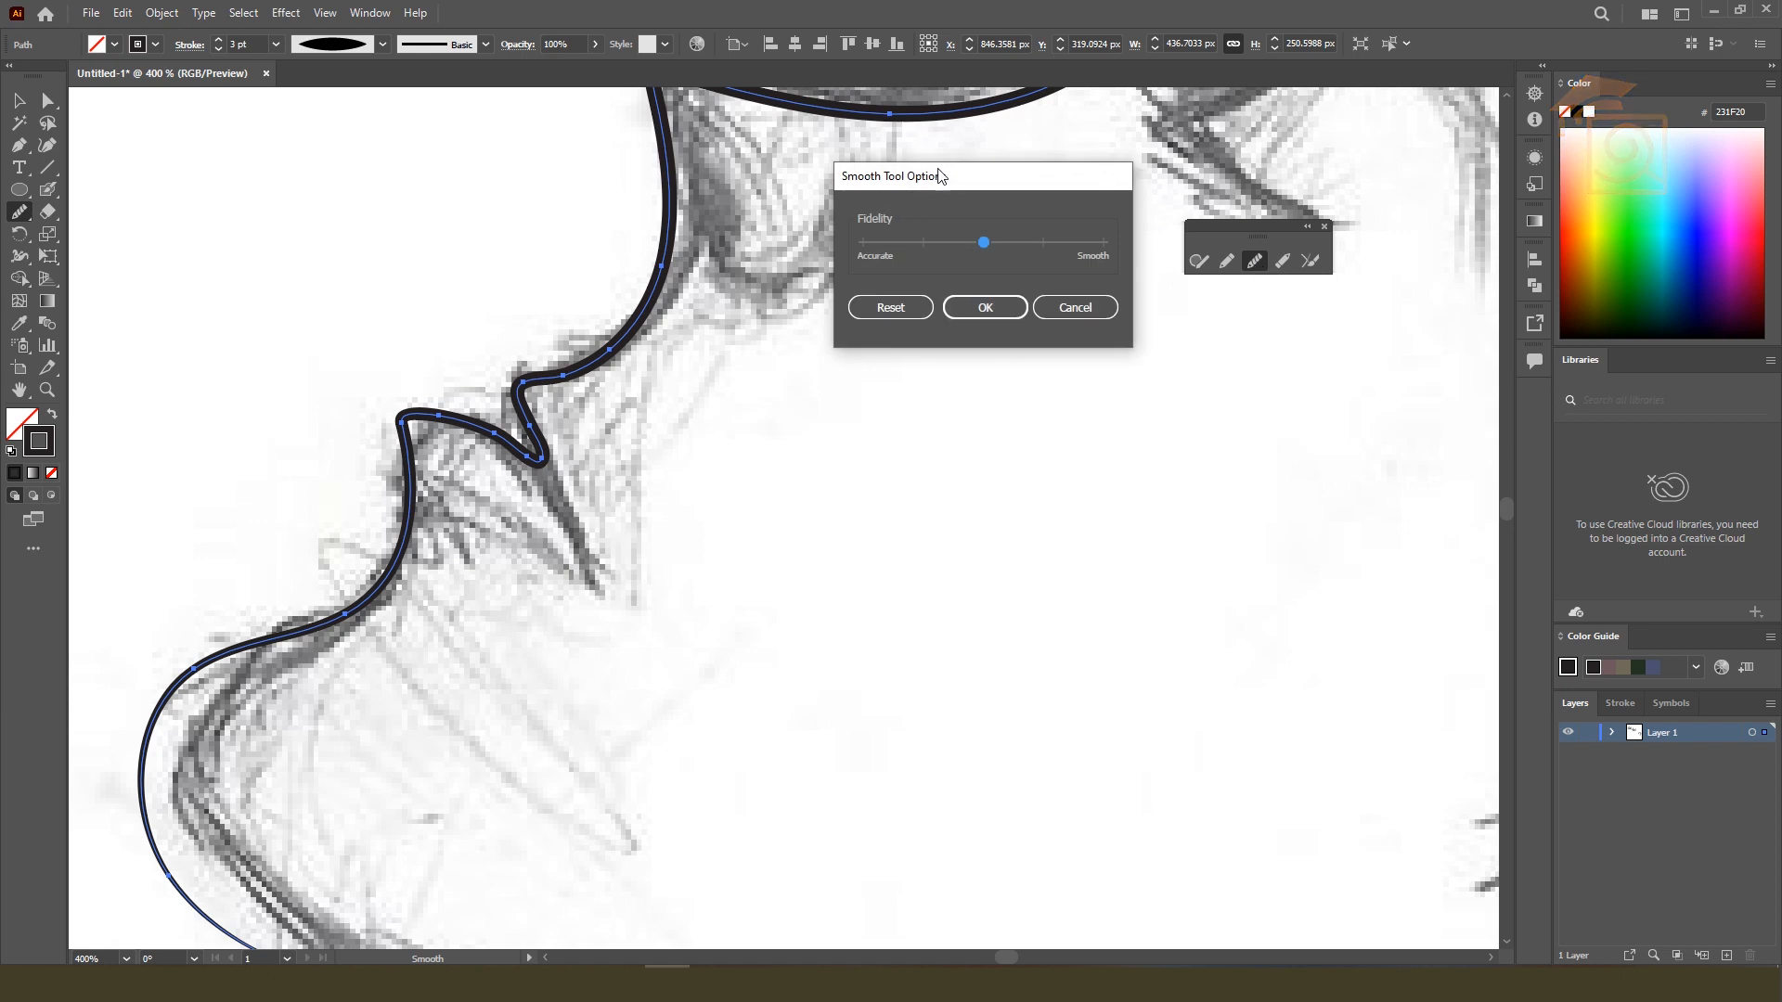
left_click_drag(909, 174, 1064, 167)
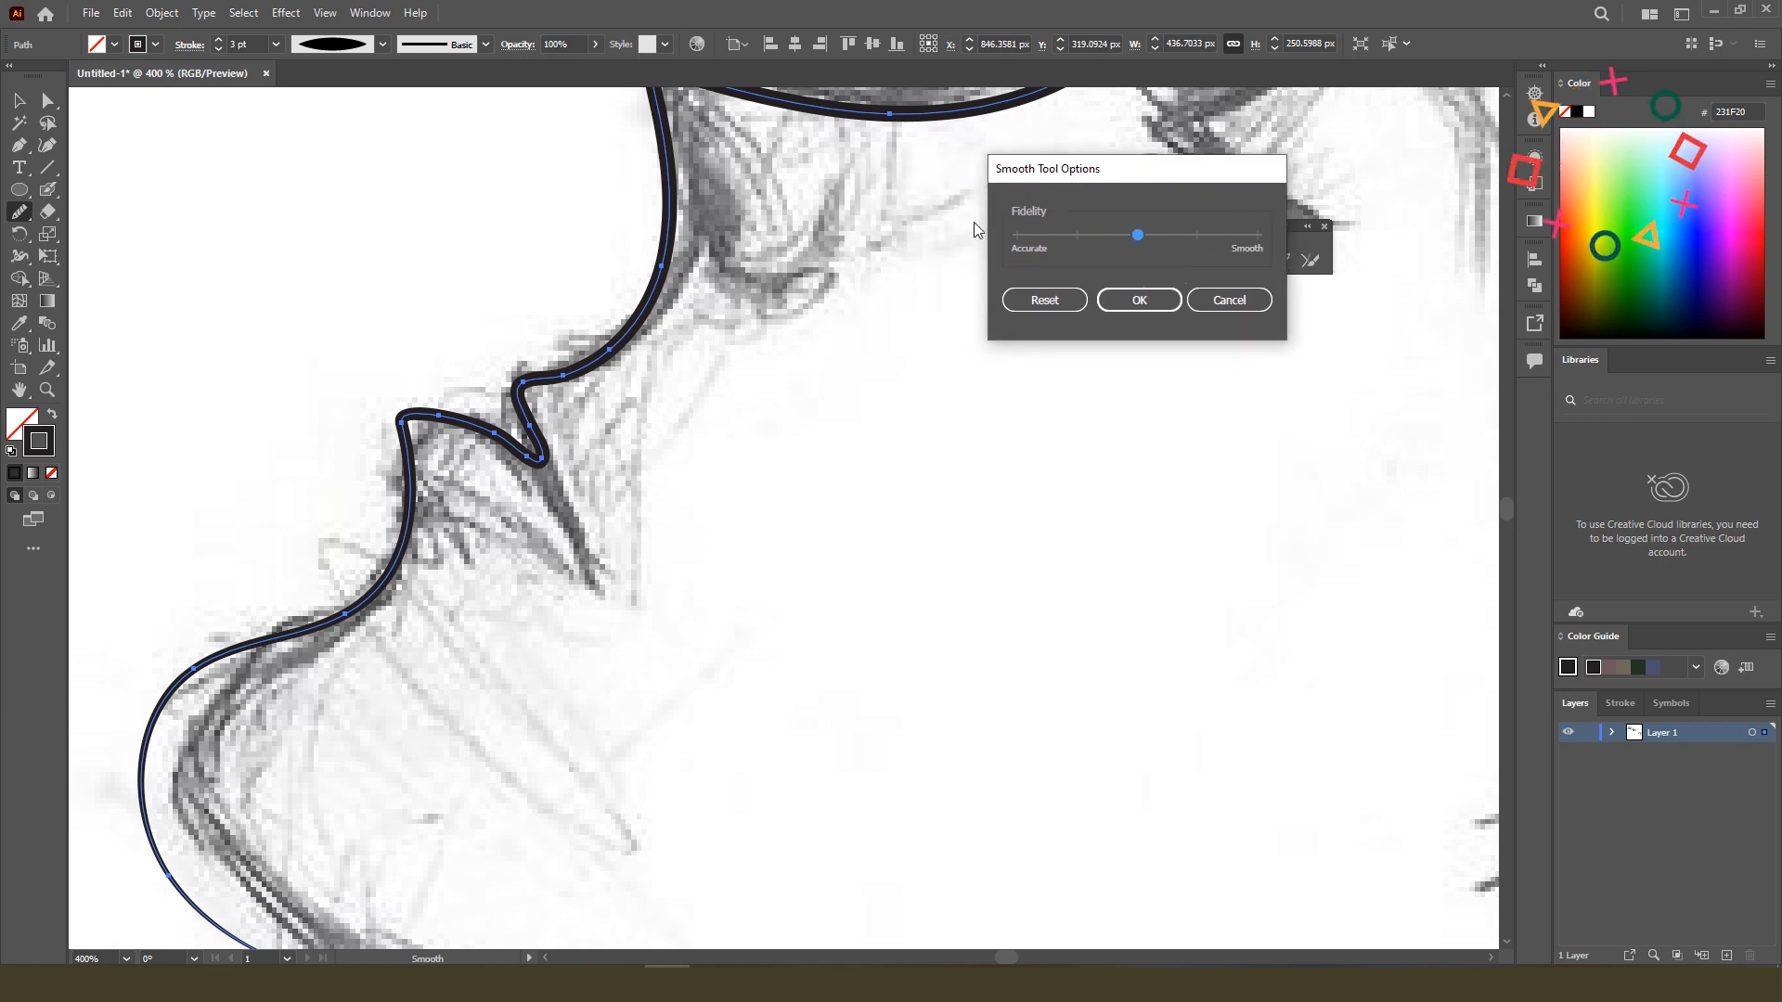
left_click(1143, 301)
Smooth the sharp corner at the tip of the nose on the traced outline and clear the selection.
scroll(683, 333, "up", 4)
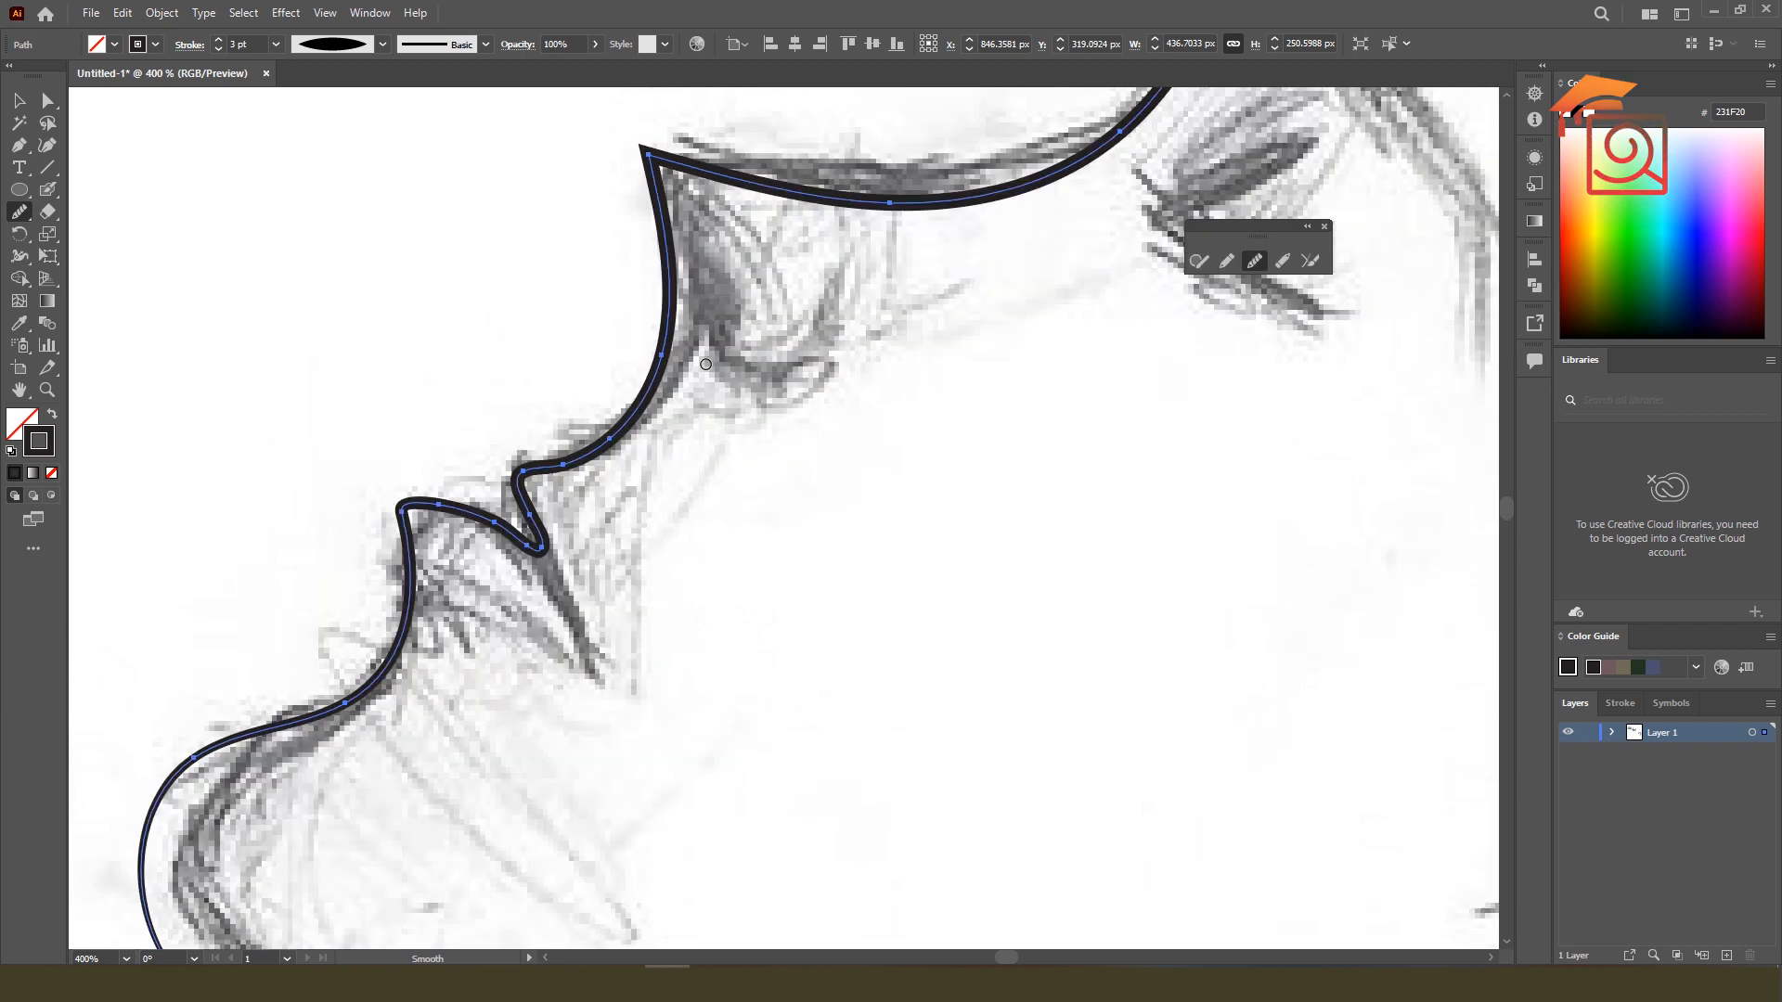
mouse_move(658, 270)
left_mouse_down()
mouse_move(653, 251)
mouse_move(683, 255)
mouse_move(672, 289)
left_mouse_up()
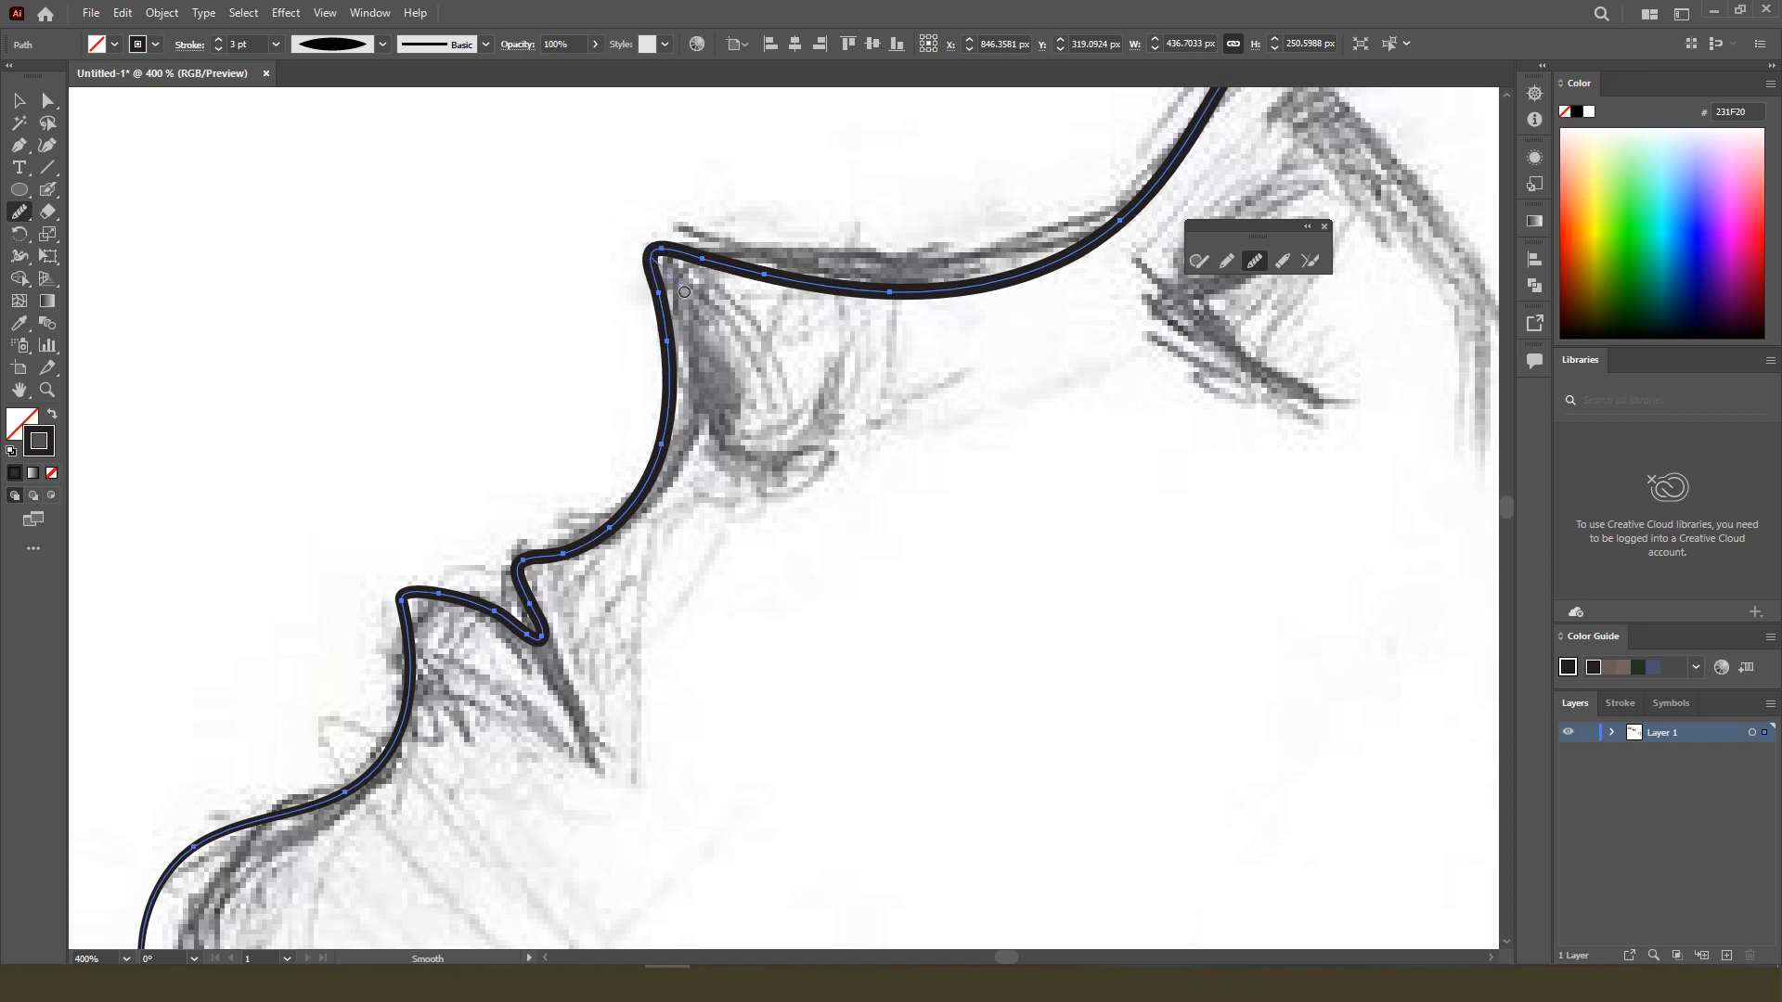
scroll(587, 419, "down", 3)
scroll(482, 377, "down", 1)
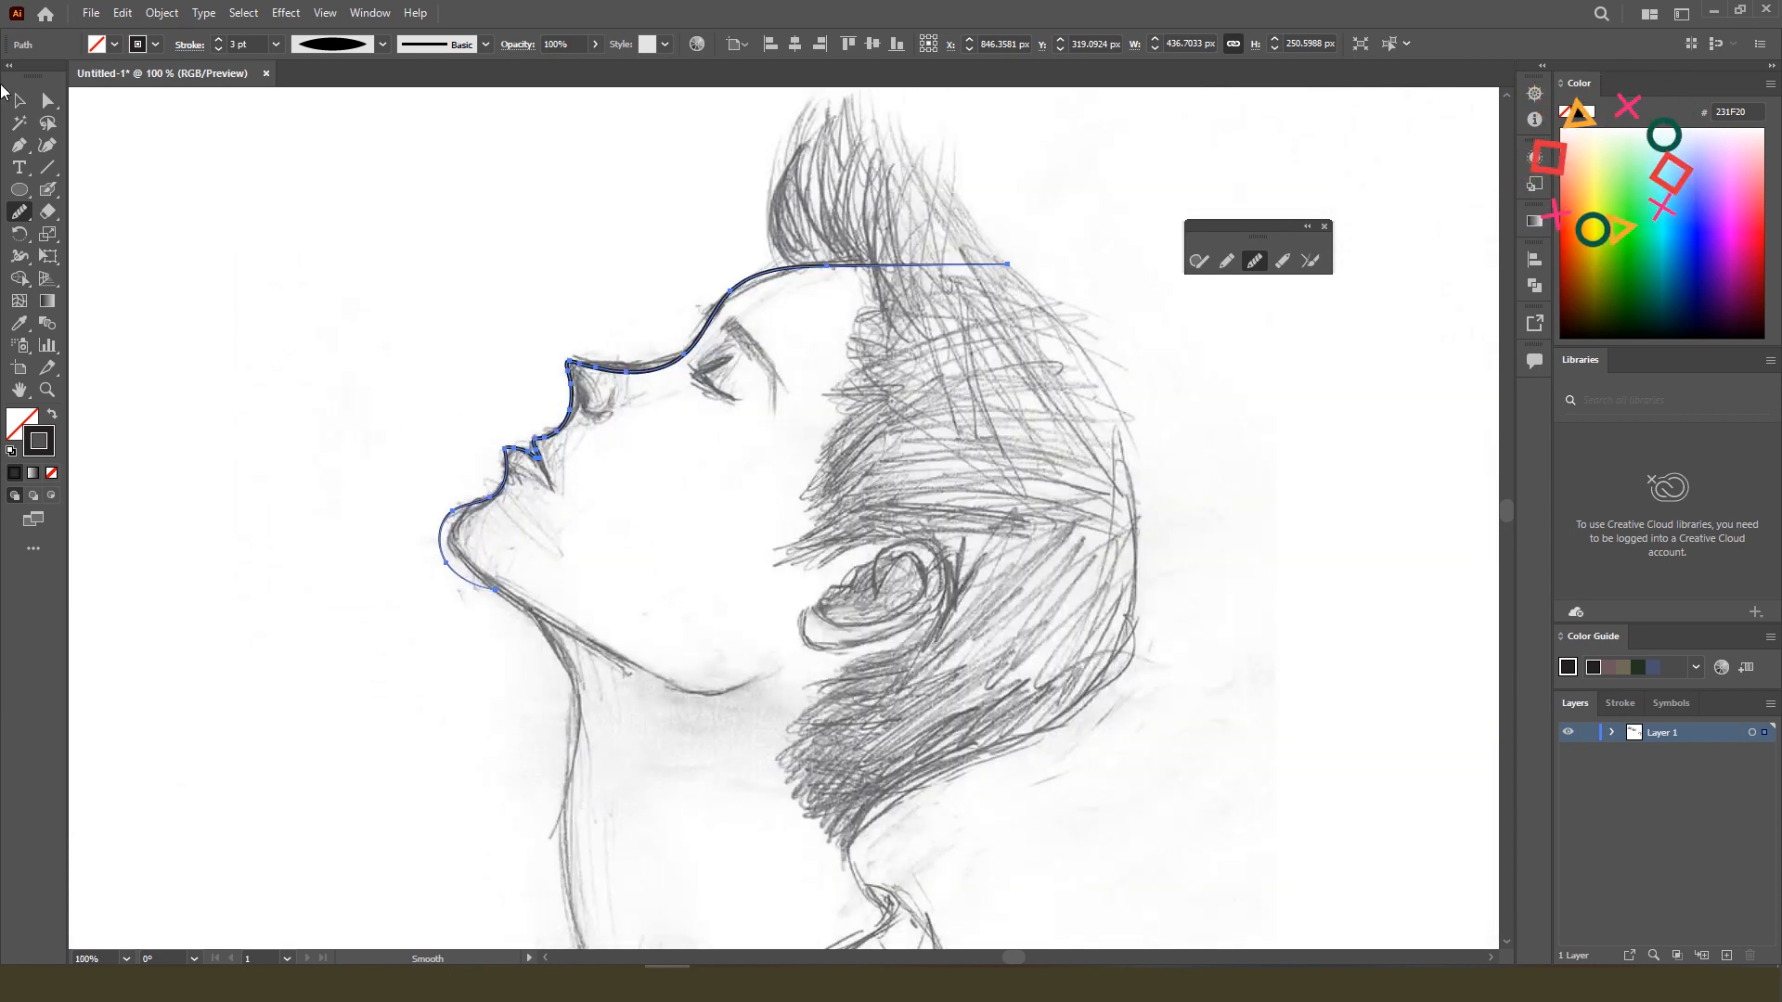
left_click(19, 99)
left_click(553, 290)
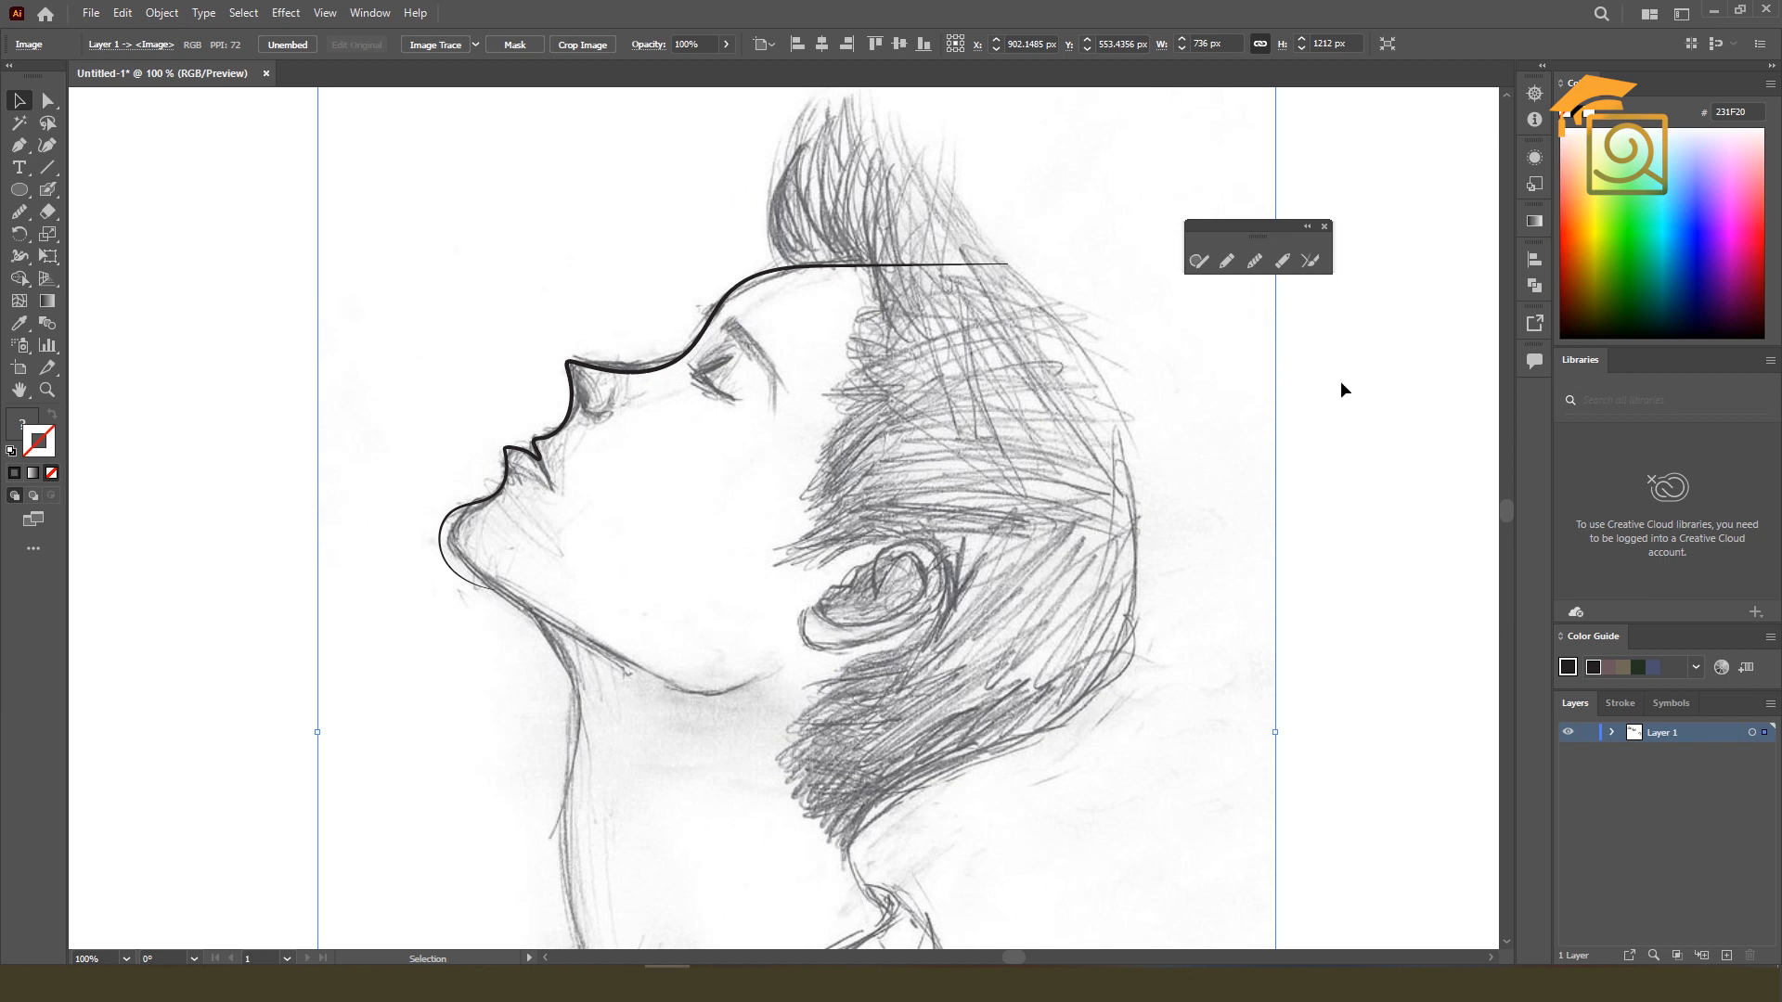
left_click(1447, 406)
Trace the front of the neck with the Pencil tool, including the V-shaped turn at its base, up to the chin.
scroll(636, 307, "down", 1)
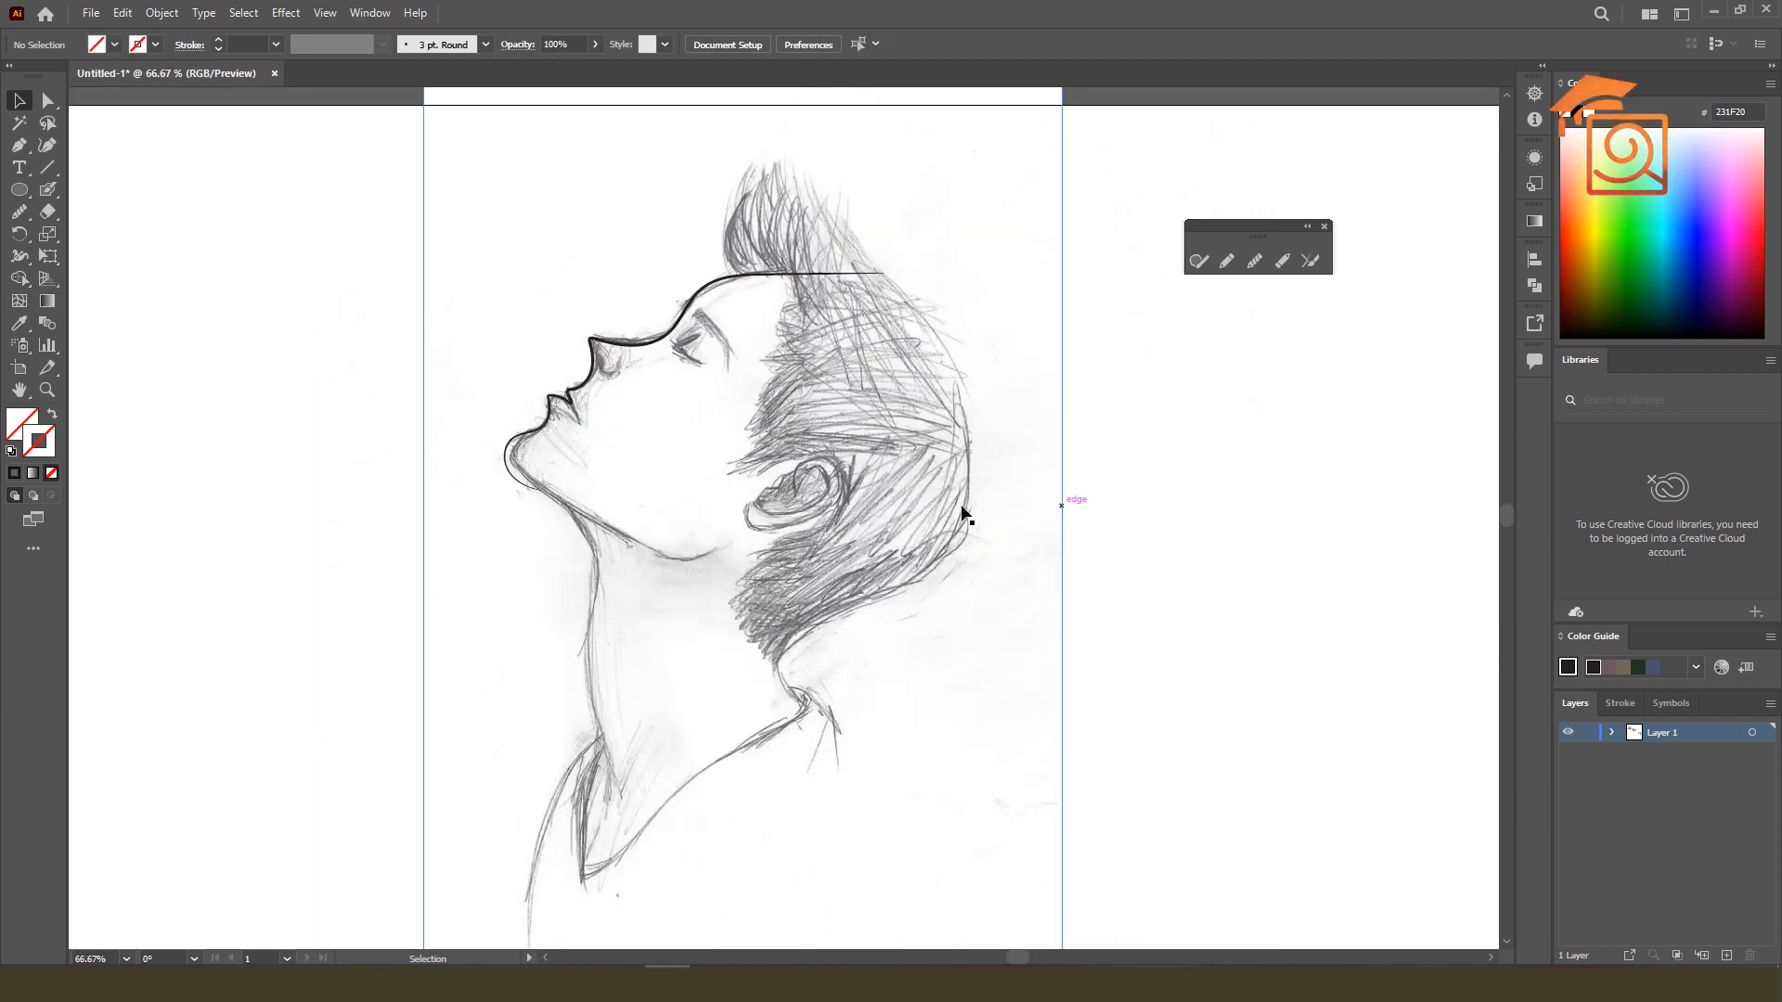
scroll(1268, 656, "down", 2)
left_click(648, 405)
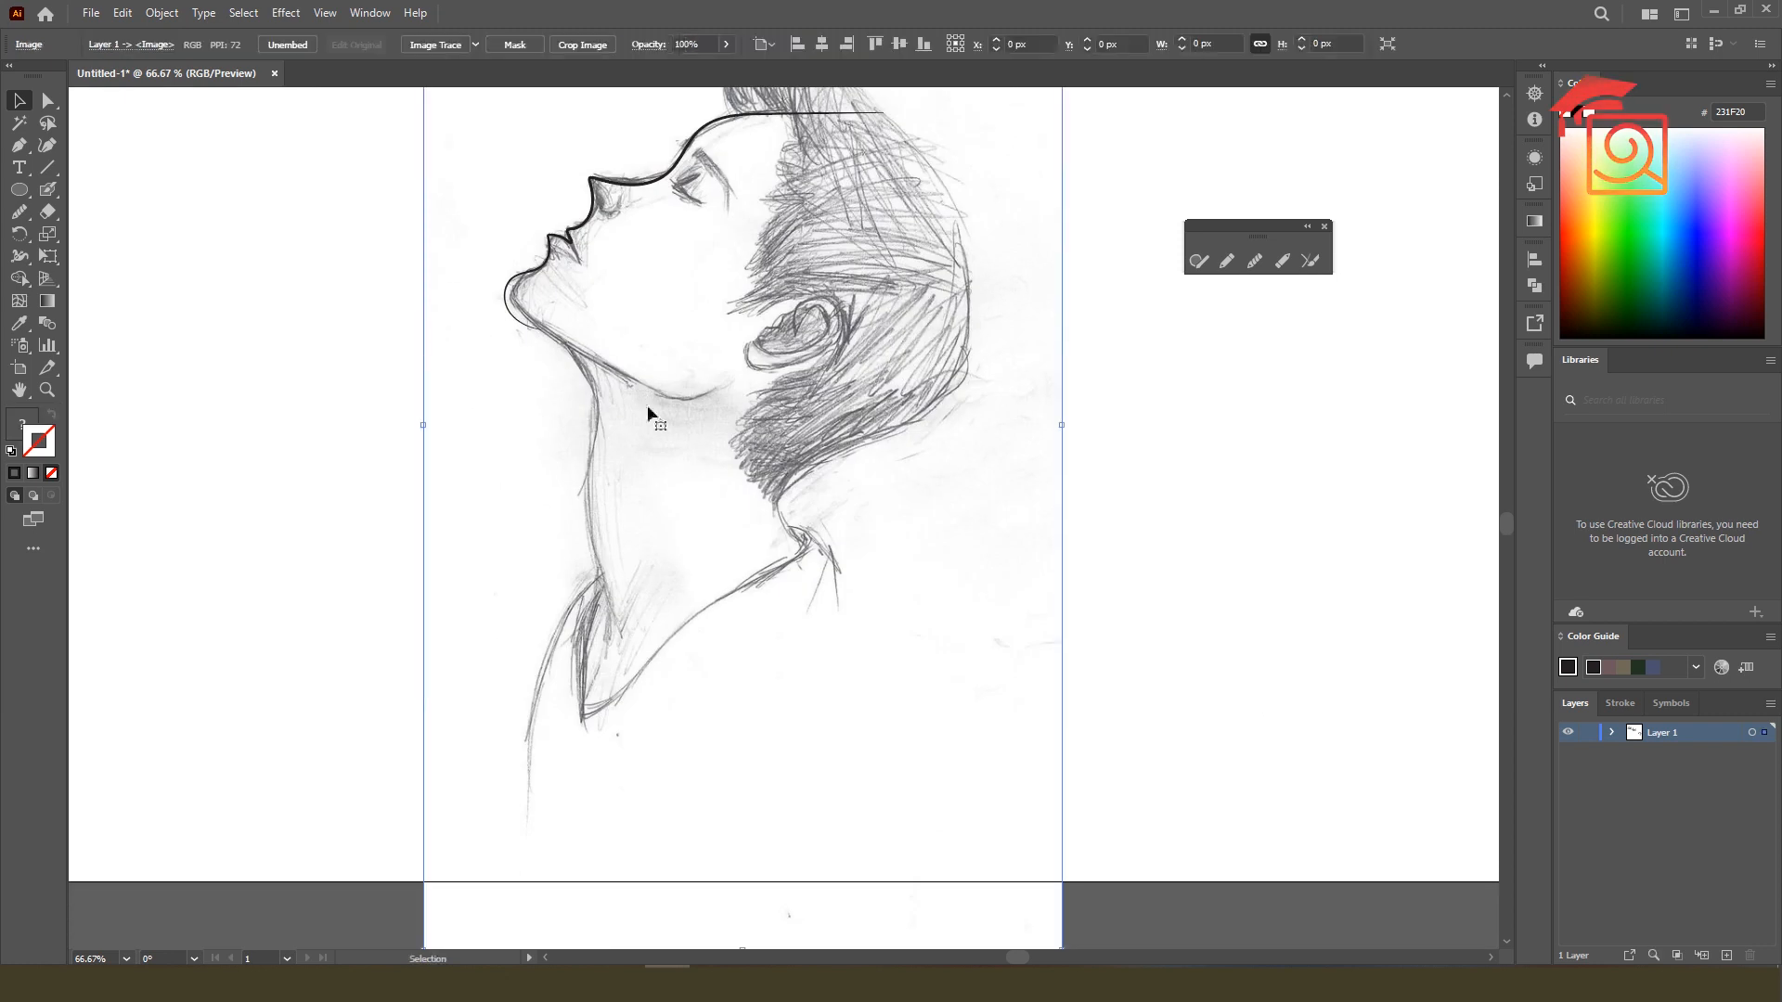
left_click(141, 230)
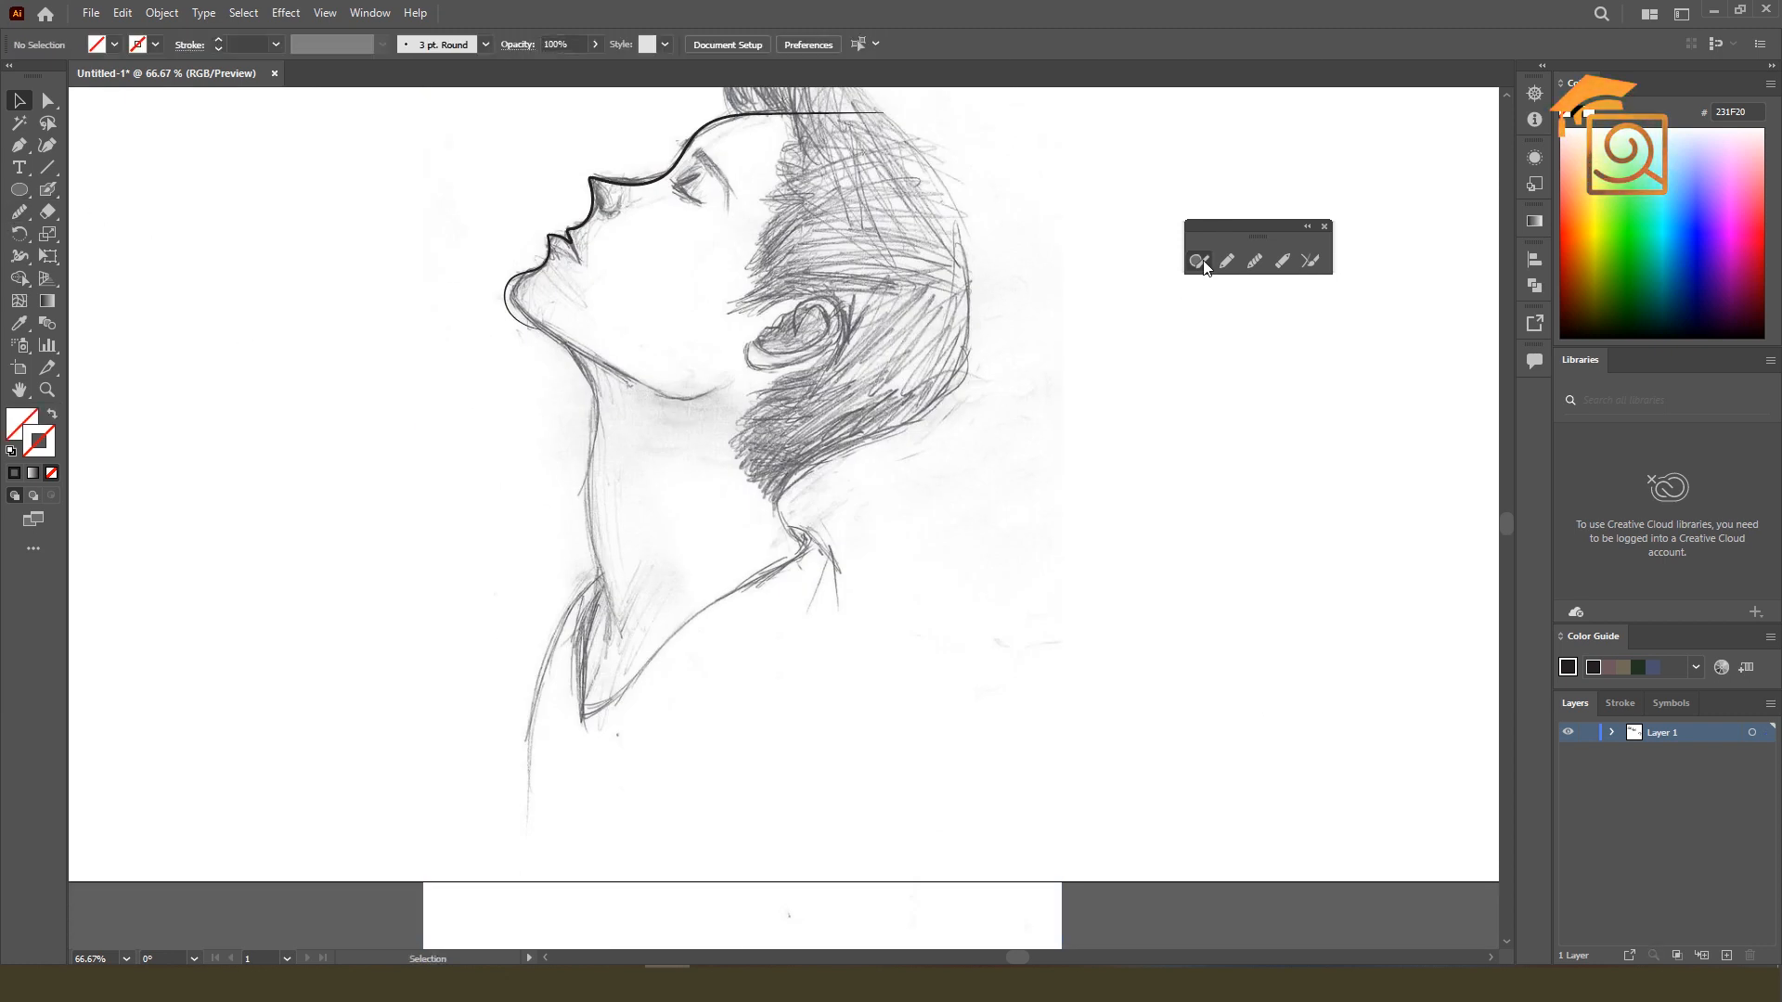
left_click(1226, 261)
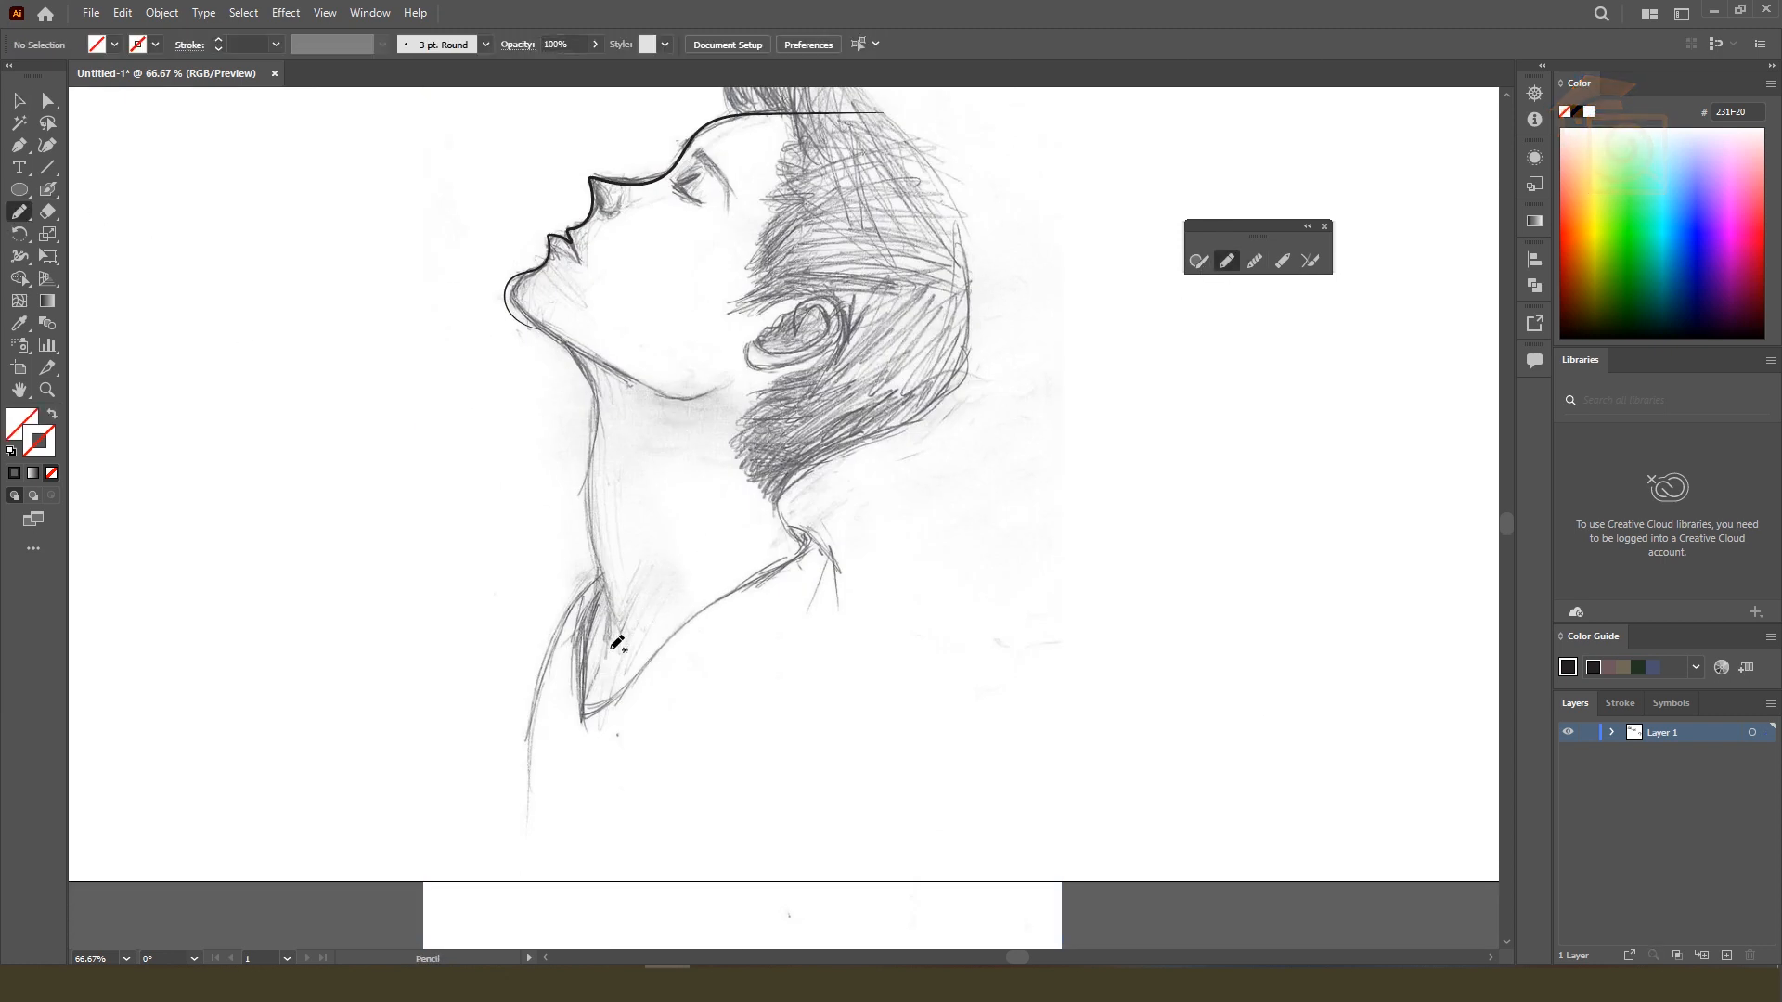
mouse_move(659, 559)
left_mouse_down()
mouse_move(620, 642)
mouse_move(601, 536)
left_mouse_up()
mouse_move(597, 395)
left_mouse_down()
mouse_move(575, 345)
mouse_move(526, 332)
left_mouse_up()
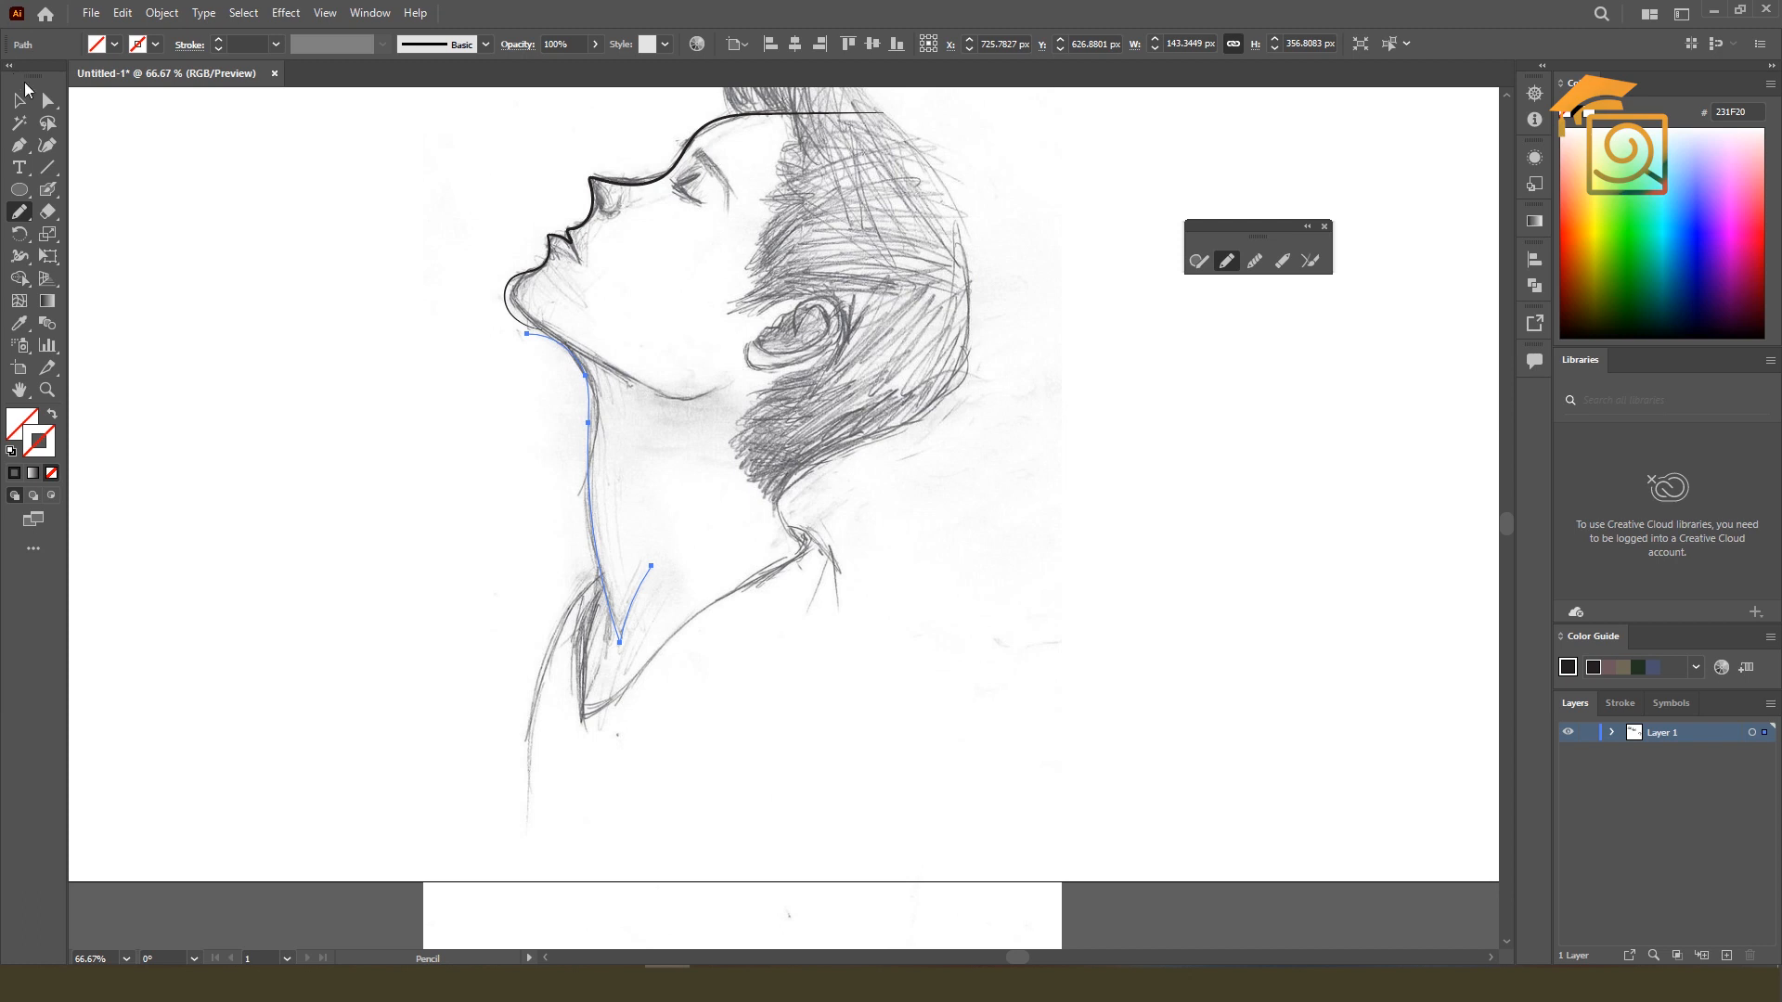
Move the neck line's upper end point up to meet the underside of the chin and clear the selection.
left_click(49, 100)
left_click_drag(526, 336, 529, 326)
left_click(482, 375)
Select the neck line and copy the face outline's 3 pt black stroke onto it with the Eyedropper.
key("v")
left_click(588, 464)
left_click(18, 323)
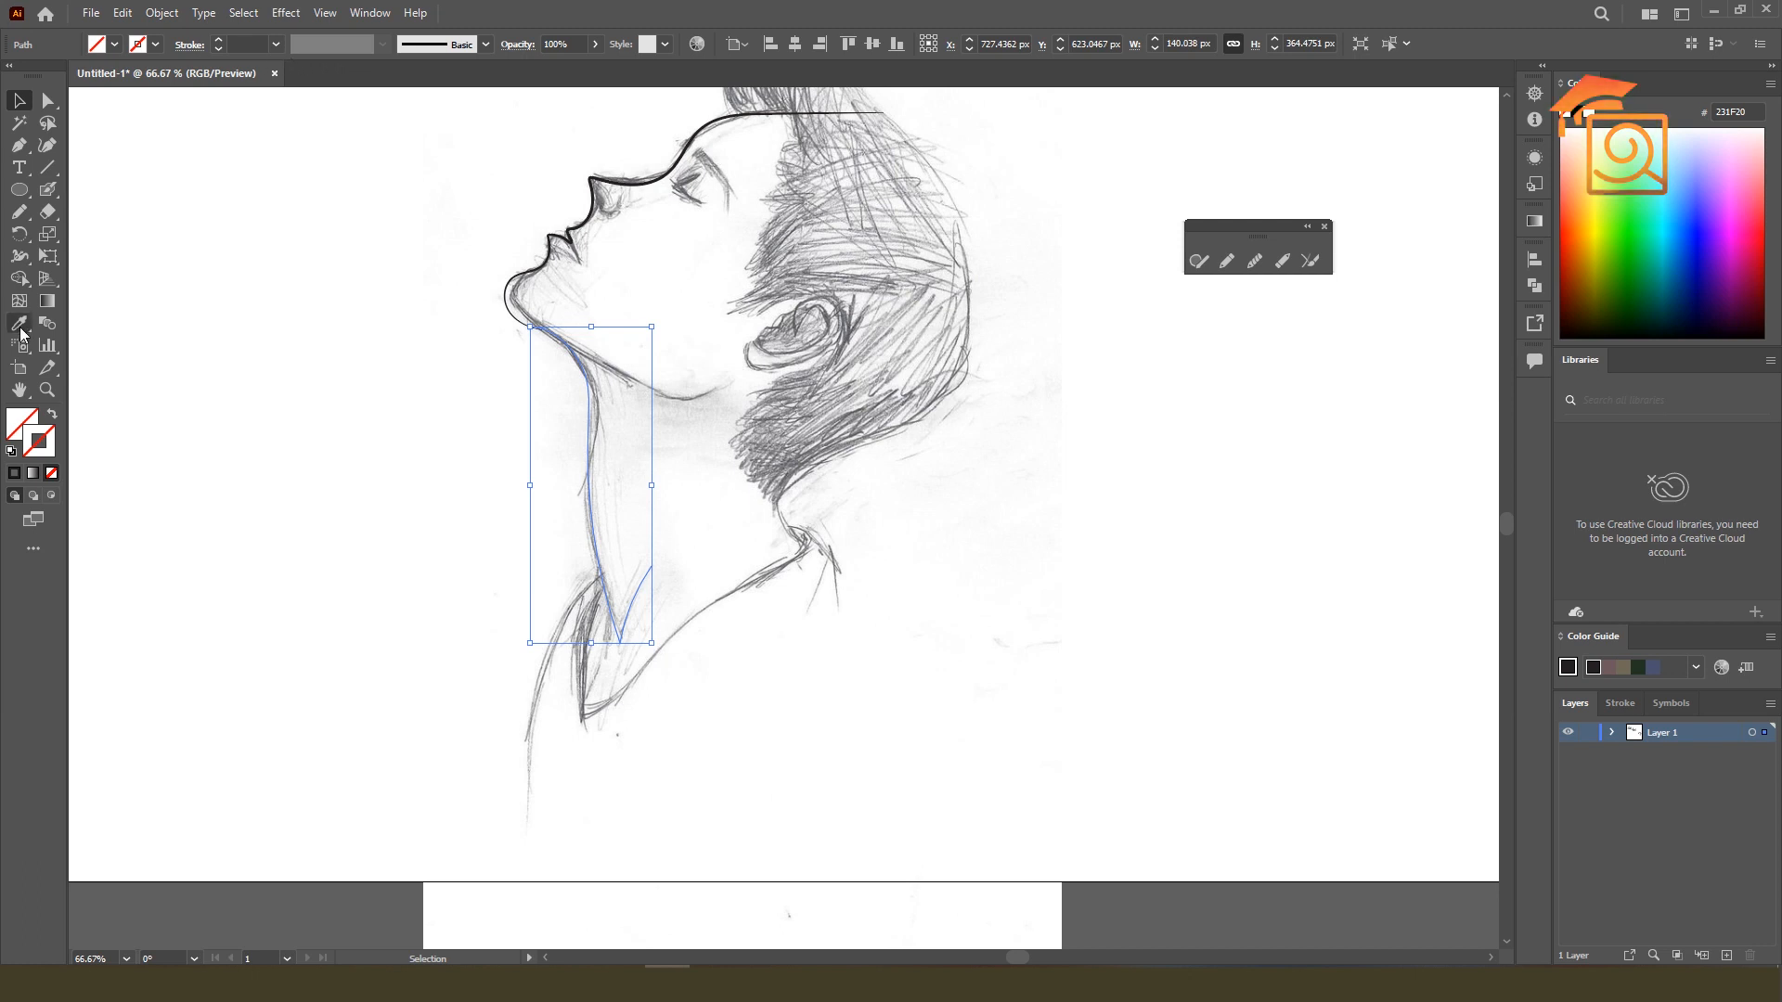
left_click(559, 228)
left_click(19, 100)
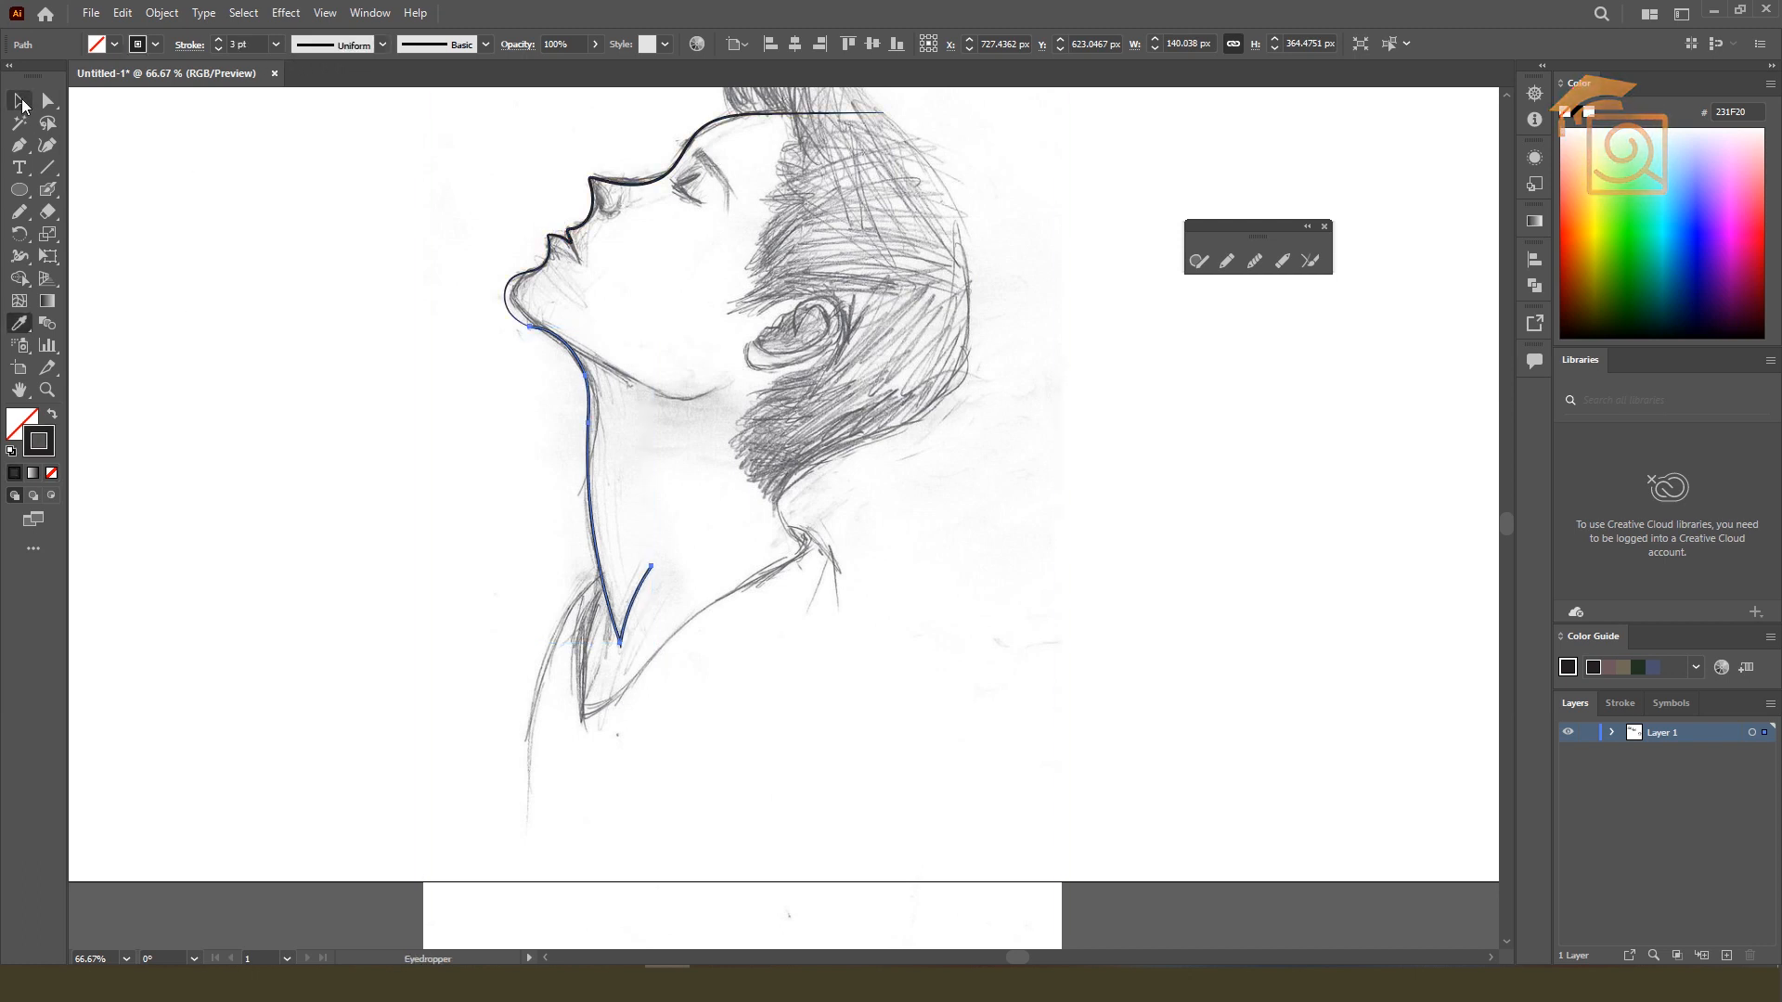
Apply Width Profile 1 to the neck line, inspect its tapered V tip up close and deselect it.
left_click(382, 46)
left_click(325, 109)
left_click(727, 637)
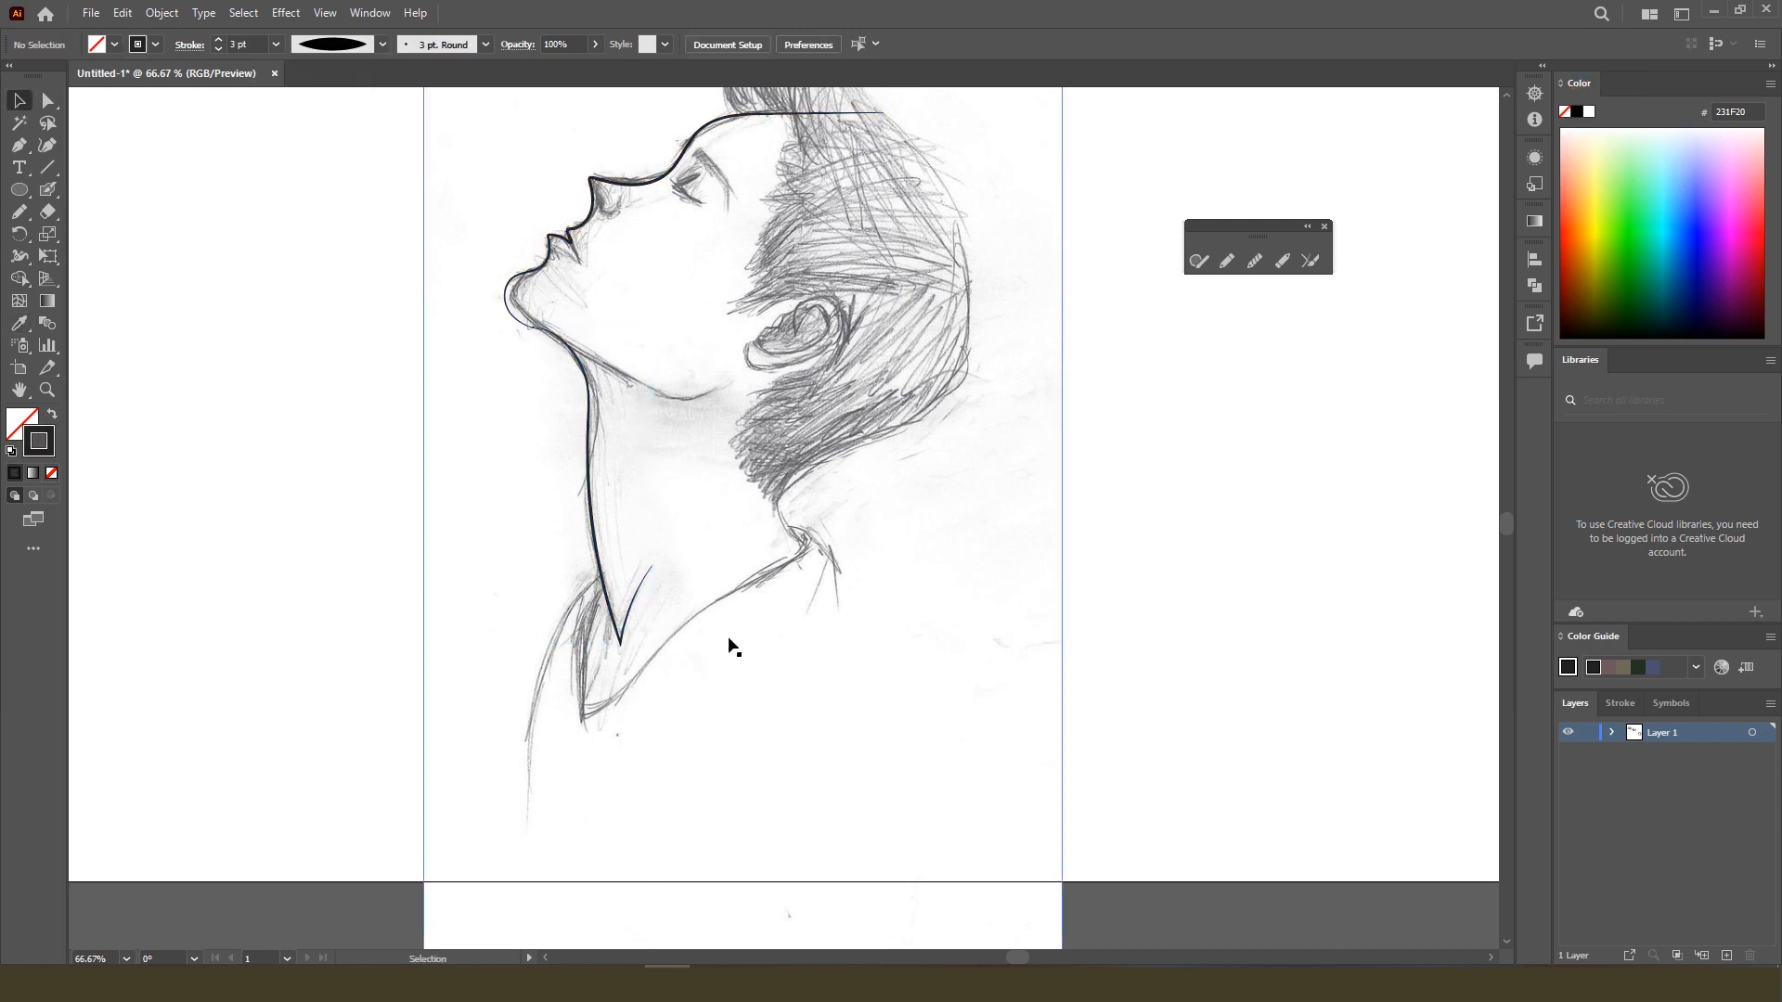
scroll(616, 597, "up", 5)
scroll(628, 745, "up", 1)
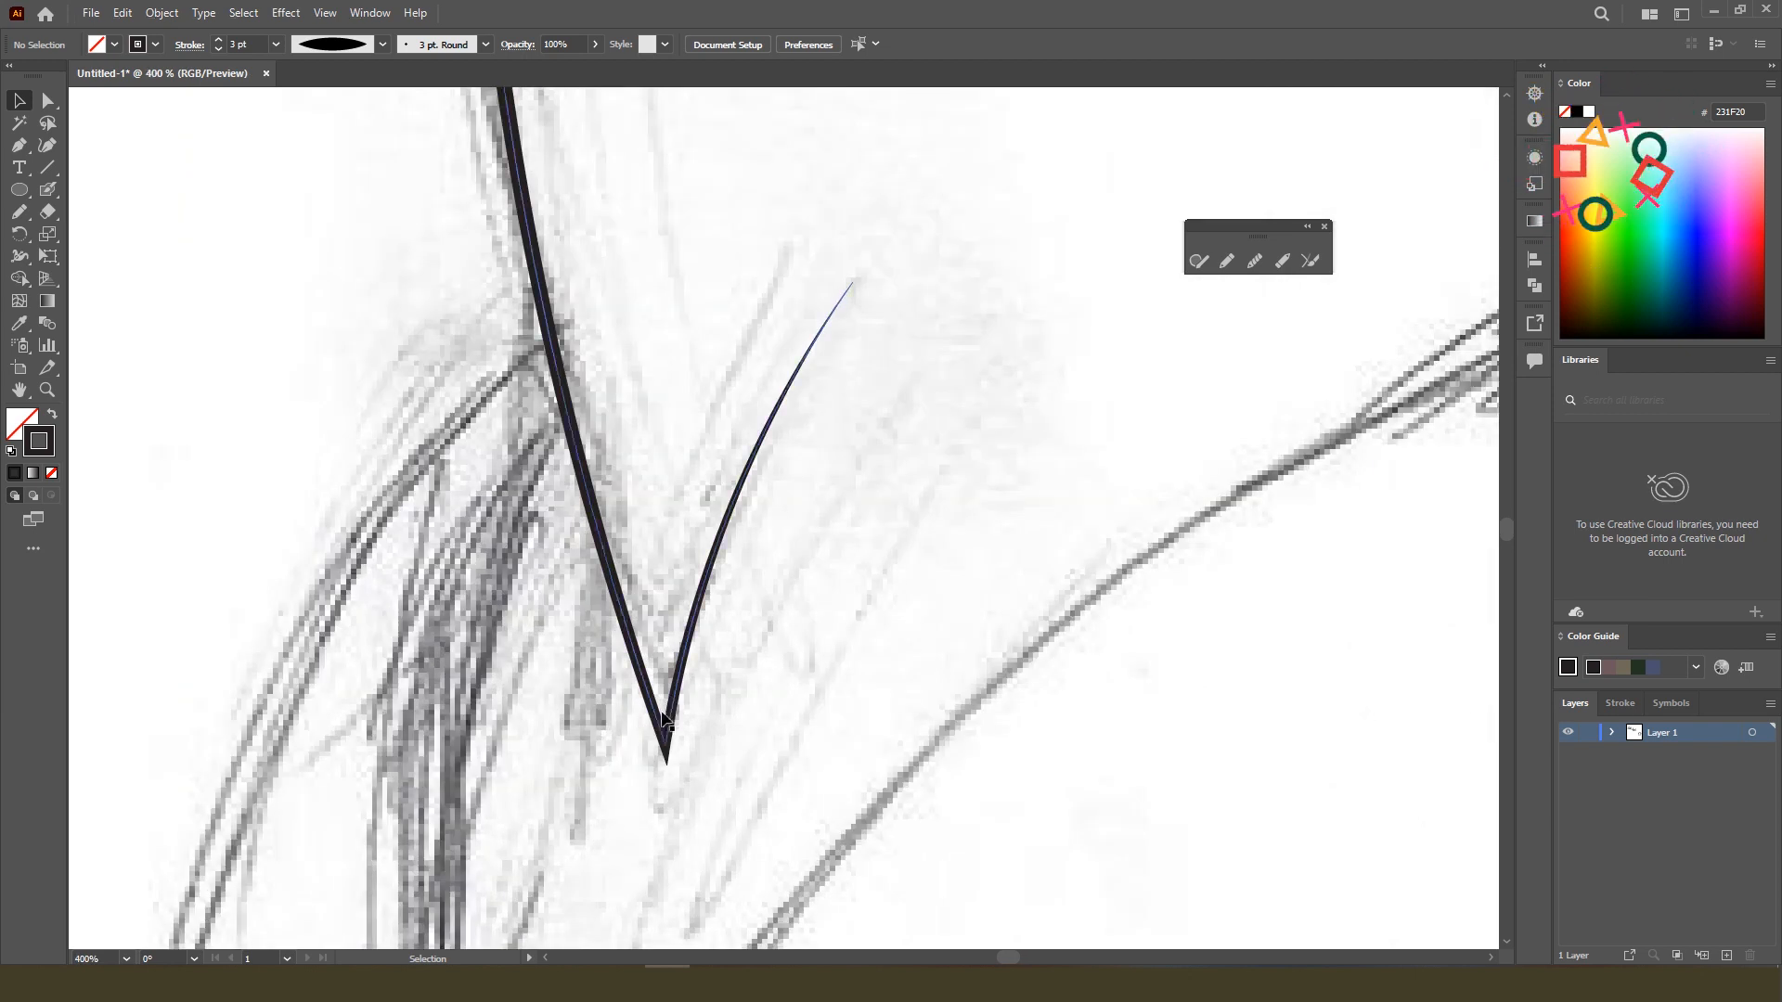
left_click(632, 624)
scroll(632, 623, "down", 4)
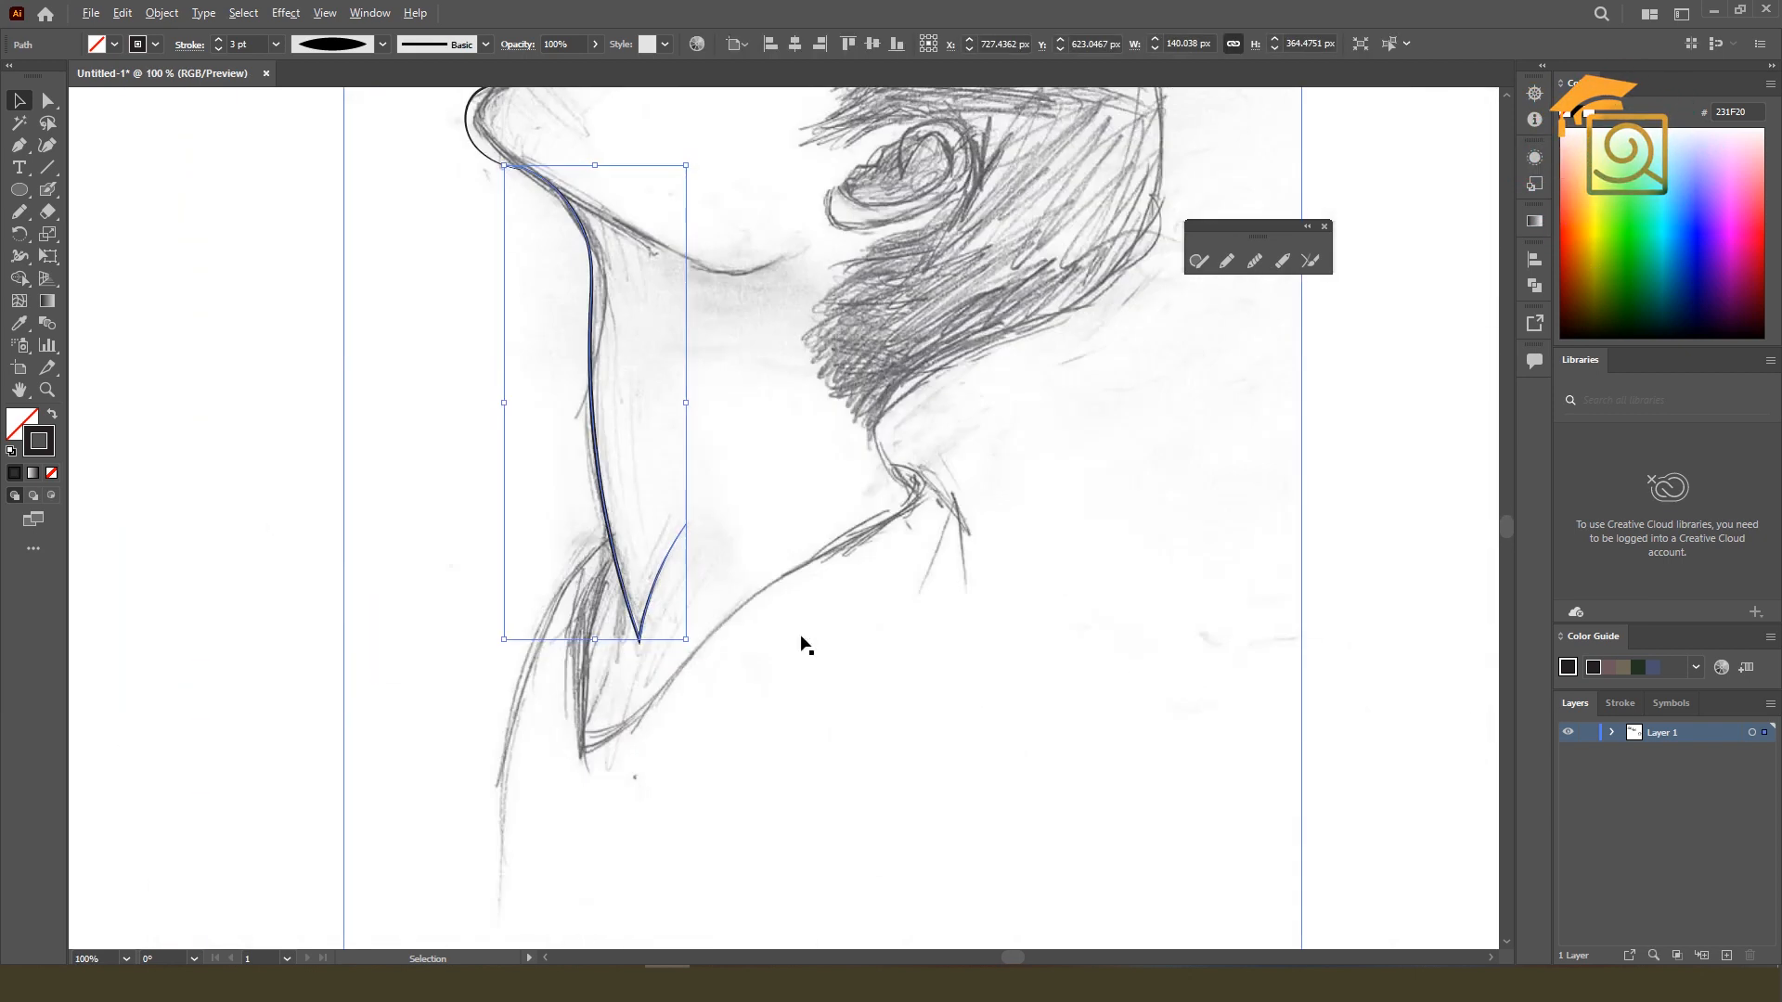
left_click(1244, 513)
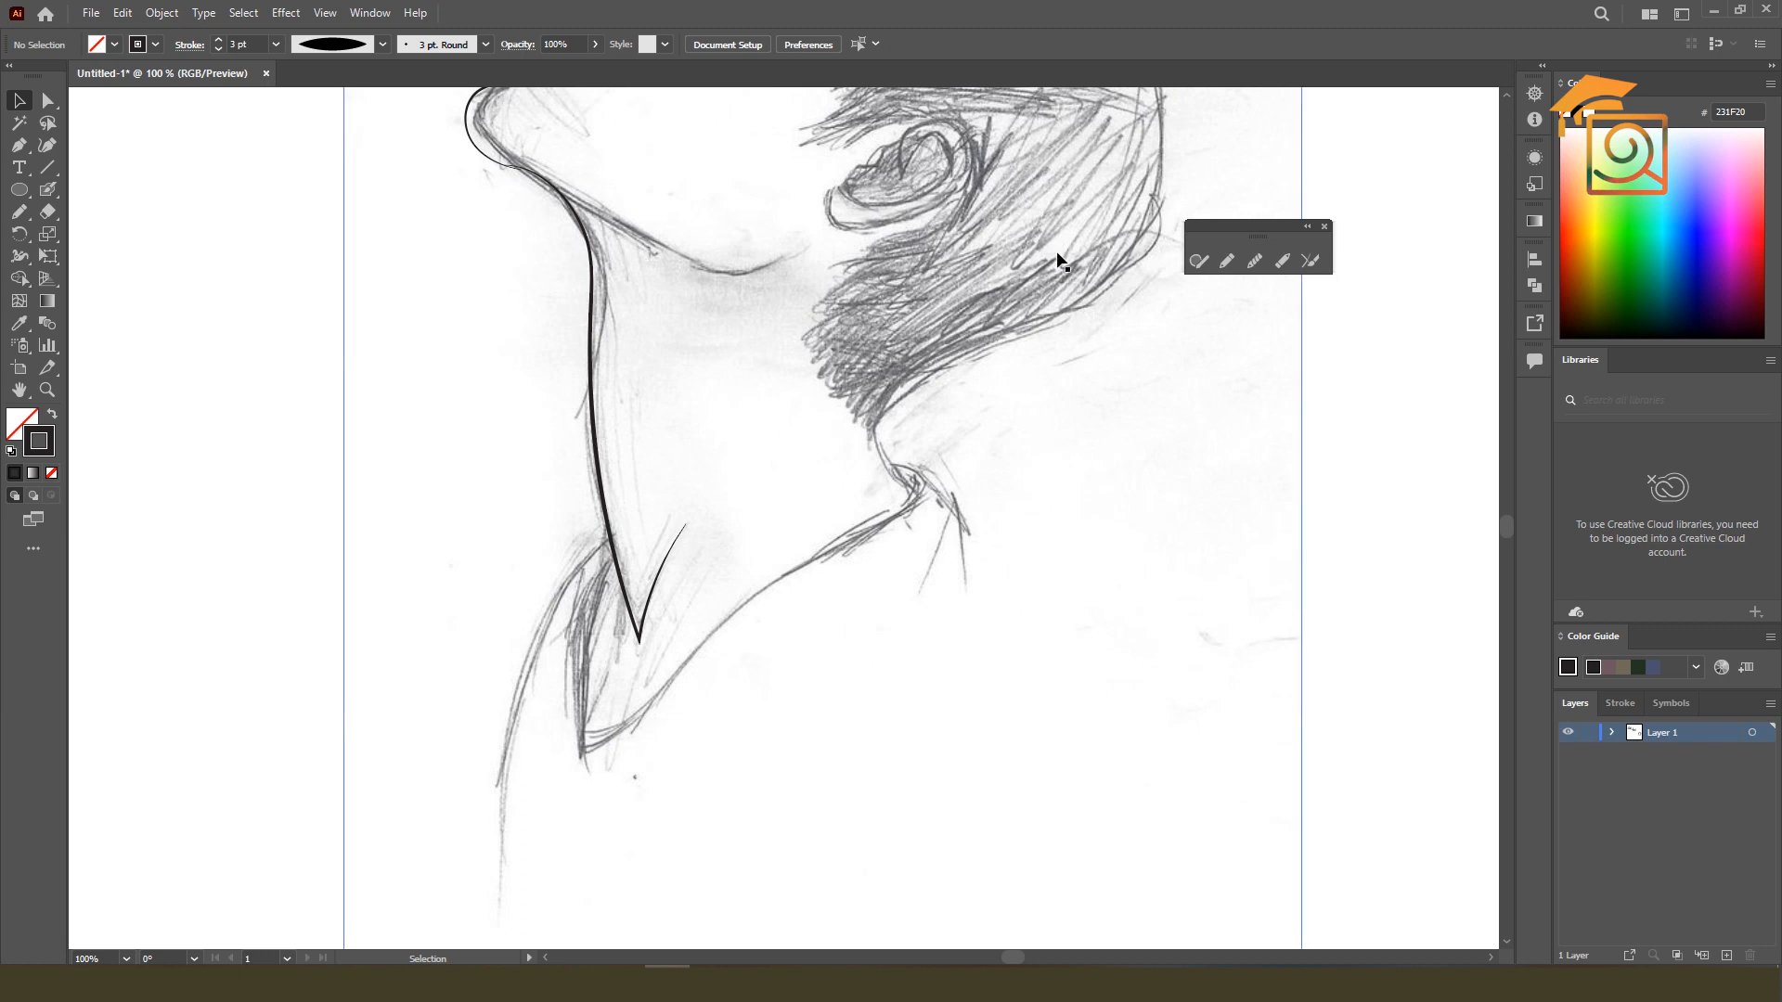
Trace the collar line with the Pencil tool from the collar's lowest point up towards the back of the neck.
key("n")
left_click_drag(583, 751, 697, 661)
mouse_move(773, 570)
left_mouse_down()
mouse_move(898, 523)
mouse_move(840, 451)
left_mouse_up()
Reshape the upper end of the collar line so it reaches the hairline at the nape, then deselect it.
key("a")
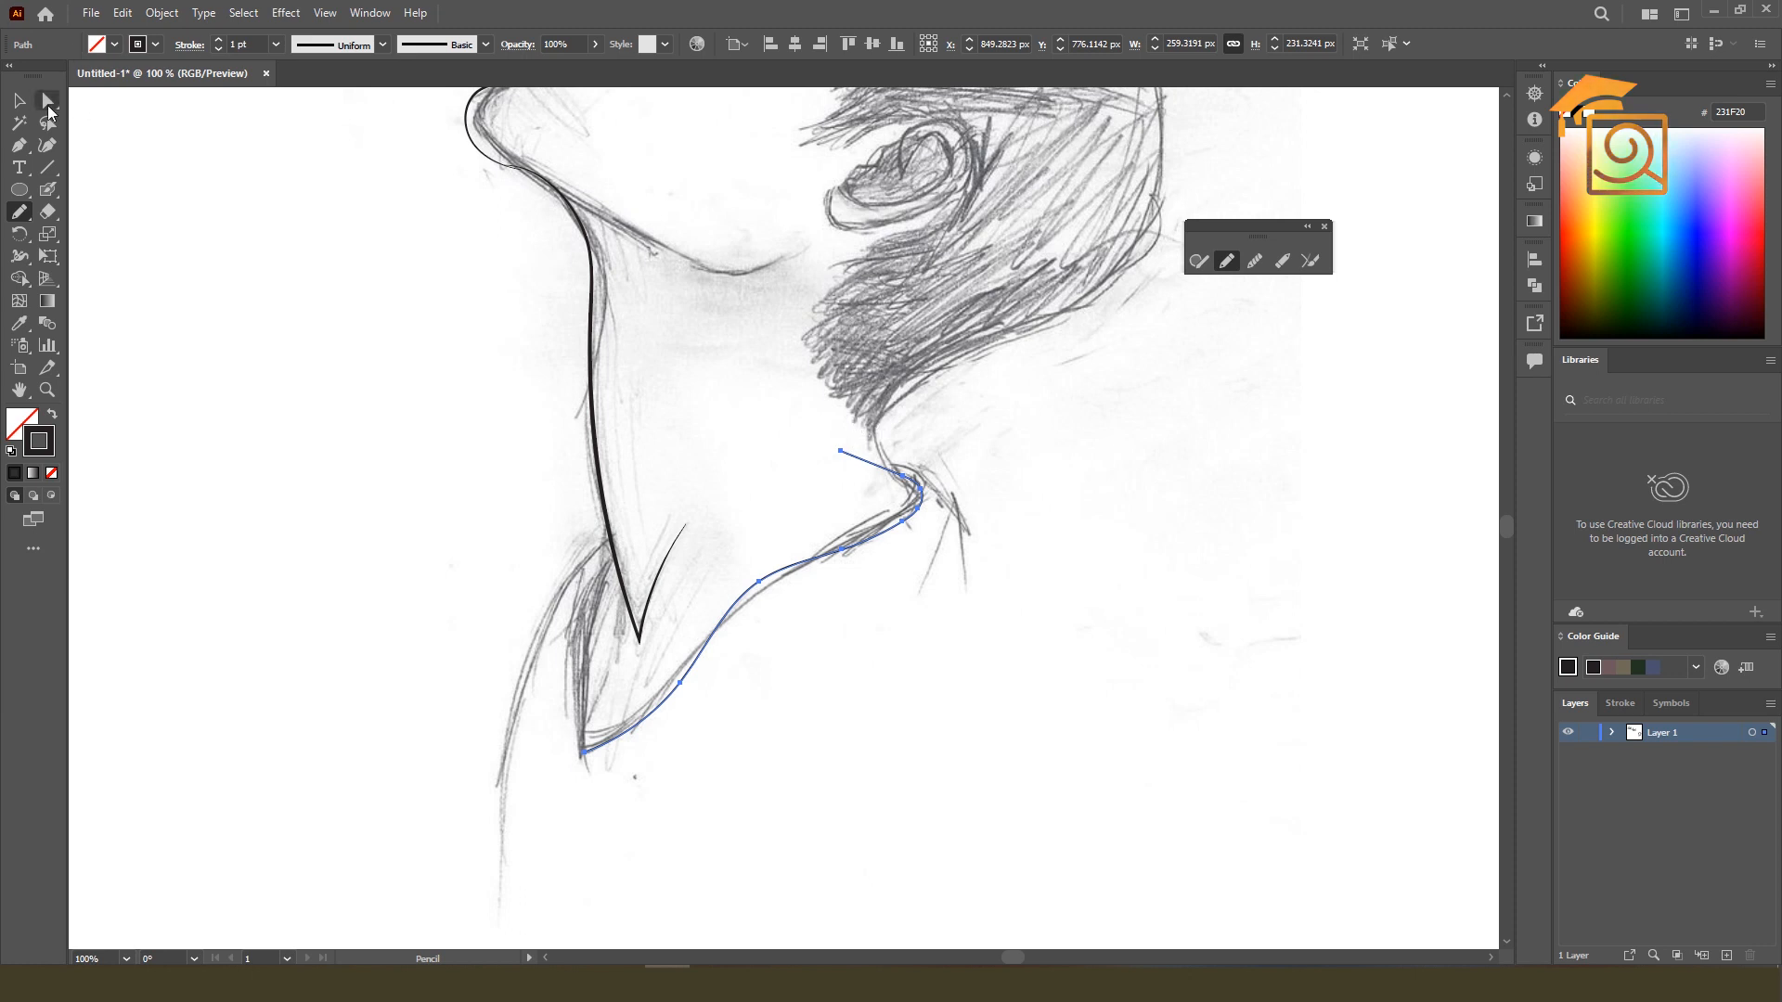
mouse_move(841, 451)
left_mouse_down()
mouse_move(872, 423)
mouse_move(877, 450)
left_mouse_up()
key("ctrl+z")
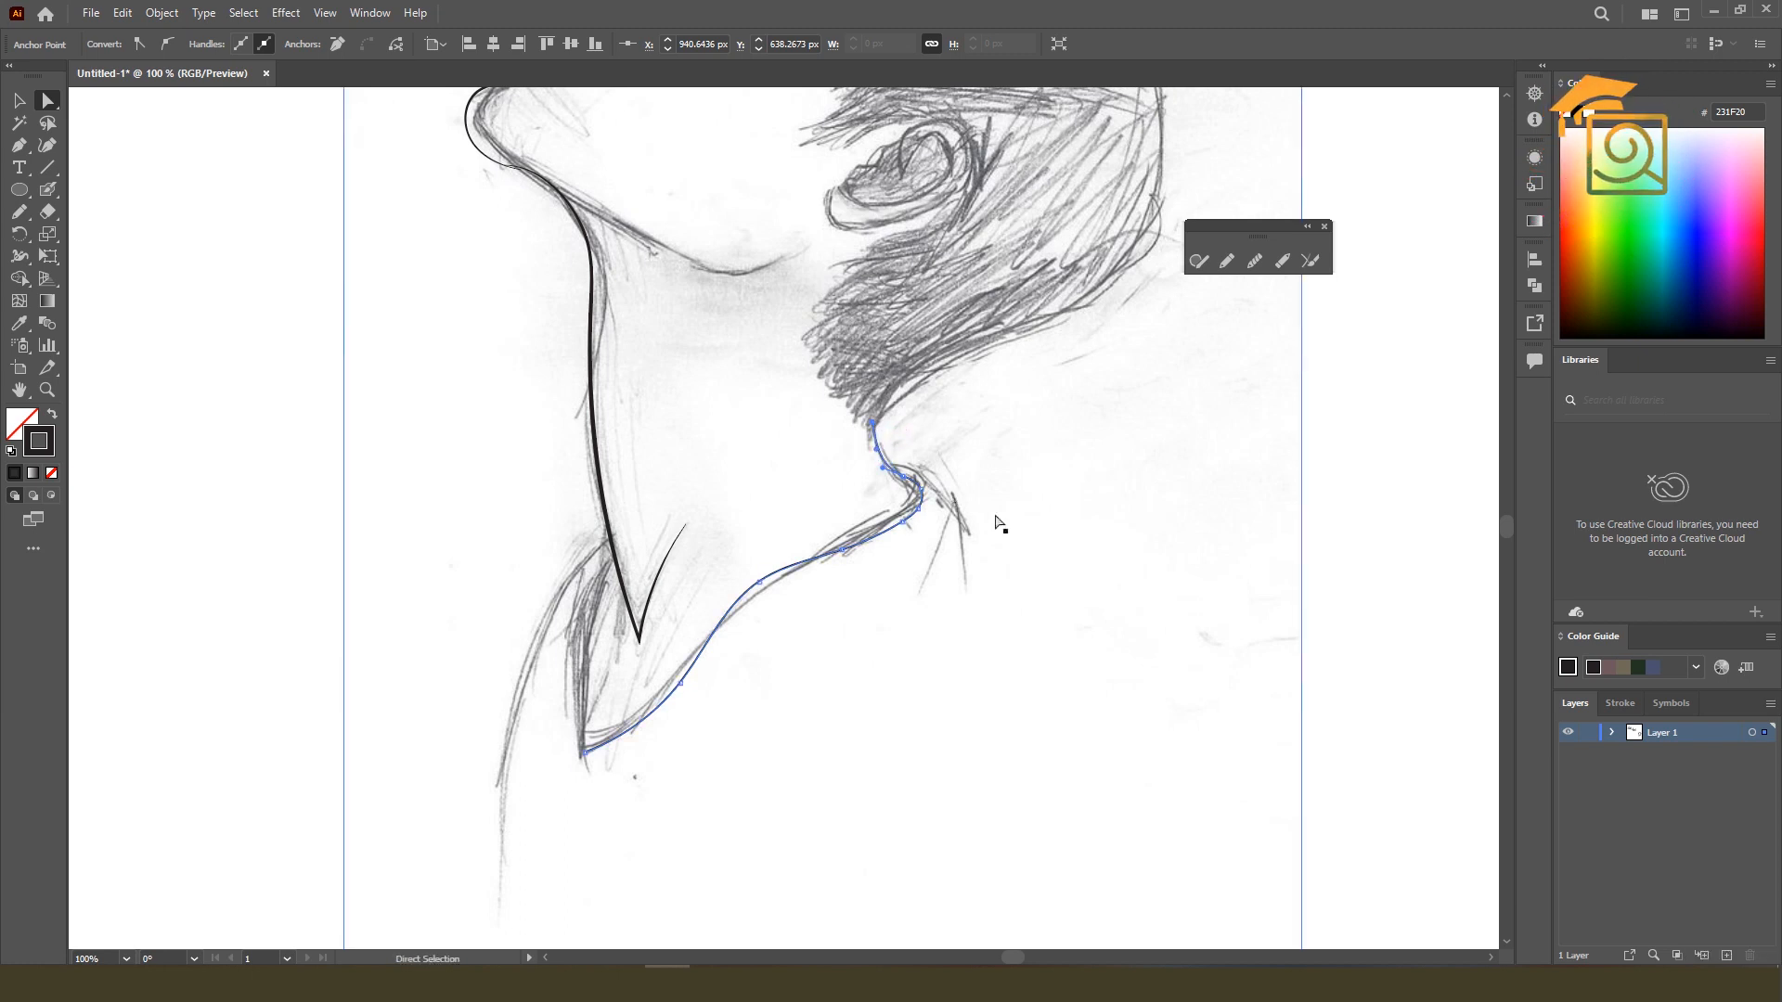
left_click(275, 357)
Select the collar line and examine its curve up close around the back of the neck with the Smooth tool active.
key("ctrl+equal")
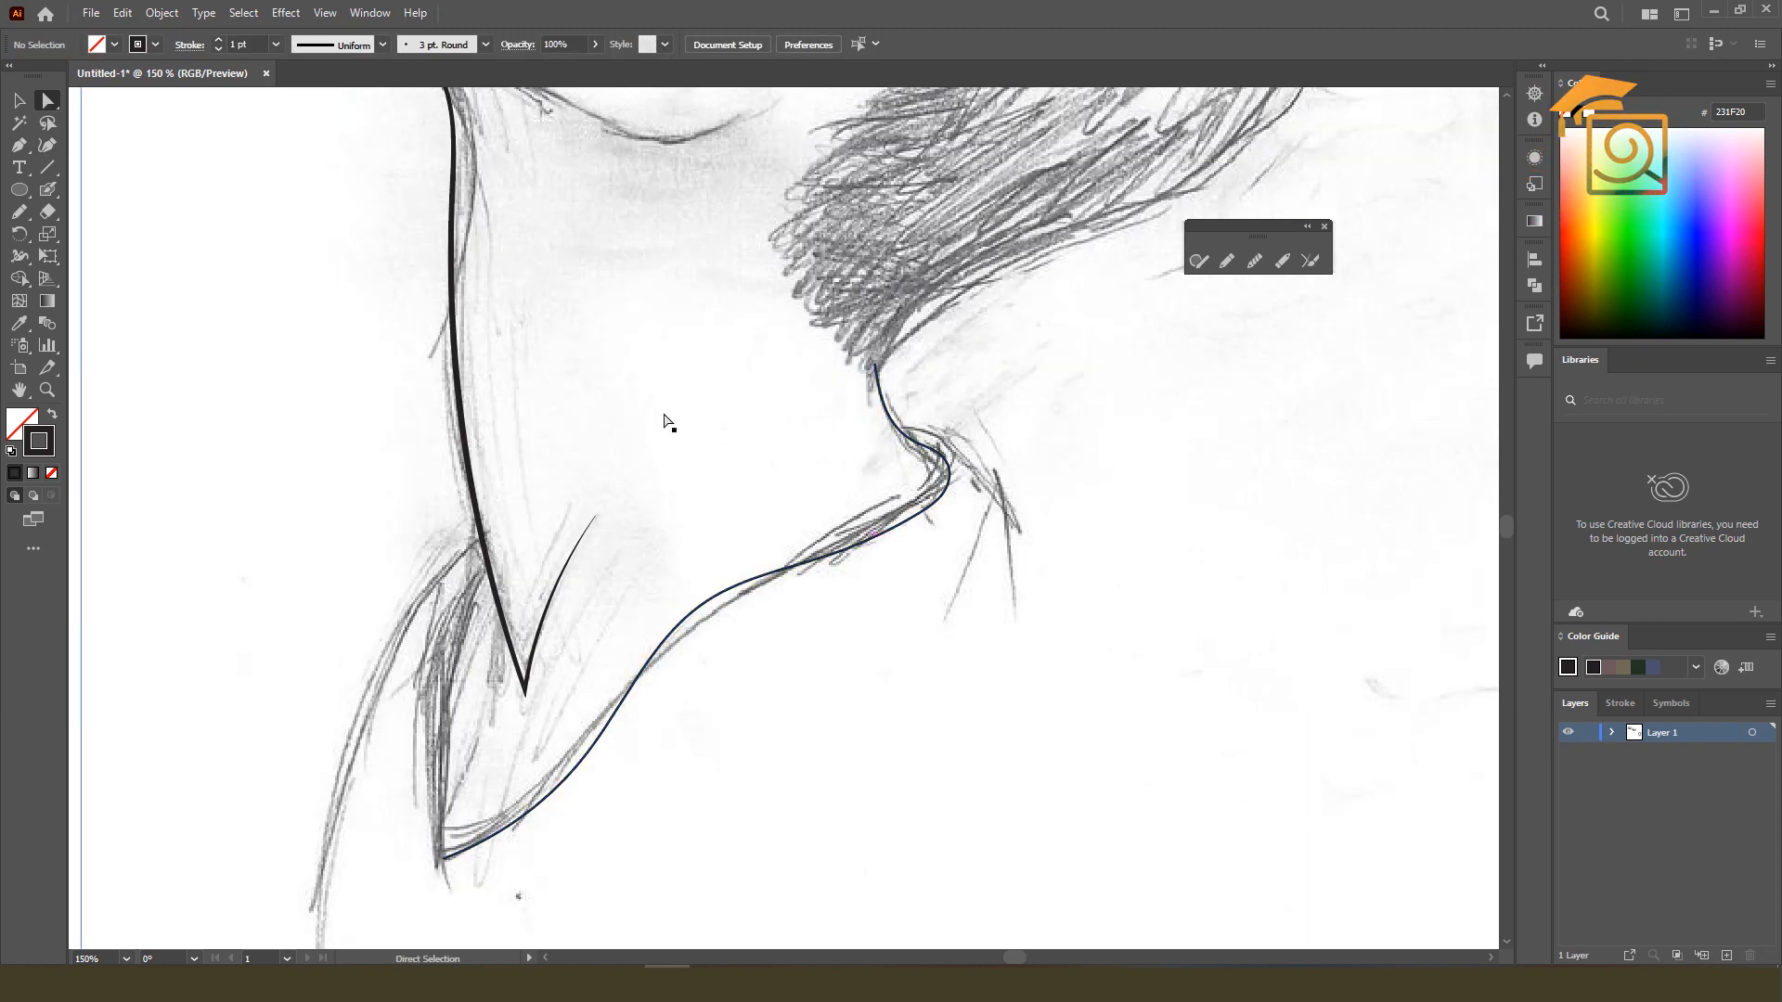
left_click(20, 100)
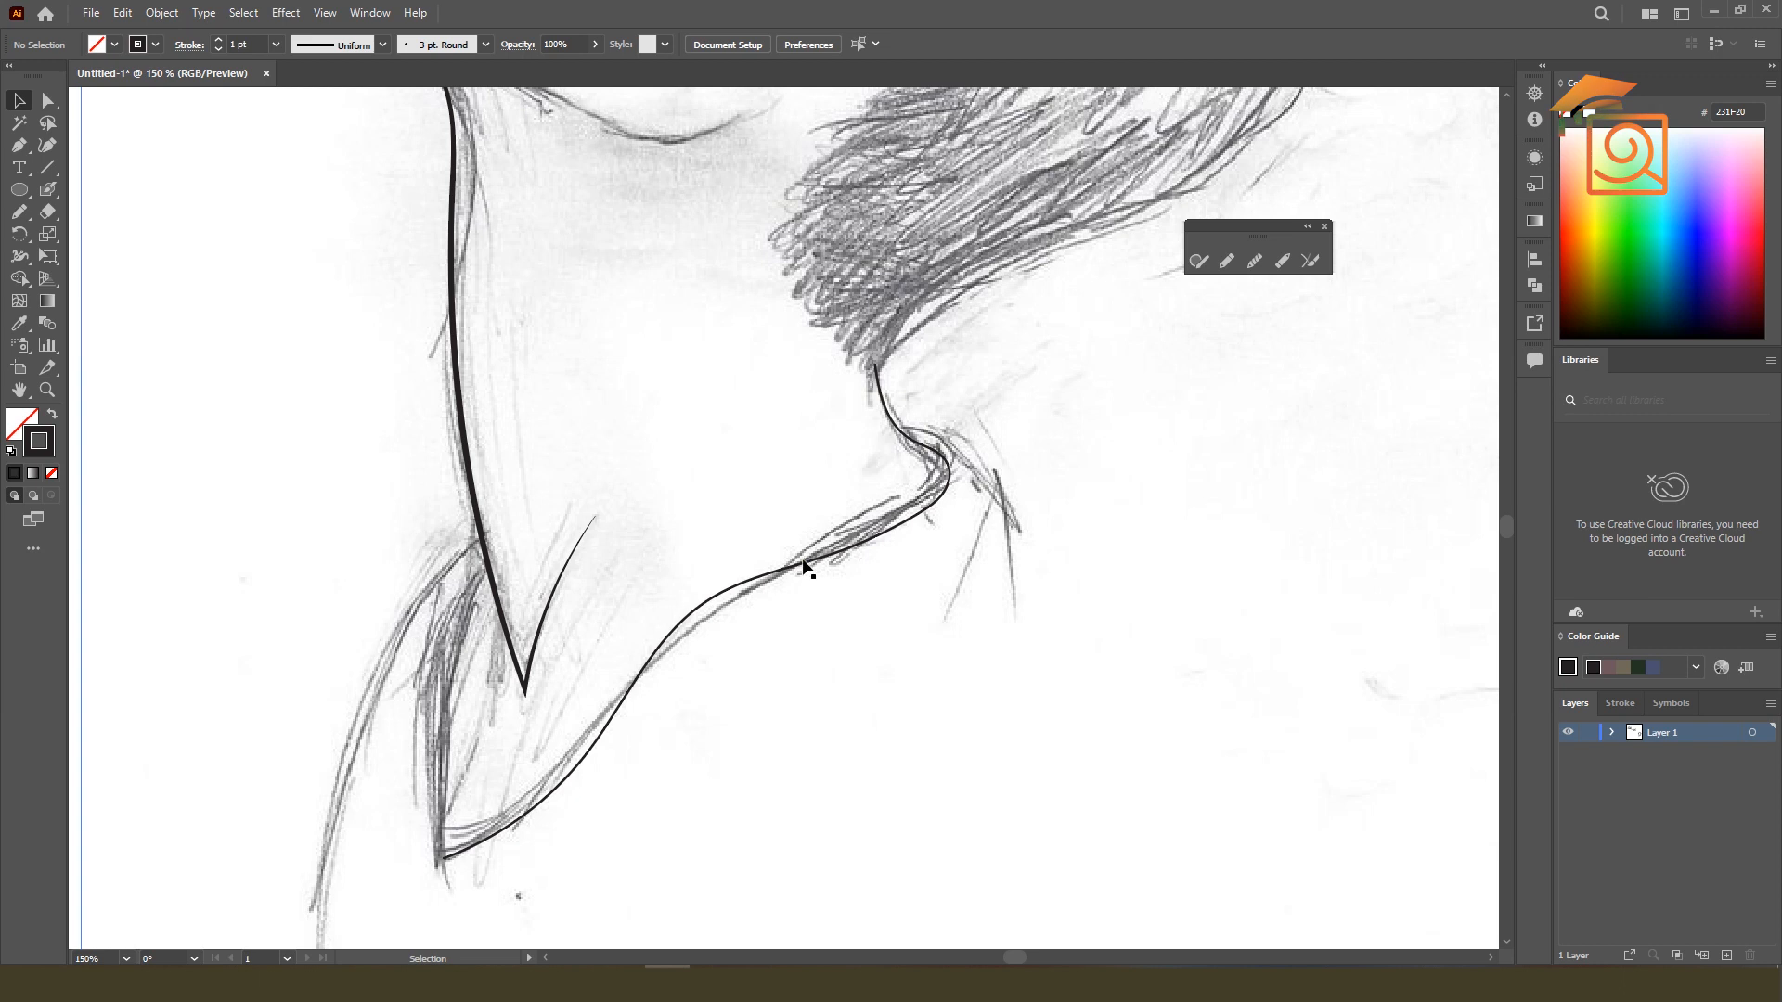
left_click(803, 567)
left_click(1255, 261)
scroll(882, 494, "up", 3)
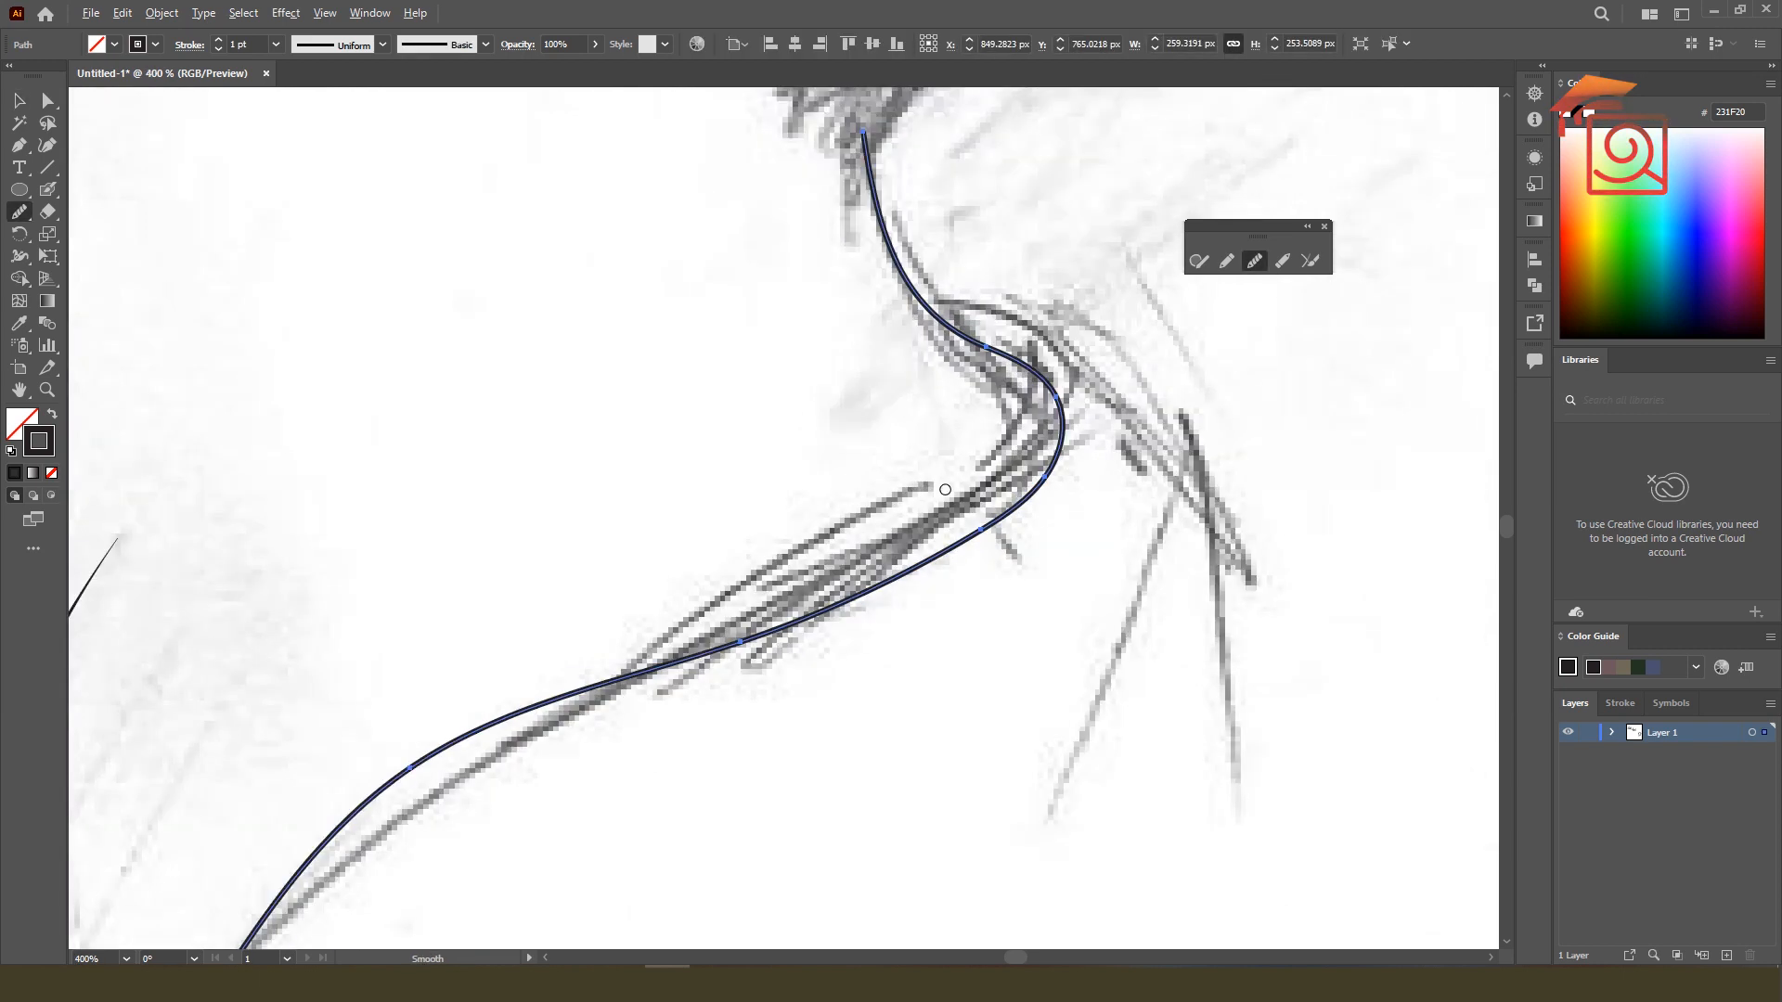
scroll(1017, 423, "down", 2)
scroll(641, 642, "down", 2)
scroll(559, 756, "up", 2)
scroll(560, 756, "down", 2)
Extend the collar line with the Pencil tool from its lowest corner up the front collar edge to the neck.
left_click(19, 100)
left_click(1227, 261)
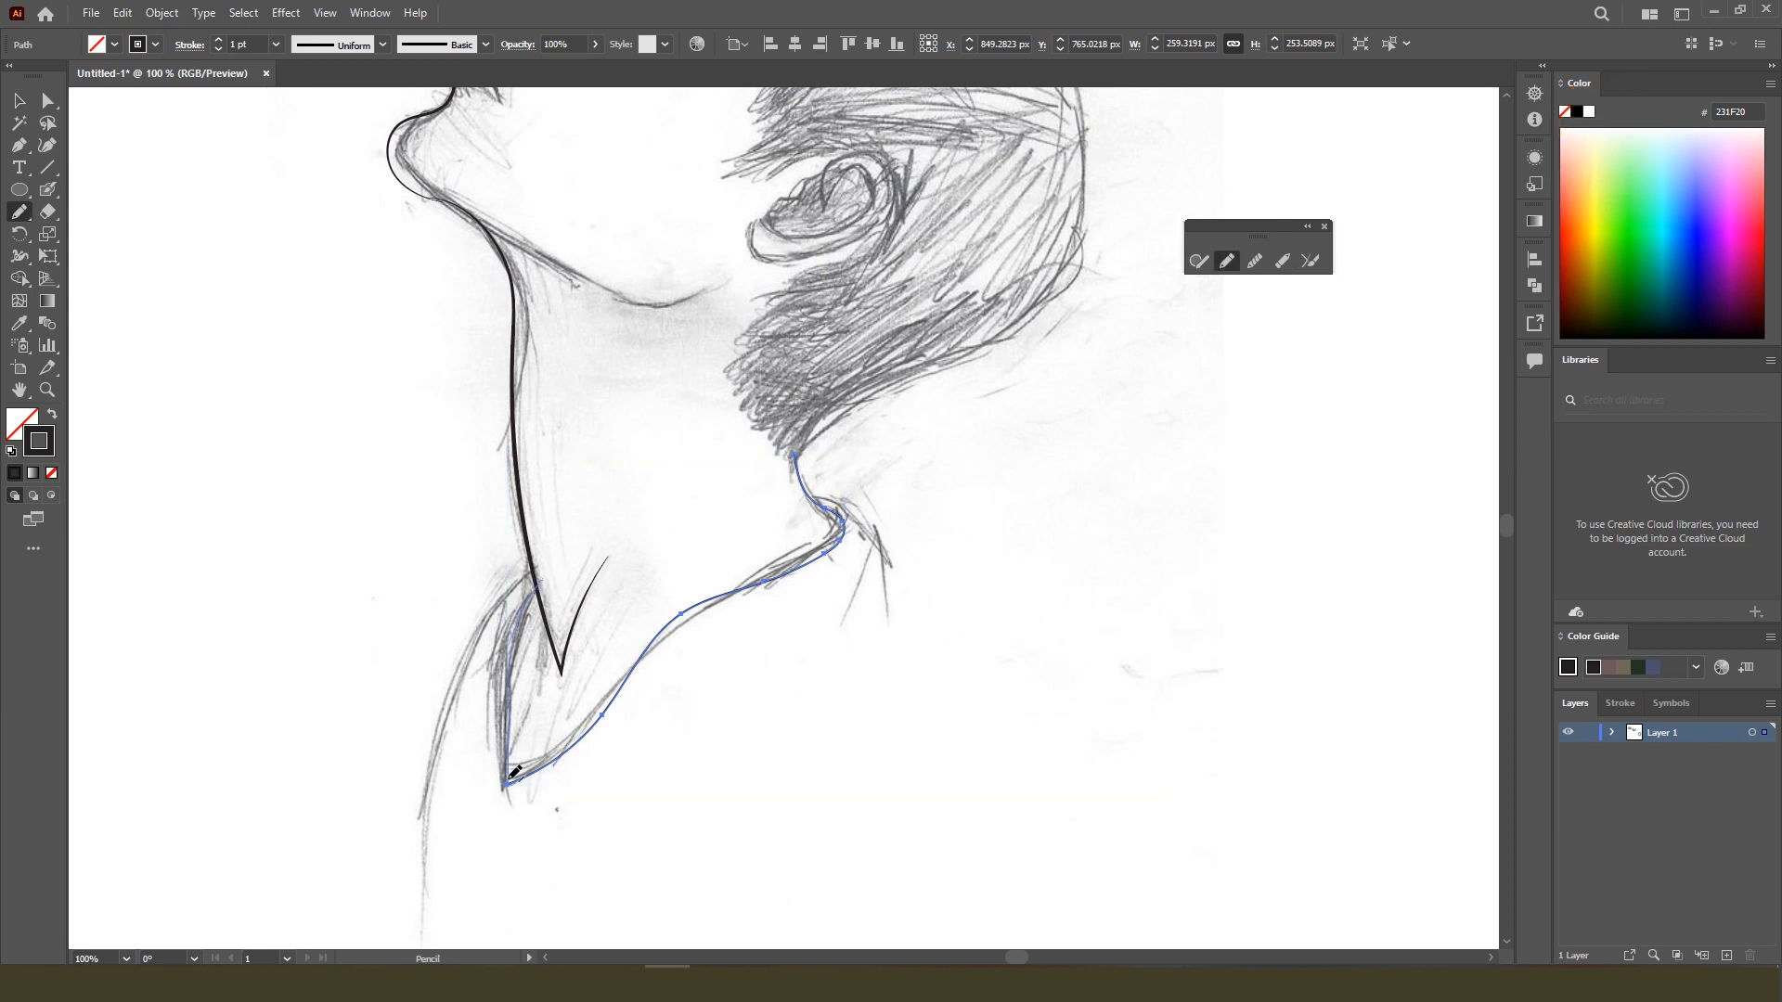
left_click(20, 100)
left_click(702, 489)
Trace the jawline with the Pencil tool from under the chin to just below the ear.
scroll(702, 489, "down", 1)
scroll(702, 489, "down", 1)
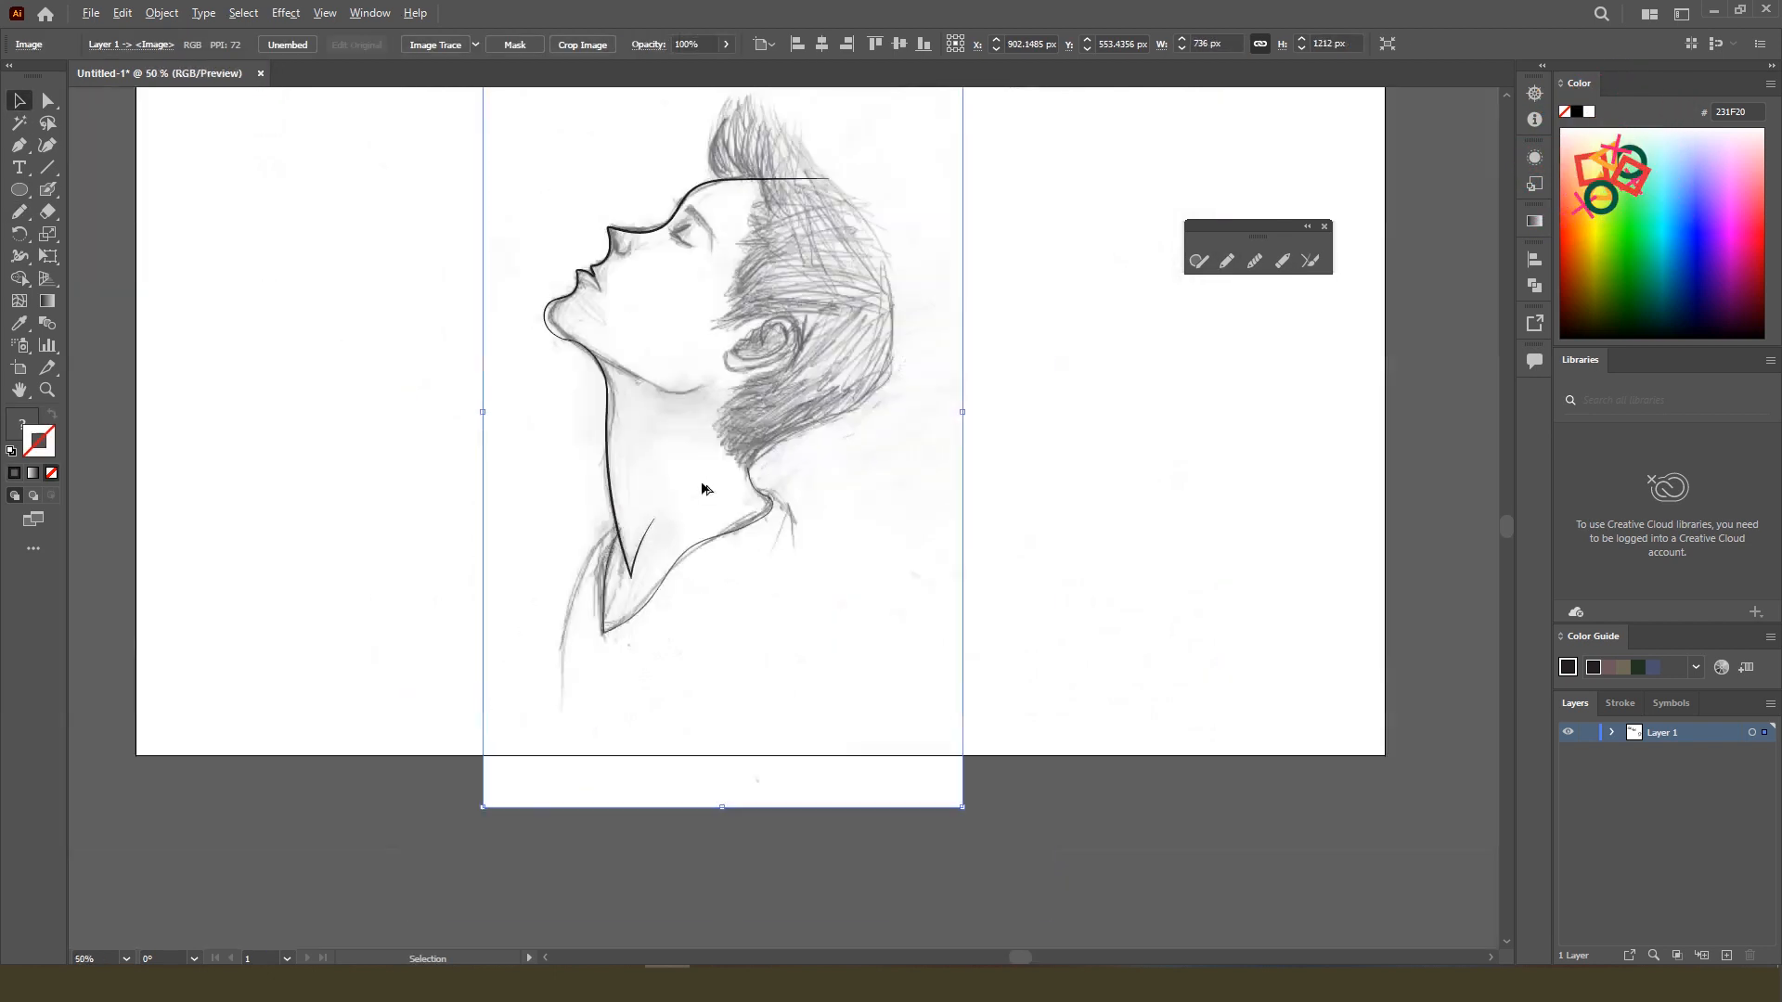
scroll(773, 447, "down", 1)
scroll(769, 445, "up", 2)
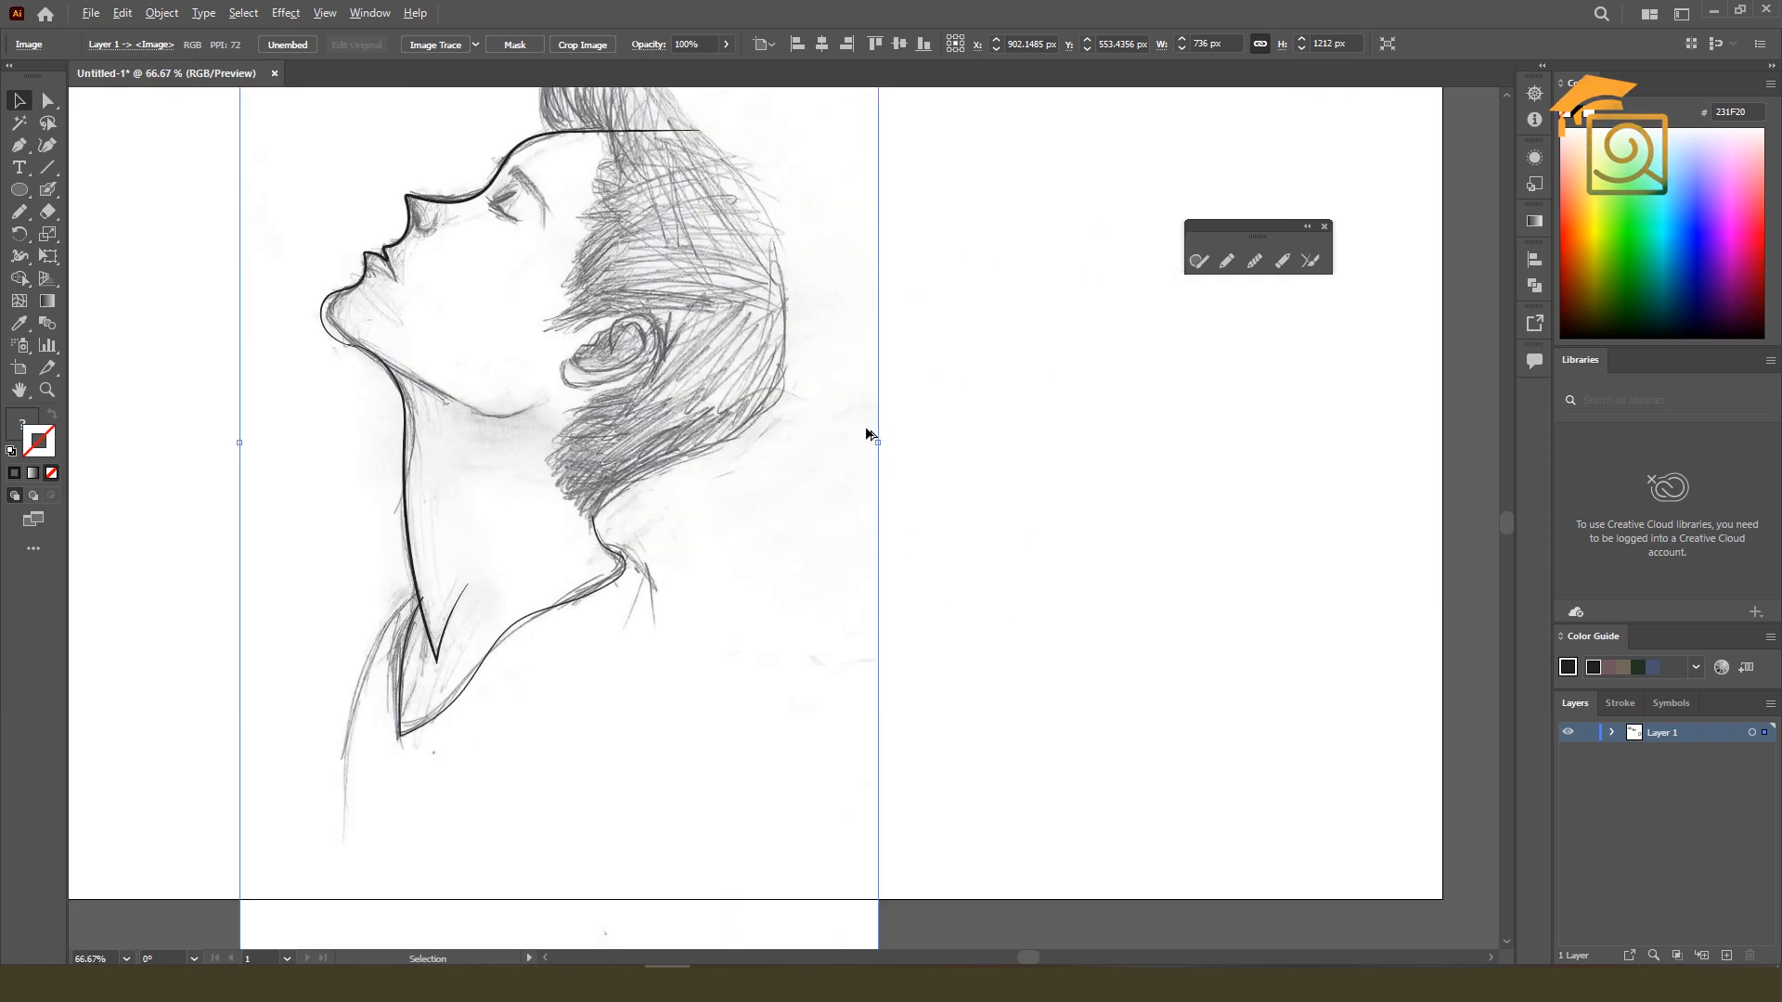
left_click(1227, 260)
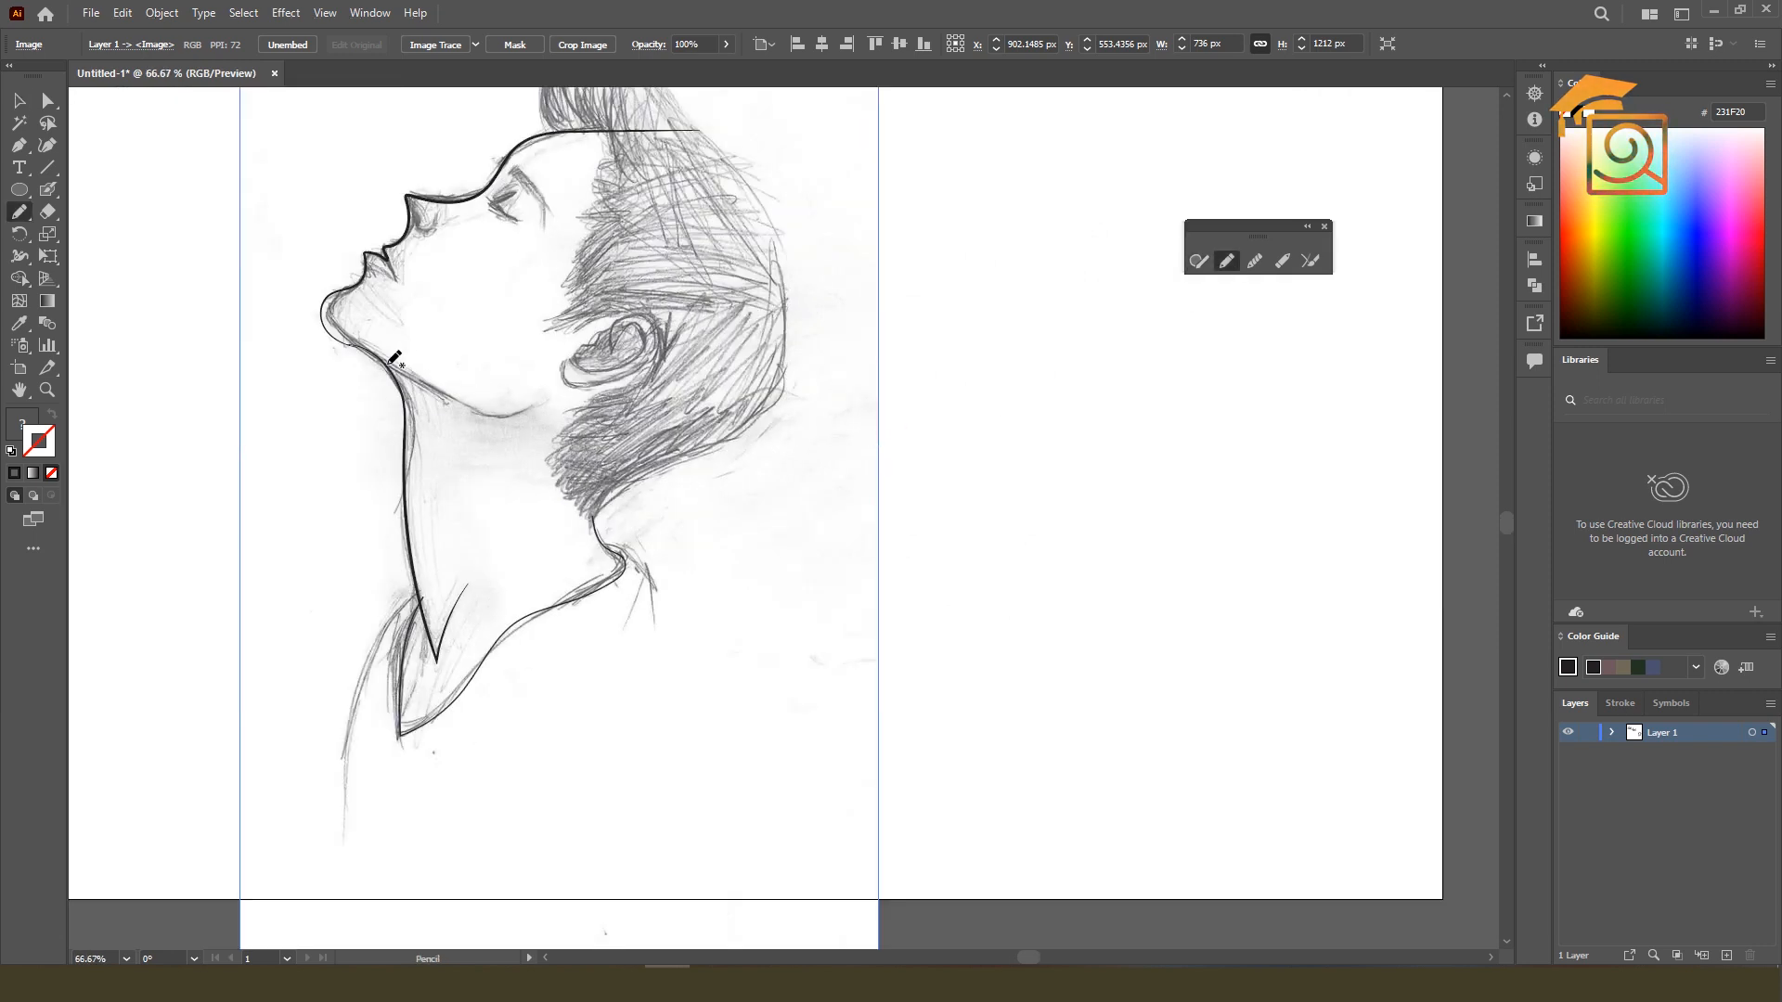
left_click_drag(491, 409, 568, 390)
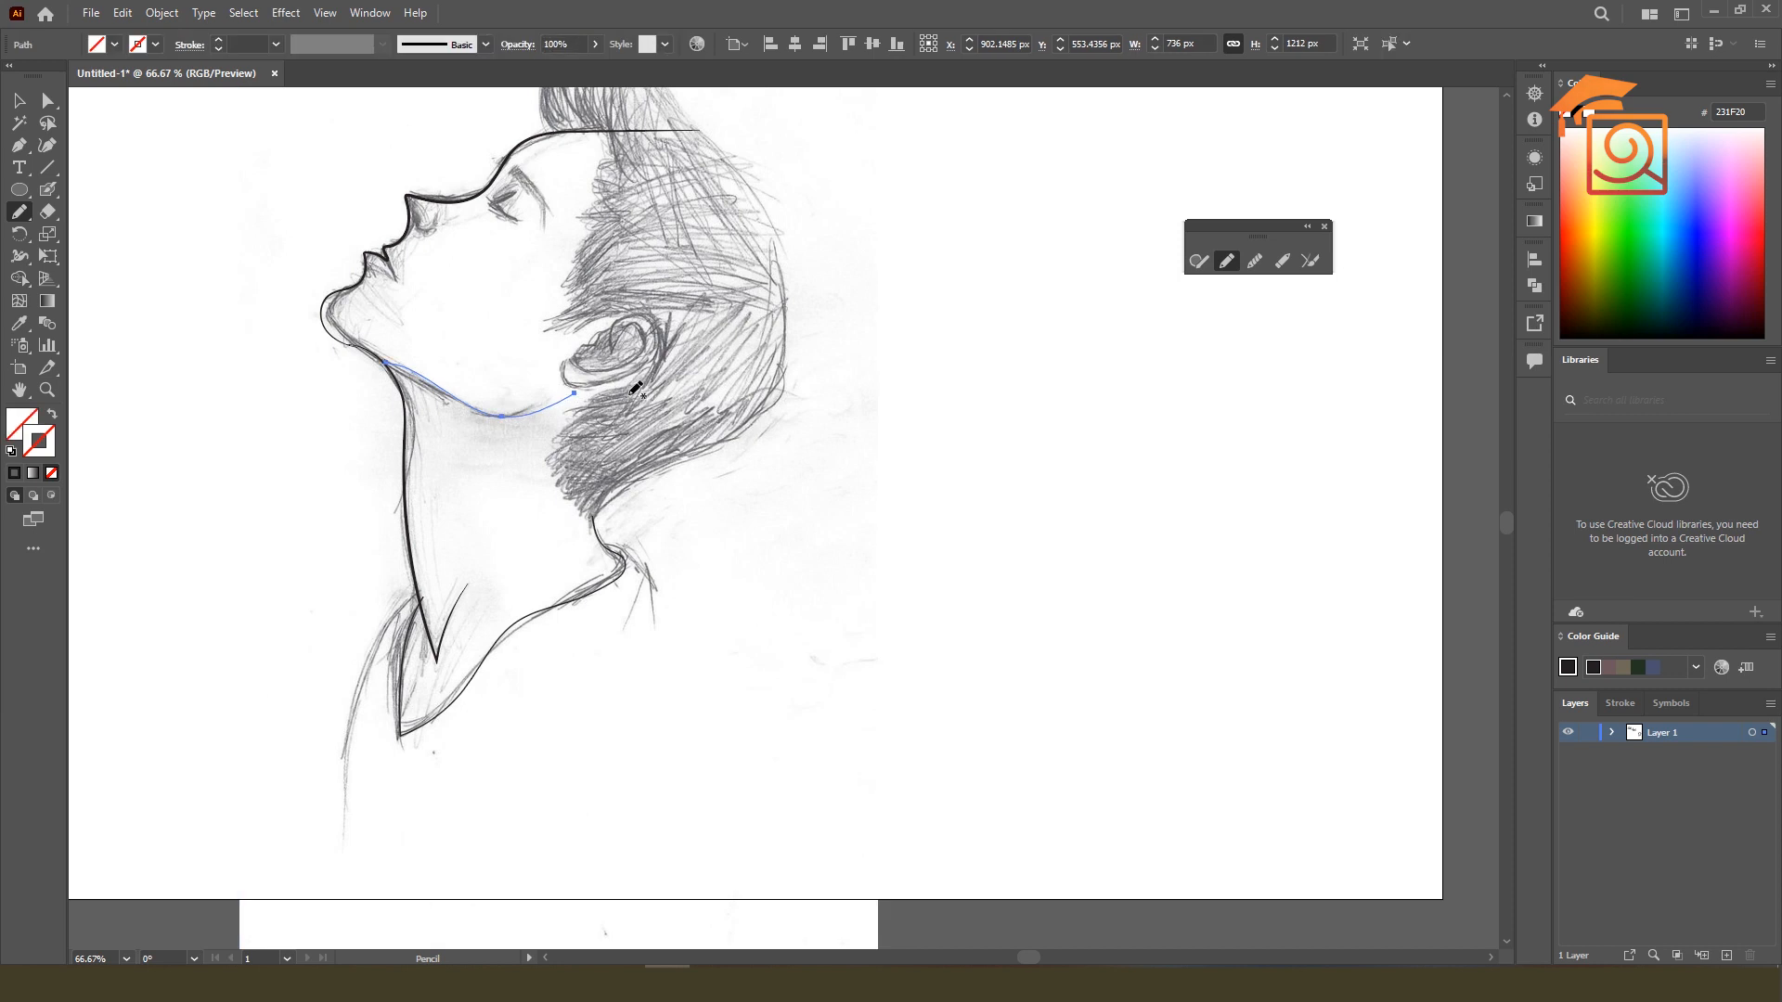
Select the collar and jaw lines together, copy the face outline's 3 pt stroke onto them and apply Width Profile 1.
key("v")
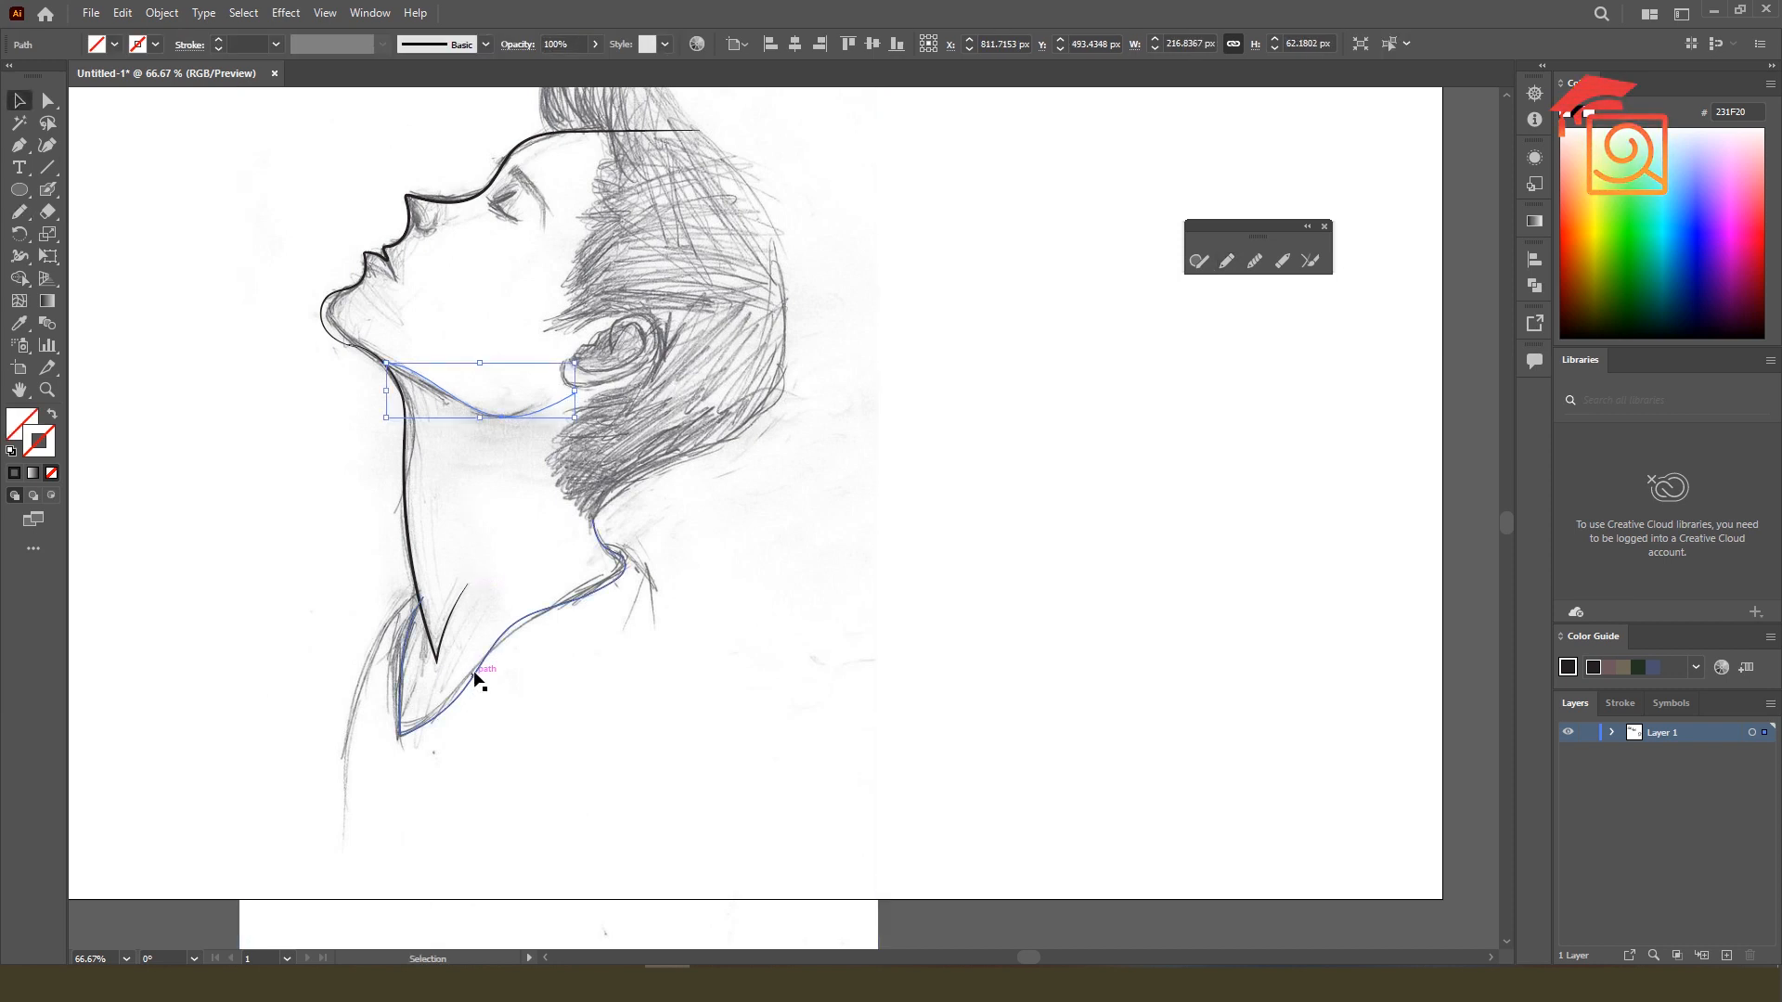
left_click(478, 678)
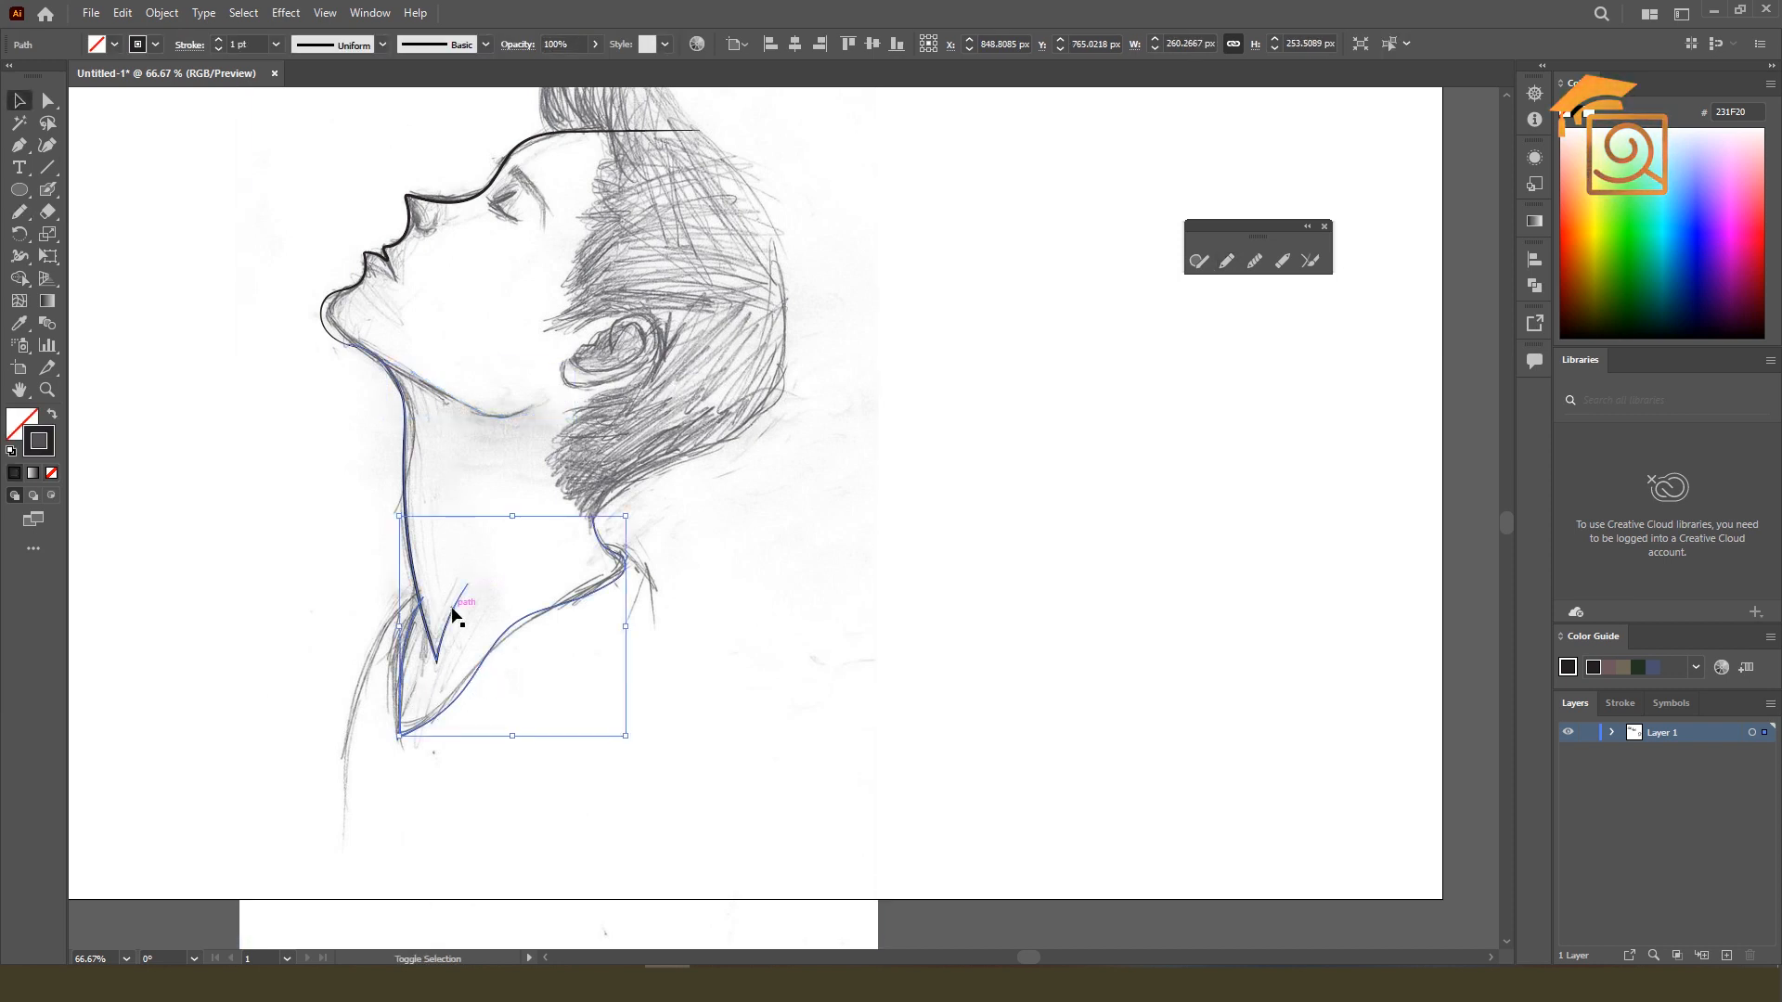
left_click(486, 411, "shift")
left_click(20, 324)
left_click(408, 210)
left_click(19, 100)
left_click(383, 44)
left_click(320, 107)
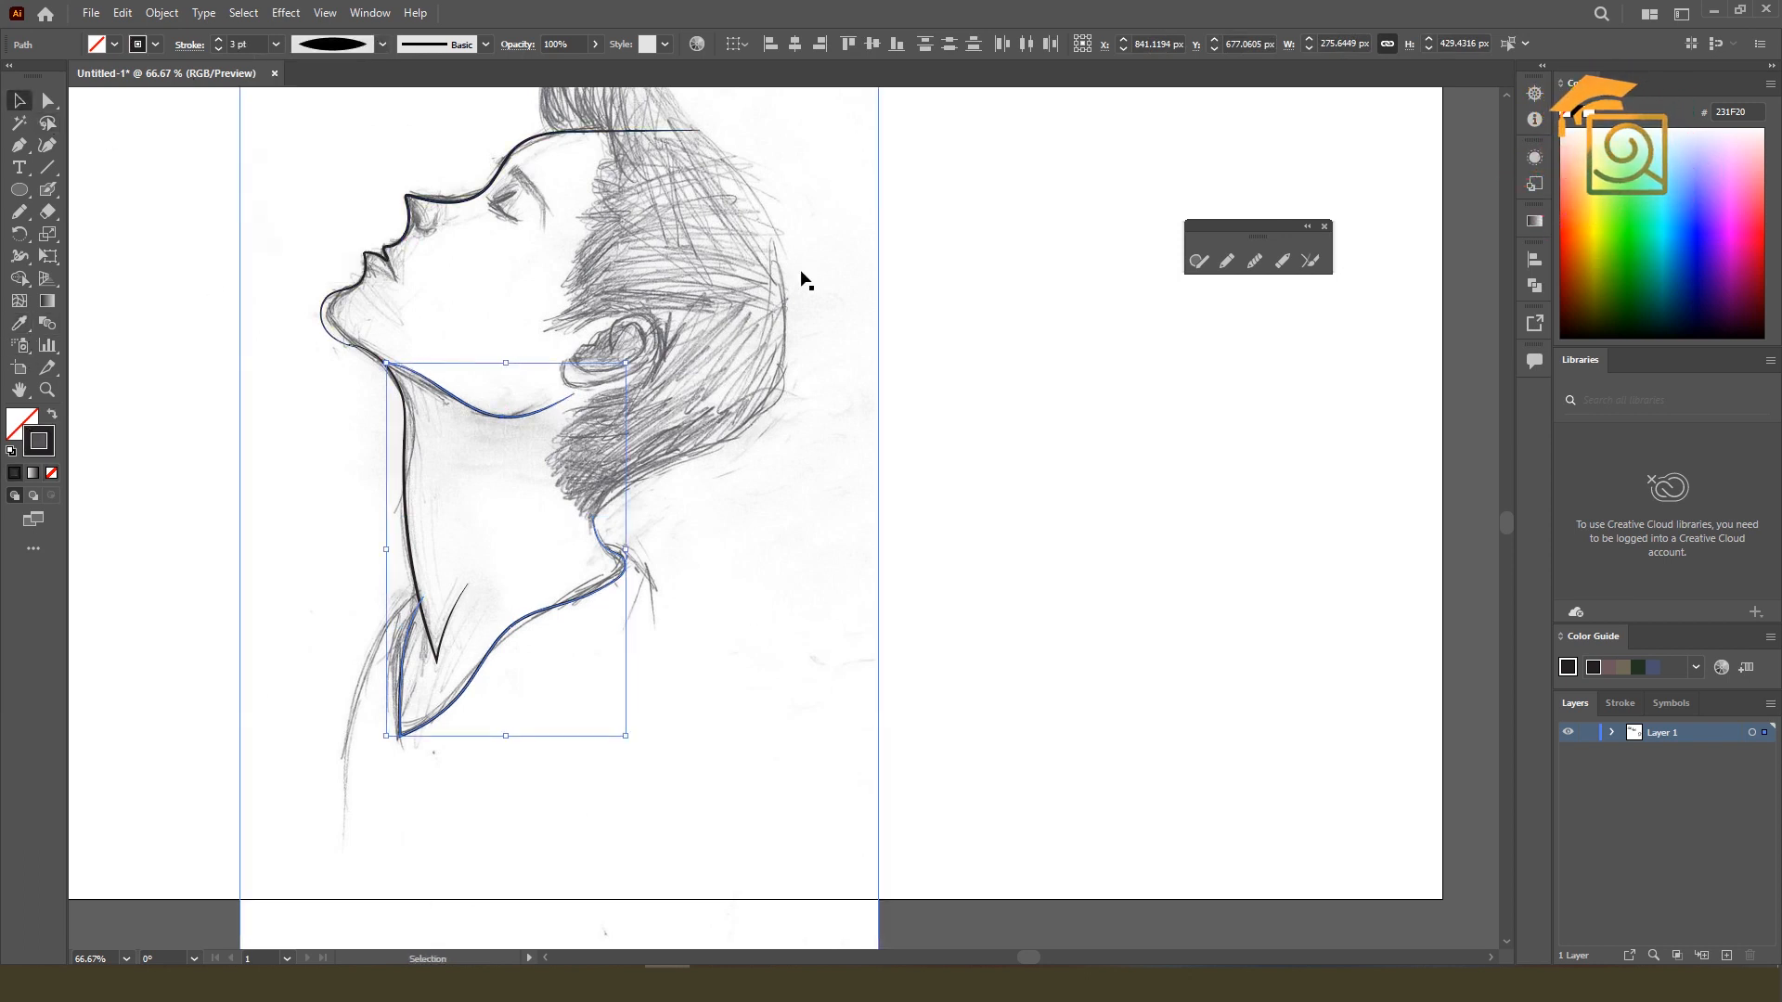
Move the pencil sketch image aside so it sits next to the traced lines, then clear the selection.
left_click(677, 241)
key("ctrl+minus")
mouse_move(648, 365)
left_mouse_down()
mouse_move(1040, 484)
mouse_move(1100, 444)
left_mouse_up()
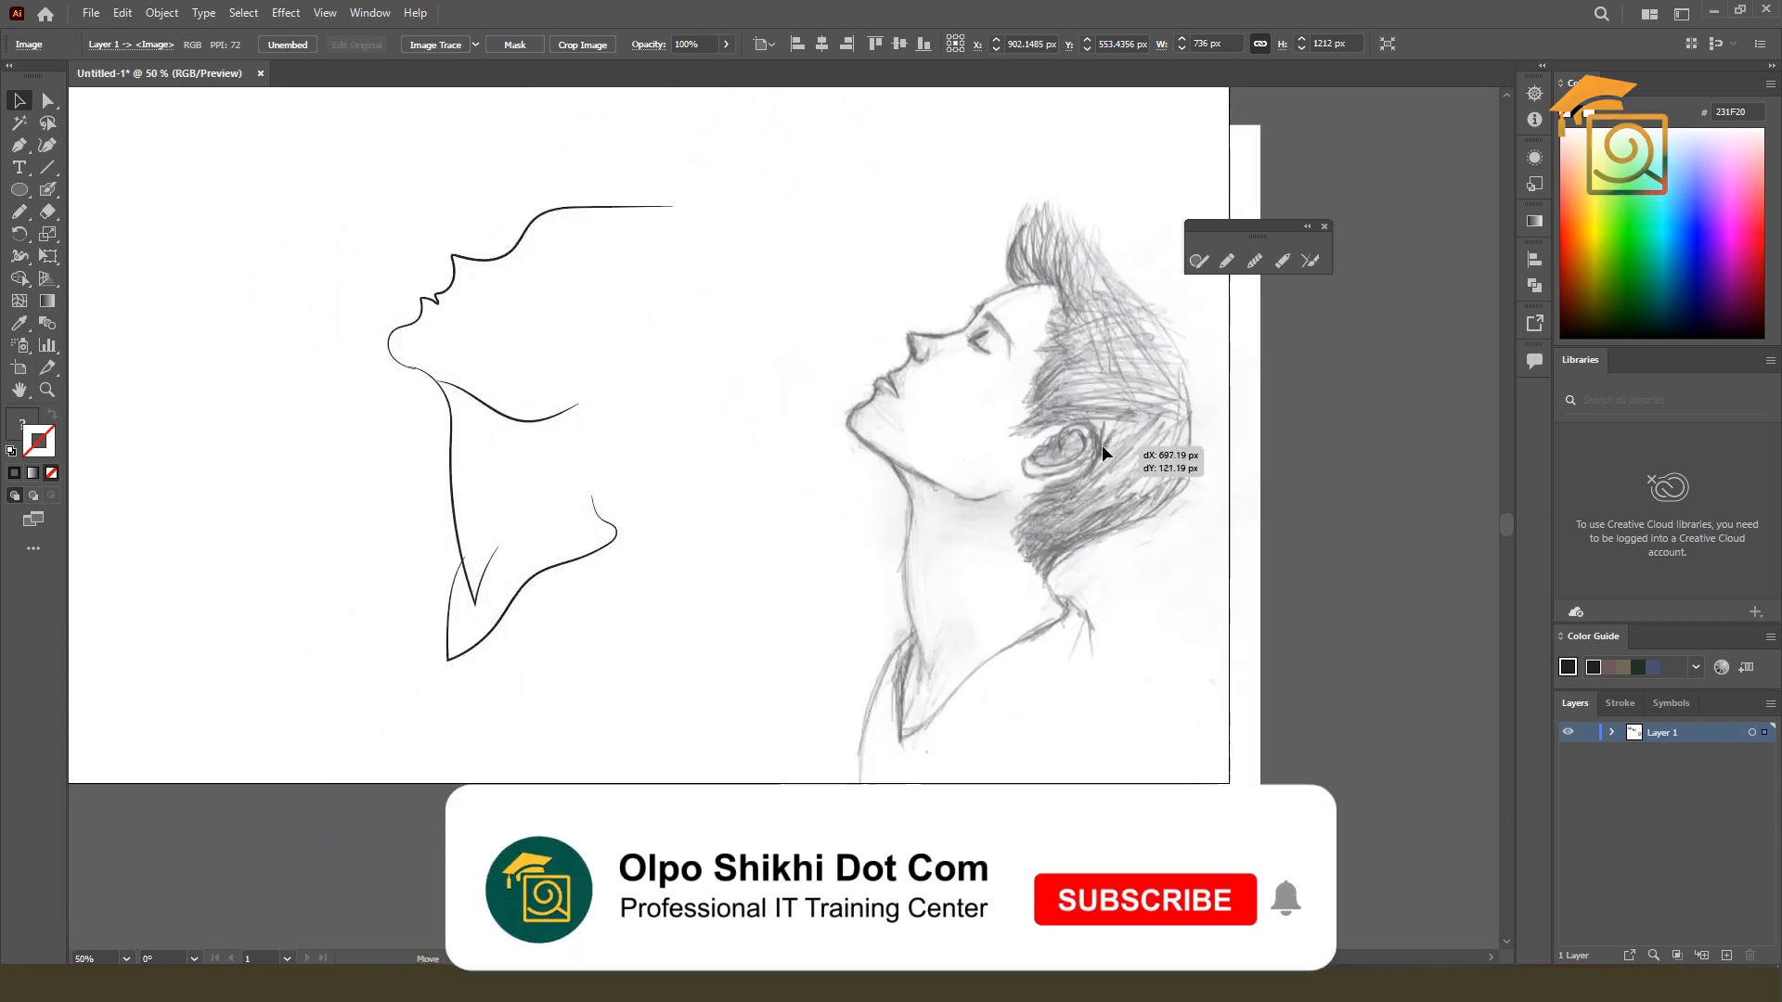
left_click_drag(928, 420, 917, 388)
left_click(721, 587)
left_click_drag(752, 598, 758, 599)
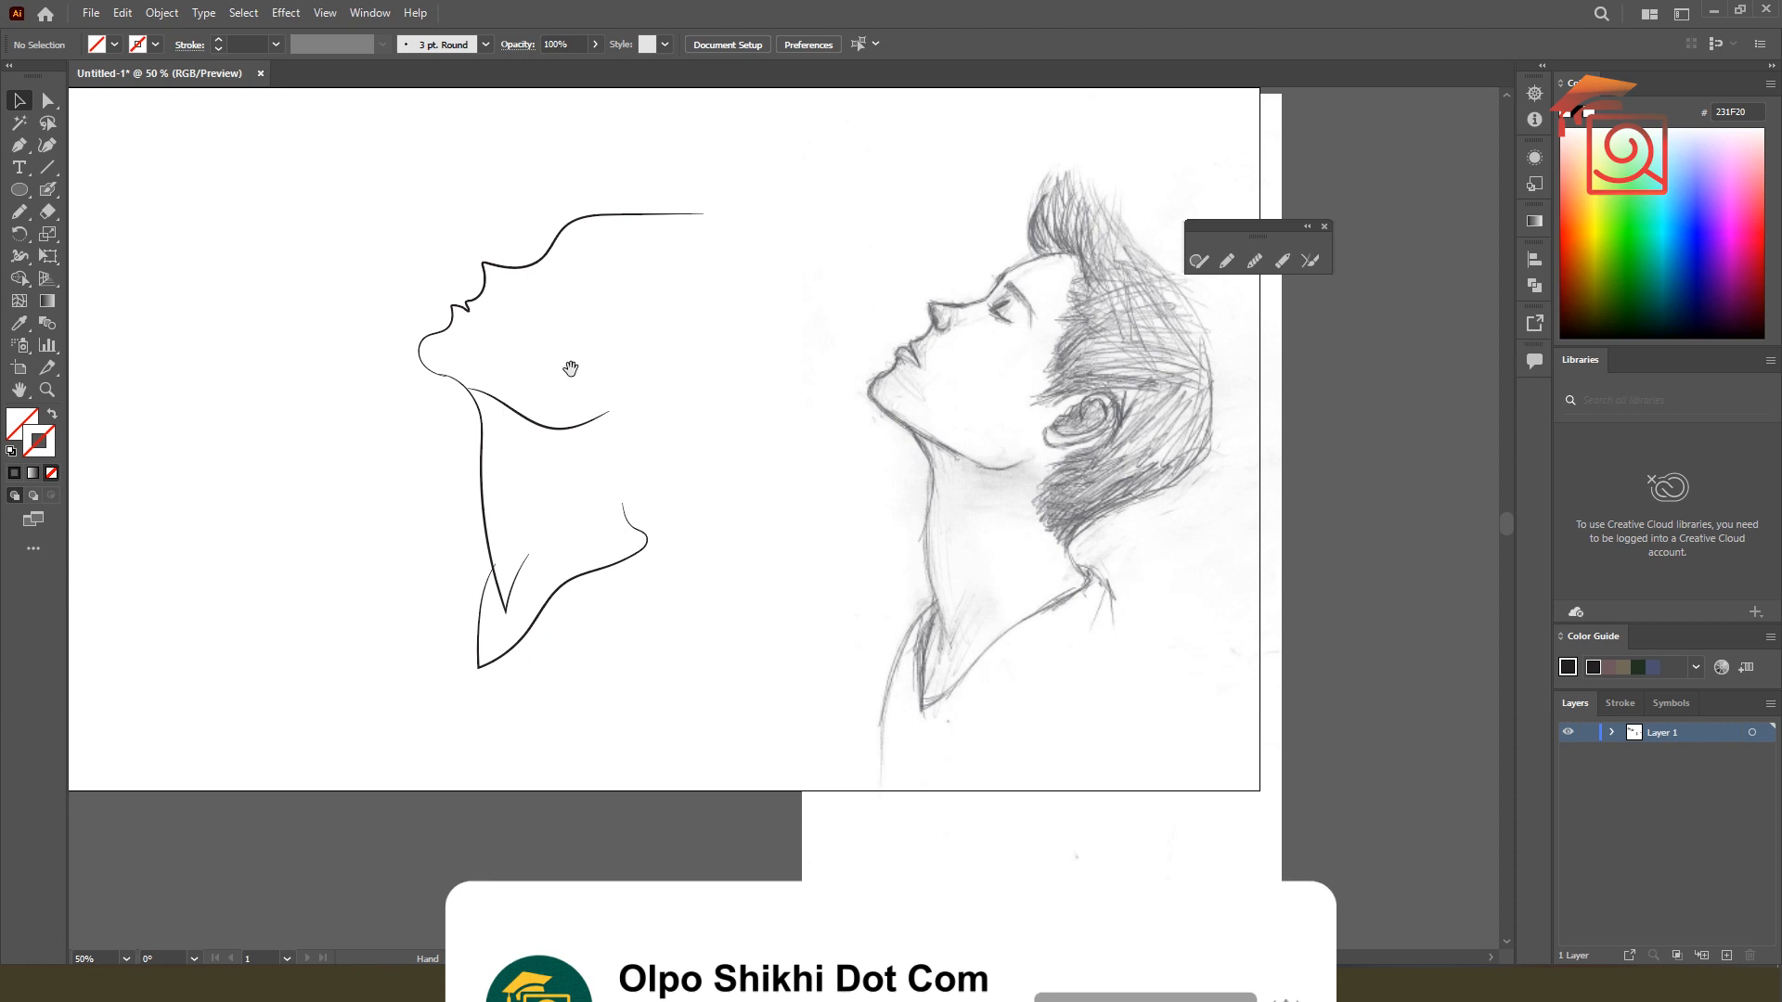
Draw the eye as a small open angle below the brow with the Pencil tool and set its stroke weight to 4 pt.
left_click(1227, 260)
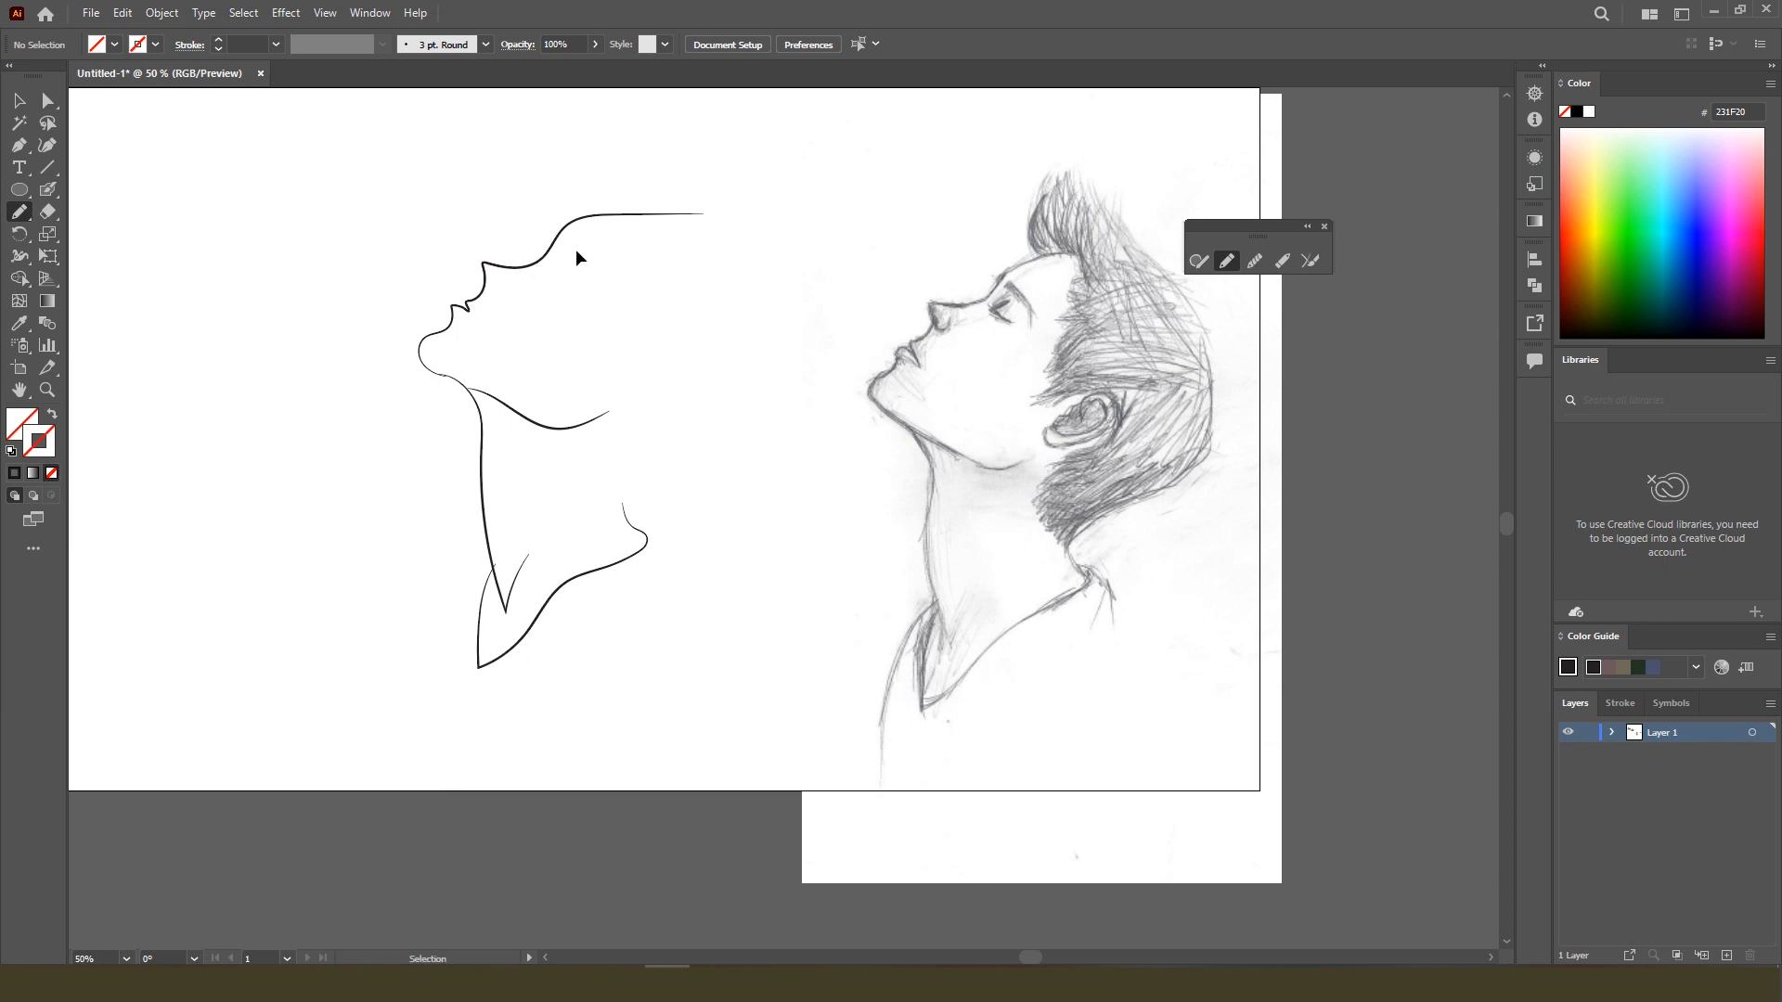
mouse_move(568, 250)
left_mouse_down()
mouse_move(543, 278)
mouse_move(599, 281)
left_mouse_up()
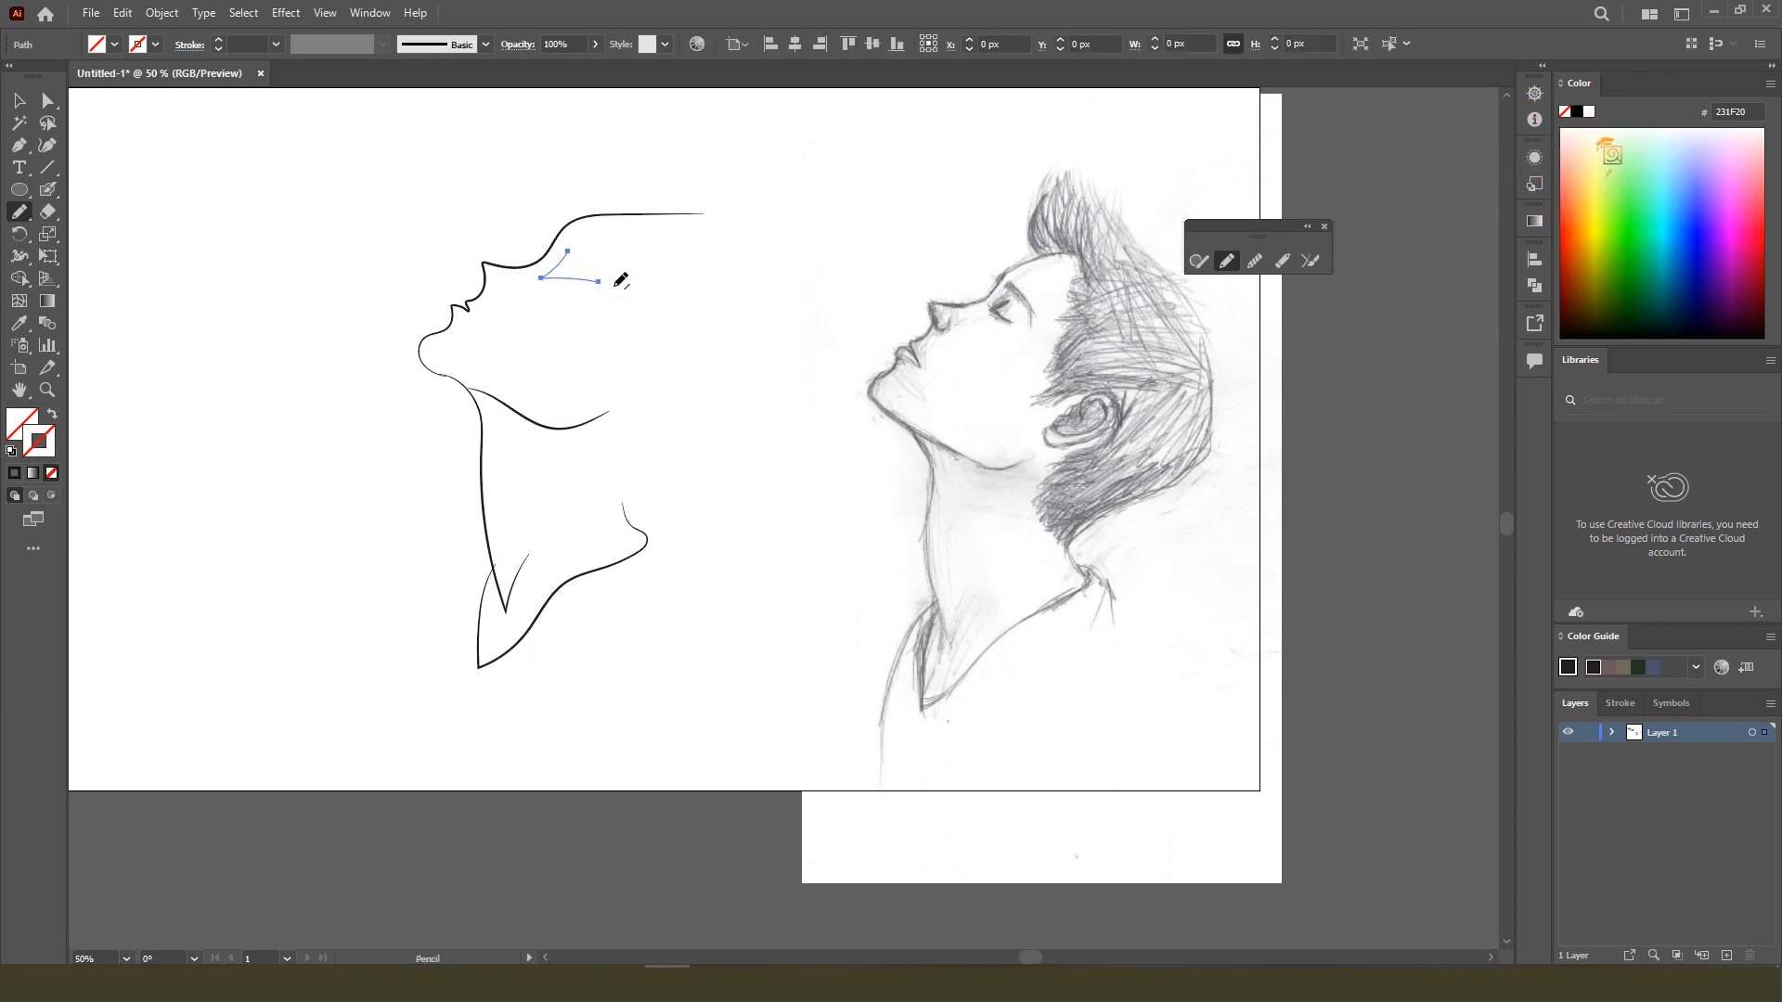
left_click(19, 105)
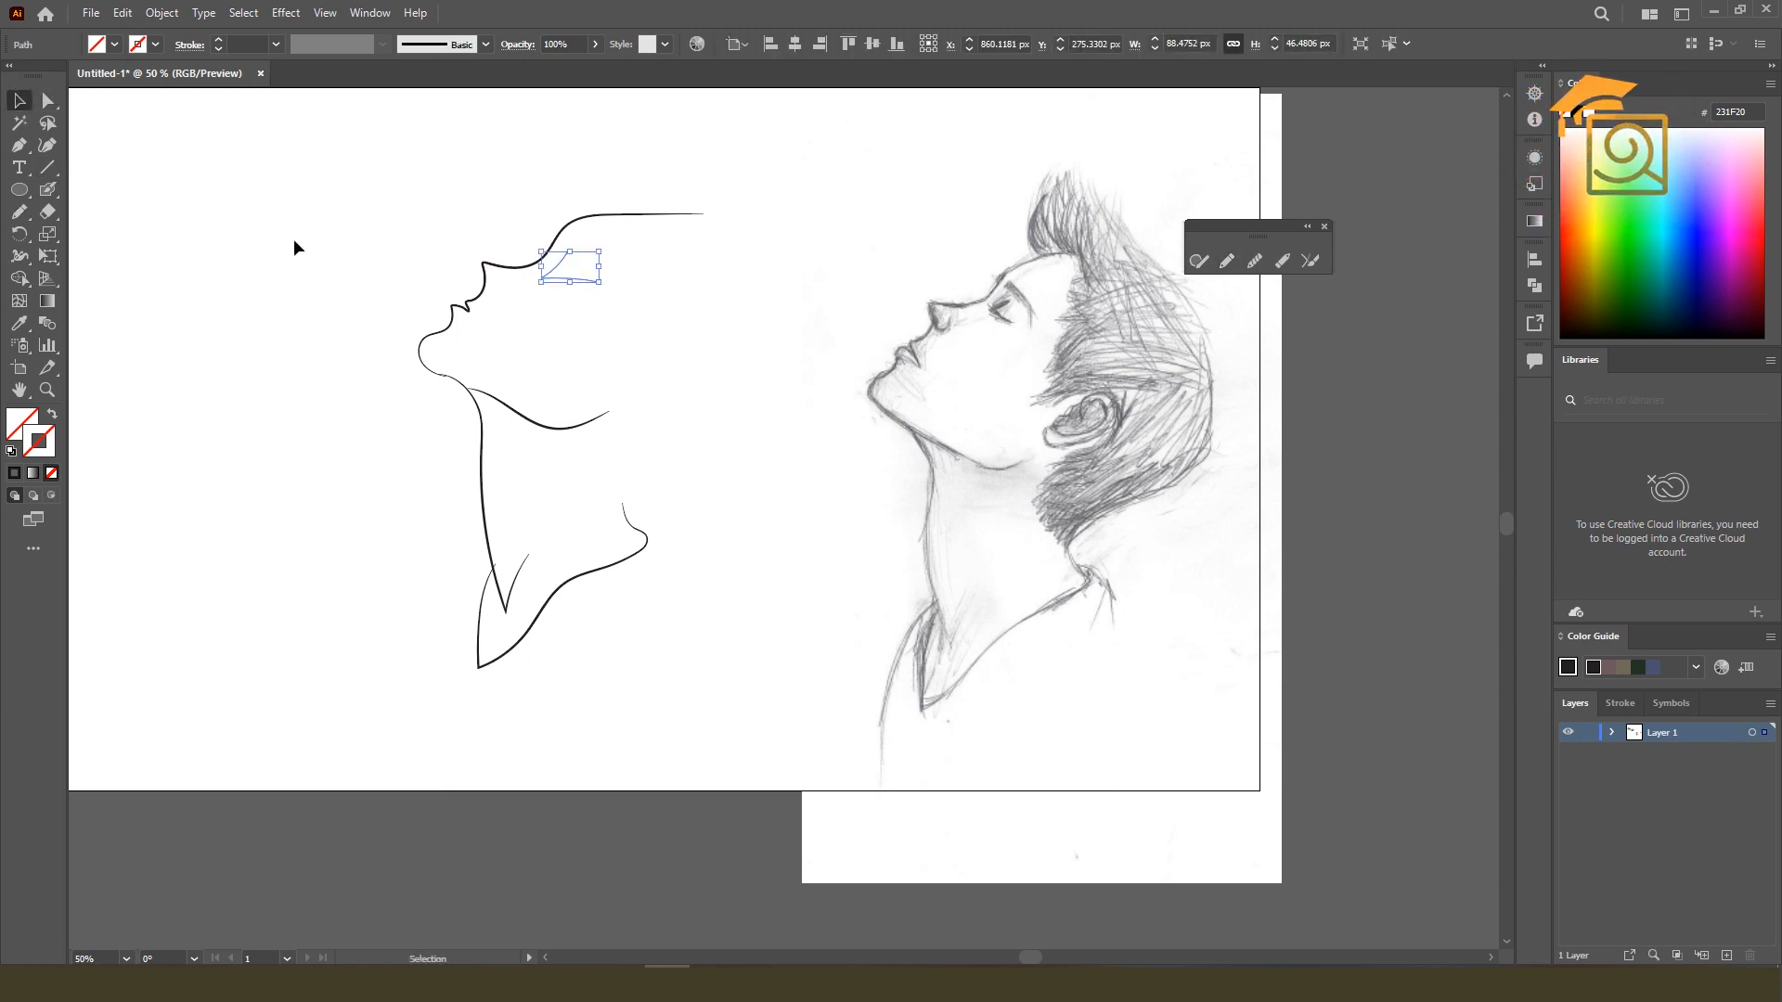
left_click(217, 41)
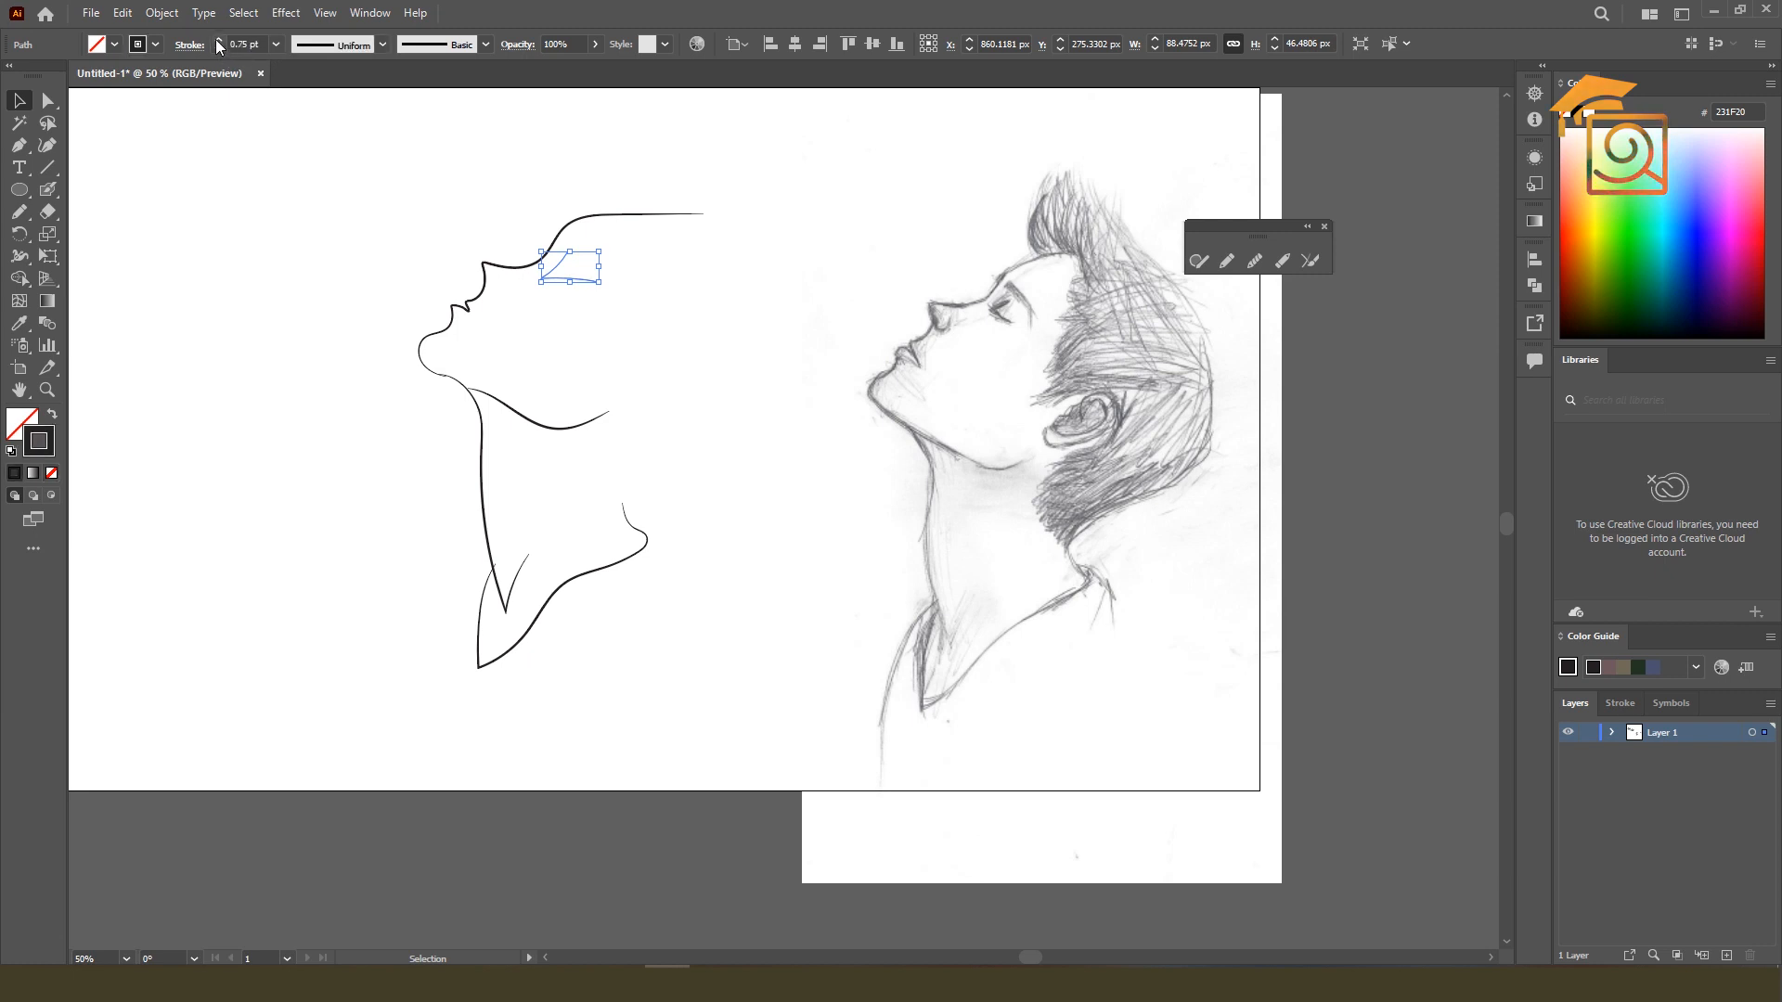
left_click(217, 41)
left_click(217, 41)
left_click(217, 41)
Apply Width Profile 1 to the eye mark and nudge it slightly closer to the brow line.
left_click(383, 45)
left_click(341, 107)
left_click(562, 446)
left_click_drag(547, 281, 555, 275)
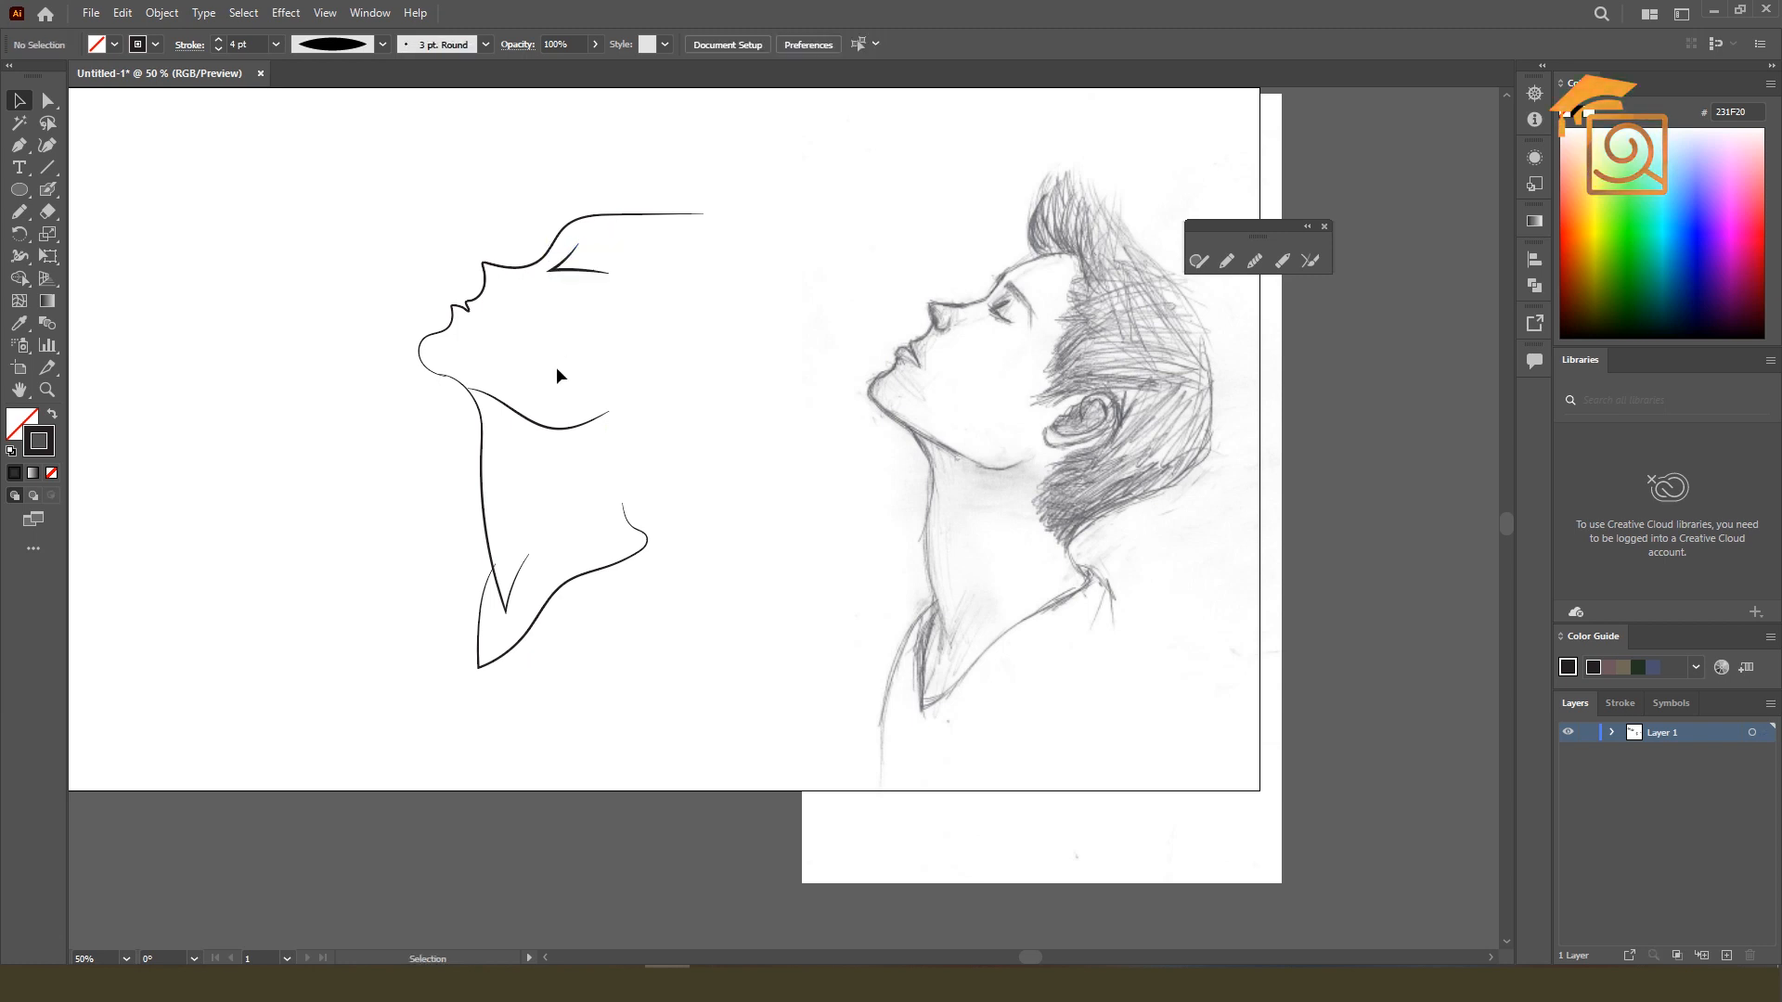
Draw a closed freeform curved shape with the Pen tool in the empty area in front of the traced face.
scroll(470, 425, "down", 2)
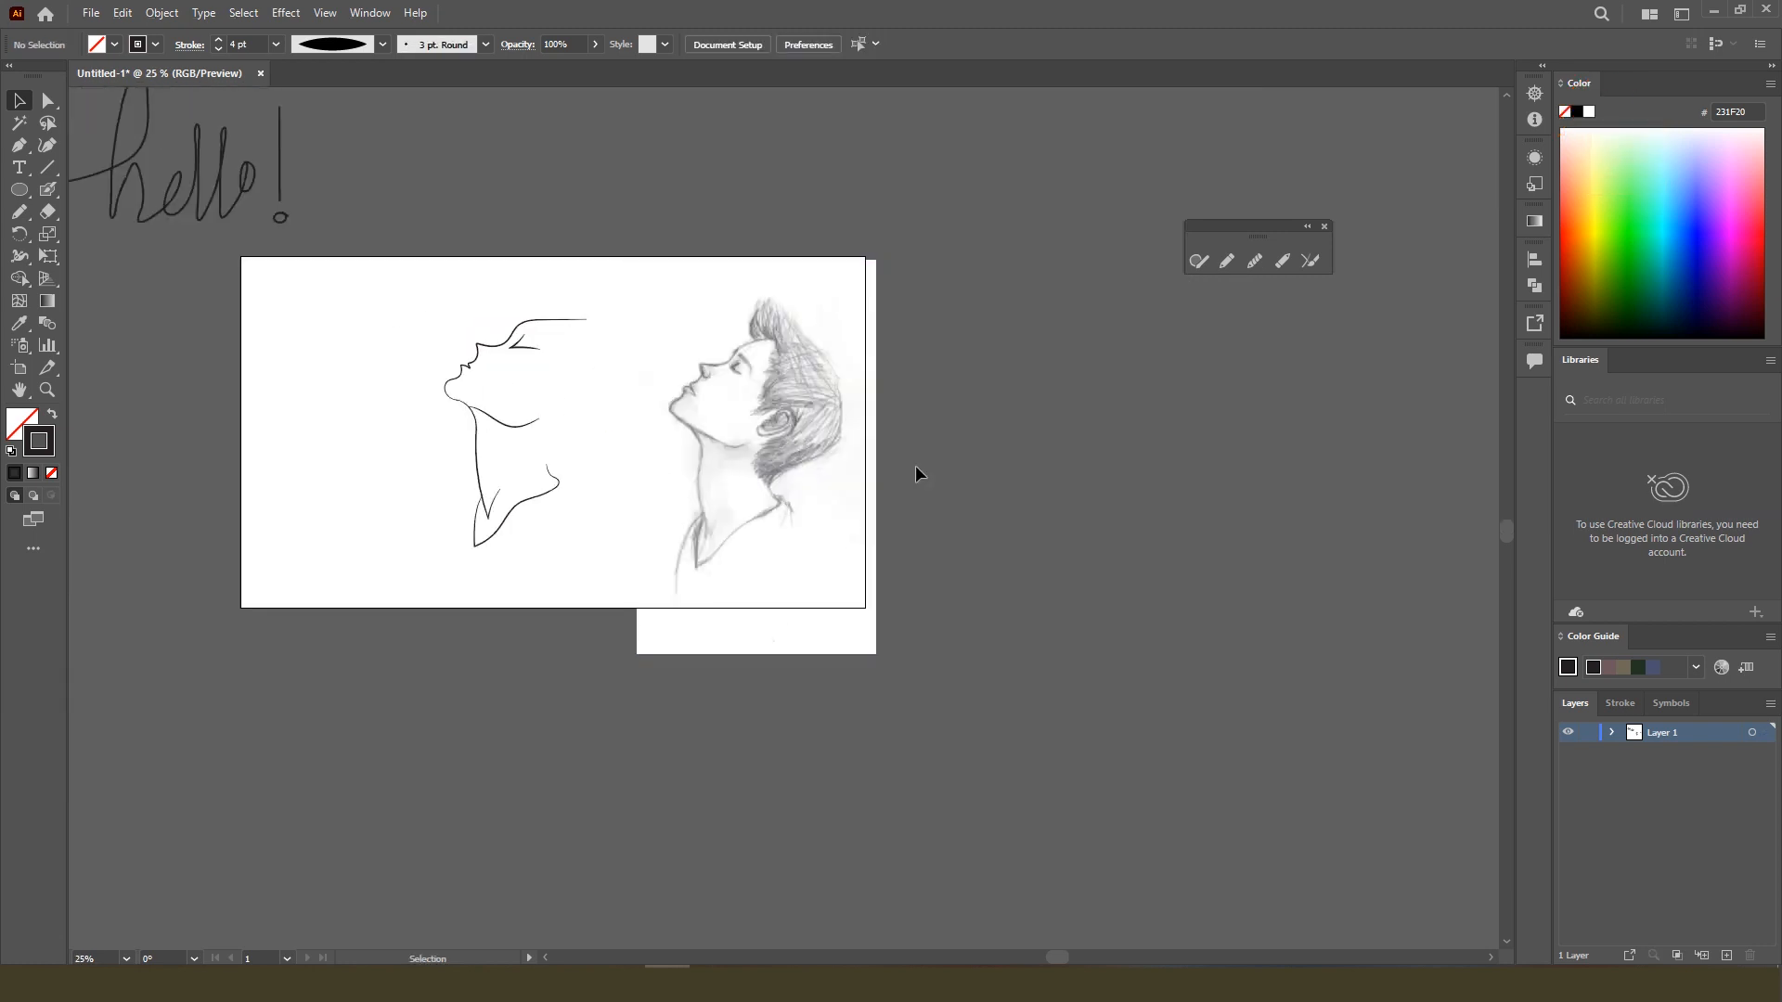
scroll(731, 424, "up", 1)
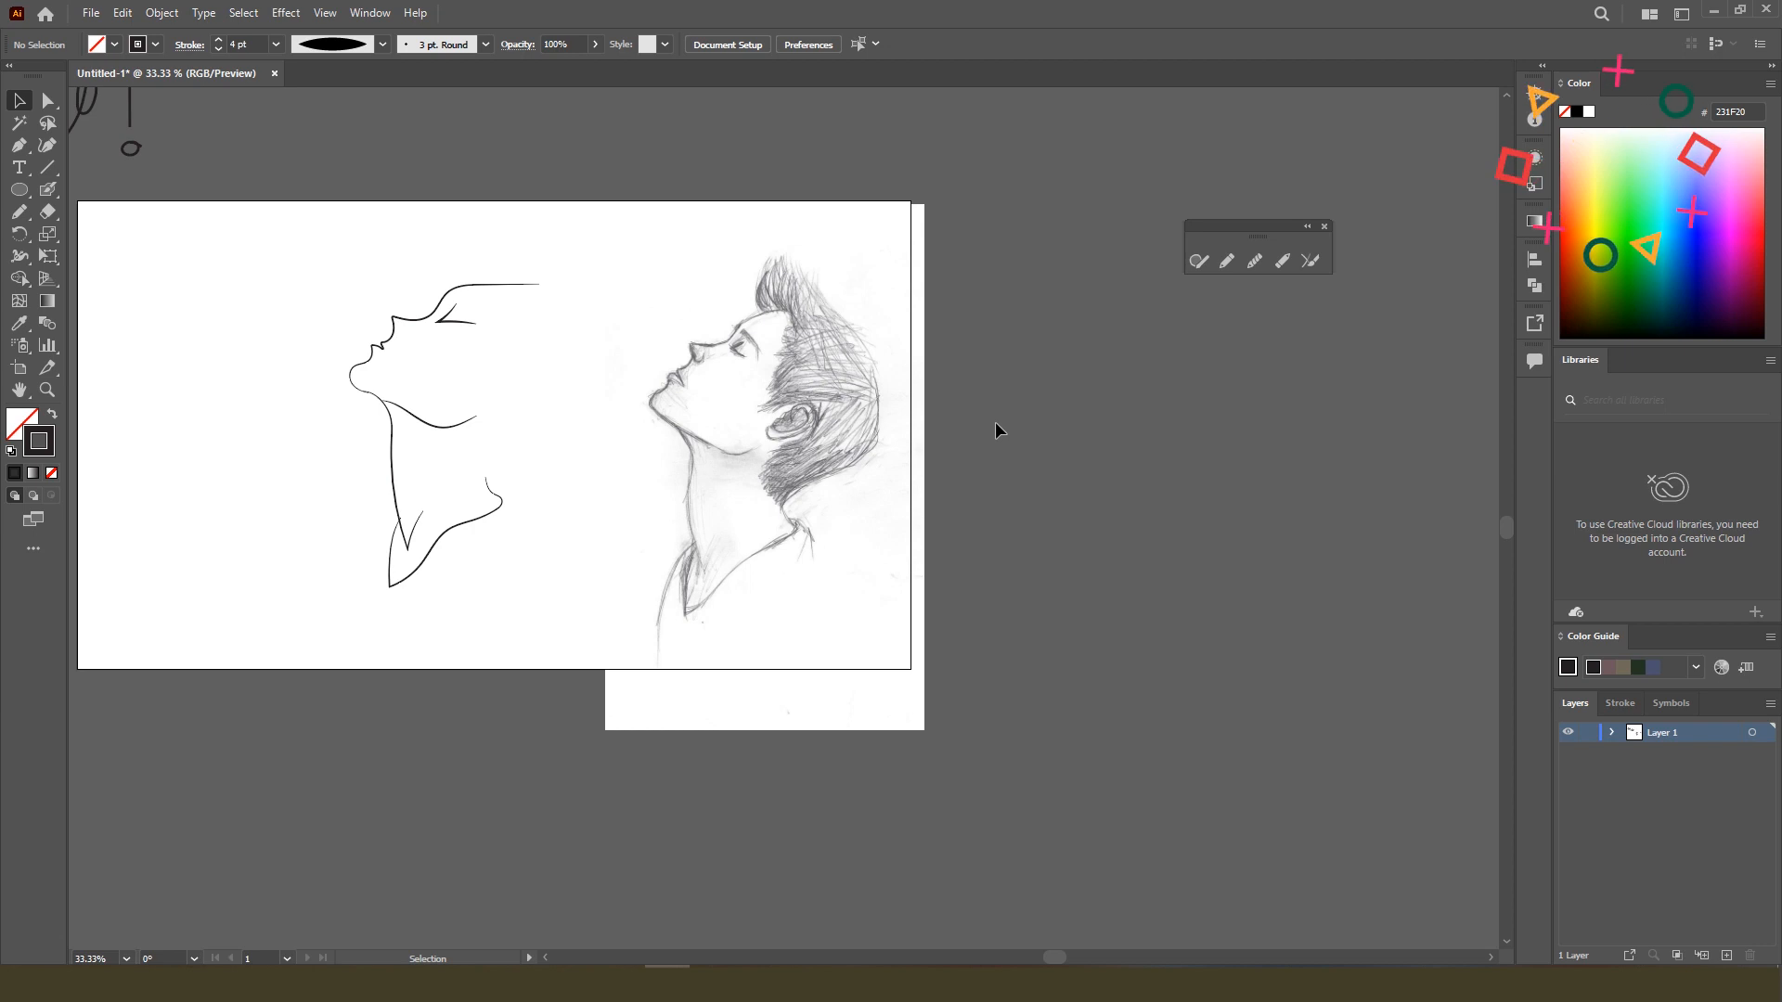
scroll(323, 417, "up", 1)
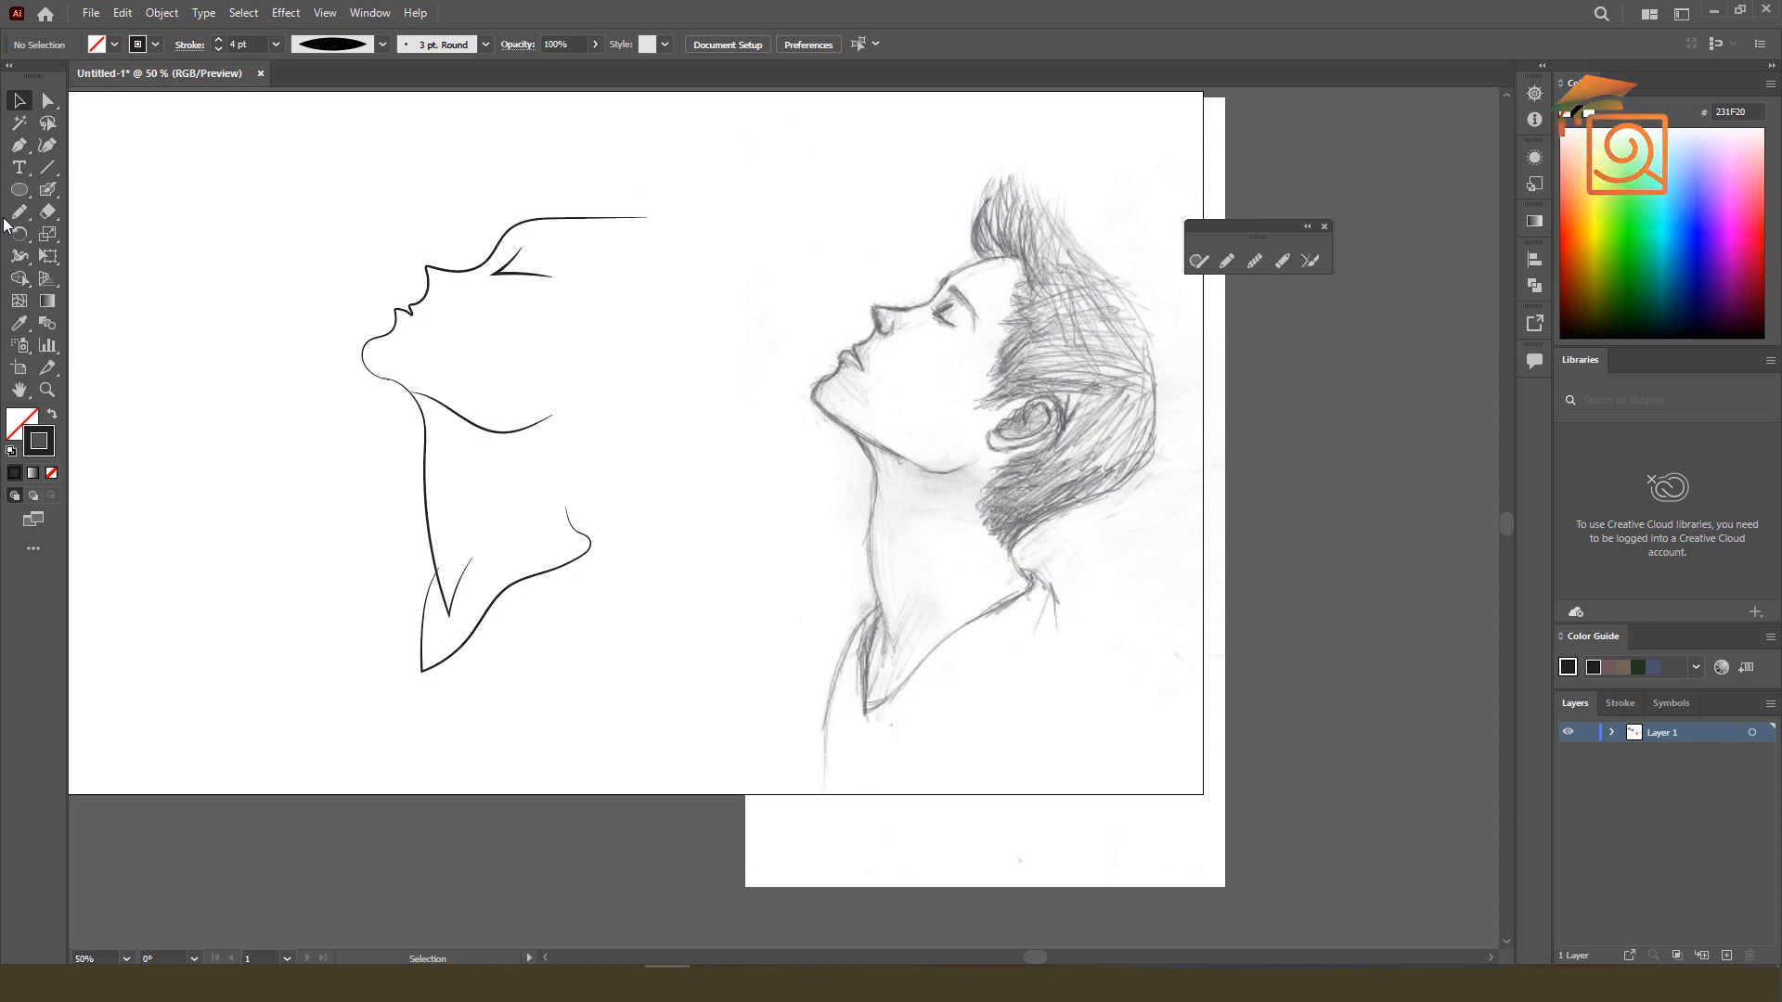
left_click(19, 145)
left_click_drag(237, 228, 253, 435)
mouse_move(151, 496)
left_mouse_down()
mouse_move(115, 328)
mouse_move(154, 245)
left_mouse_up()
left_click_drag(184, 247, 233, 290)
left_click(236, 228)
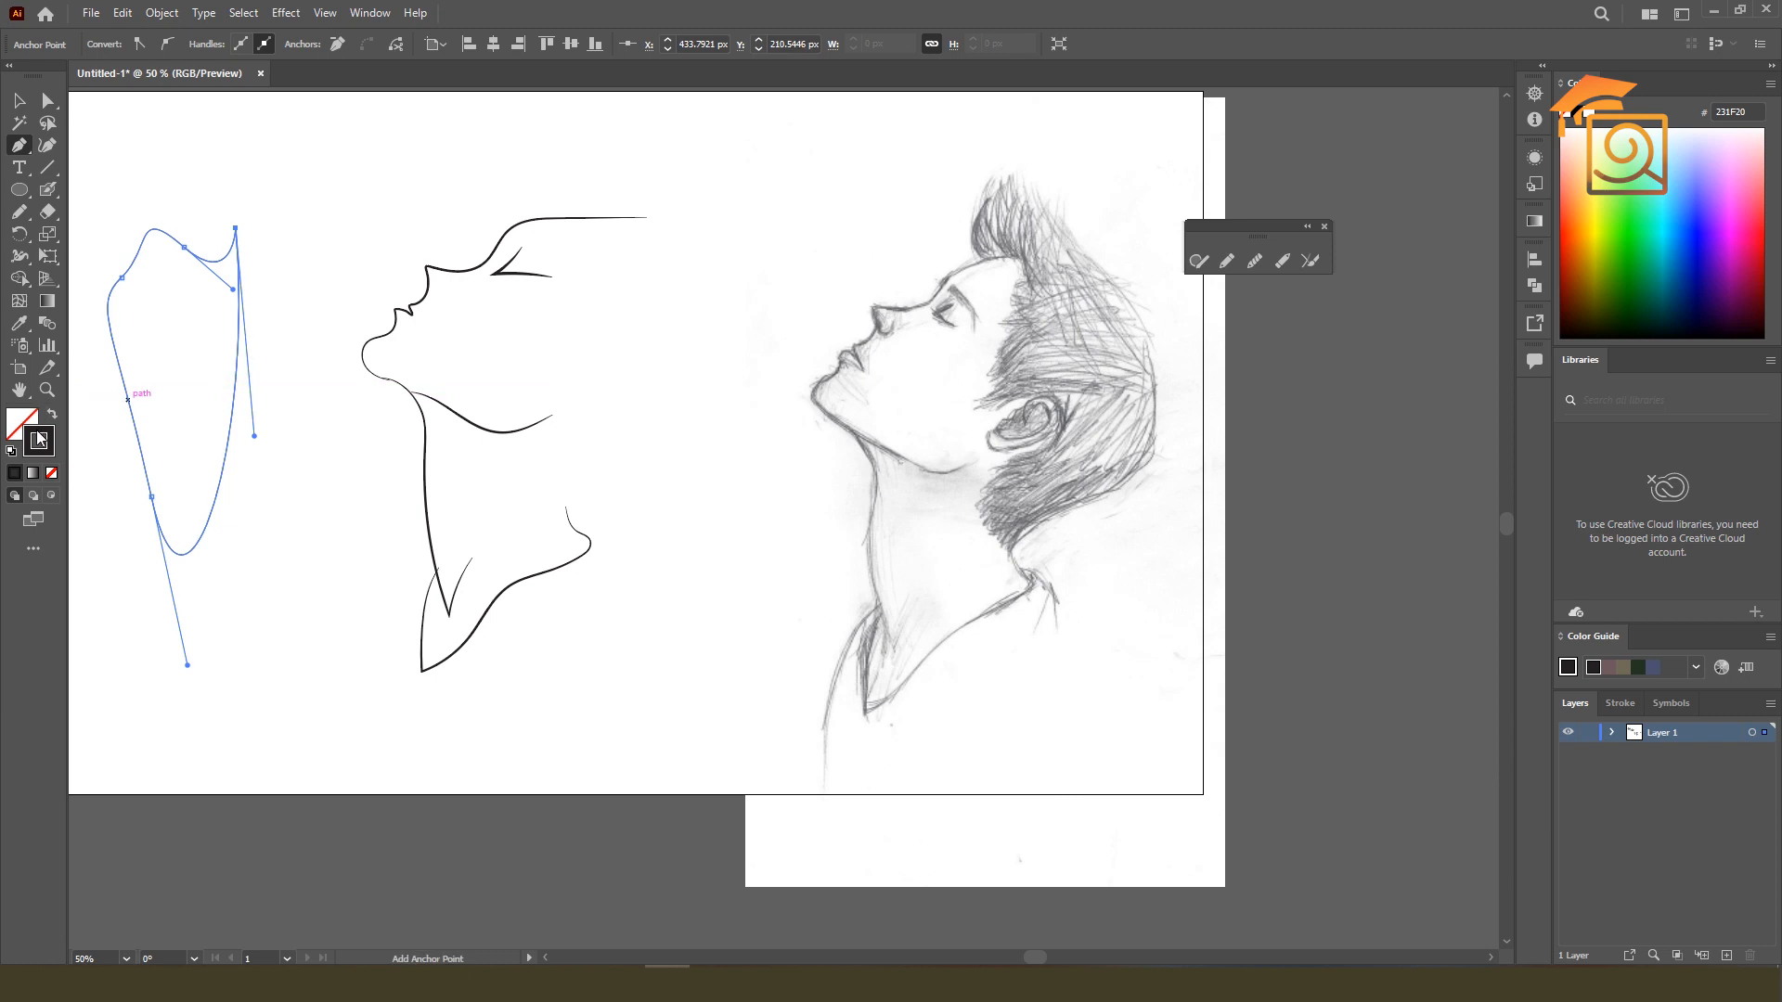
Swap the fill and stroke of the freeform curved shape to make it solid dark with no outline.
left_click(51, 418)
left_click(18, 99)
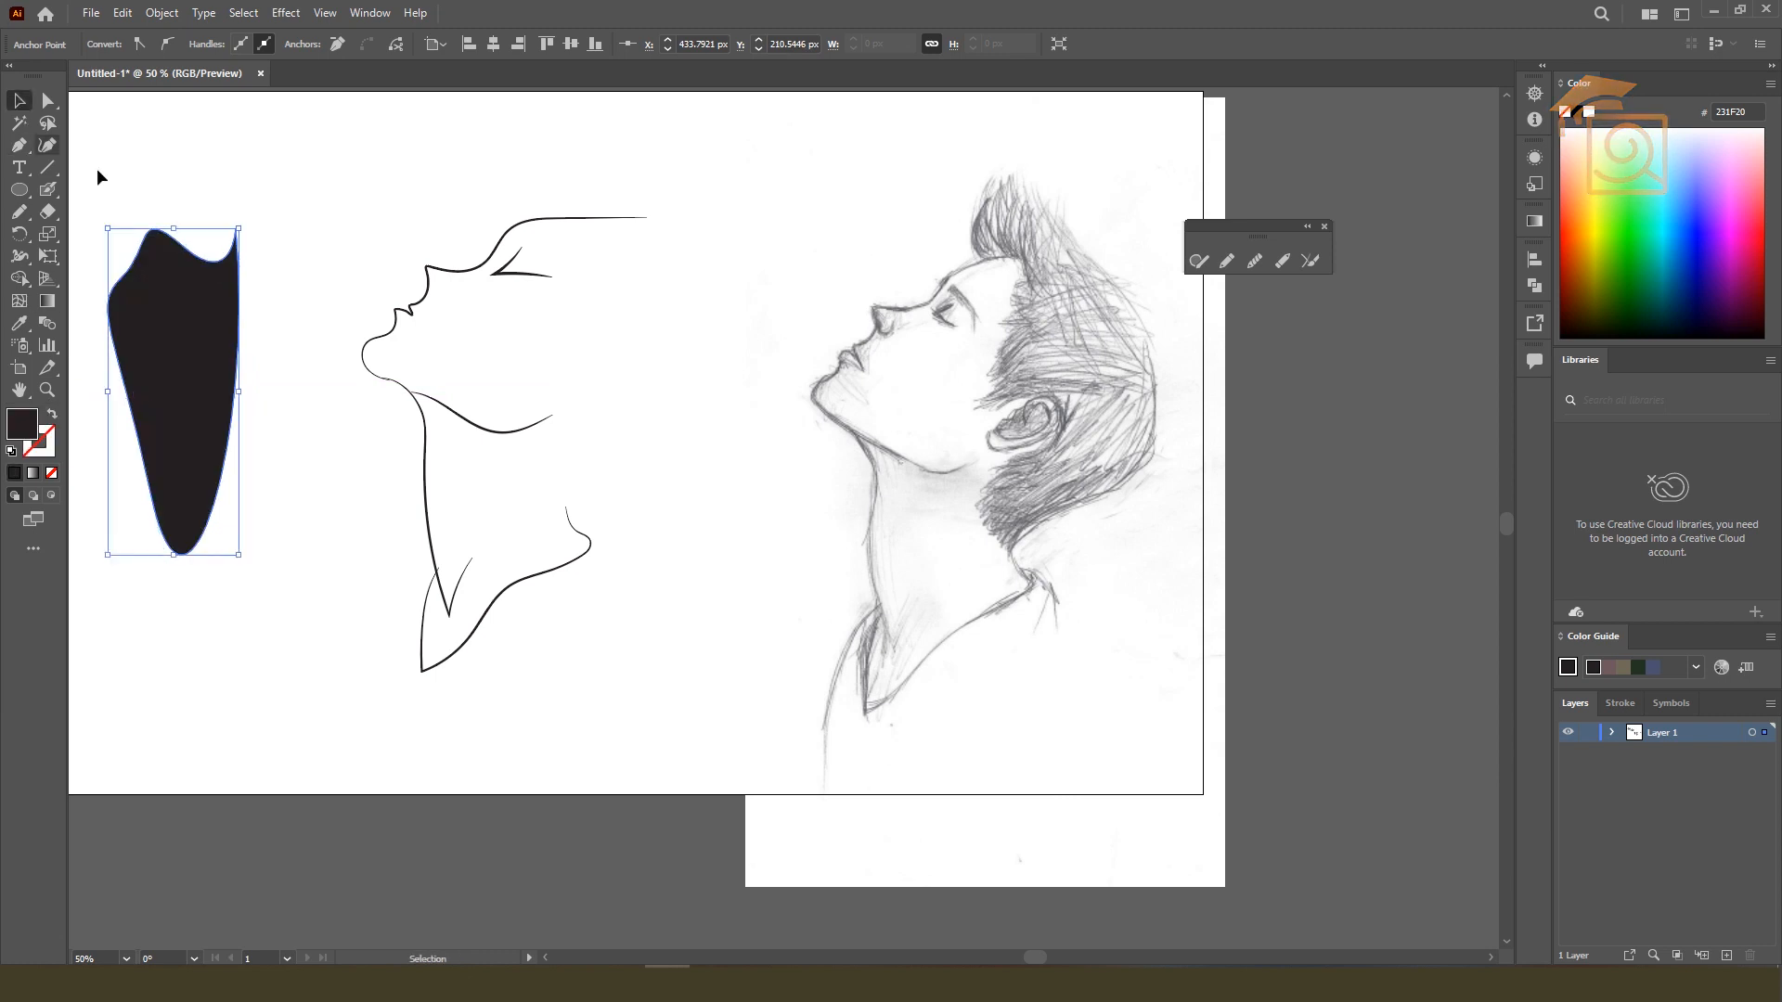
left_click_drag(182, 299, 410, 328)
scroll(429, 376, "up", 1)
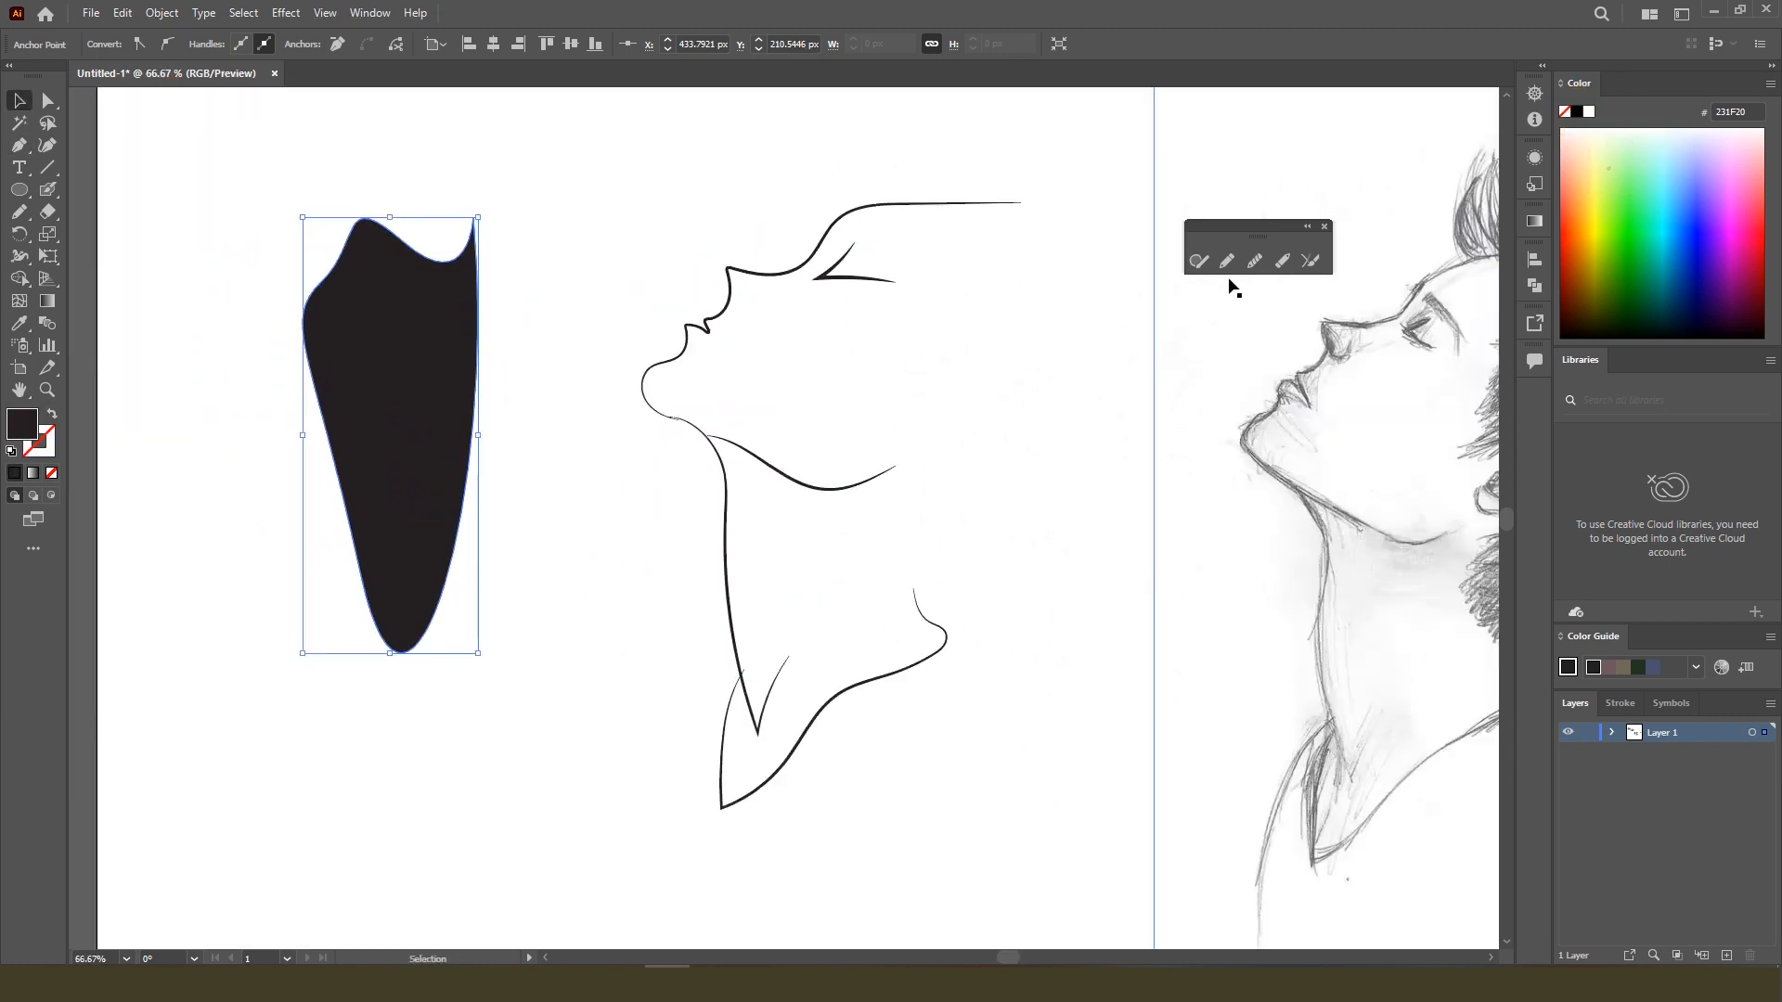
Round off the corners and even out the edges of the solid freeform shape with the Smooth tool.
left_click(1253, 264)
left_click_drag(474, 219, 478, 312)
left_click_drag(373, 222, 407, 243)
mouse_move(372, 226)
left_mouse_down()
mouse_move(485, 280)
mouse_move(481, 213)
left_mouse_up()
left_click_drag(316, 265, 304, 358)
left_click_drag(309, 371, 382, 646)
left_click_drag(477, 320, 439, 504)
left_click_drag(469, 224, 470, 256)
key("v")
key("ctrl+minus")
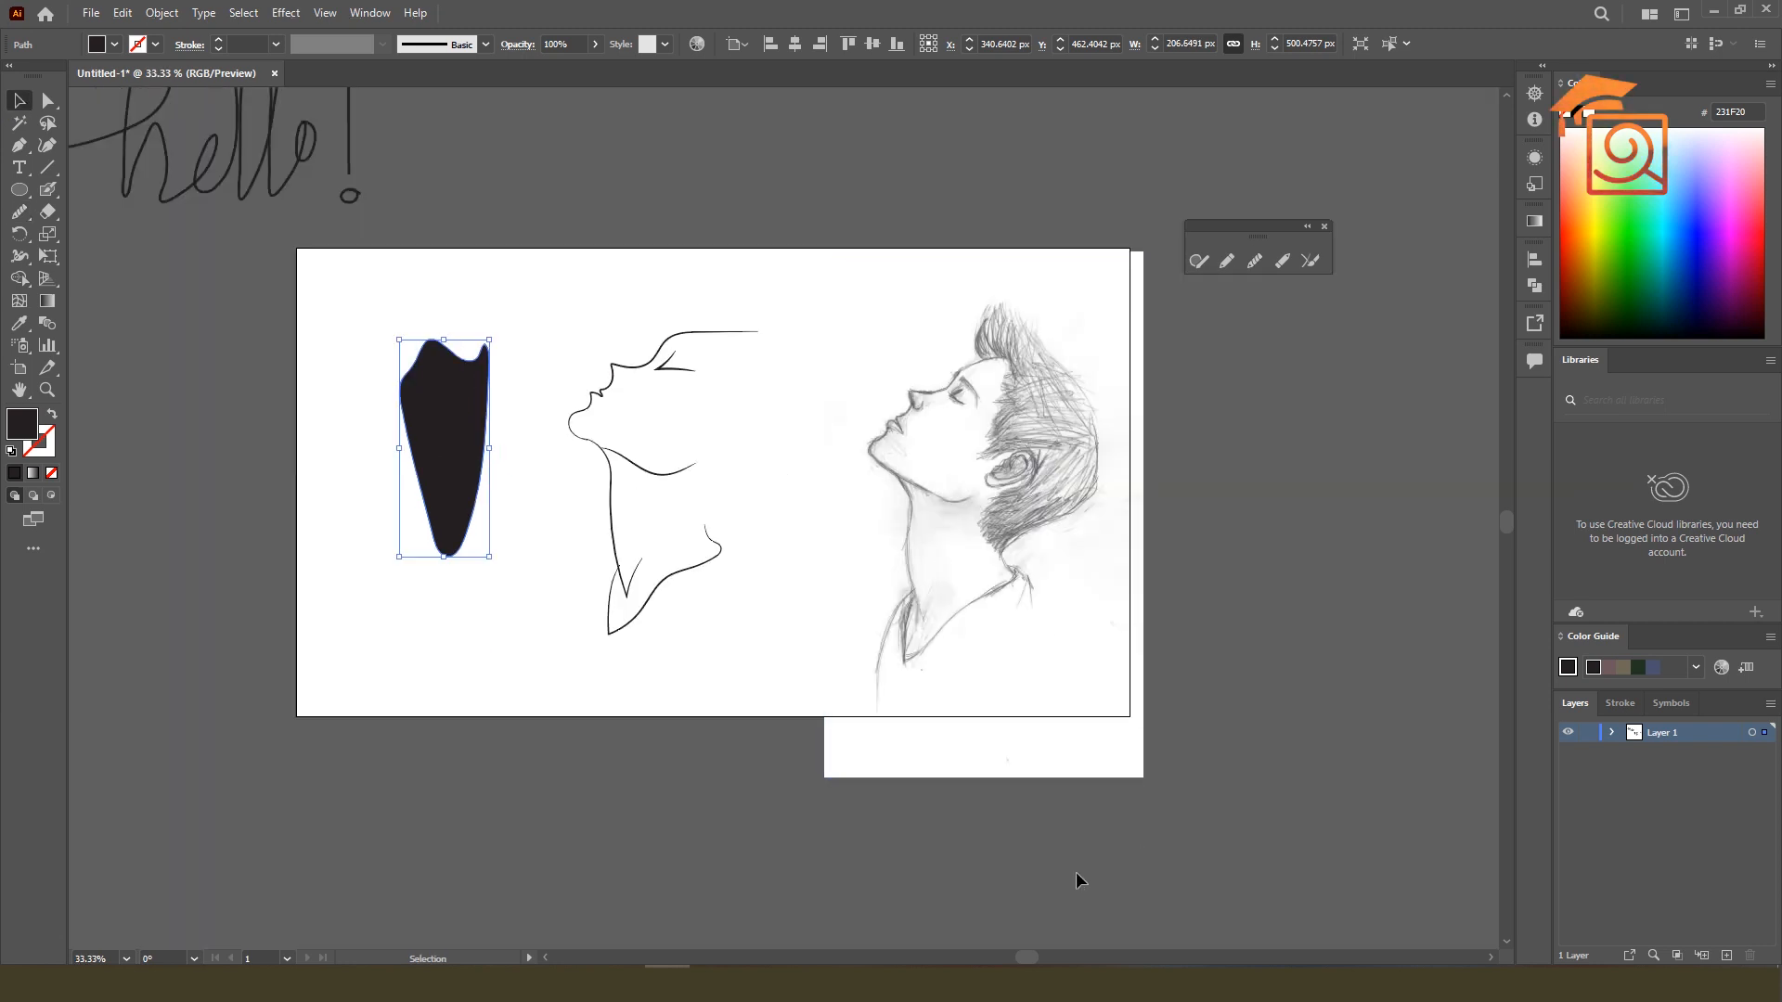
Switch to the browser and search Google Images for "vector icon".
key("alt+Tab")
left_click_drag(281, 93, 91, 94)
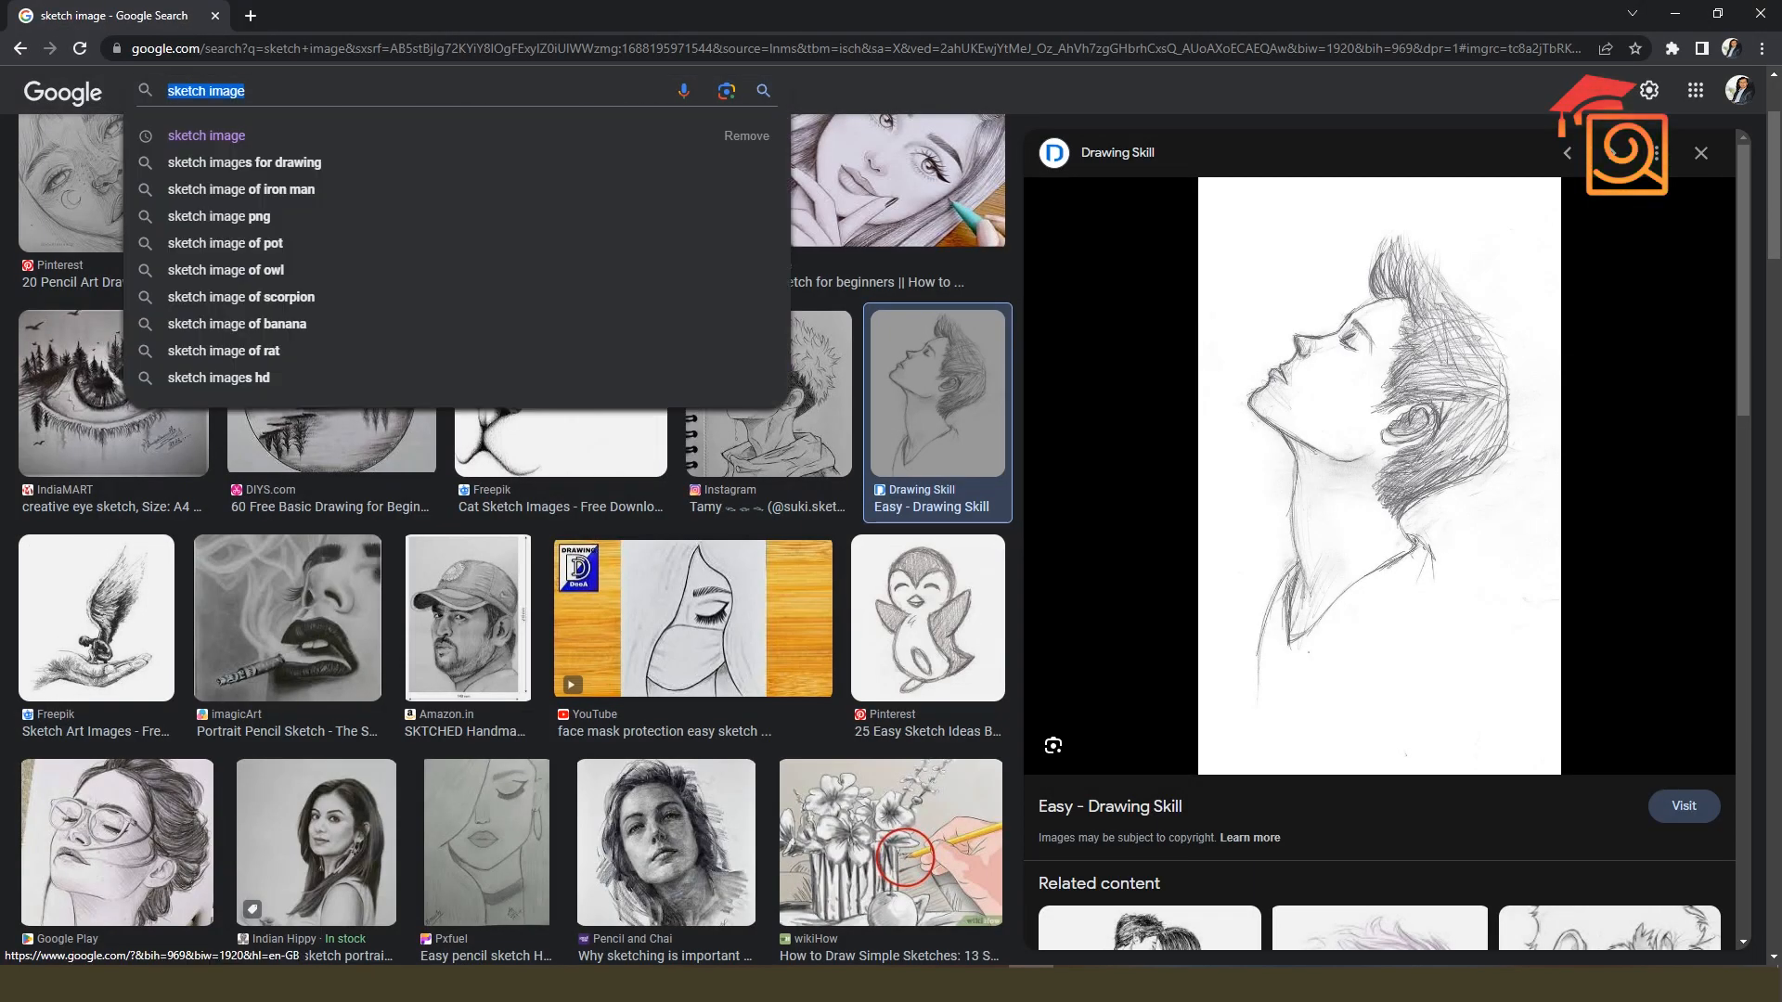
type("vector ")
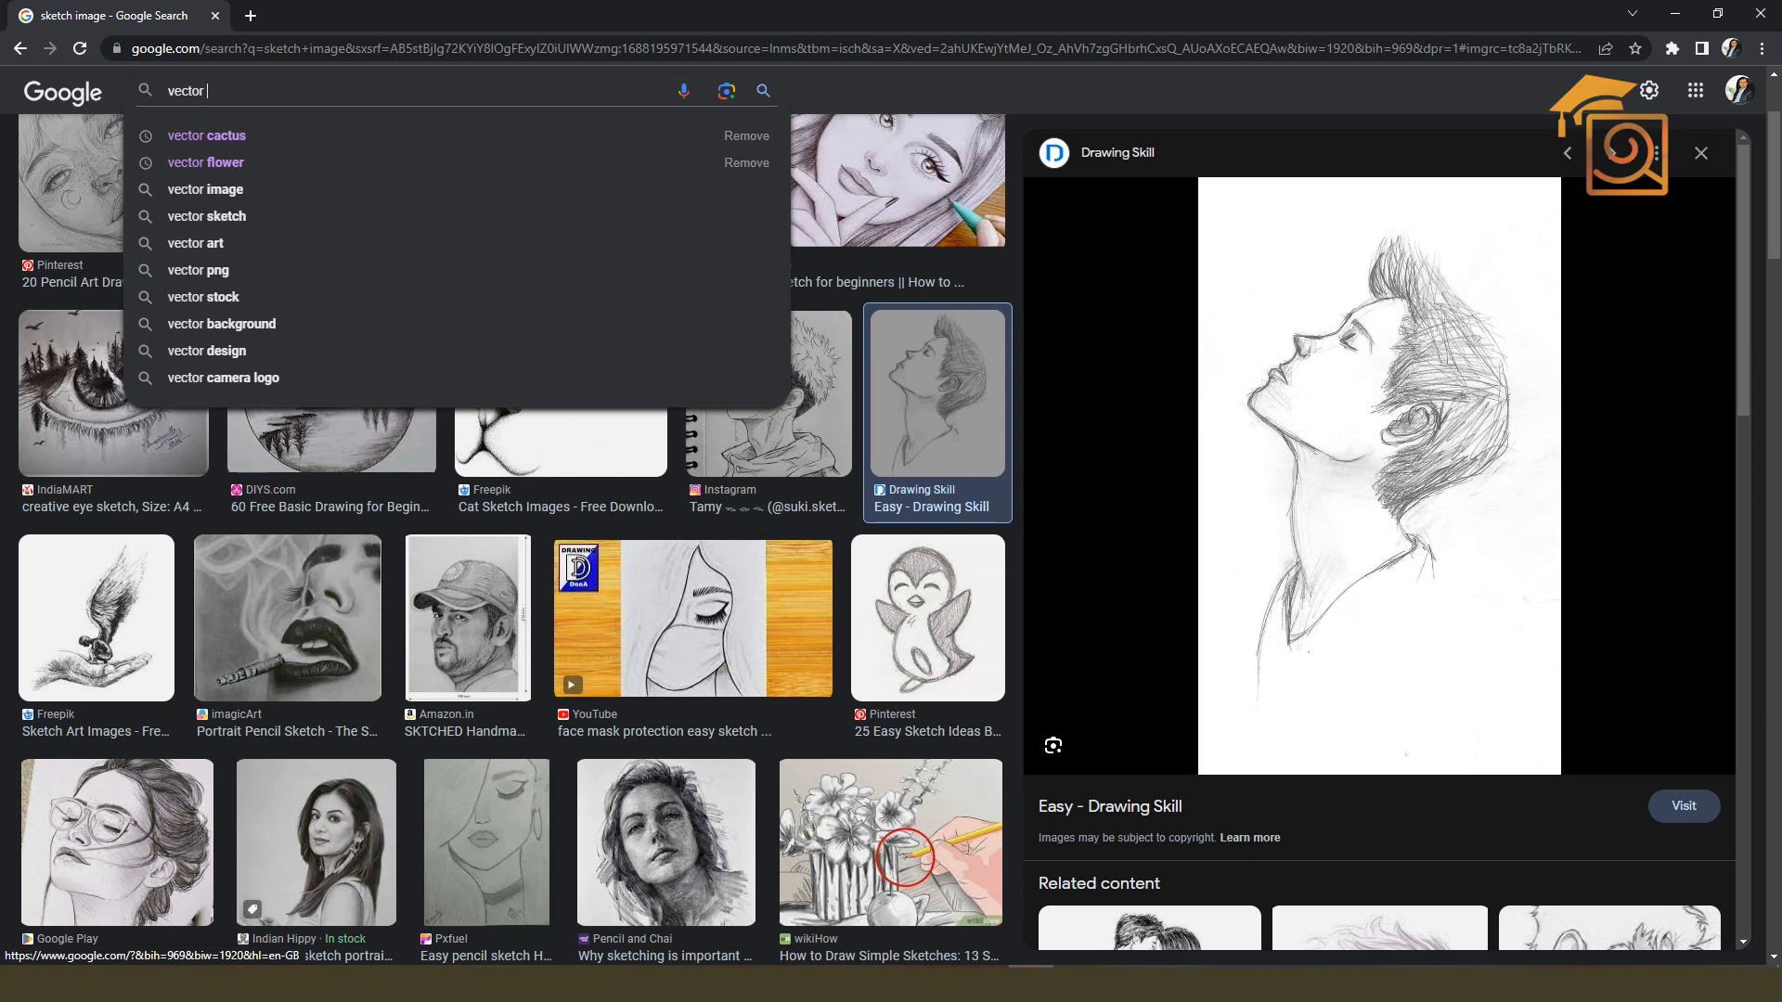
type("icon")
key("Return")
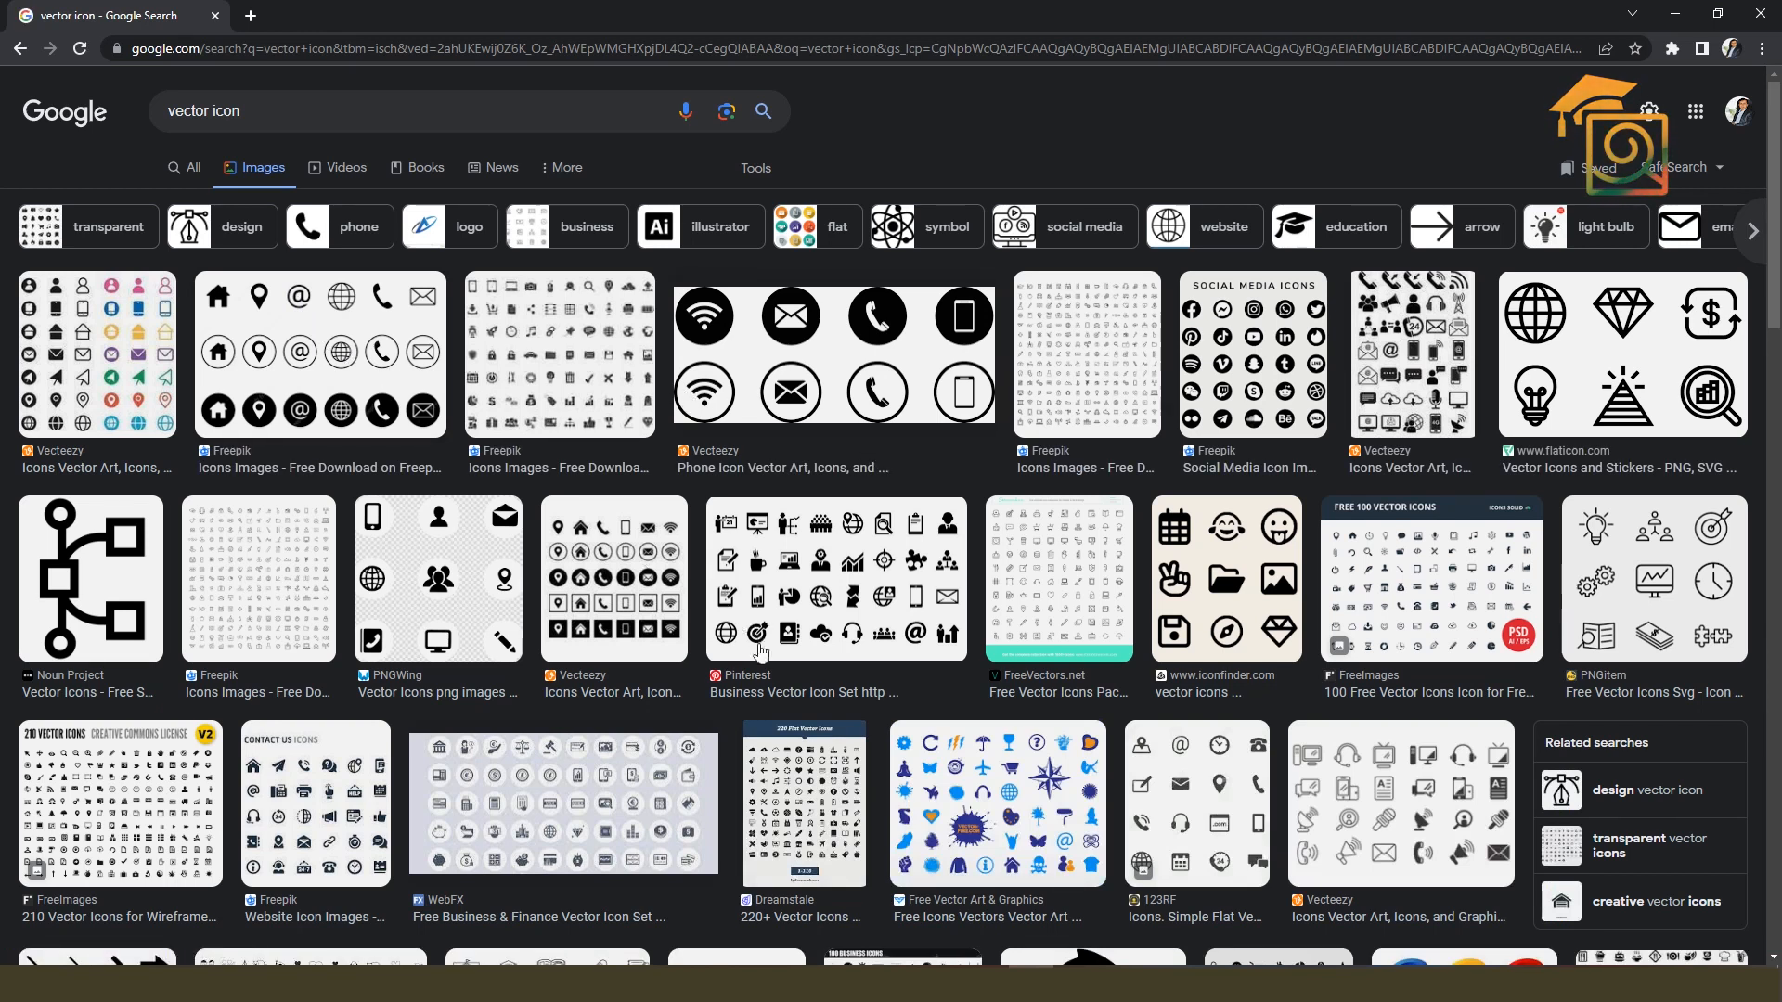
Open the Vecteezy phone icon result with black and outlined round icons and copy its image.
left_click(840, 388)
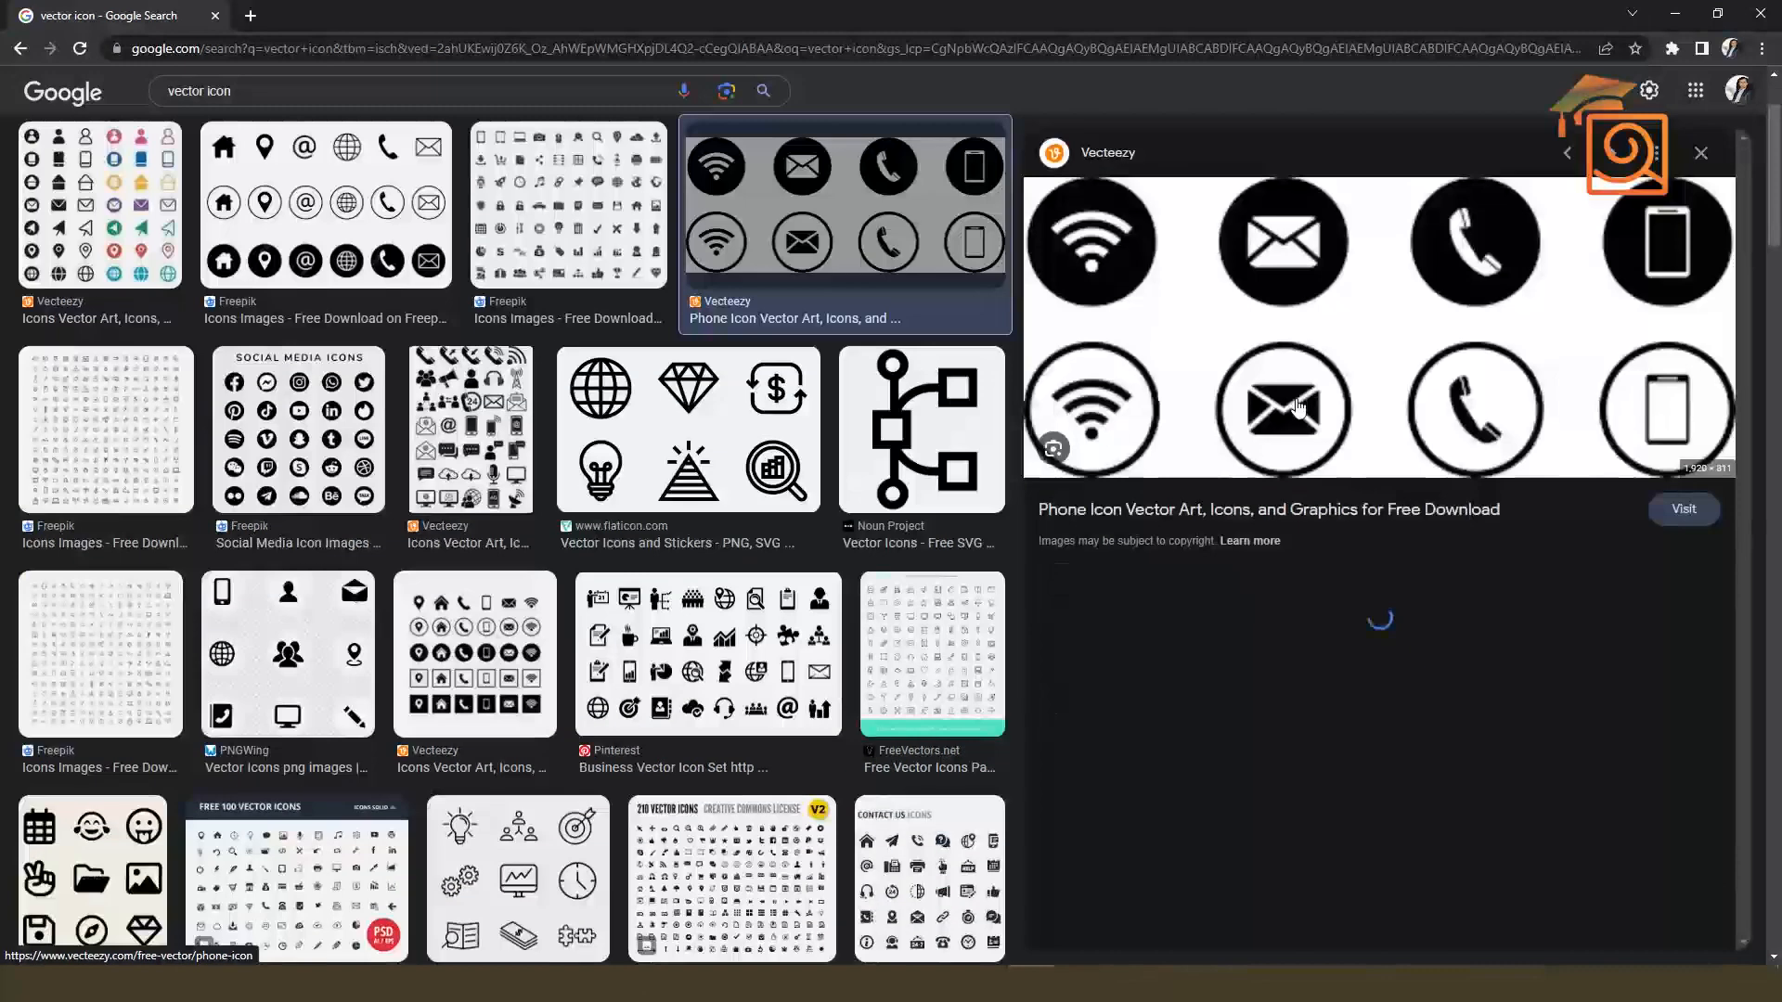
right_click(1399, 277)
left_click(1452, 496)
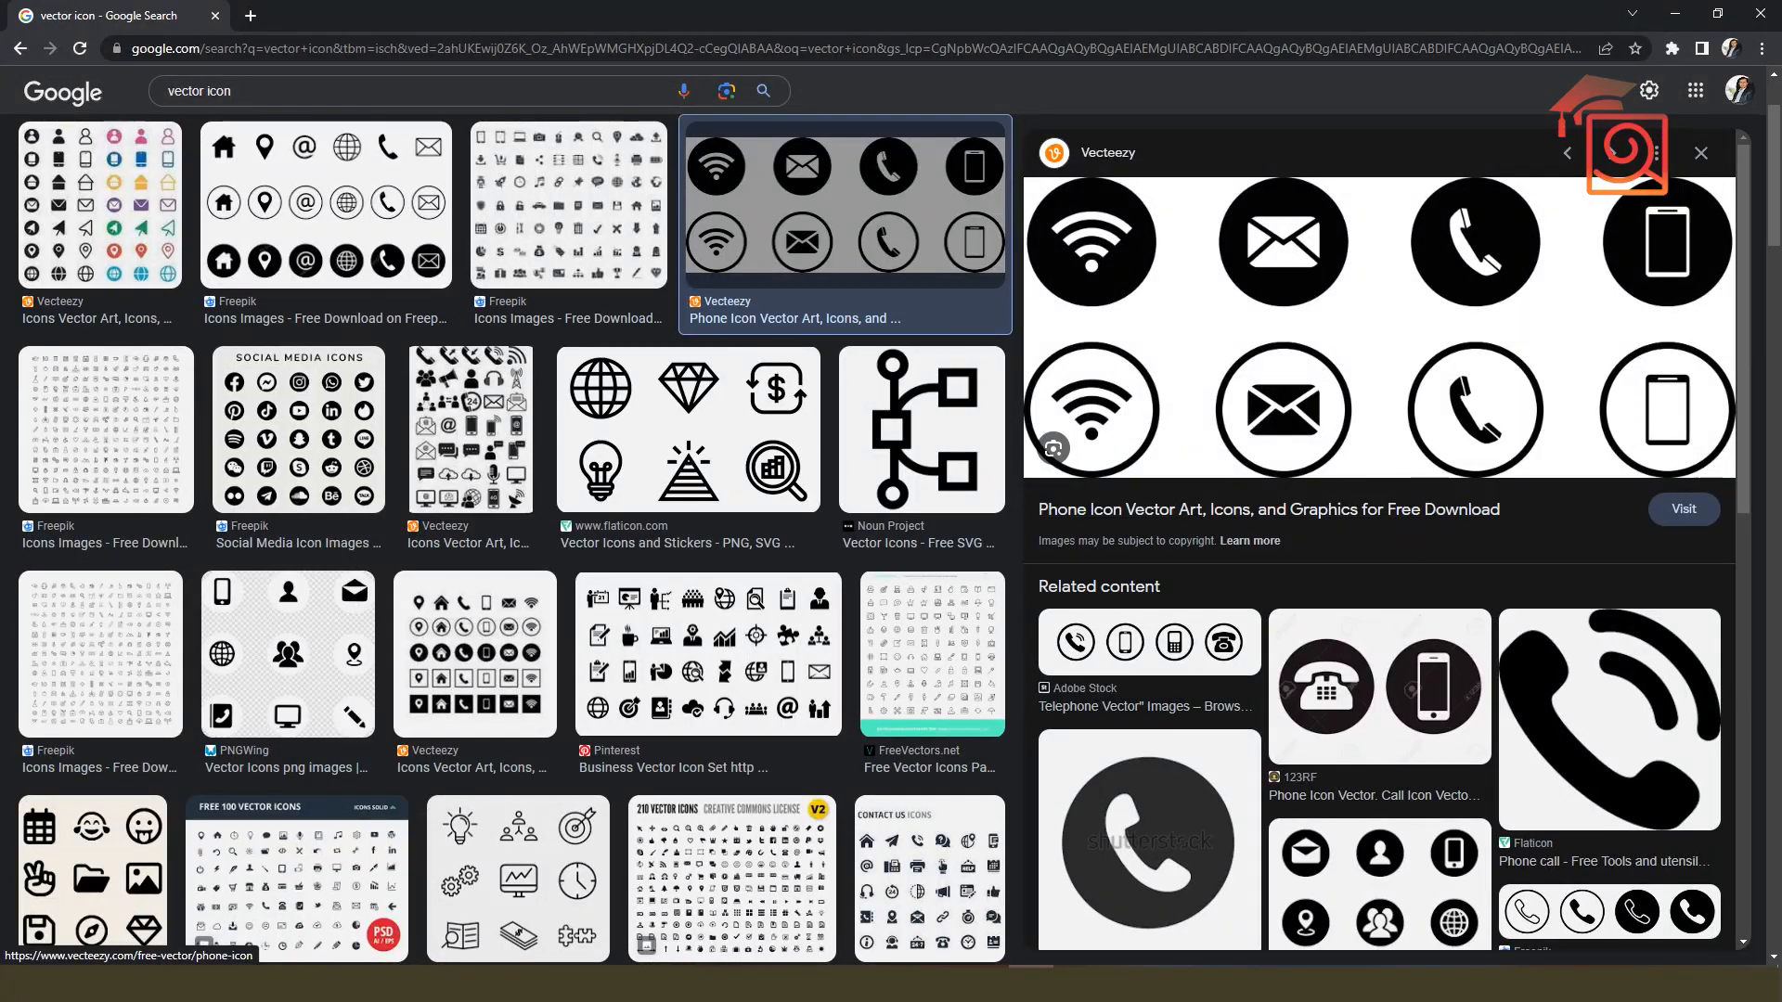
Switch back to Illustrator, paste the copied icon set and place it above the artboard.
left_click(667, 983)
key("ctrl+v")
left_click_drag(968, 438, 838, 227)
Apply Image Trace with the Default preset to the pasted icon set and expand the result into paths.
left_click(433, 45)
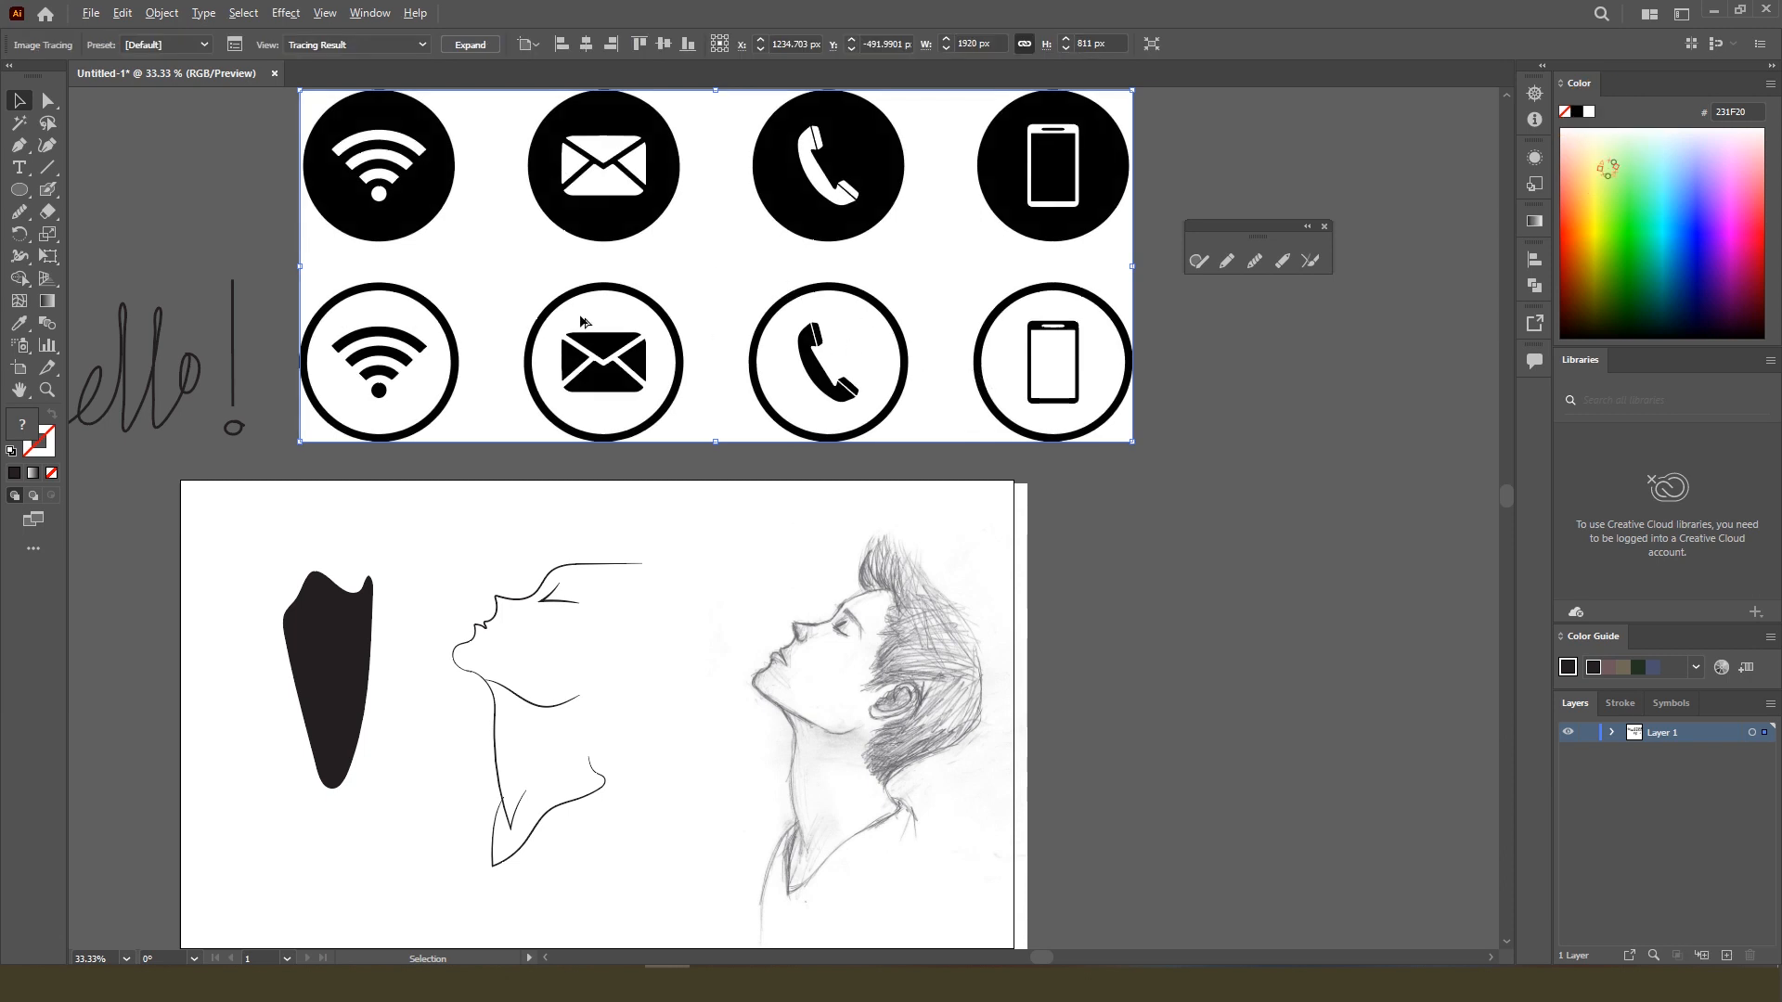
scroll(585, 323, "up", 1)
mouse_move(738, 204)
left_mouse_down()
mouse_move(707, 408)
mouse_move(682, 413)
left_mouse_up()
left_click(469, 45)
Ungroup the expanded icon tracing and move the white background piece away from the icons.
right_click(674, 286)
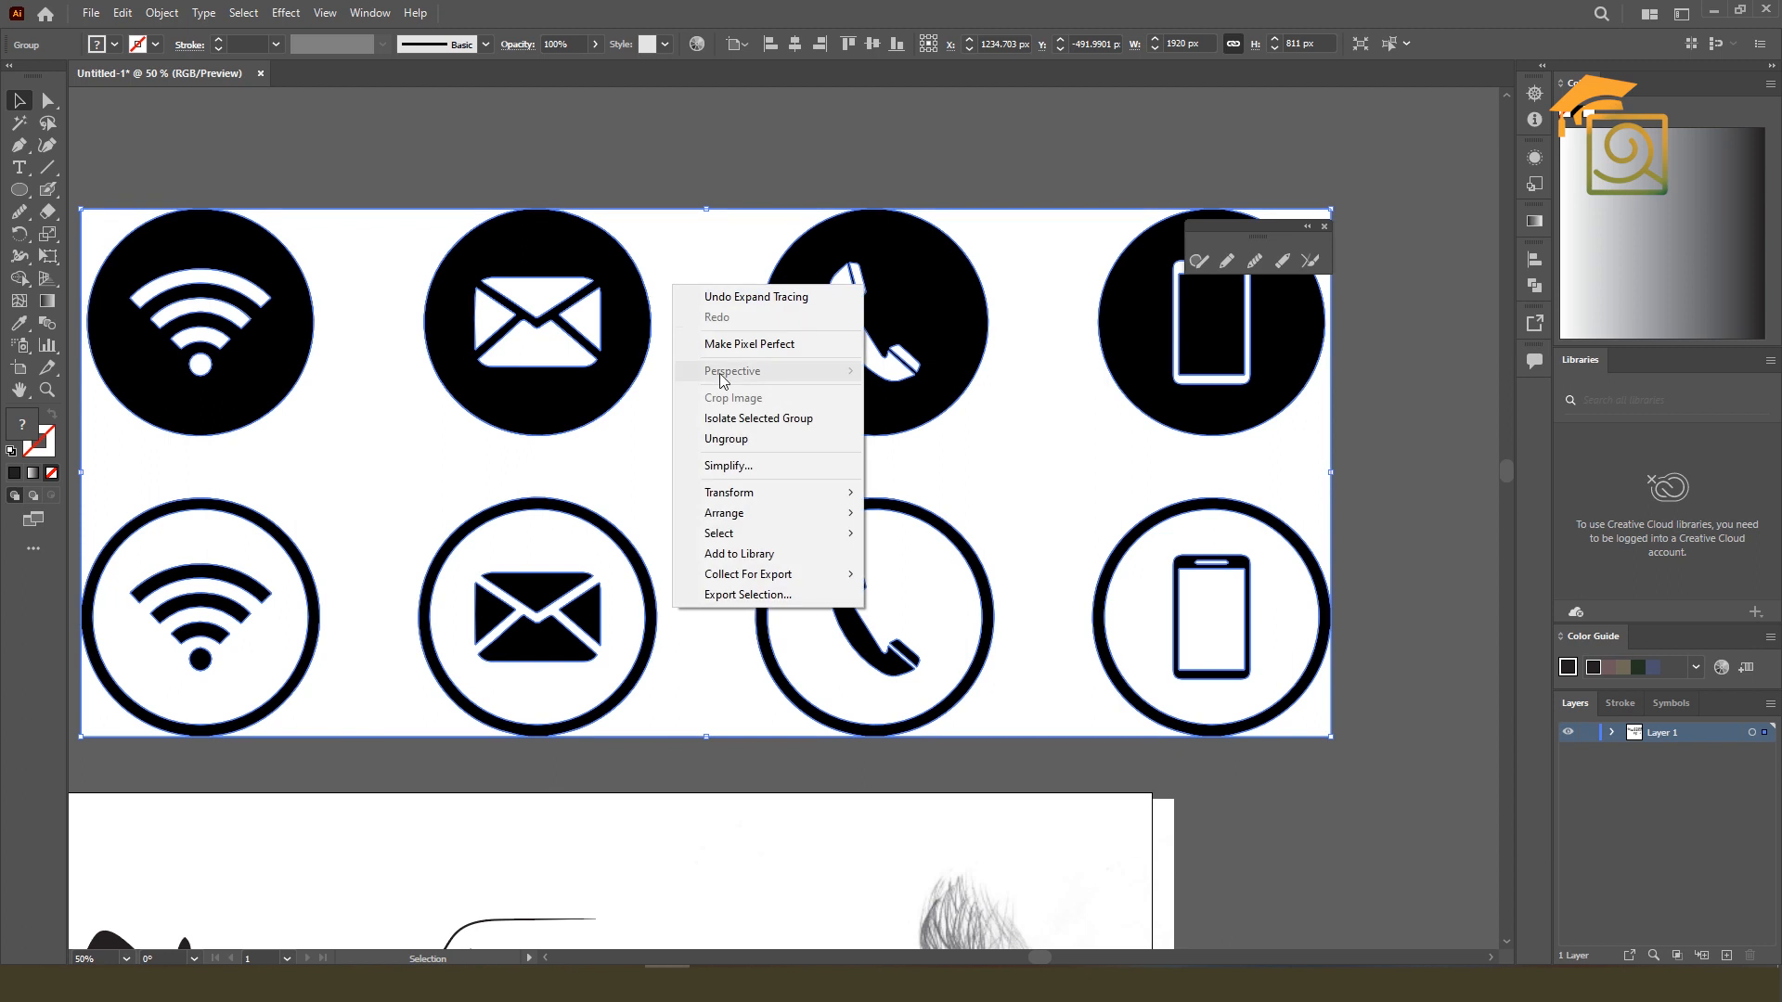
left_click(725, 438)
left_click(1373, 443)
scroll(971, 390, "down", 2)
left_click_drag(967, 408, 427, 166)
Smooth the outer edge of the black circular telephone icon with the Smooth tool, then clear the selection.
scroll(1022, 325, "up", 2)
scroll(917, 331, "up", 2)
left_click(917, 334)
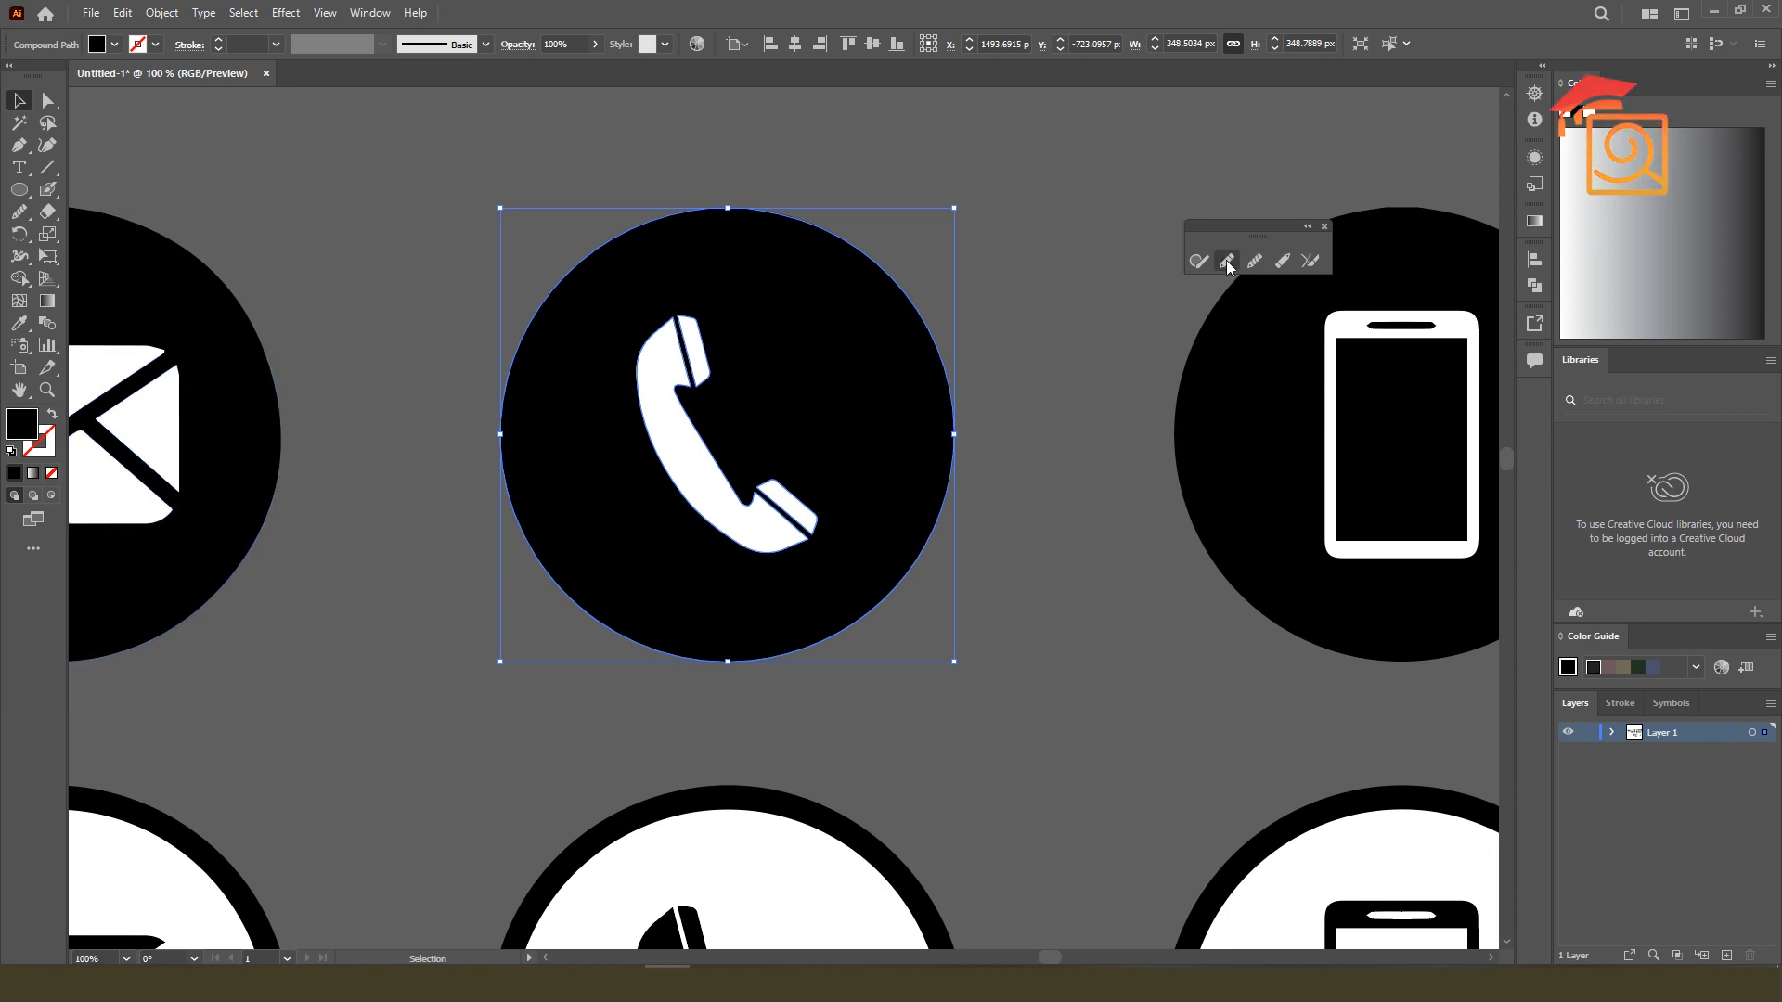
left_click(1255, 261)
mouse_move(775, 206)
left_mouse_down()
mouse_move(677, 208)
mouse_move(805, 218)
left_mouse_up()
left_click_drag(941, 364, 955, 484)
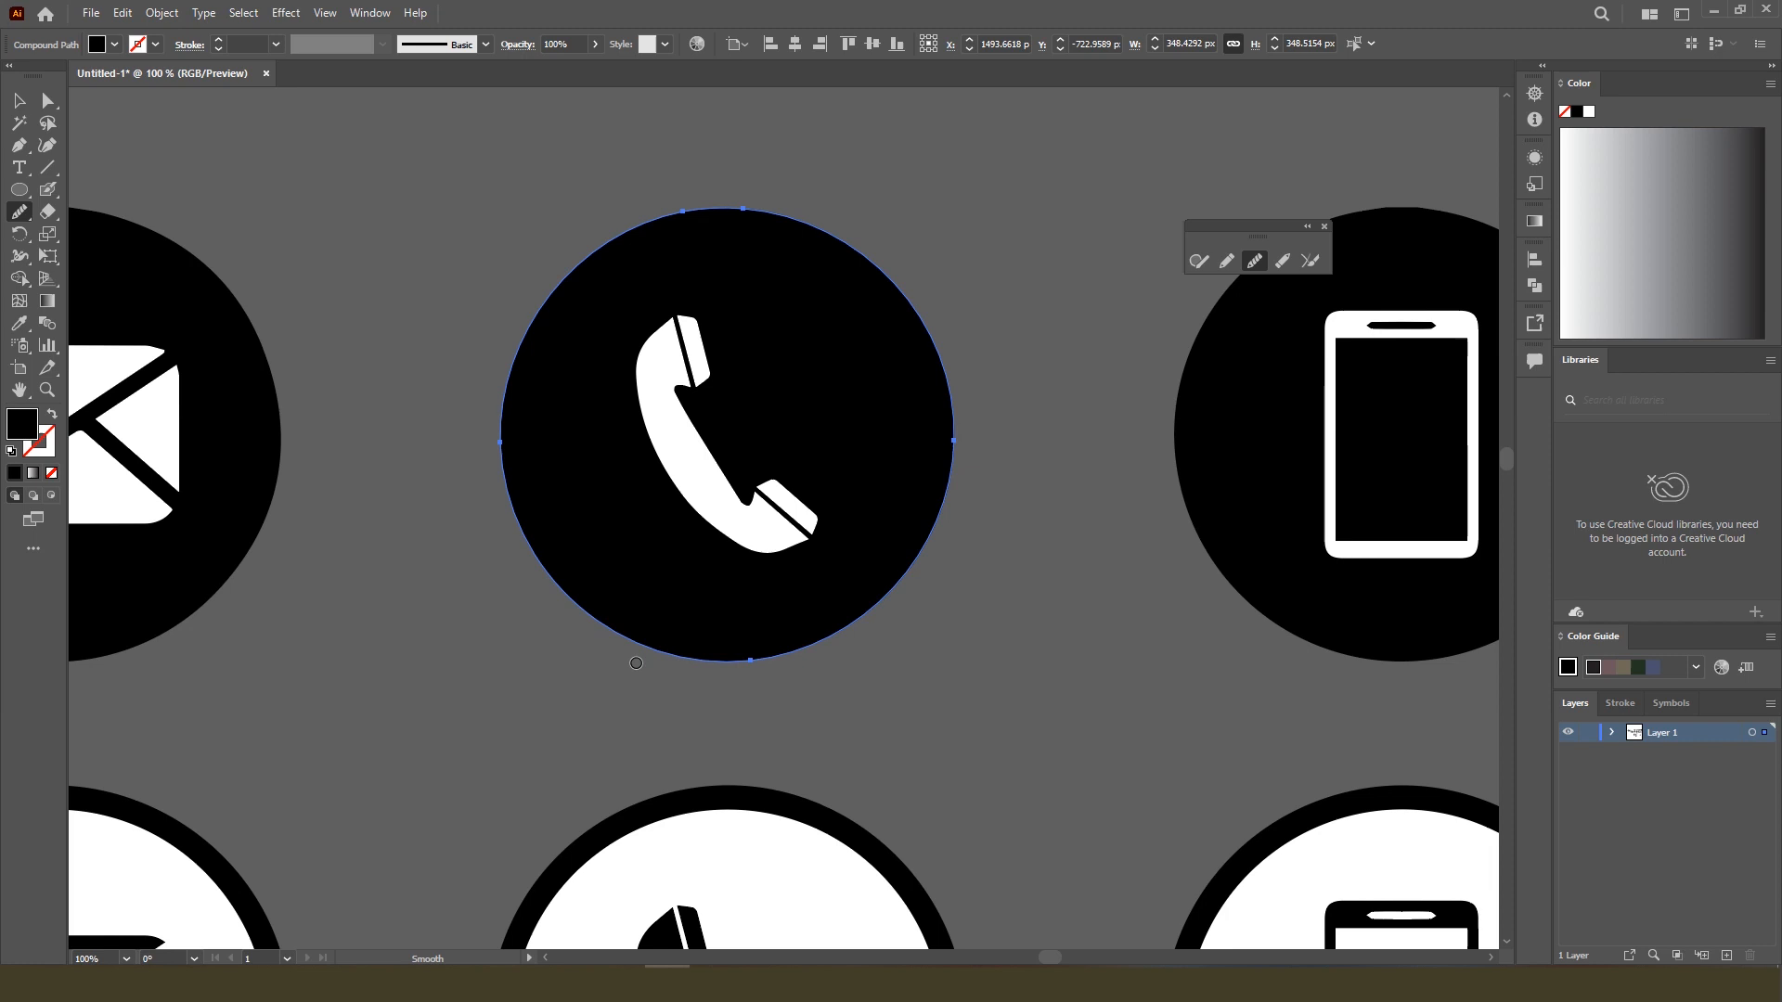
left_click_drag(687, 229, 853, 221)
left_click_drag(743, 208, 701, 212)
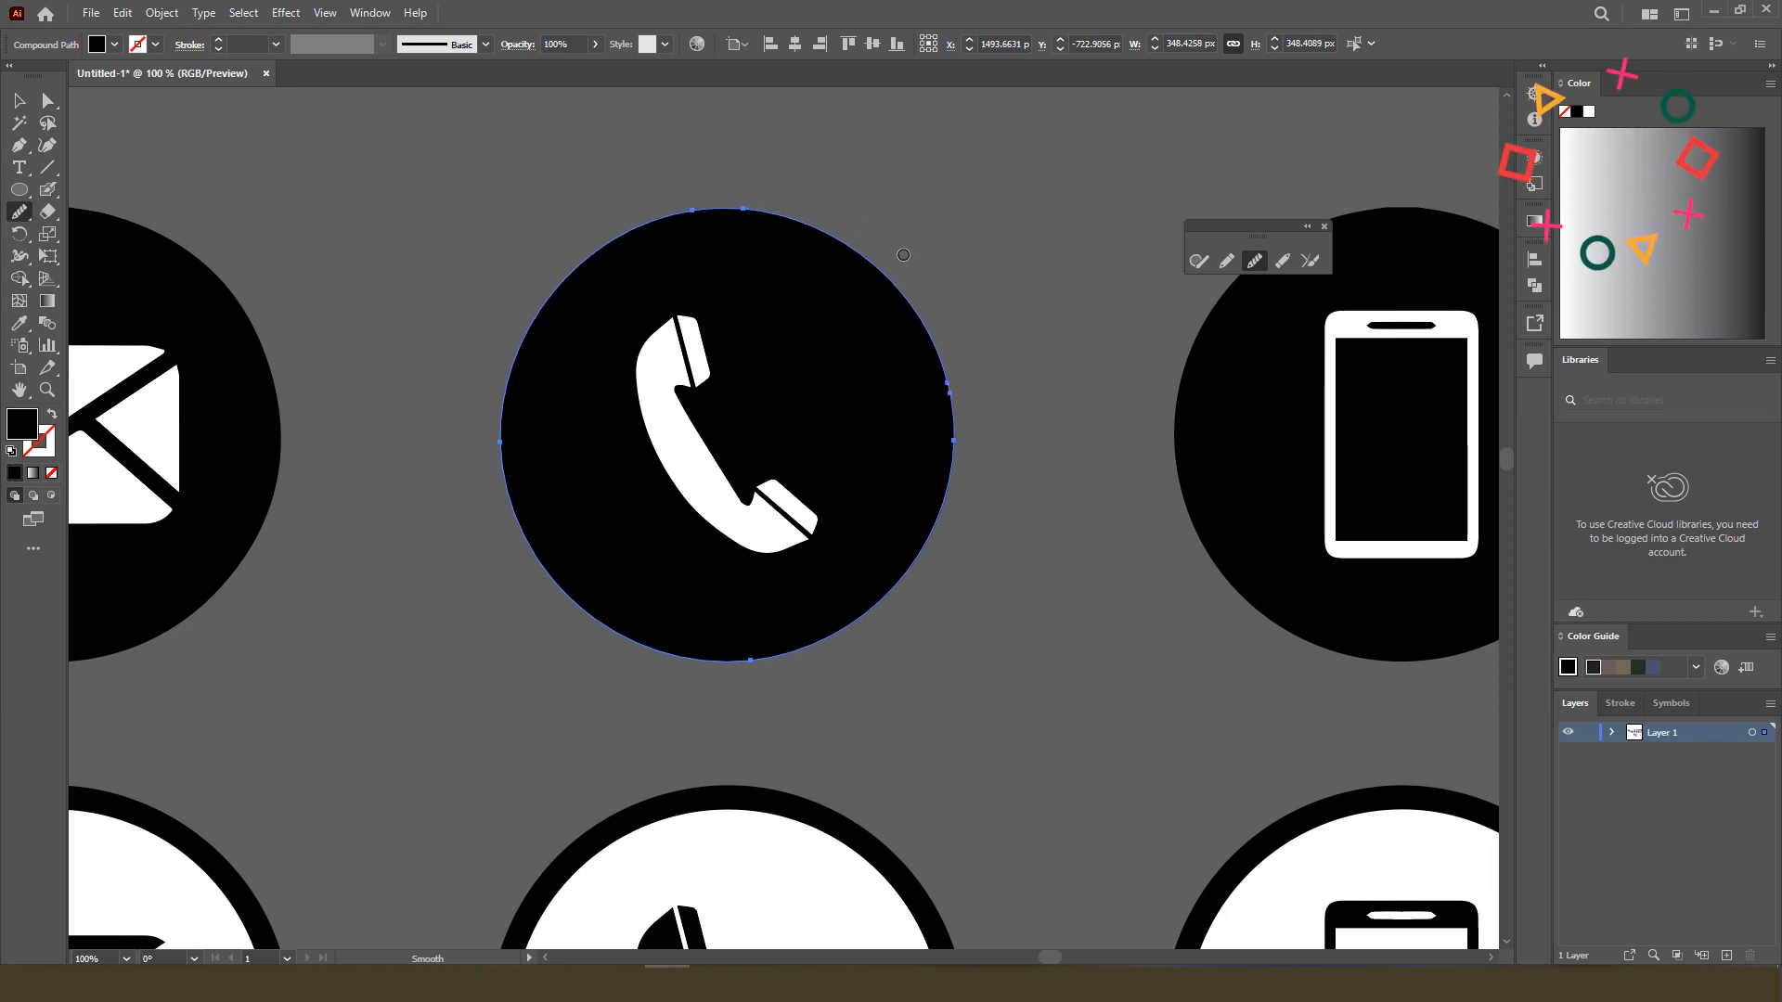
left_click_drag(949, 375, 954, 446)
scroll(740, 276, "down", 4)
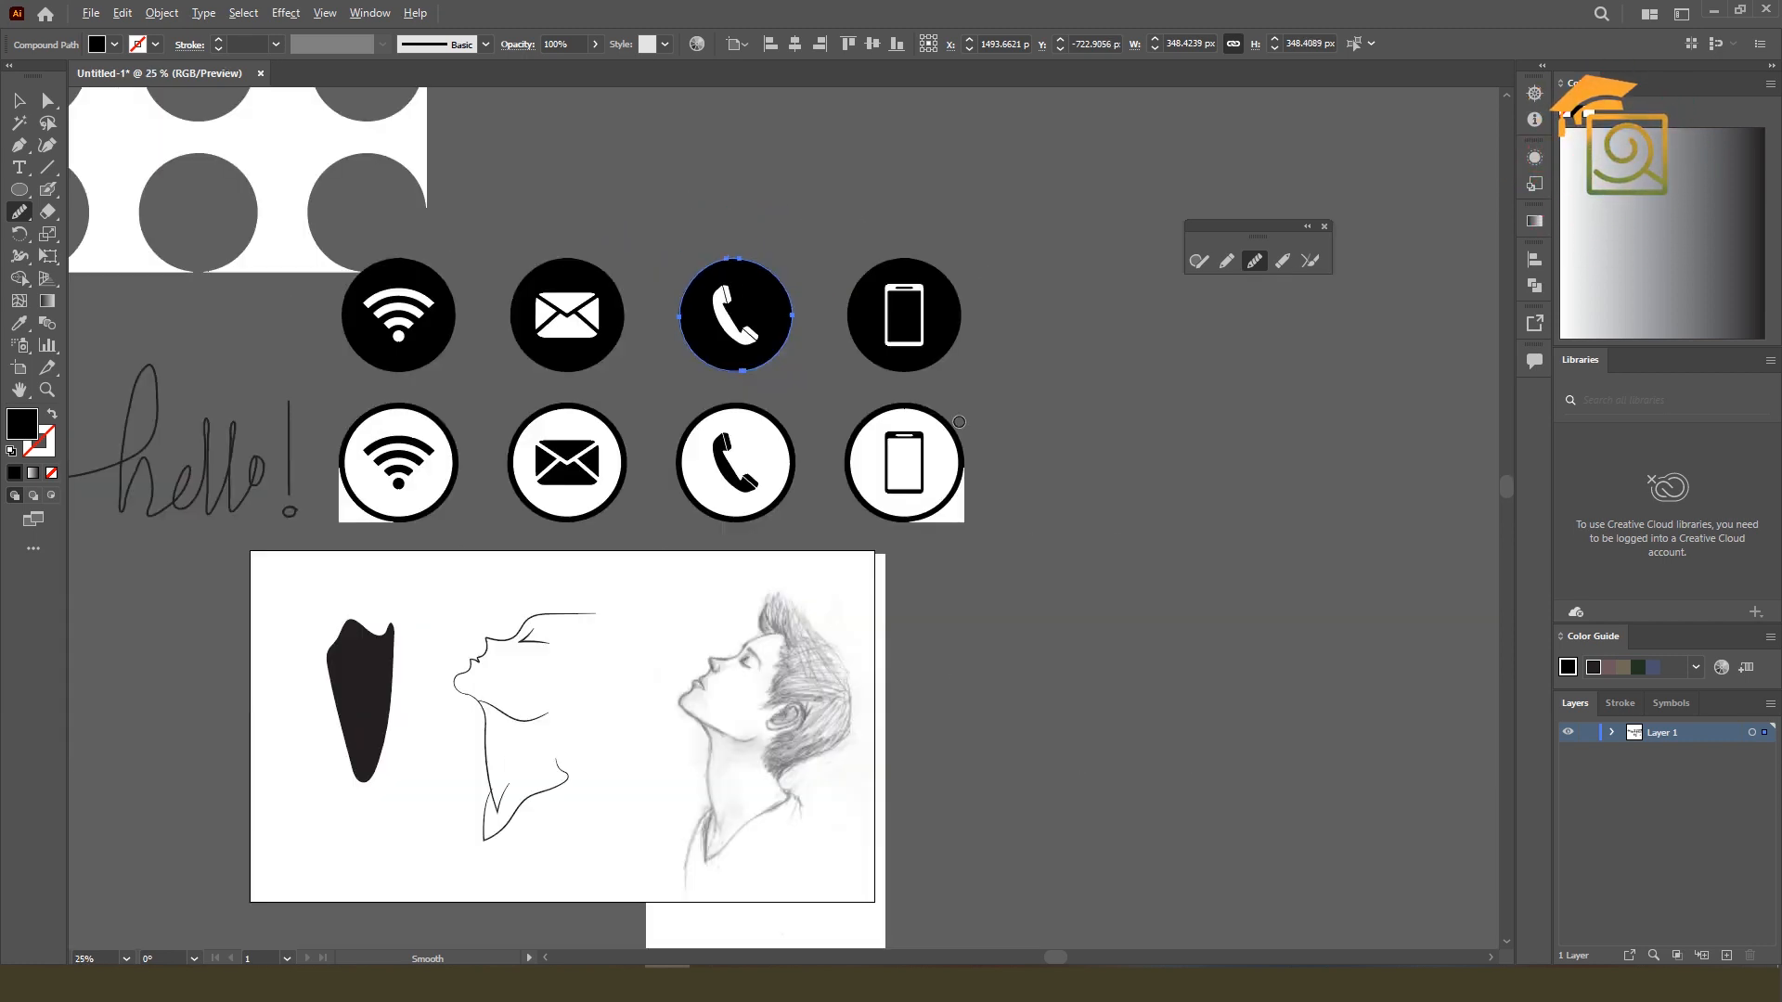
scroll(958, 424, "down", 1)
left_click(19, 102)
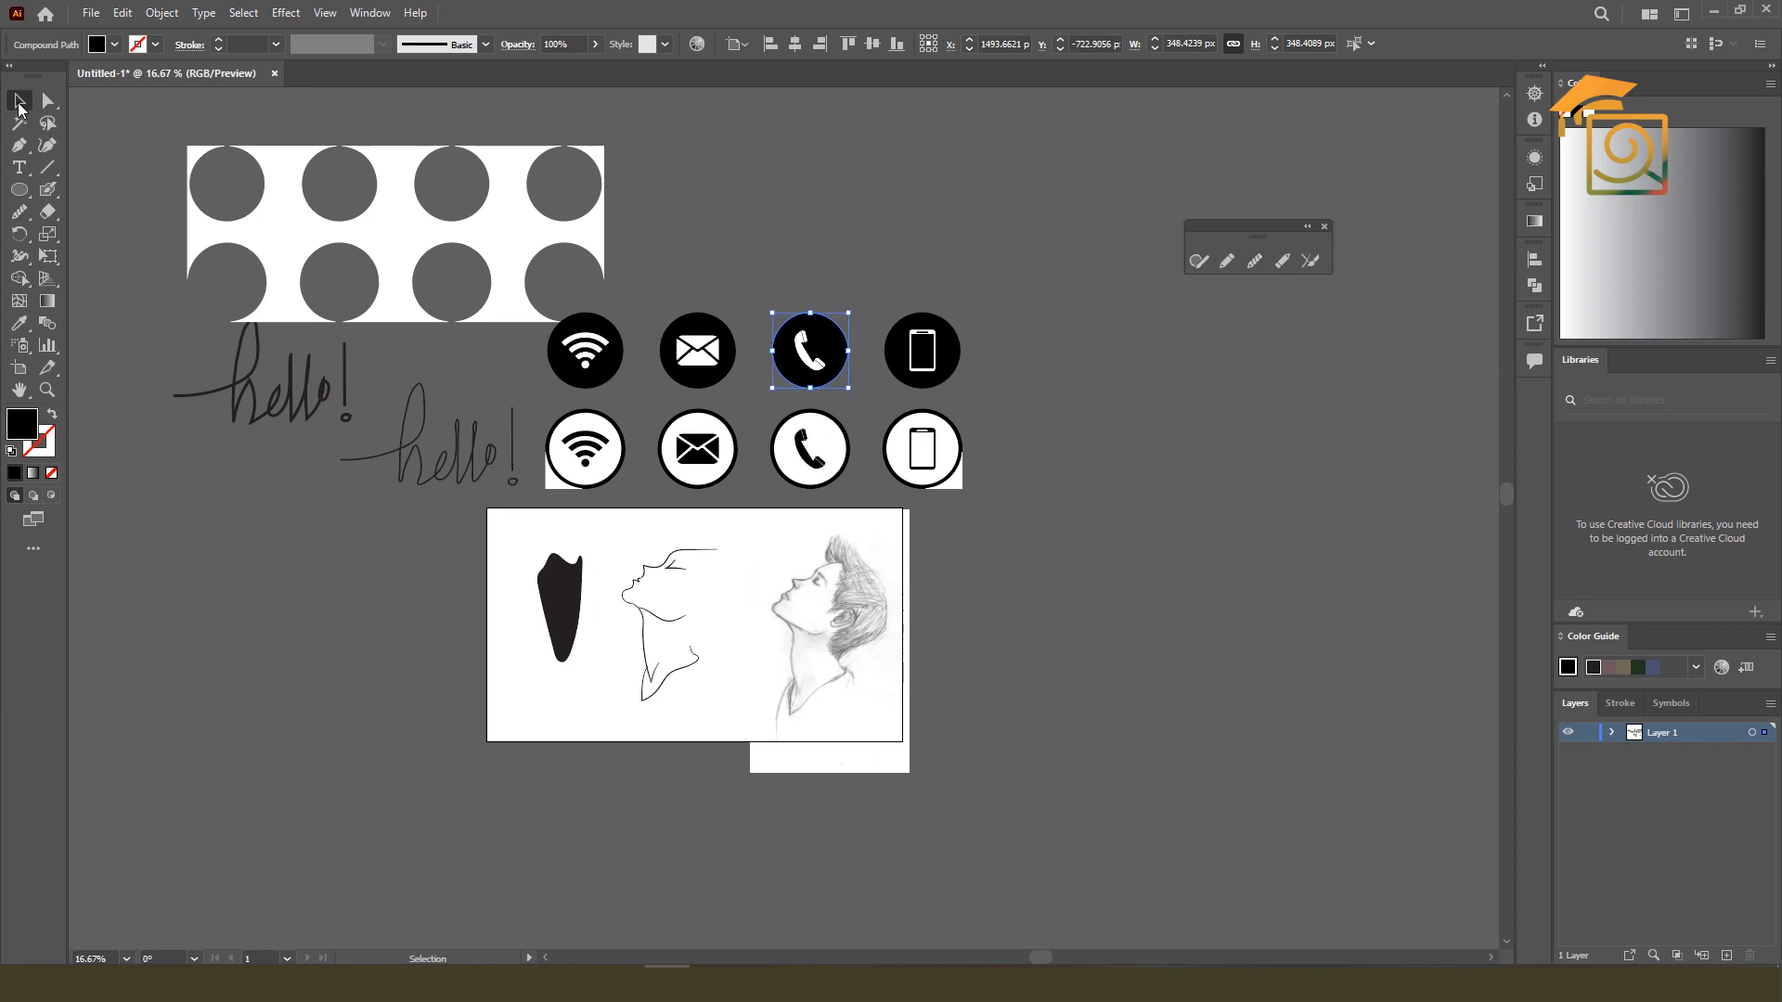
left_click(831, 238)
scroll(832, 238, "up", 1)
left_click_drag(1317, 616, 1323, 423)
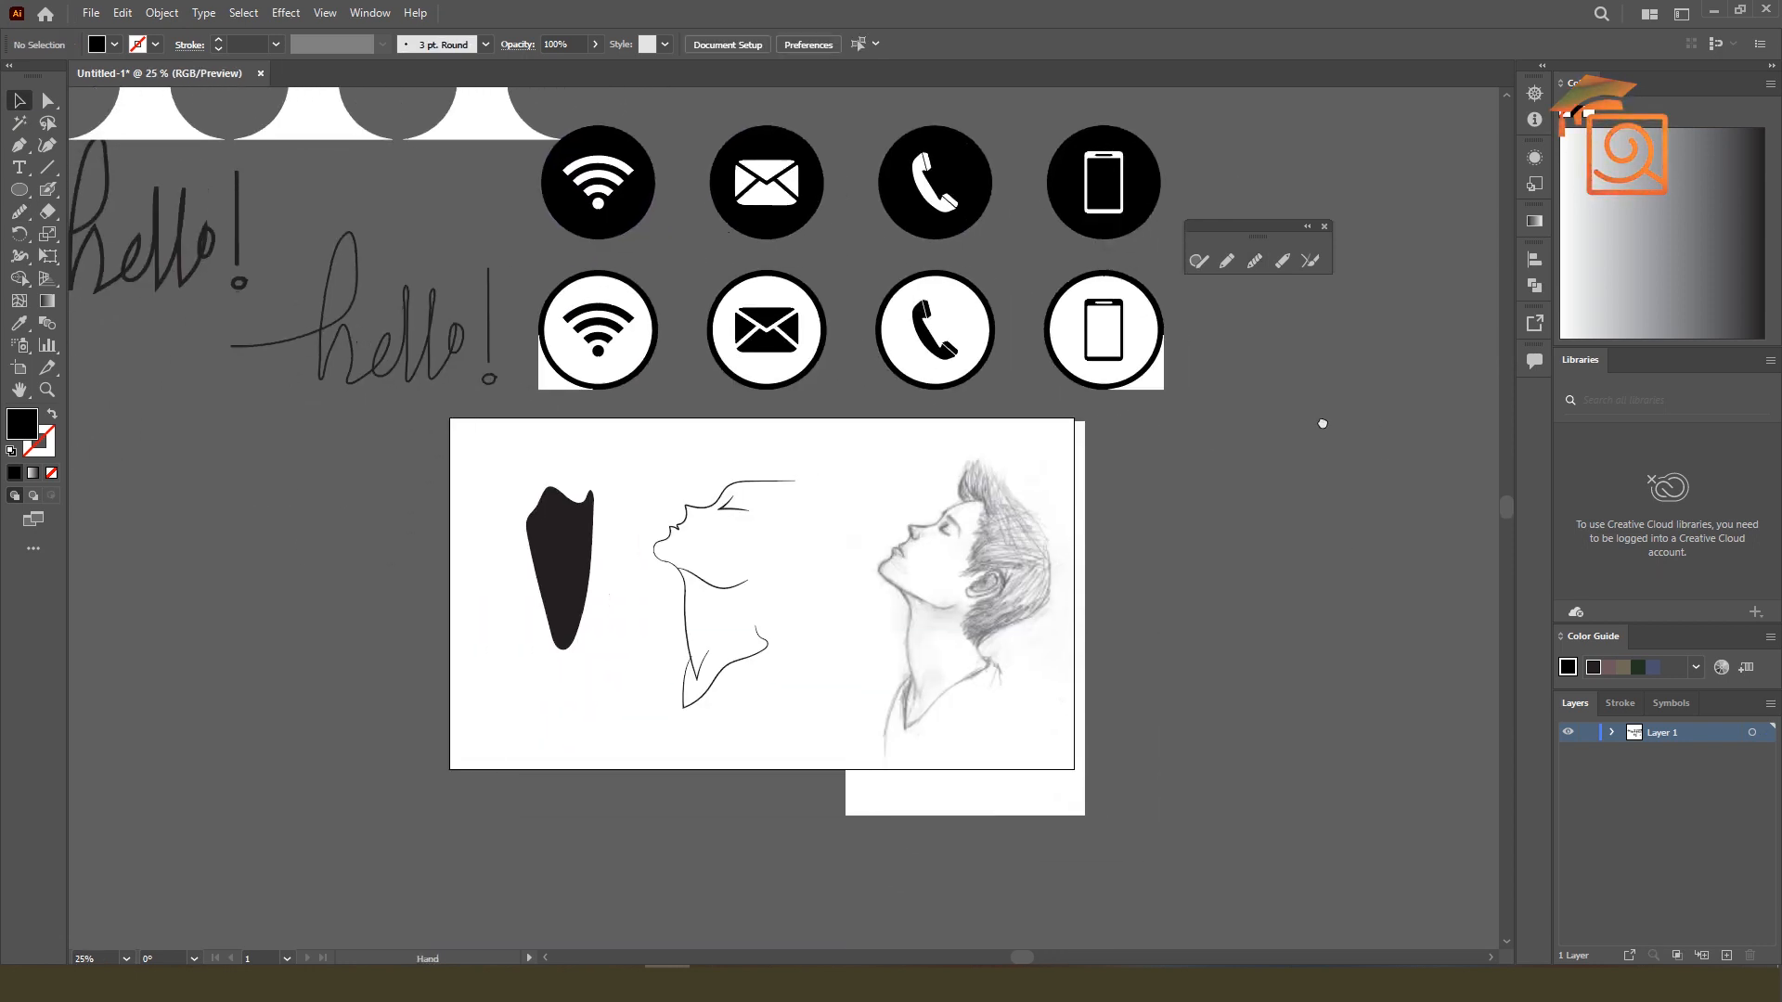
scroll(952, 542, "up", 1)
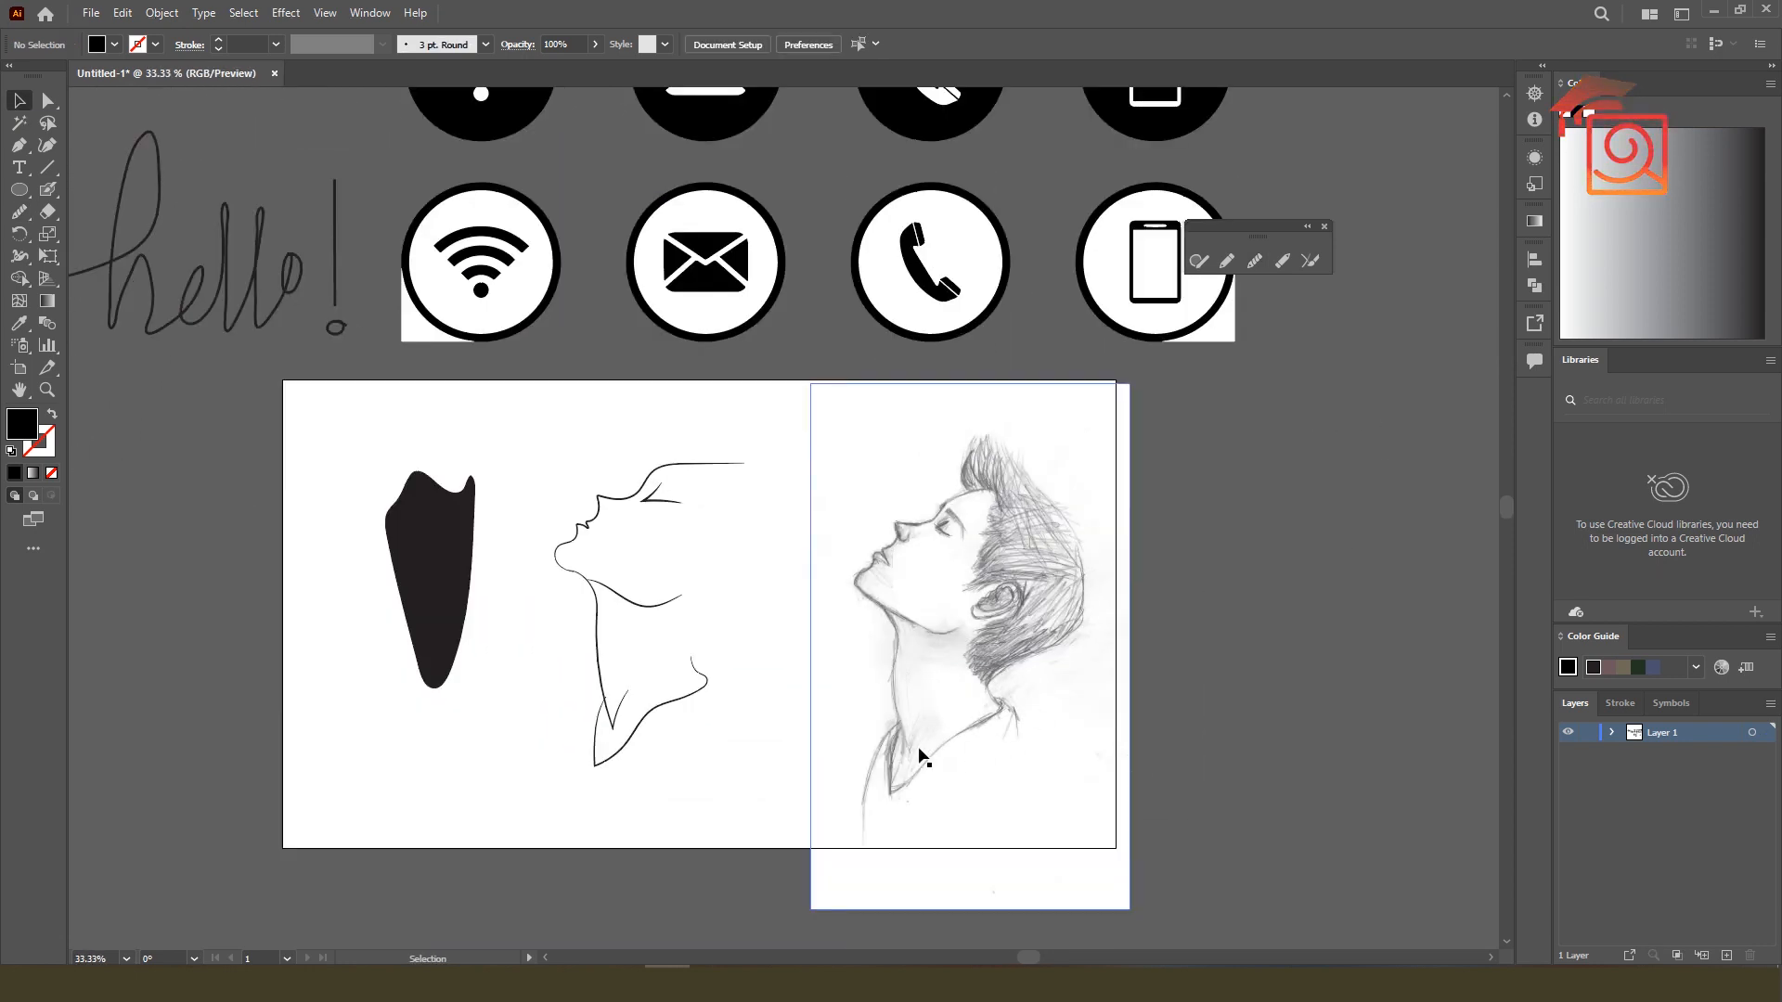
scroll(820, 707, "up", 1)
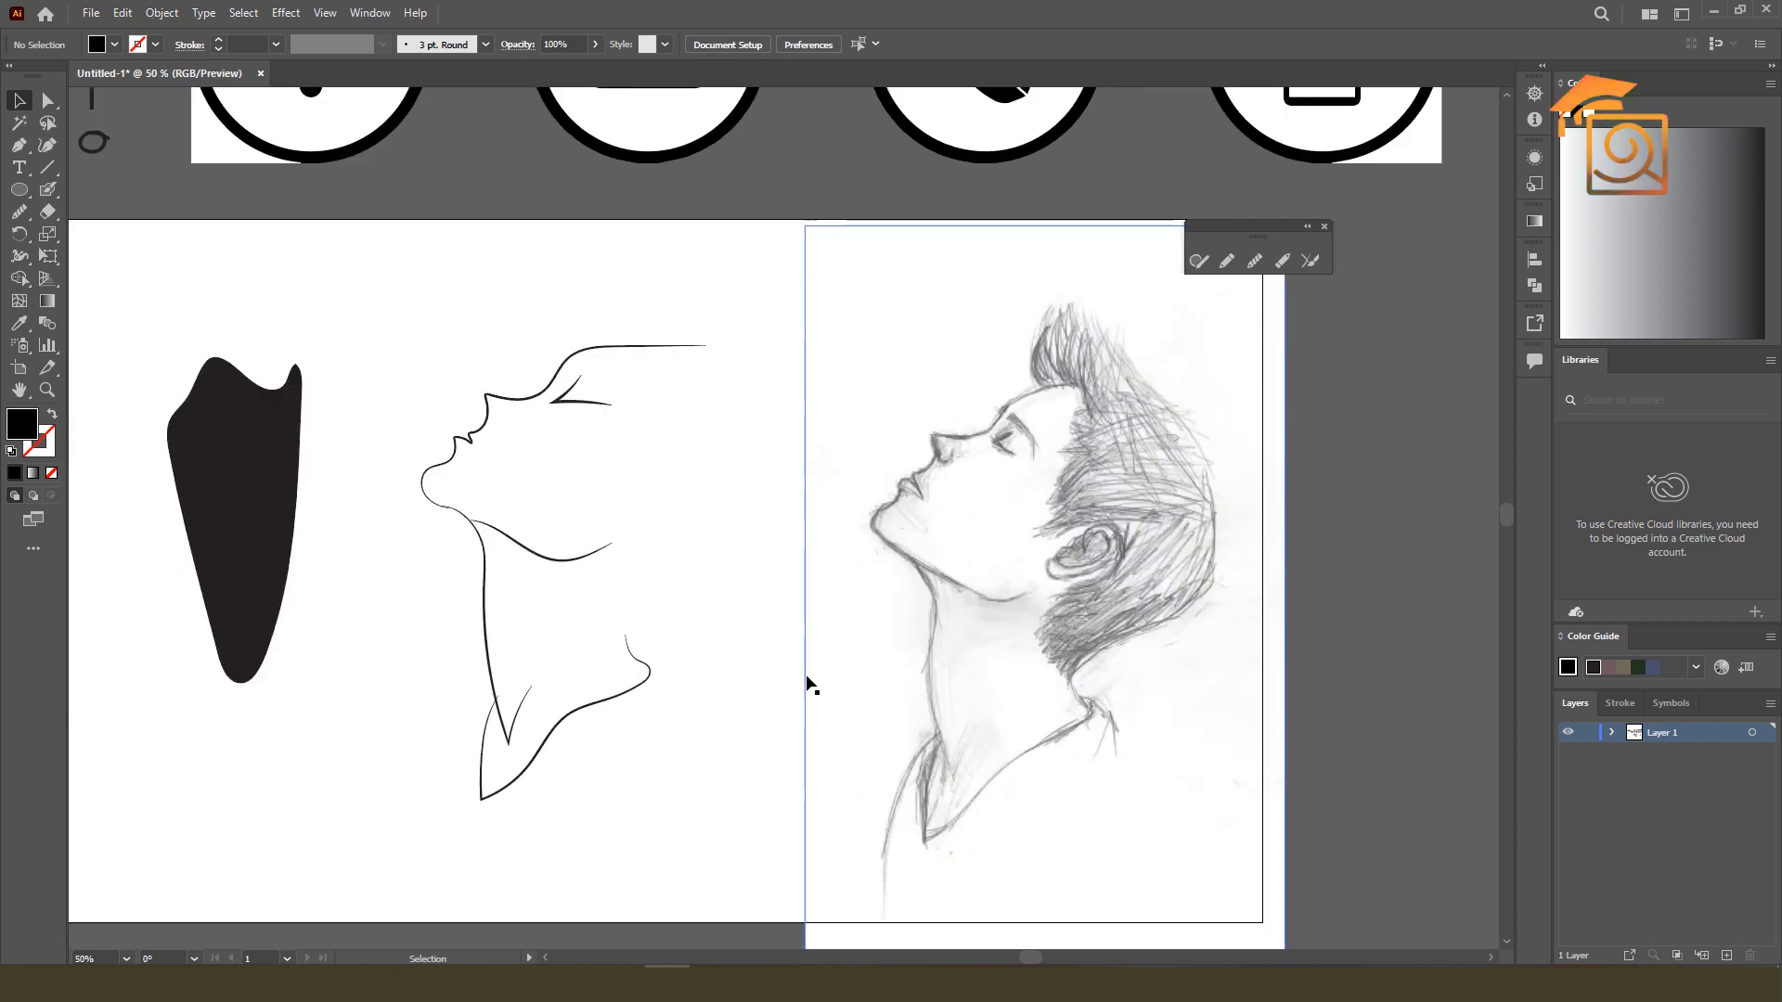